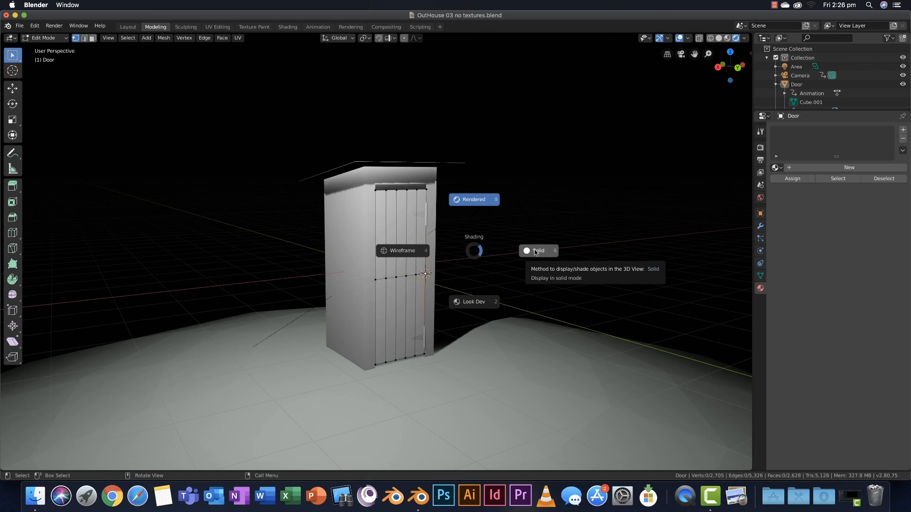
Switch the viewport to solid shading.
{"action": "left_click", "coordinate": [535, 251]}
{"action": "mouse_move", "coordinate": [526, 250]}
{"action": "middle_mouse_down"}
{"action": "mouse_move", "coordinate": [468, 247]}
{"action": "mouse_move", "coordinate": [460, 237]}
{"action": "mouse_move", "coordinate": [467, 243]}
{"action": "mouse_move", "coordinate": [472, 229]}
{"action": "middle_mouse_up"}
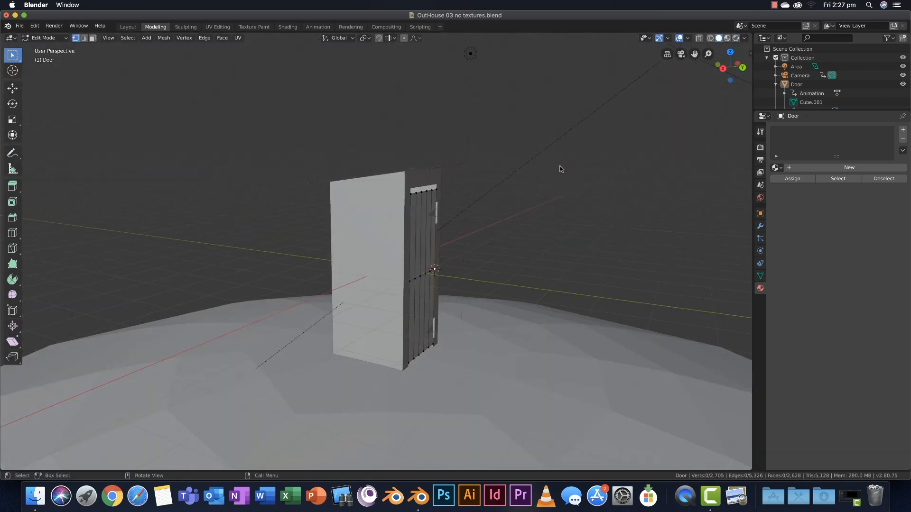
{"action": "scroll", "coordinate": [815, 103], "scroll_direction": "down", "scroll_amount": 5}
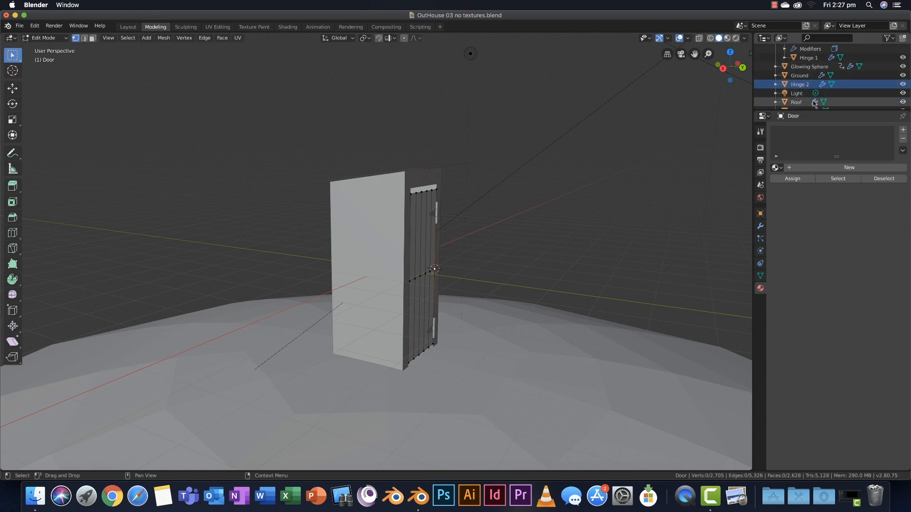
{"action": "scroll", "coordinate": [793, 102], "scroll_direction": "down", "scroll_amount": 1}
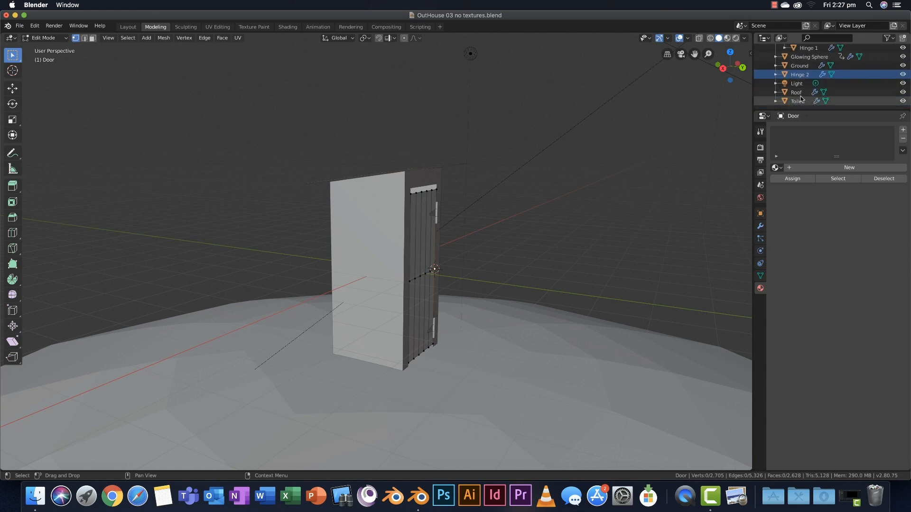
{"action": "left_click", "coordinate": [798, 102]}
{"action": "key", "text": "Tab"}
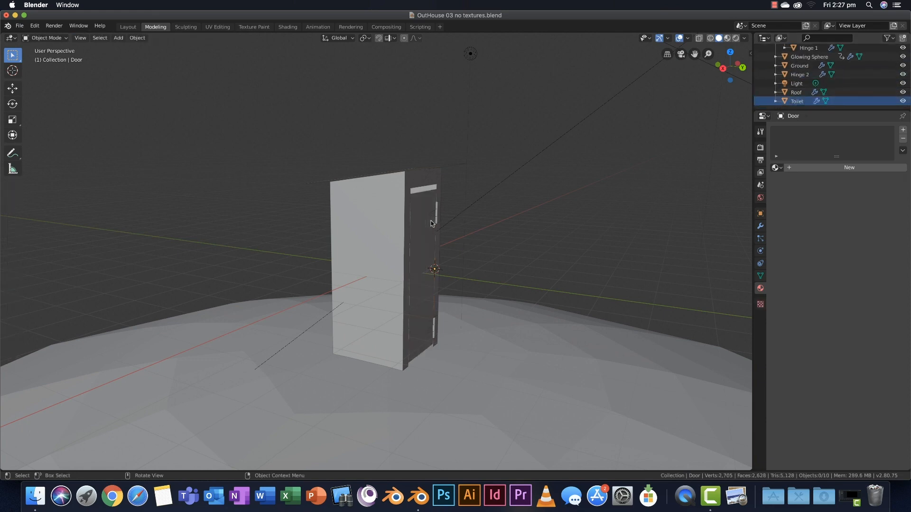
{"action": "key", "text": "Tab"}
{"action": "middle_click_drag", "start_coordinate": [432, 223], "coordinate": [471, 178]}
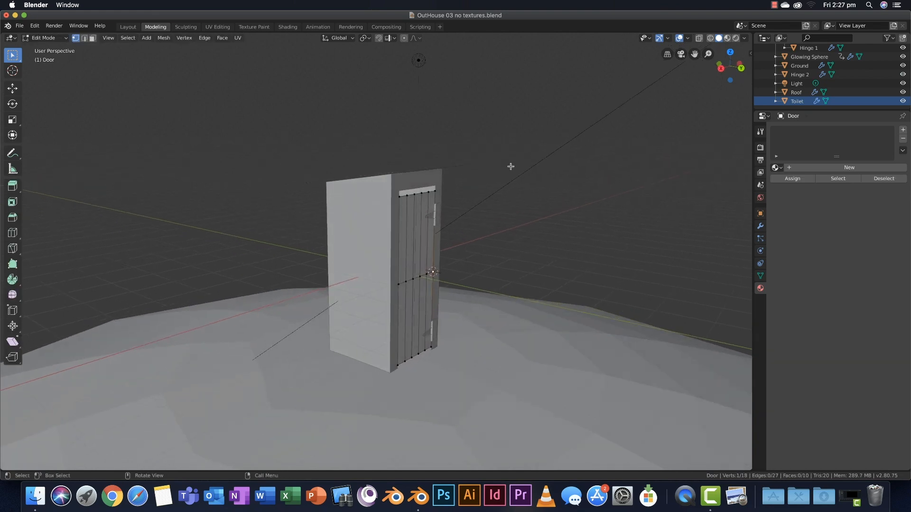
Leave the Door's Edit Mode and open the Toilet object in Edit Mode instead.
{"action": "key", "text": "Tab"}
{"action": "left_click", "coordinate": [372, 177]}
{"action": "scroll", "coordinate": [379, 211], "scroll_direction": "down", "scroll_amount": 1}
{"action": "scroll", "coordinate": [379, 211], "scroll_direction": "up", "scroll_amount": 2}
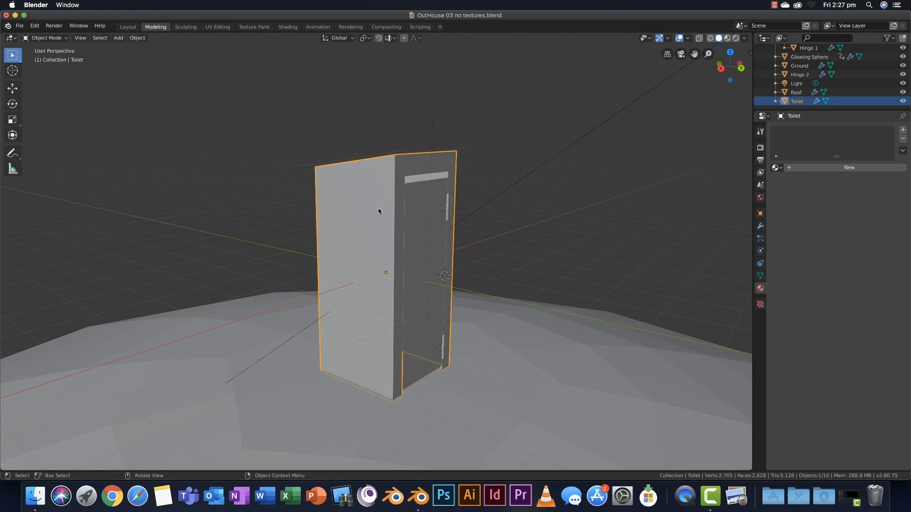
{"action": "key", "text": "Tab"}
{"action": "scroll", "coordinate": [380, 201], "scroll_direction": "up", "scroll_amount": 5}
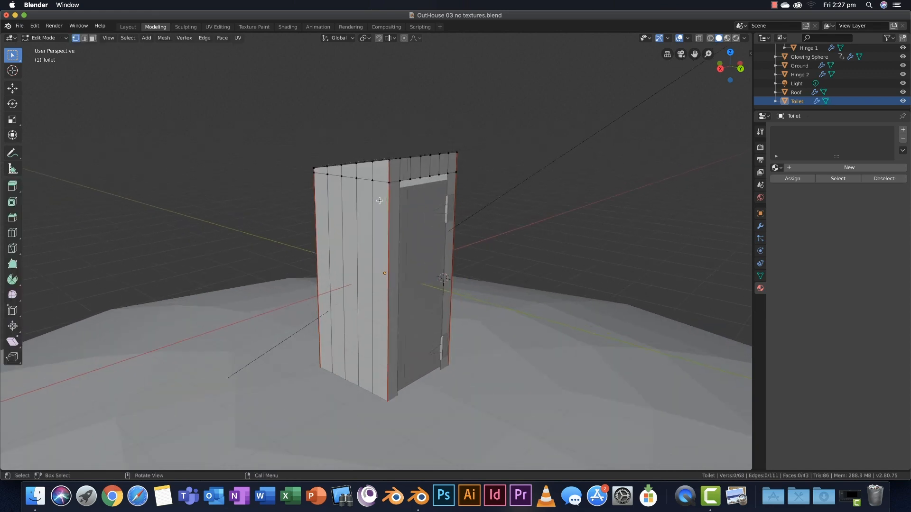
Select the whole Toilet mesh, clear all of its seams, and deselect everything.
{"action": "middle_click_drag", "start_coordinate": [381, 194], "coordinate": [378, 195]}
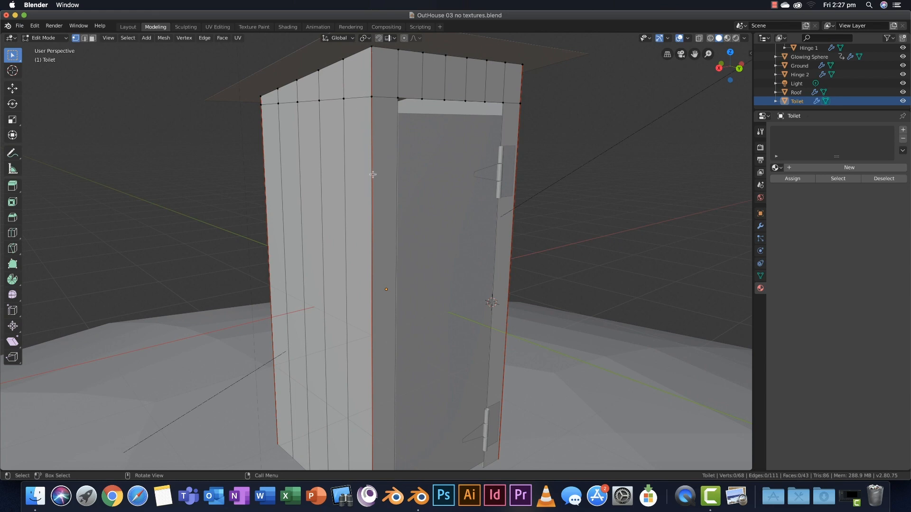
{"action": "middle_click_drag", "start_coordinate": [362, 84], "coordinate": [563, 92]}
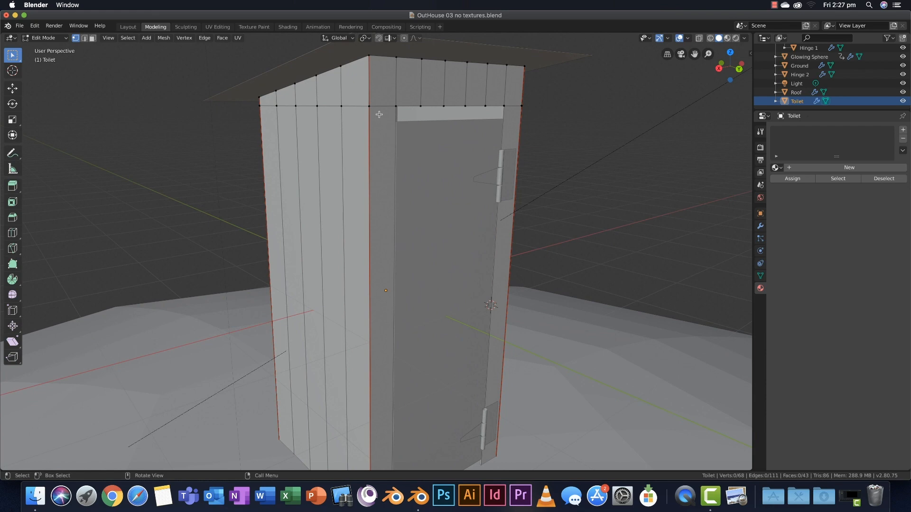
{"action": "key", "text": "a"}
{"action": "key", "text": "ctrl"}
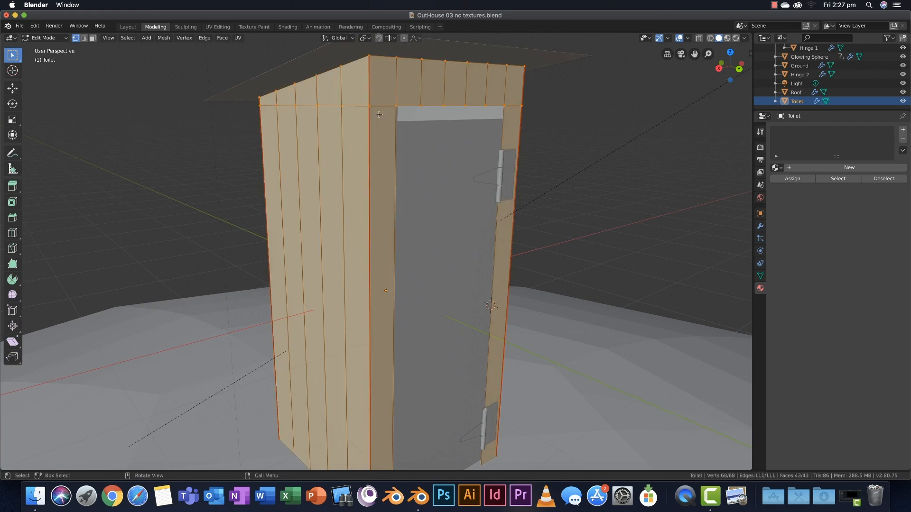
{"action": "key", "text": "ctrl+e"}
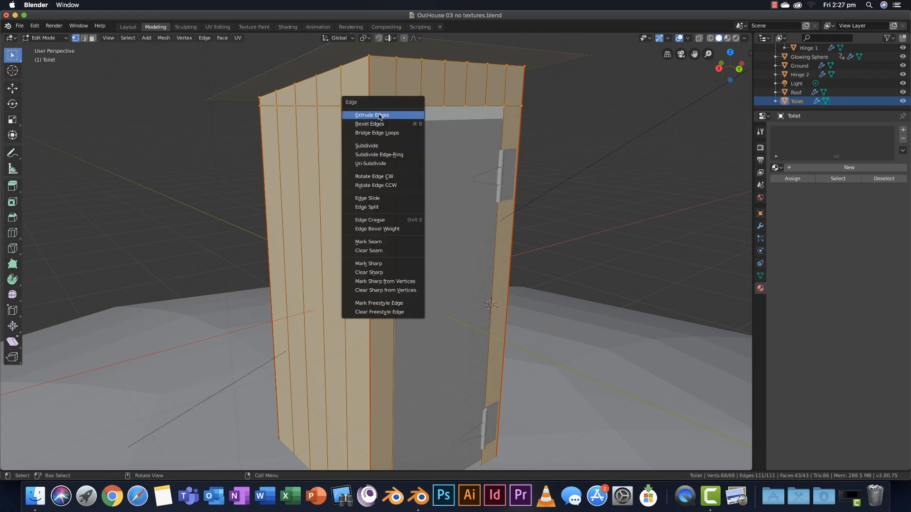
{"action": "left_click", "coordinate": [386, 254]}
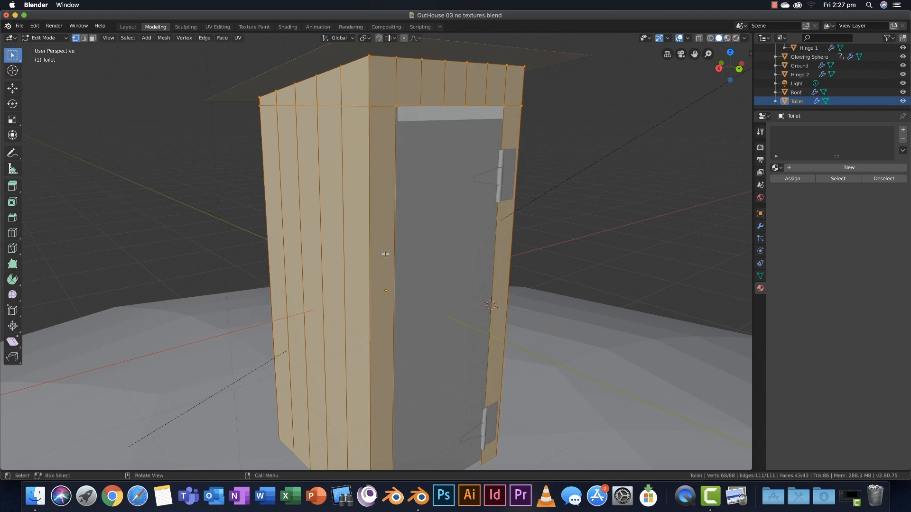
{"action": "left_click", "coordinate": [653, 131]}
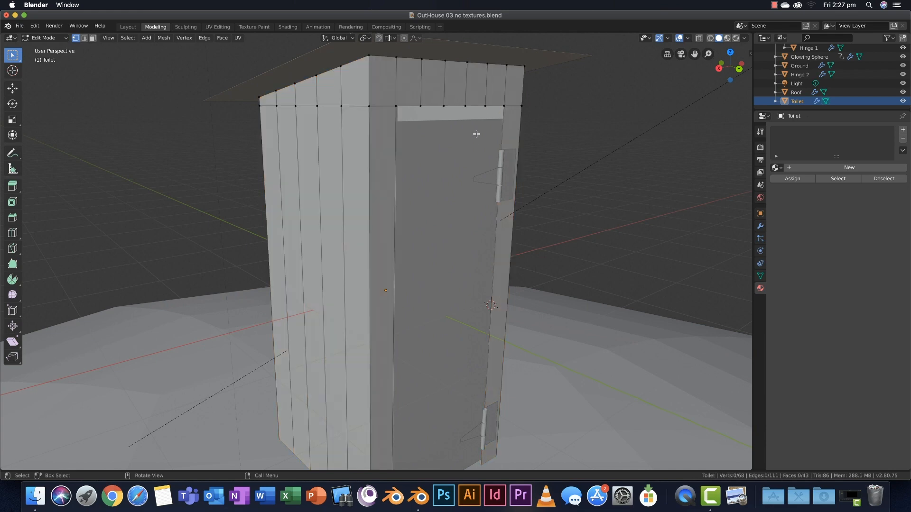
Start the Shortcut VUr add-on to display inputs in the viewport.
{"action": "left_click", "coordinate": [750, 54]}
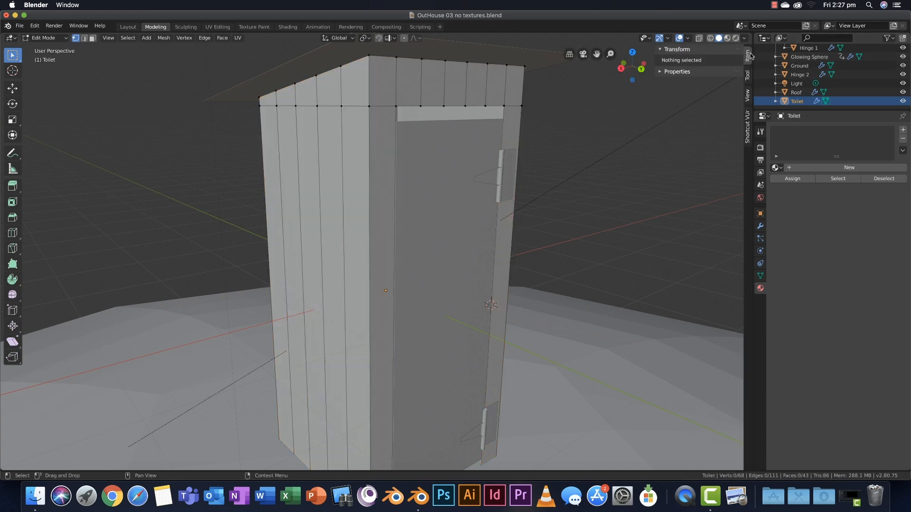
{"action": "left_click", "coordinate": [749, 128]}
{"action": "left_click", "coordinate": [688, 59]}
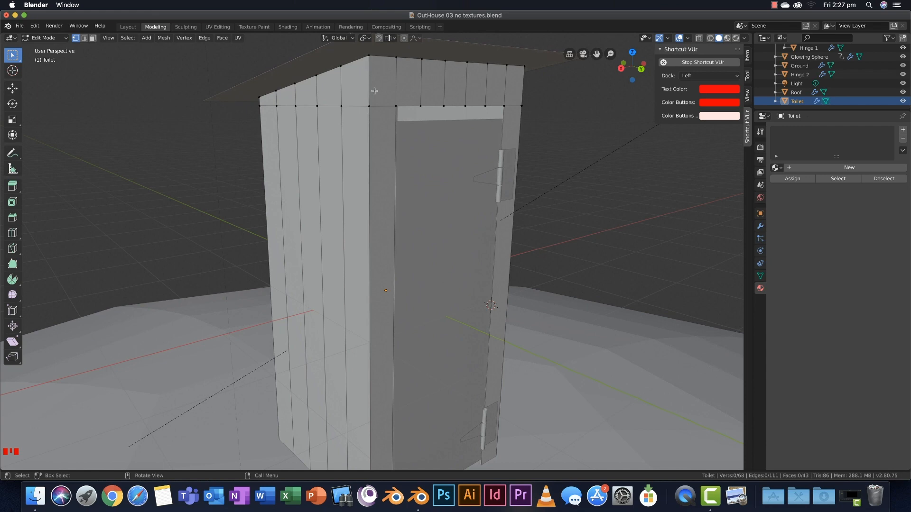
In edge select mode, select the edge loops along the Toilet's wall corners and mark them as seams.
{"action": "key", "text": "alt"}
{"action": "left_click", "coordinate": [369, 71], "text": "alt"}
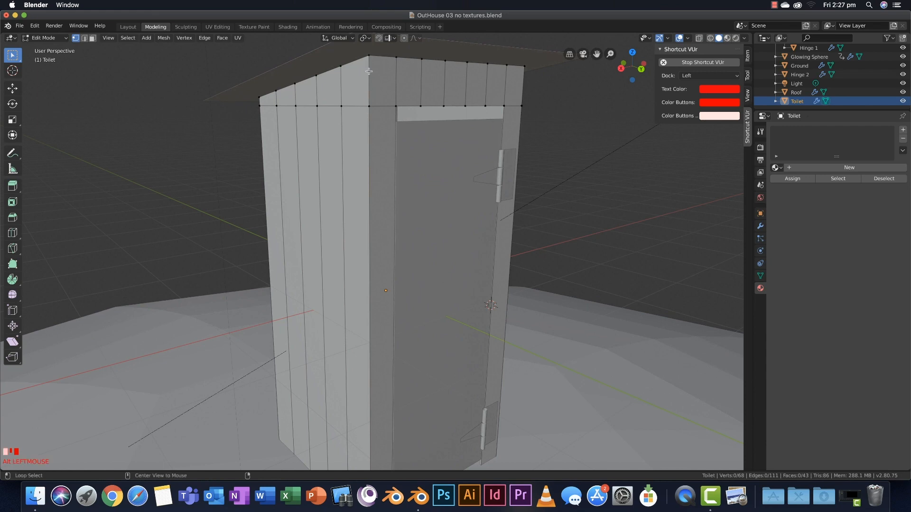
{"action": "left_click", "coordinate": [84, 38]}
{"action": "left_click", "coordinate": [371, 86], "text": "alt+shift"}
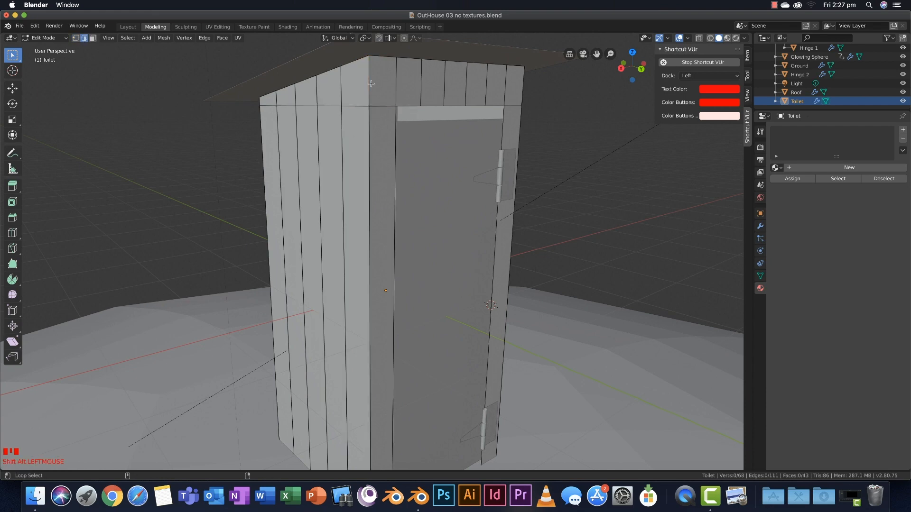
{"action": "middle_click_drag", "start_coordinate": [476, 190], "coordinate": [441, 157]}
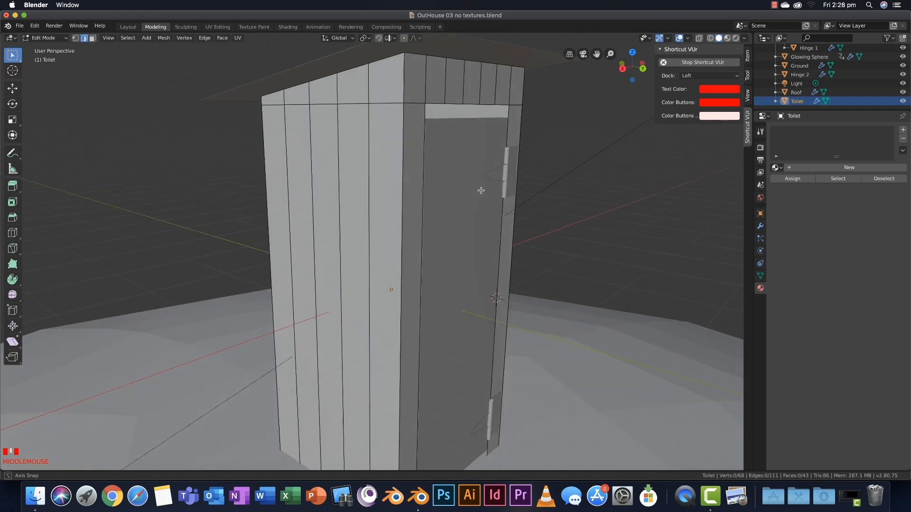
{"action": "left_click", "coordinate": [403, 84], "text": "alt+shift"}
{"action": "middle_click_drag", "start_coordinate": [404, 84], "coordinate": [368, 130]}
{"action": "left_click", "coordinate": [387, 132], "text": "alt+shift"}
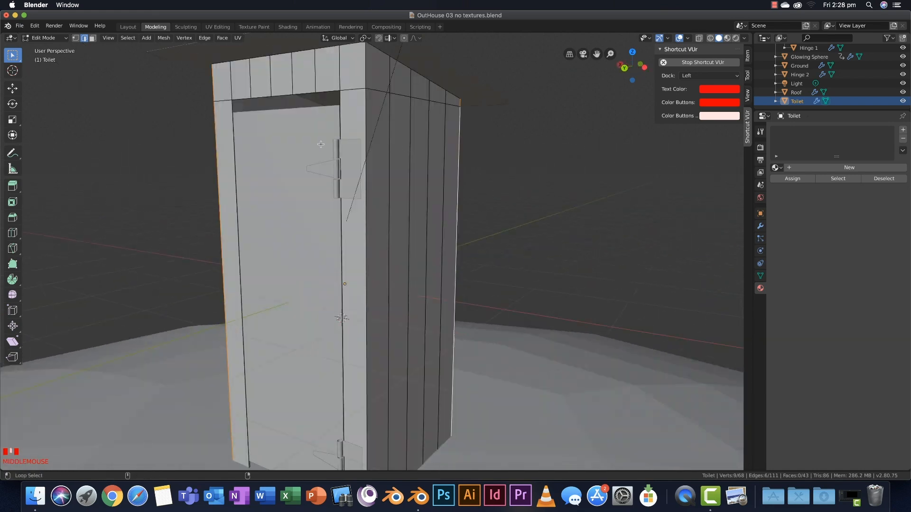
{"action": "left_click", "coordinate": [367, 128], "text": "alt+shift"}
{"action": "middle_click_drag", "start_coordinate": [383, 185], "coordinate": [345, 341]}
{"action": "left_click", "coordinate": [350, 322], "text": "alt+shift"}
{"action": "middle_click_drag", "start_coordinate": [373, 237], "coordinate": [366, 281], "text": "shift"}
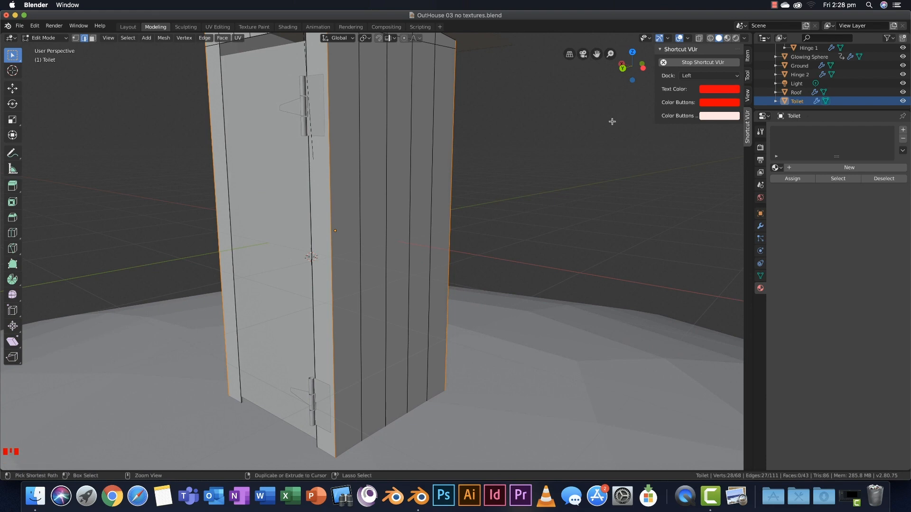
{"action": "key", "text": "ctrl+e"}
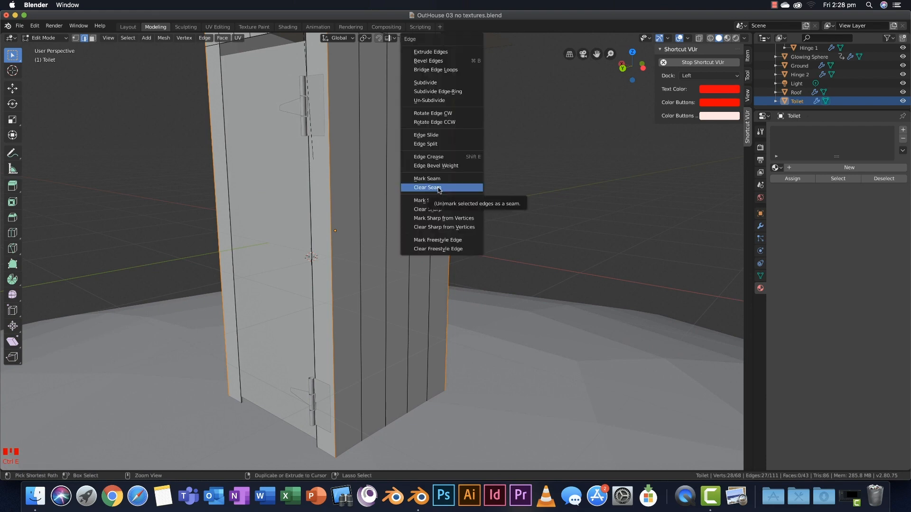
{"action": "key", "text": "Escape"}
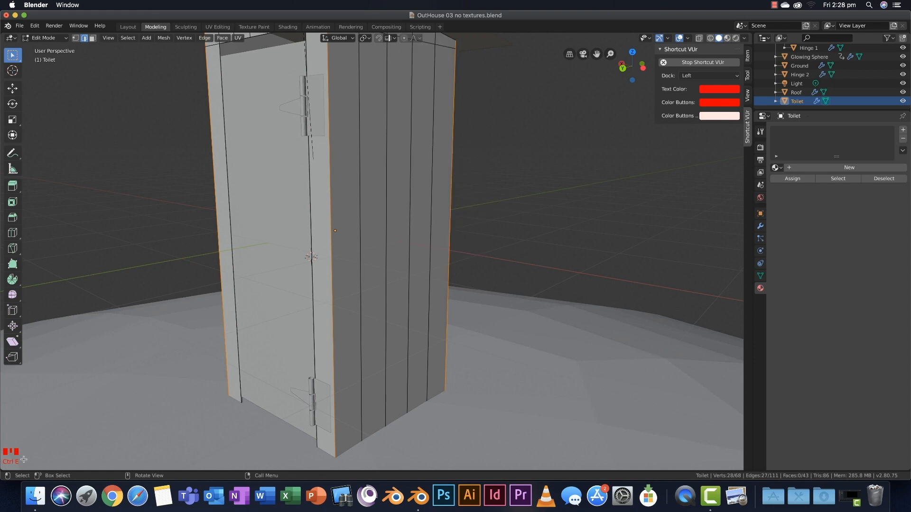
{"action": "key", "text": "ctrl+e"}
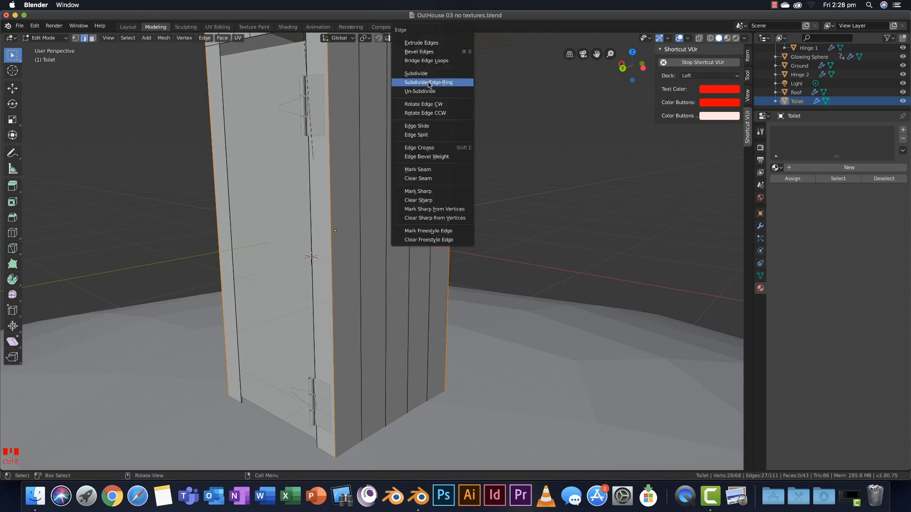
{"action": "left_click", "coordinate": [443, 170]}
Select the whole Toilet mesh and unwrap it in the UV Editing workspace.
{"action": "key", "text": "a"}
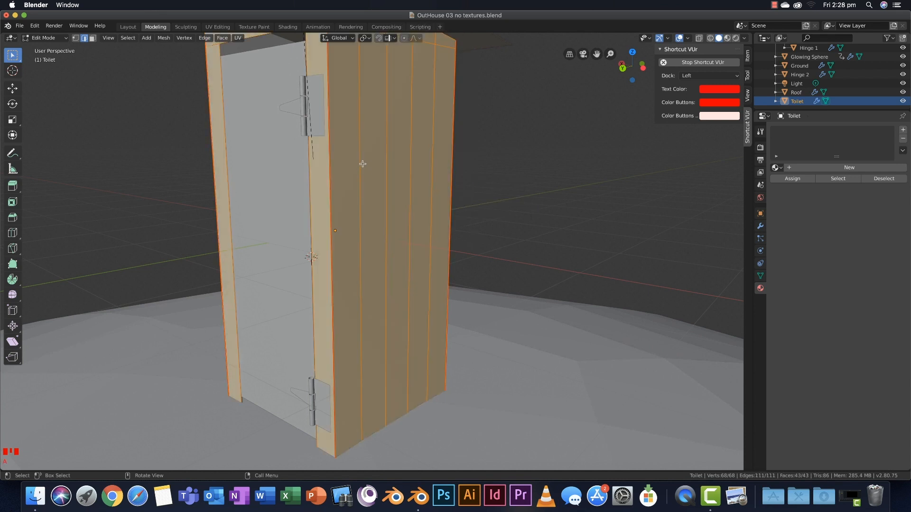
{"action": "middle_click_drag", "start_coordinate": [364, 162], "coordinate": [386, 235]}
{"action": "key", "text": "a"}
{"action": "key", "text": "a"}
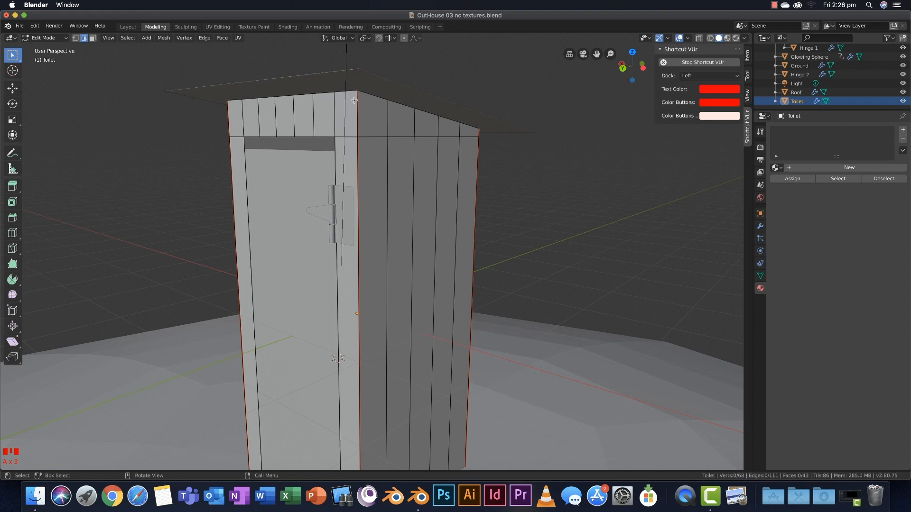
{"action": "middle_click_drag", "start_coordinate": [360, 127], "coordinate": [405, 134]}
{"action": "key", "text": "a"}
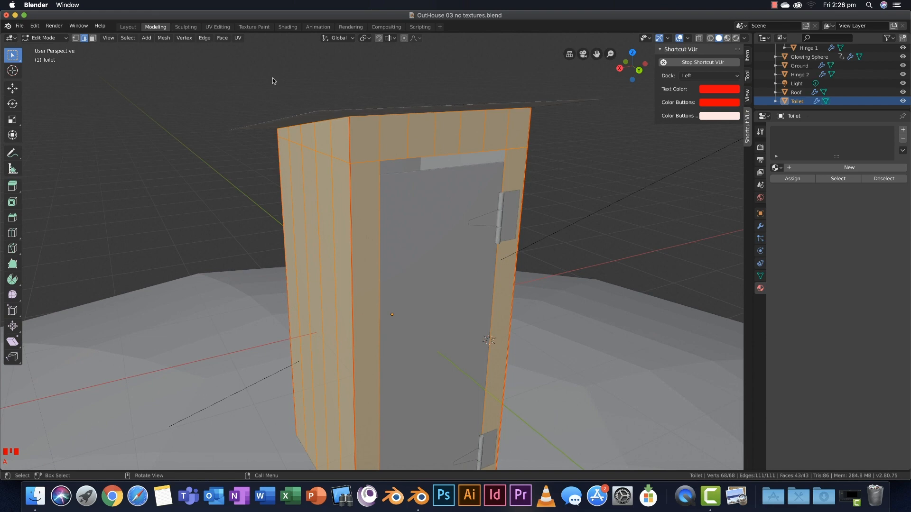
{"action": "left_click", "coordinate": [218, 27]}
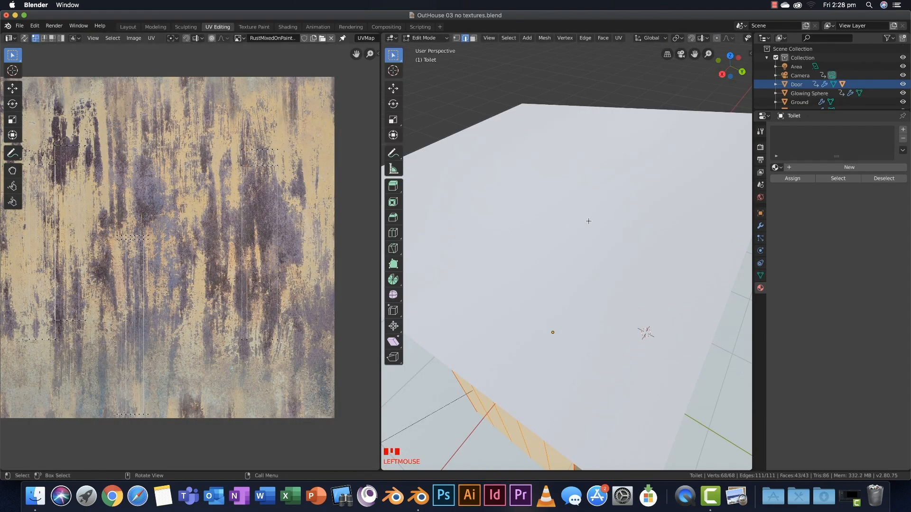
{"action": "middle_click_drag", "start_coordinate": [555, 182], "coordinate": [549, 175]}
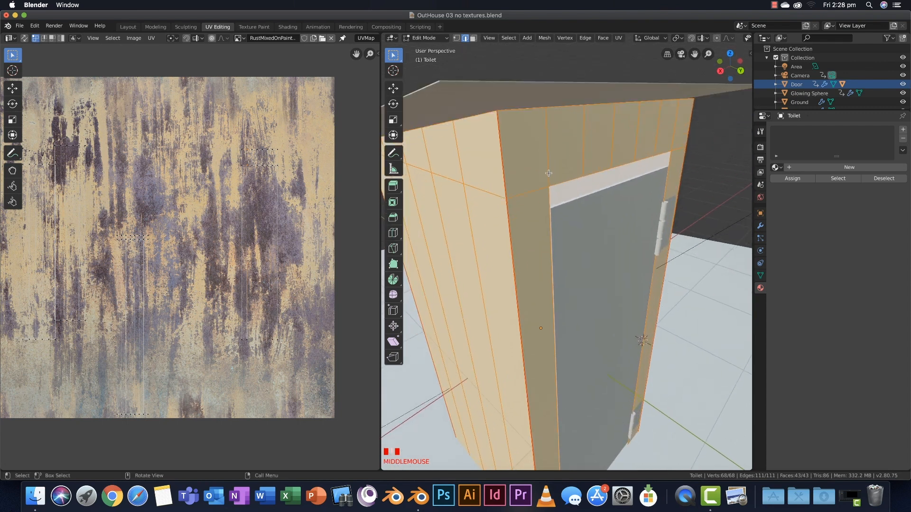
{"action": "key", "text": "u"}
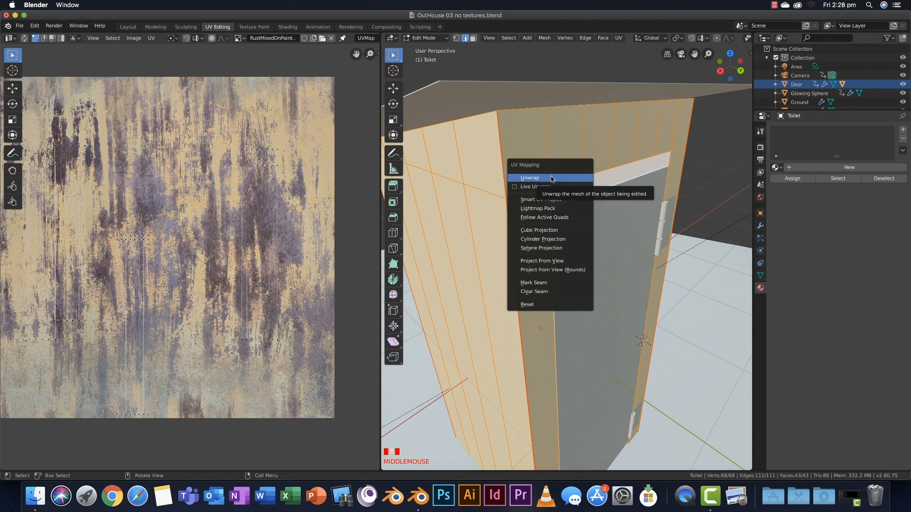
{"action": "left_click", "coordinate": [548, 179]}
Unlink the rusty paint image from the UV editor to leave only the Toilet's unwrapped layout in view.
{"action": "middle_click_drag", "start_coordinate": [282, 222], "coordinate": [337, 216]}
{"action": "middle_click_drag", "start_coordinate": [228, 238], "coordinate": [215, 229]}
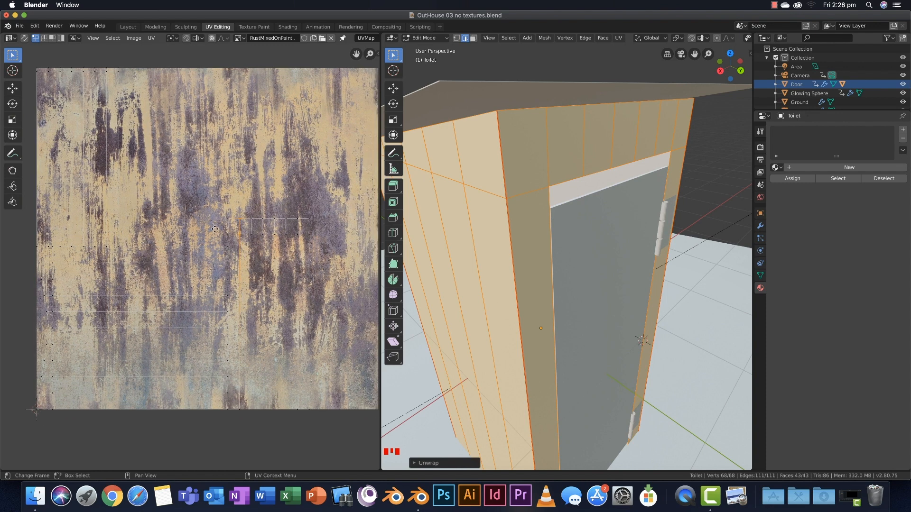
{"action": "middle_click_drag", "start_coordinate": [235, 186], "coordinate": [233, 178]}
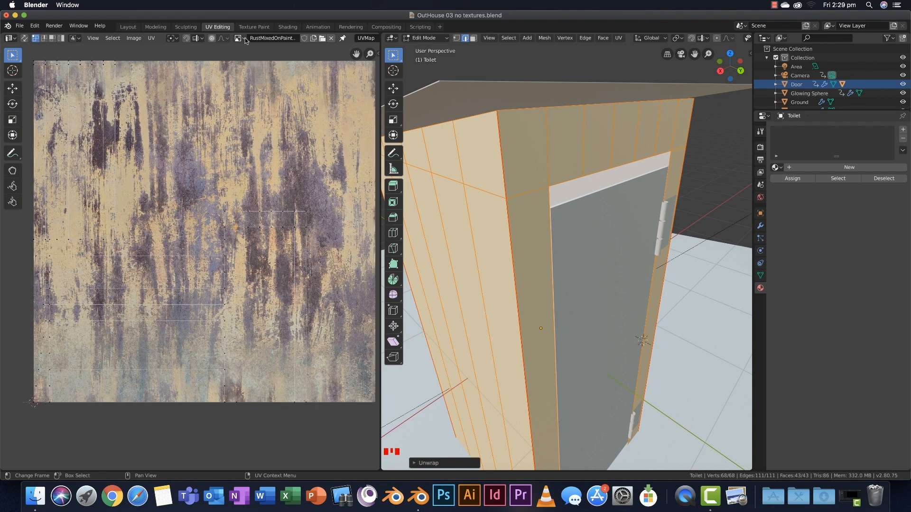
{"action": "left_click", "coordinate": [331, 38]}
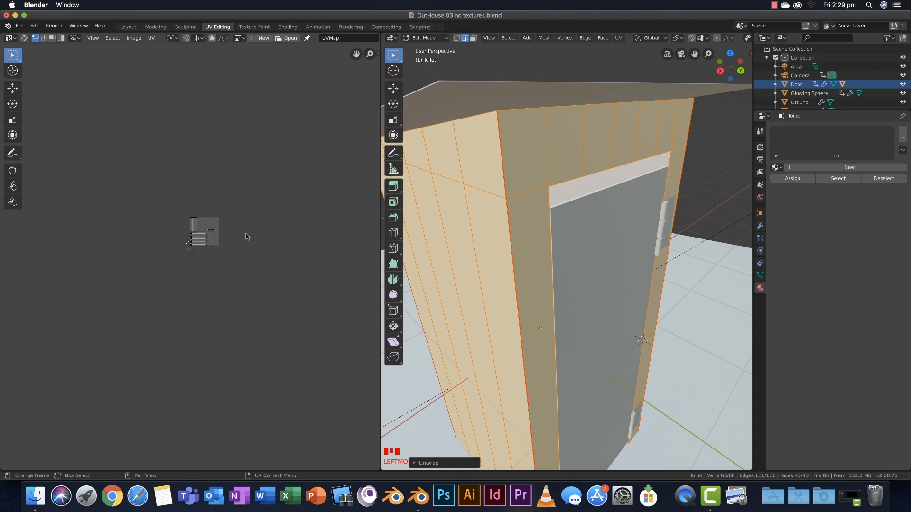
{"action": "scroll", "coordinate": [230, 234], "scroll_direction": "up", "scroll_amount": 5}
{"action": "middle_click_drag", "start_coordinate": [260, 133], "coordinate": [243, 175]}
{"action": "scroll", "coordinate": [246, 169], "scroll_direction": "up", "scroll_amount": 4}
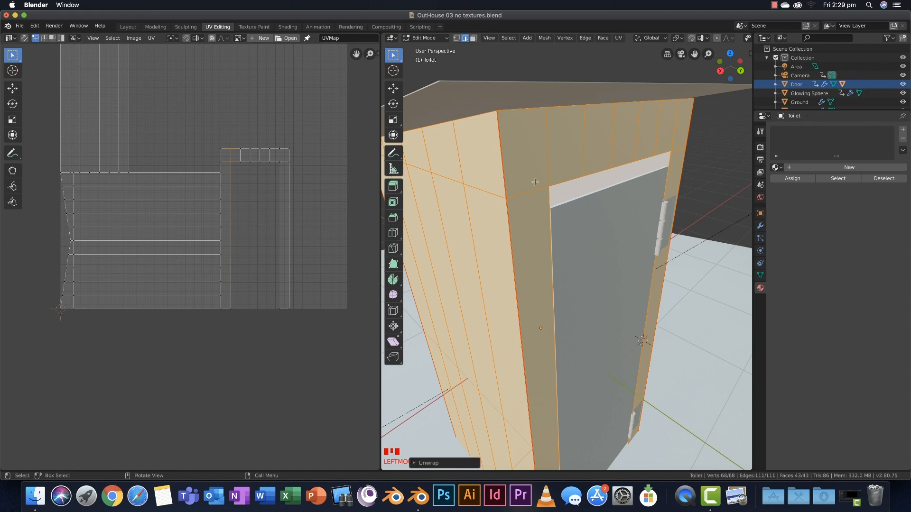
{"action": "scroll", "coordinate": [536, 182], "scroll_direction": "down", "scroll_amount": 6}
{"action": "middle_click_drag", "start_coordinate": [307, 143], "coordinate": [295, 206]}
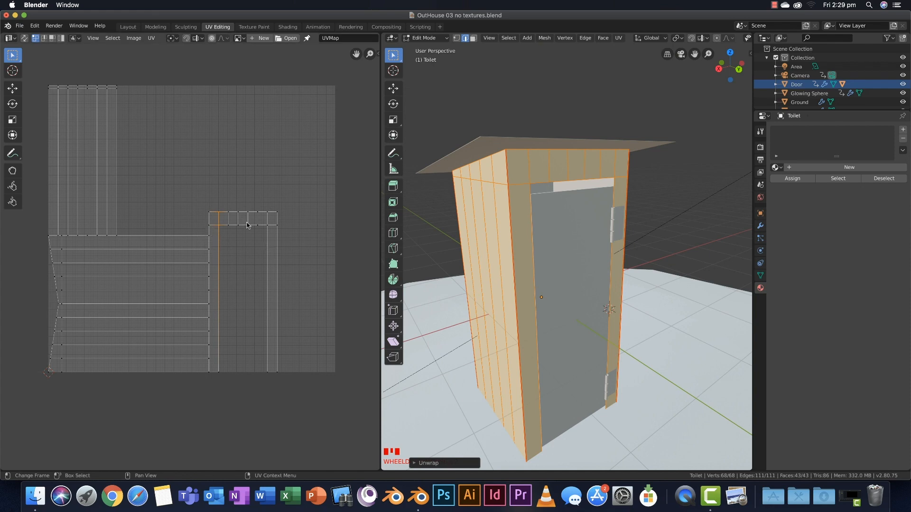
{"action": "key", "text": "super+Tab"}
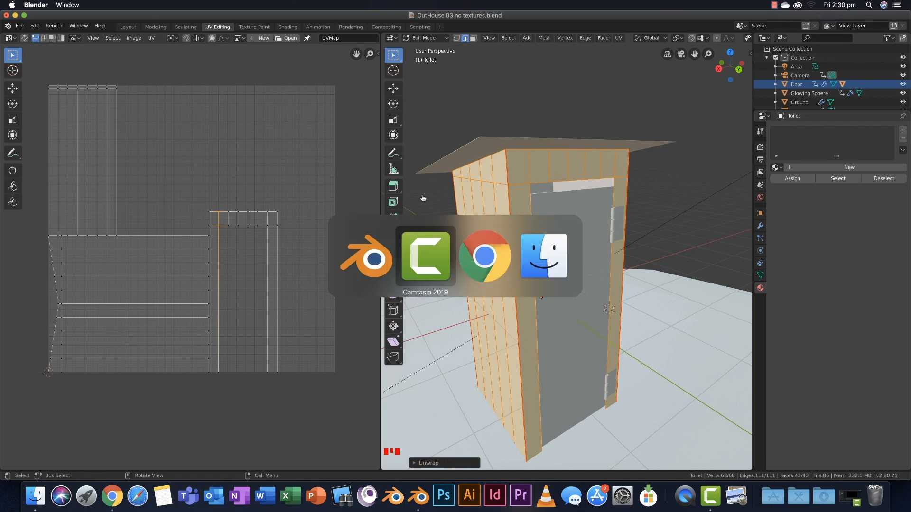
Switch to the browser and examine the plank, rust and corrugated iron texture search results on Poliigon.
{"action": "key", "text": "super+Tab"}
{"action": "key", "text": "super+Tab"}
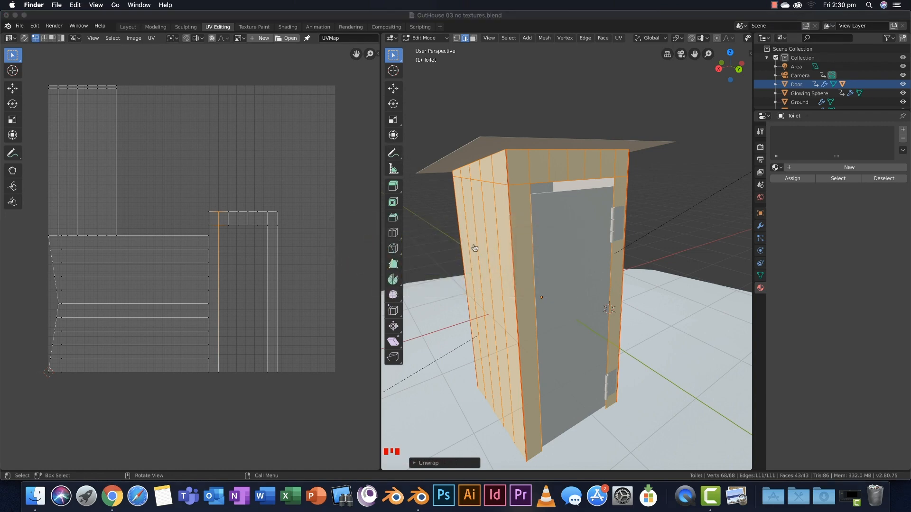
{"action": "key", "text": "super+Tab"}
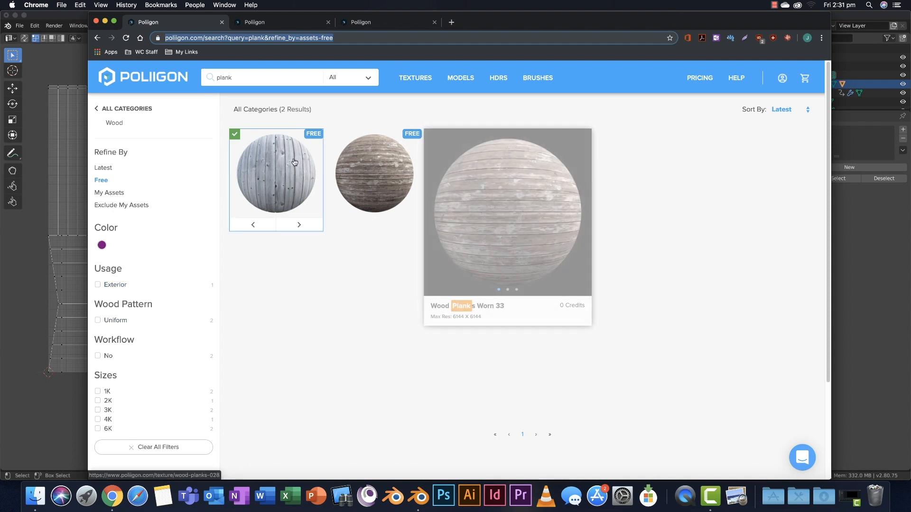
{"action": "mouse_move", "coordinate": [280, 163]}
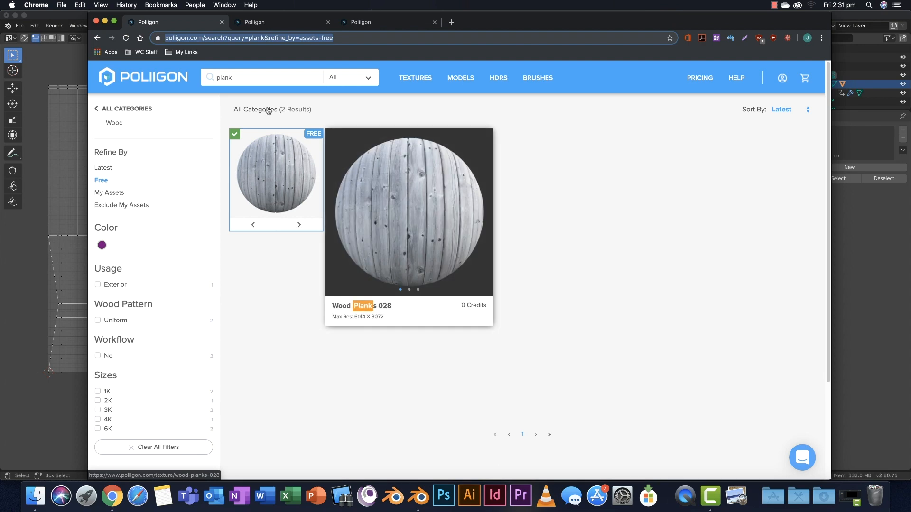
{"action": "left_click", "coordinate": [271, 25]}
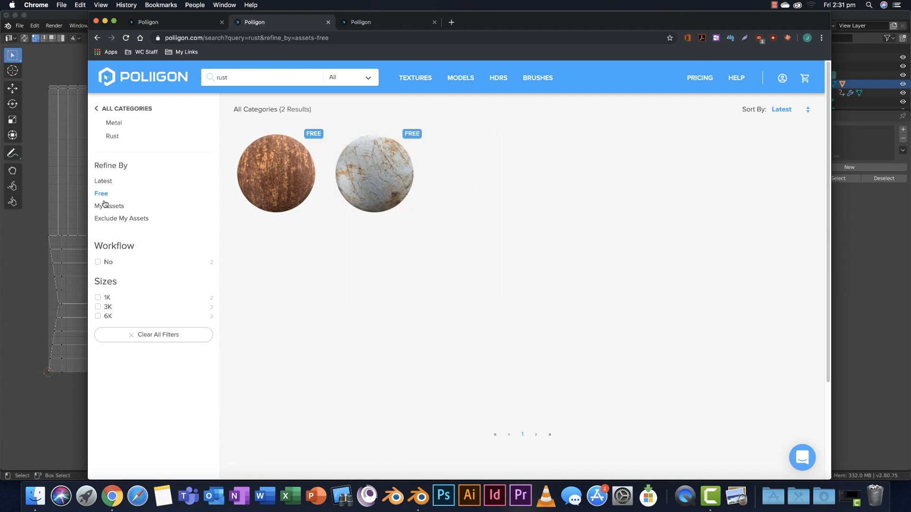
{"action": "mouse_move", "coordinate": [289, 164]}
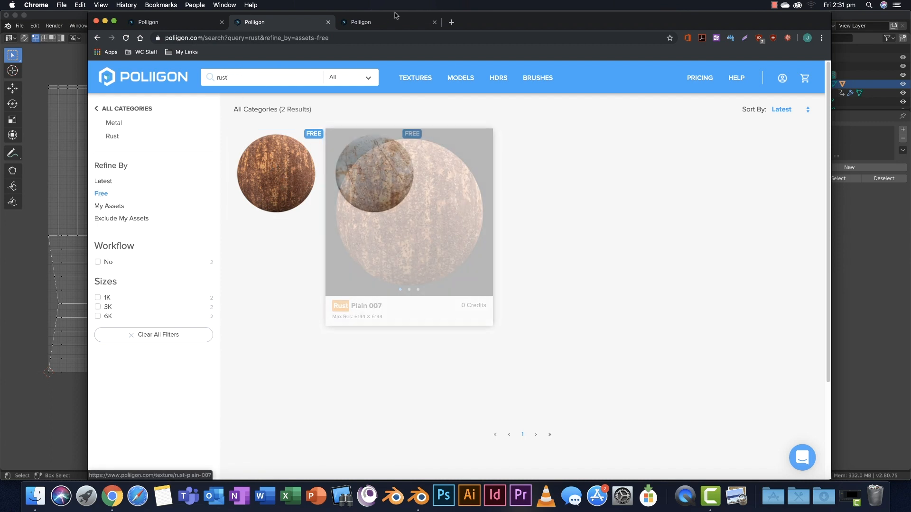
{"action": "left_click", "coordinate": [383, 23]}
{"action": "mouse_move", "coordinate": [269, 172]}
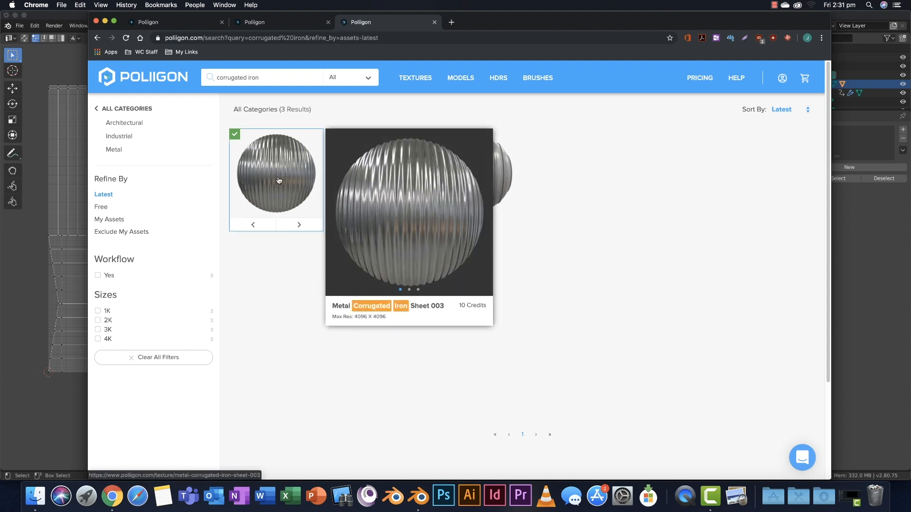
Open the Metal Corrugated Iron Sheet 003 texture, set its workflow to METALNESS to view the maps, and close its details.
{"action": "left_click", "coordinate": [279, 180]}
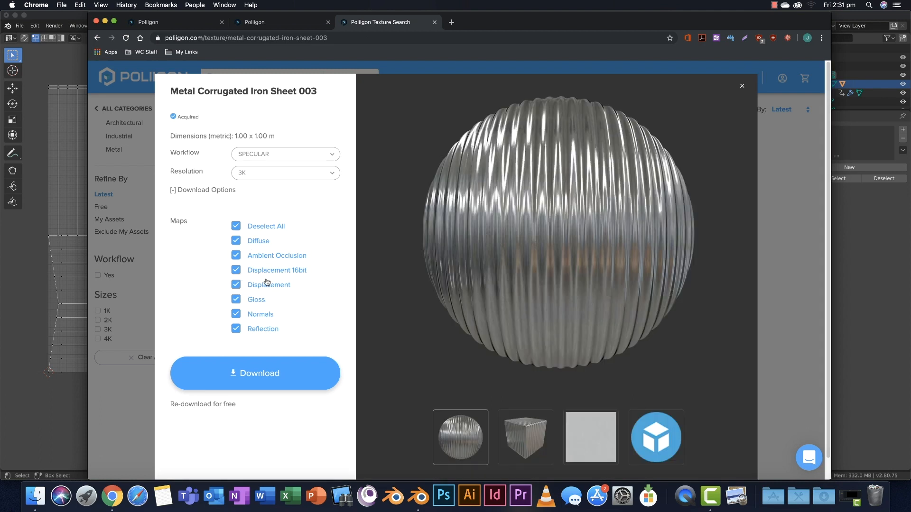
{"action": "left_click", "coordinate": [332, 154]}
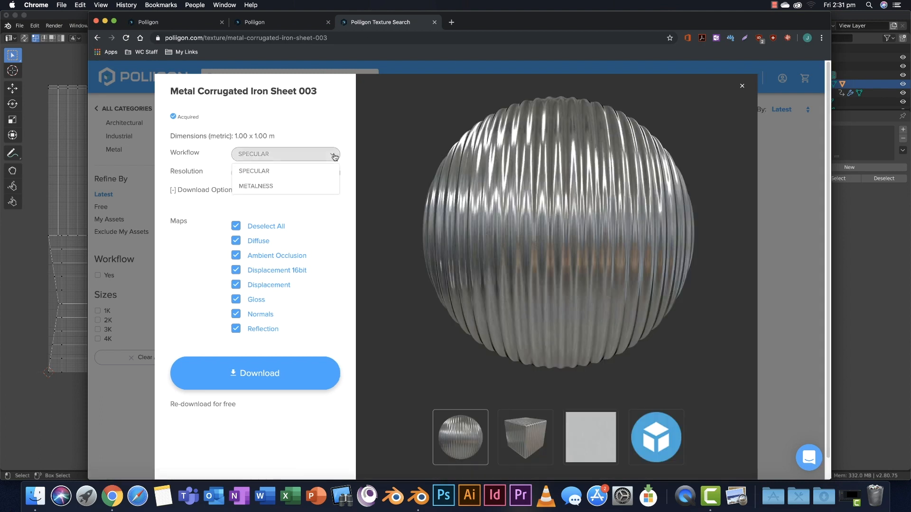
{"action": "left_click", "coordinate": [298, 190]}
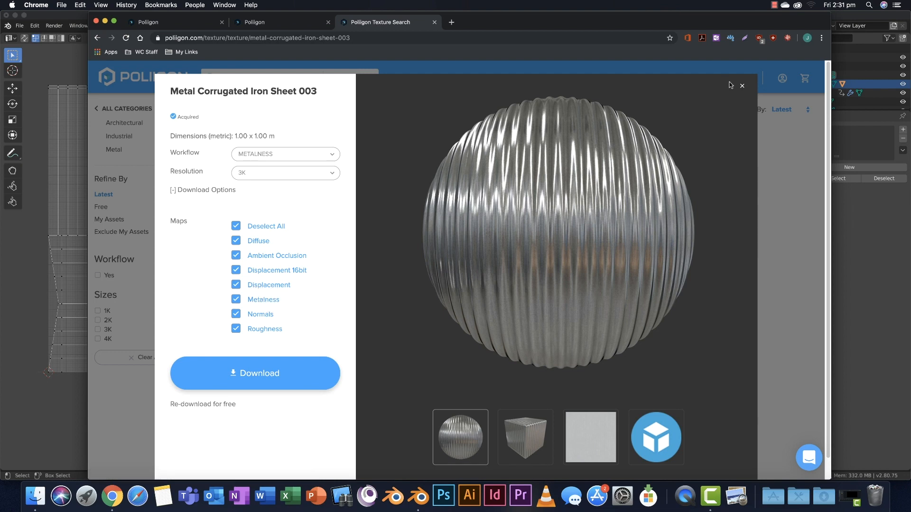
{"action": "left_click", "coordinate": [743, 88]}
Review the maps offered for the free Metal Corrugated Iron Sheet 002 texture and return to the plank search results.
{"action": "mouse_move", "coordinate": [366, 154]}
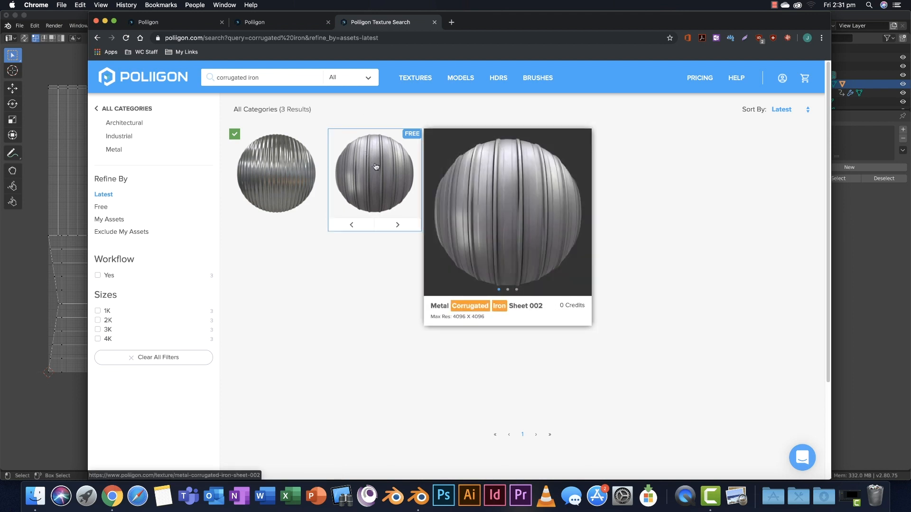
{"action": "left_click", "coordinate": [379, 170]}
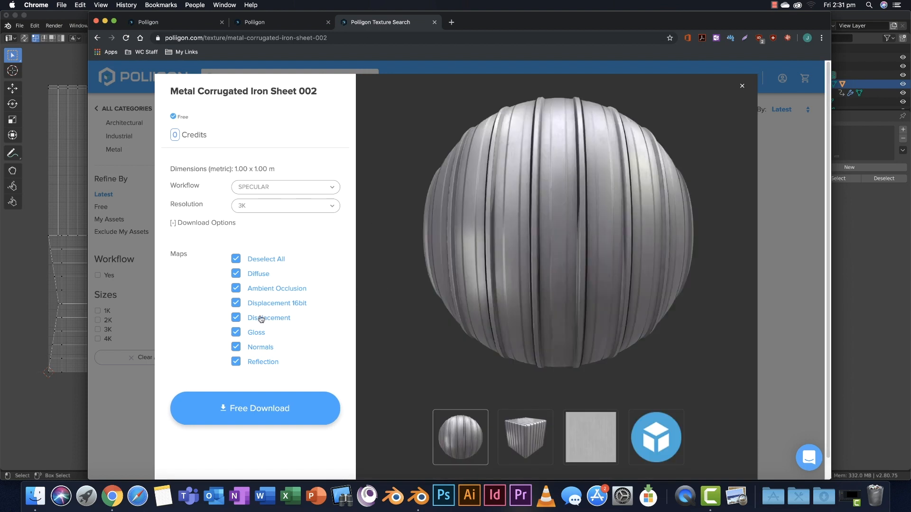
{"action": "left_click", "coordinate": [256, 416]}
{"action": "left_click", "coordinate": [742, 86]}
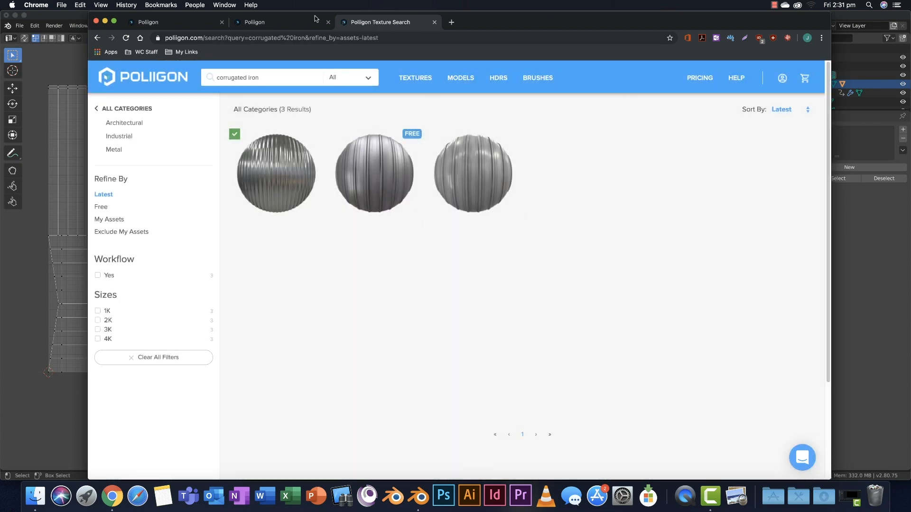
{"action": "left_click", "coordinate": [259, 22]}
{"action": "left_click", "coordinate": [171, 21]}
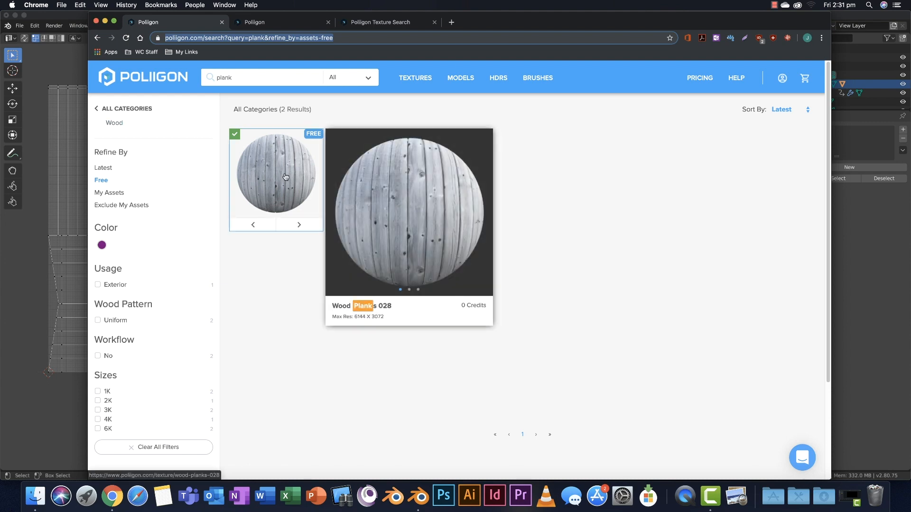
Switch to Blender and load WoodPlanks028_COL_VAR1_3K.jpg from the Textures favorite's WoodPlanks028 3K folder into the UV editor.
{"action": "left_click", "coordinate": [70, 67]}
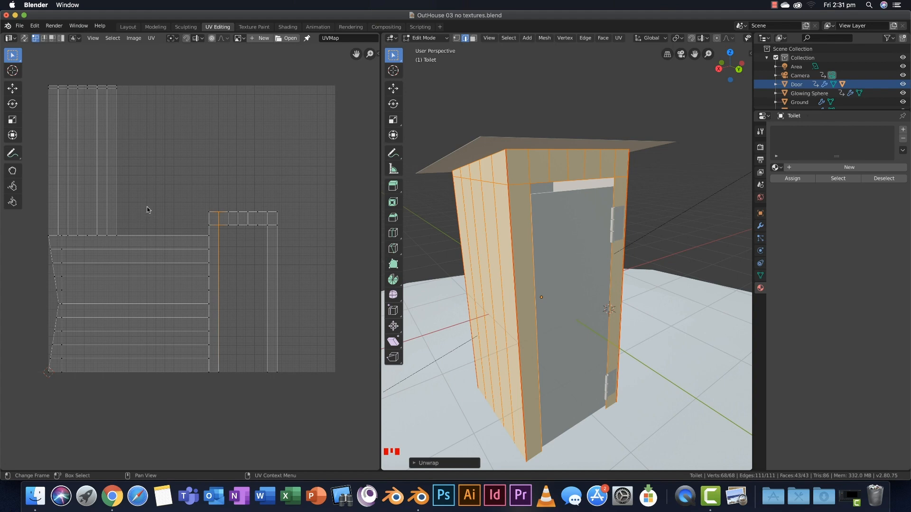
{"action": "left_click", "coordinate": [285, 38]}
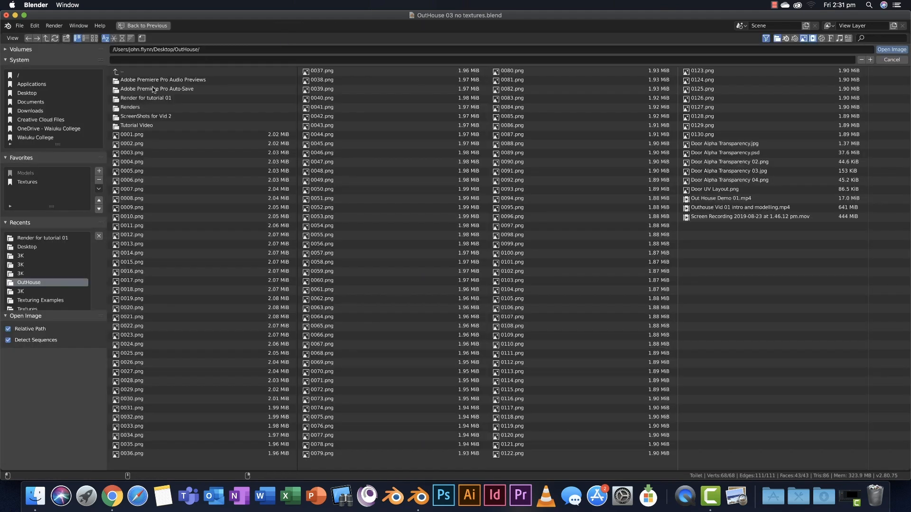
{"action": "left_click", "coordinate": [25, 181]}
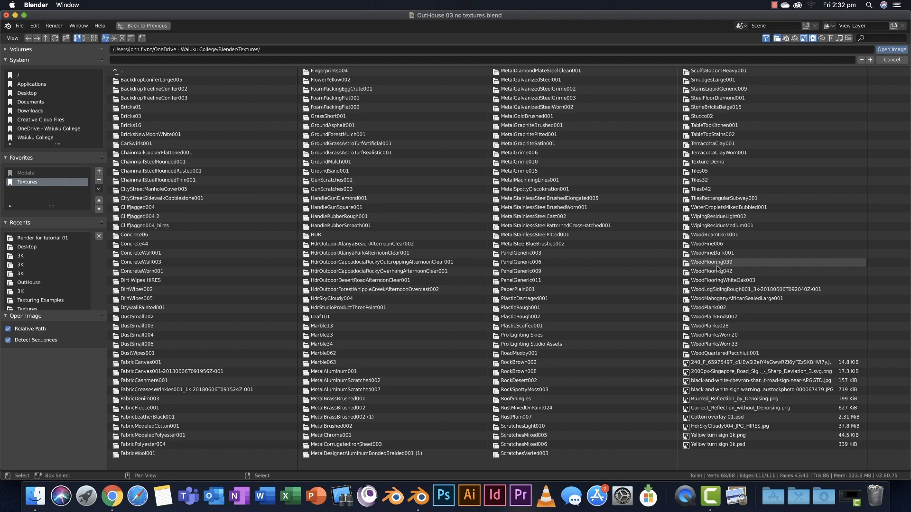
{"action": "left_click", "coordinate": [724, 327]}
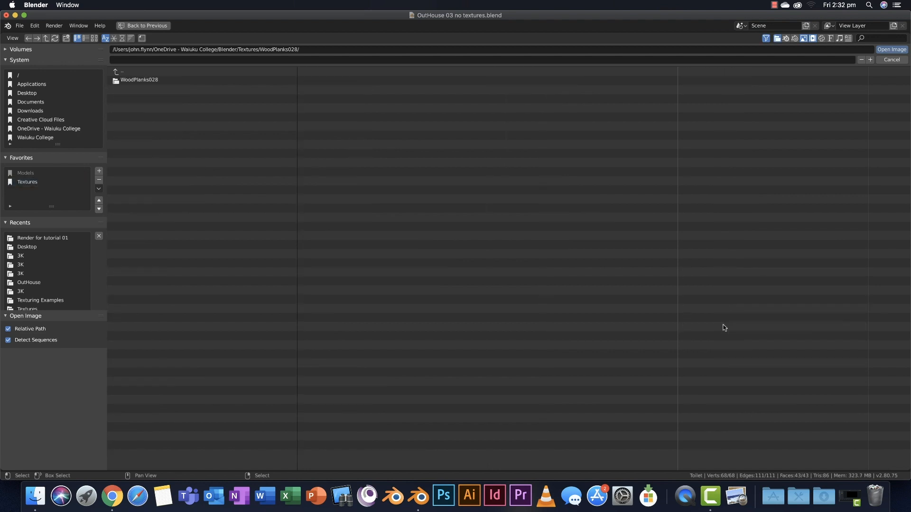
{"action": "left_click", "coordinate": [131, 81]}
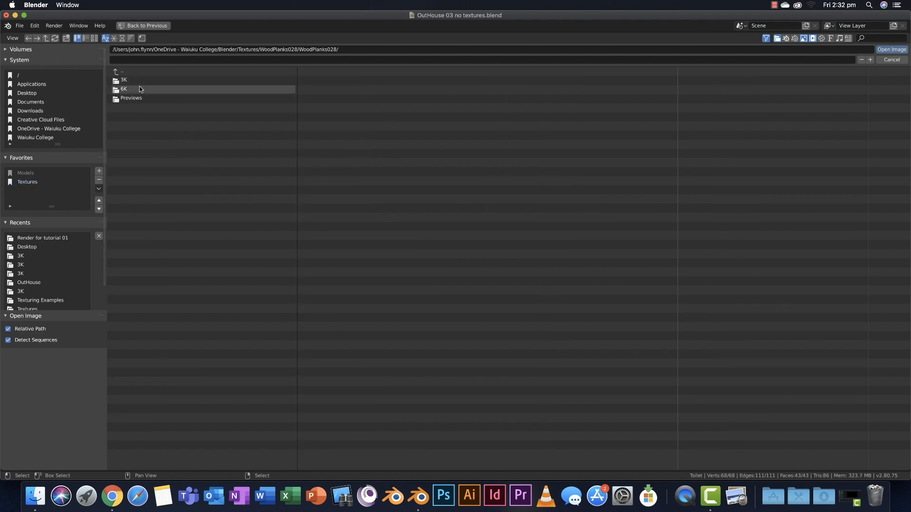
{"action": "left_click", "coordinate": [141, 89]}
{"action": "left_click", "coordinate": [138, 73]}
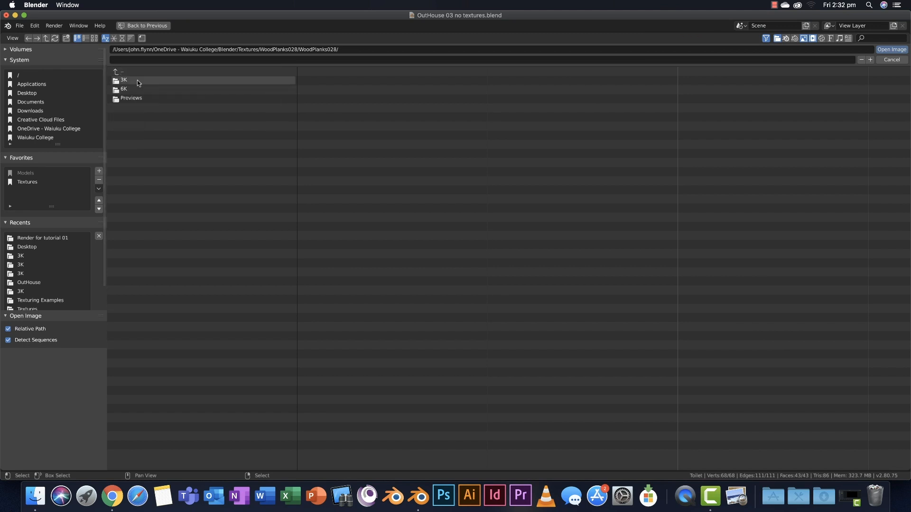
{"action": "left_click", "coordinate": [138, 81]}
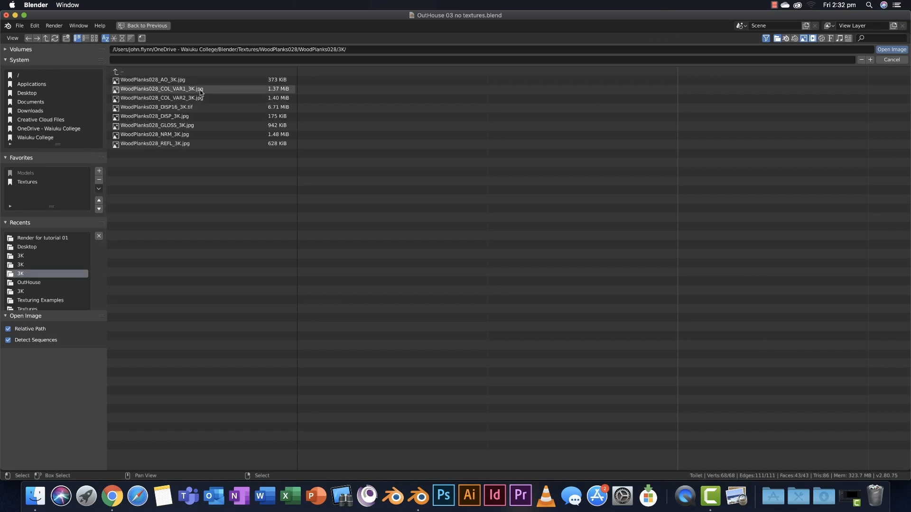
{"action": "left_click", "coordinate": [200, 90]}
{"action": "left_click", "coordinate": [891, 50]}
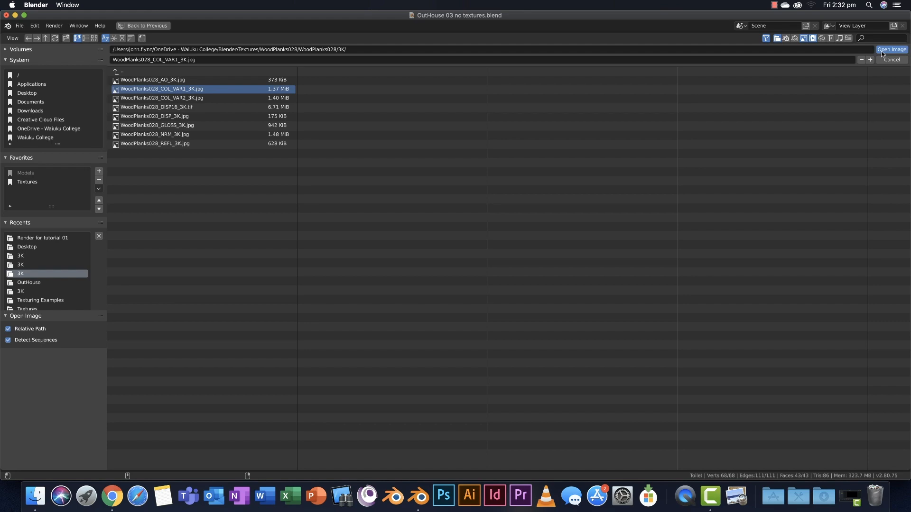
Select the linked door-frame UV island and move it up so its uprights sit within the wood planks.
{"action": "scroll", "coordinate": [251, 205], "scroll_direction": "down", "scroll_amount": 6}
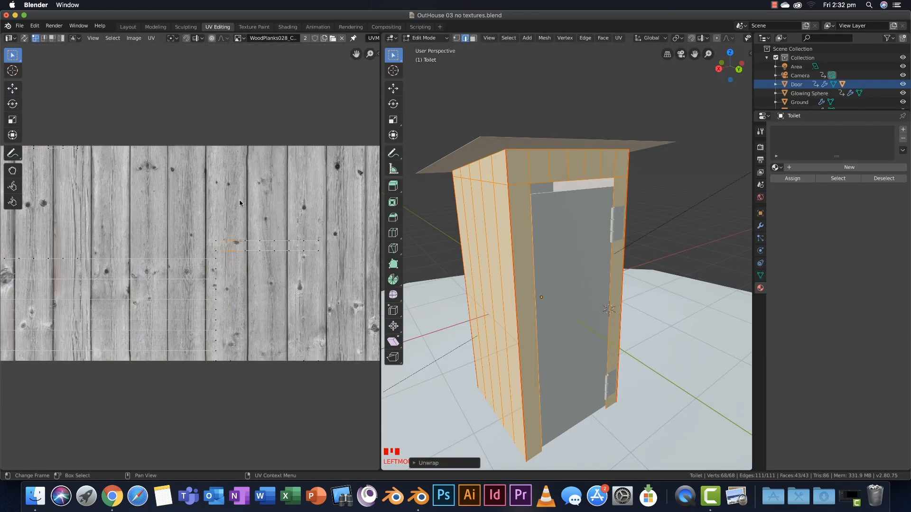
{"action": "scroll", "coordinate": [204, 203], "scroll_direction": "up", "scroll_amount": 3}
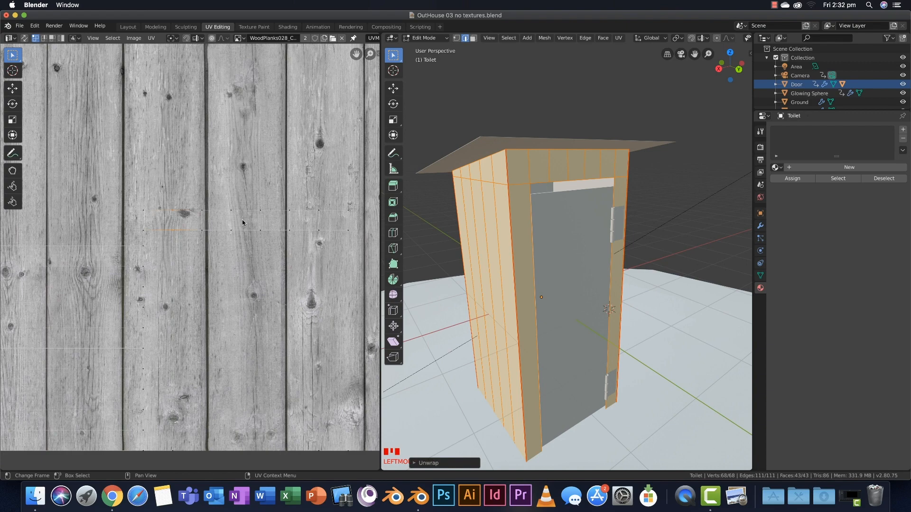
{"action": "key", "text": "l"}
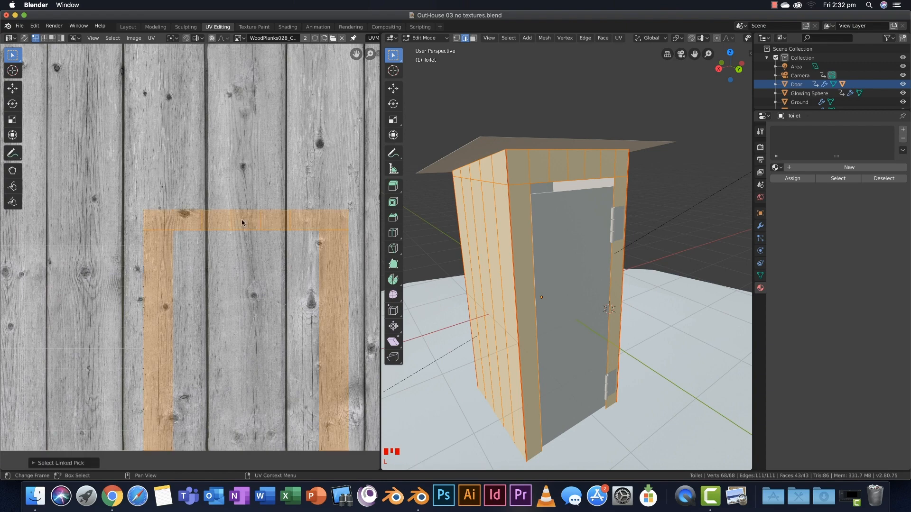
{"action": "middle_click_drag", "start_coordinate": [227, 302], "coordinate": [190, 286]}
{"action": "key", "text": "g"}
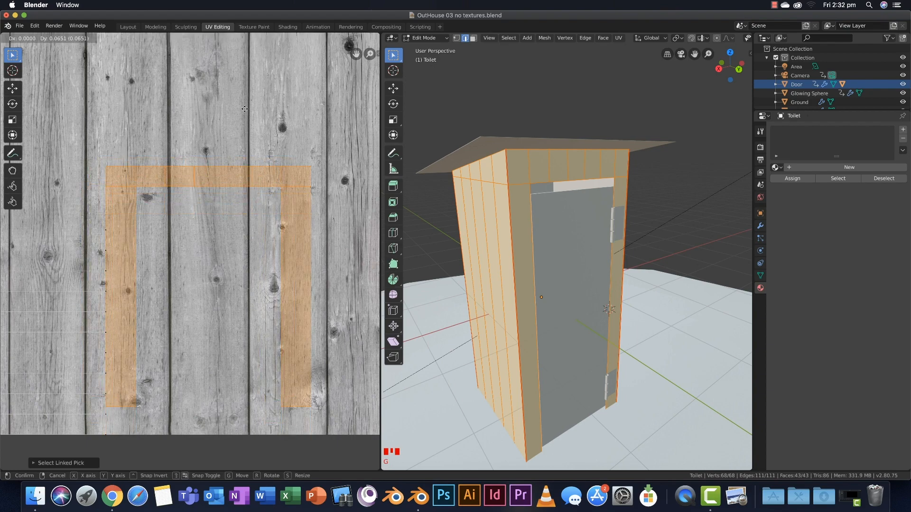
{"action": "left_click", "coordinate": [253, 111]}
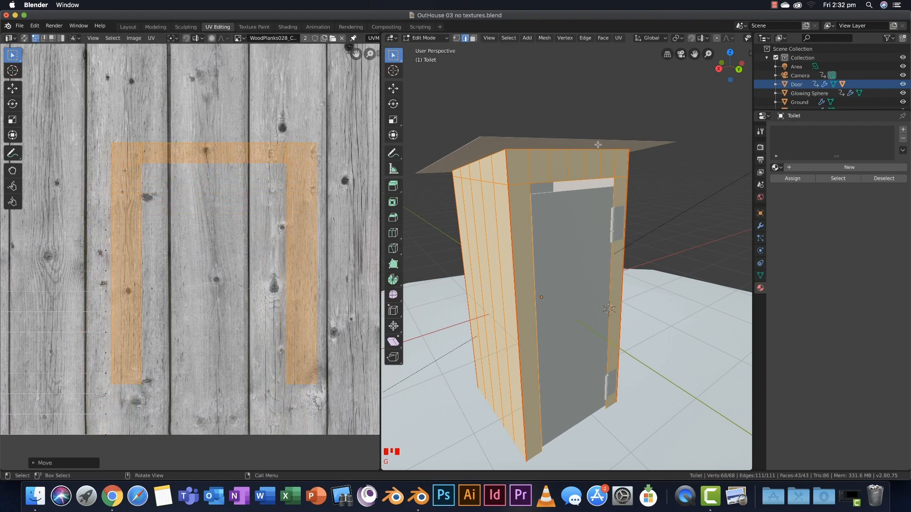
Switch to the Shading workspace and enlarge the shader node editor by shrinking the 3D viewport above it.
{"action": "middle_click_drag", "start_coordinate": [600, 168], "coordinate": [597, 157], "text": "shift"}
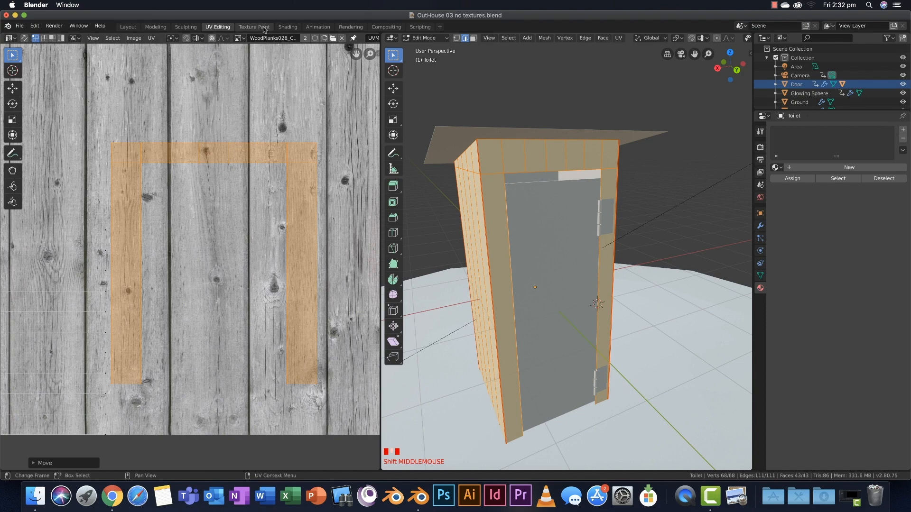
{"action": "left_click", "coordinate": [287, 26]}
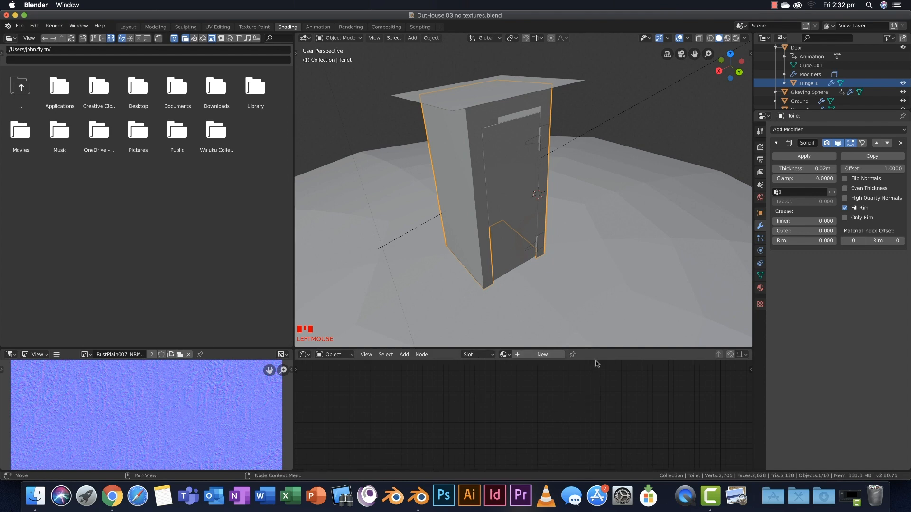
{"action": "left_click_drag", "start_coordinate": [598, 352], "coordinate": [593, 193]}
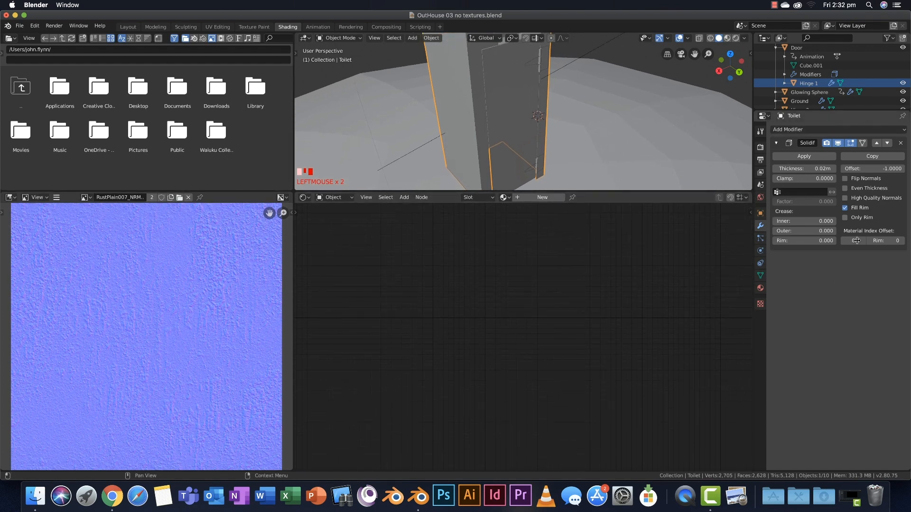
Add a material slot to the Toilet, create a new material in it, and frame its shader nodes.
{"action": "left_click", "coordinate": [760, 289]}
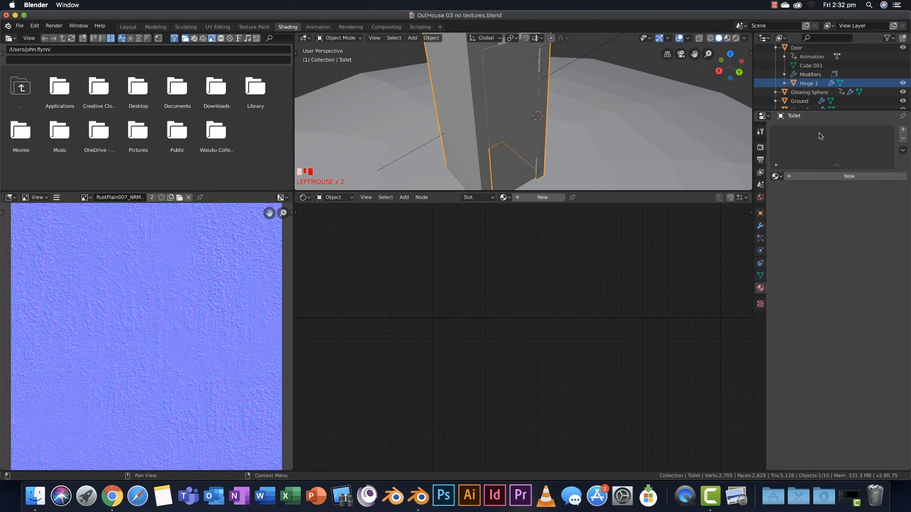
{"action": "left_click", "coordinate": [903, 131]}
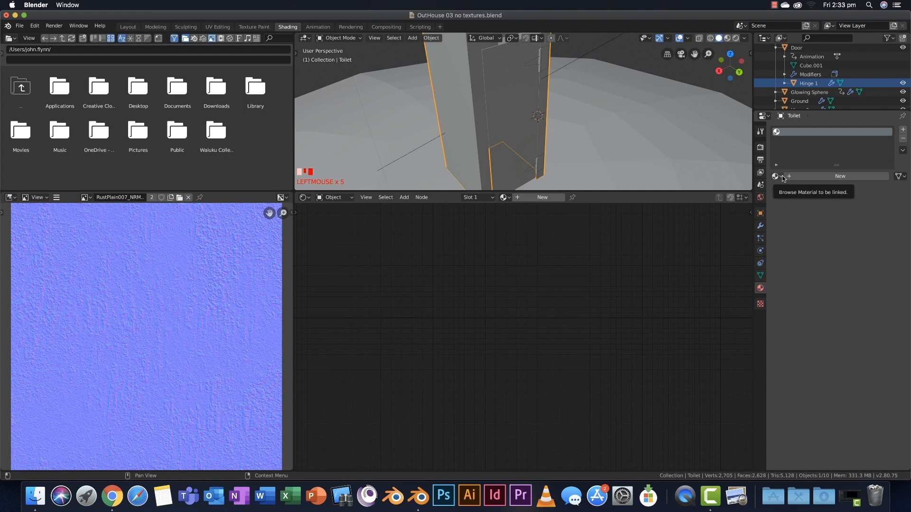
{"action": "left_click", "coordinate": [823, 181]}
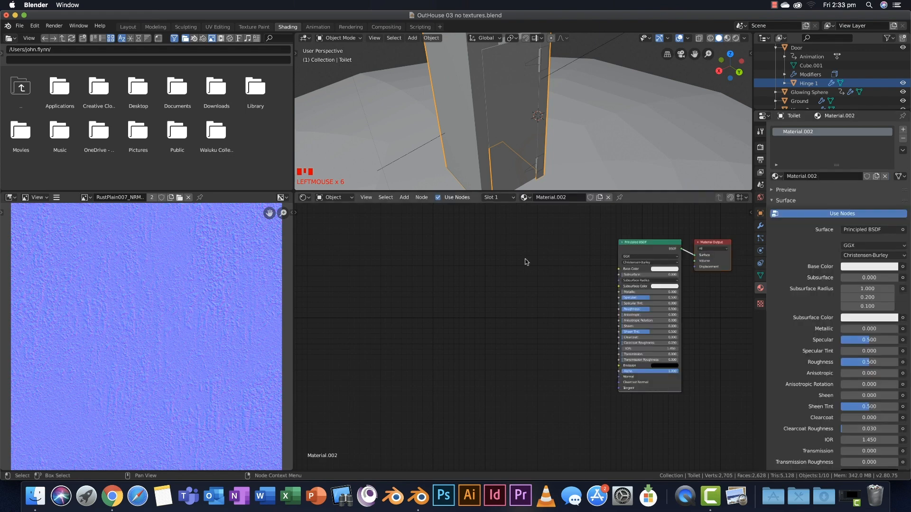
{"action": "middle_click_drag", "start_coordinate": [591, 231], "coordinate": [489, 247]}
{"action": "middle_click_drag", "start_coordinate": [593, 281], "coordinate": [574, 317], "text": "ctrl"}
{"action": "middle_click_drag", "start_coordinate": [527, 239], "coordinate": [538, 246], "text": "ctrl"}
{"action": "middle_click_drag", "start_coordinate": [538, 247], "coordinate": [593, 278]}
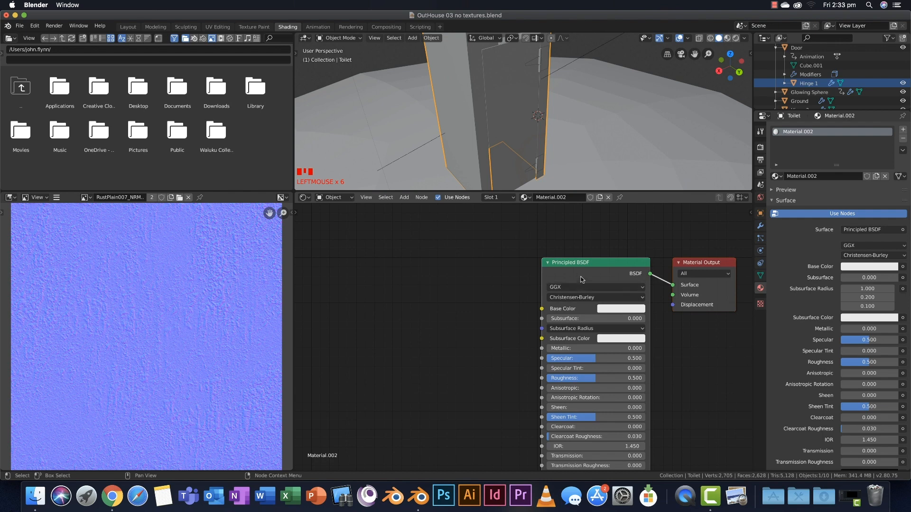
Show the 3D viewport in Rendered shading and set the Principled BSDF's base color to orange-red.
{"action": "middle_click_drag", "start_coordinate": [502, 171], "coordinate": [532, 203]}
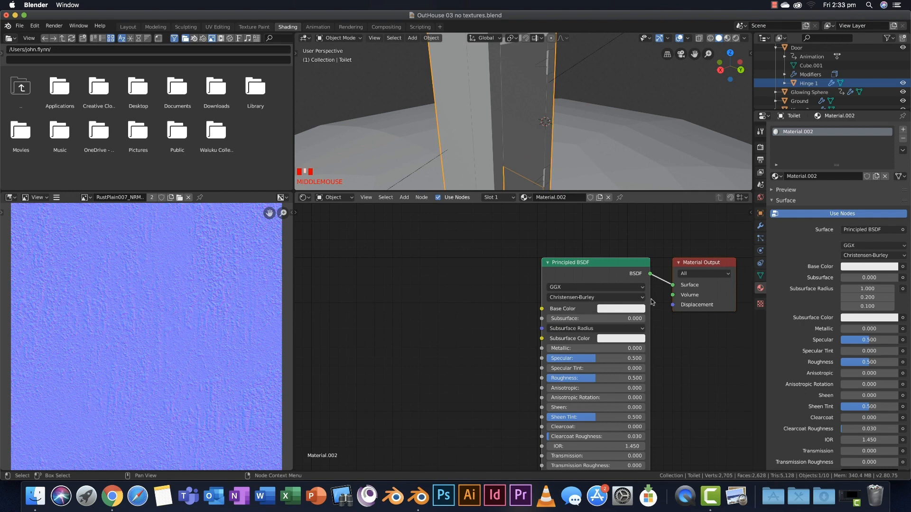
{"action": "key", "text": "z"}
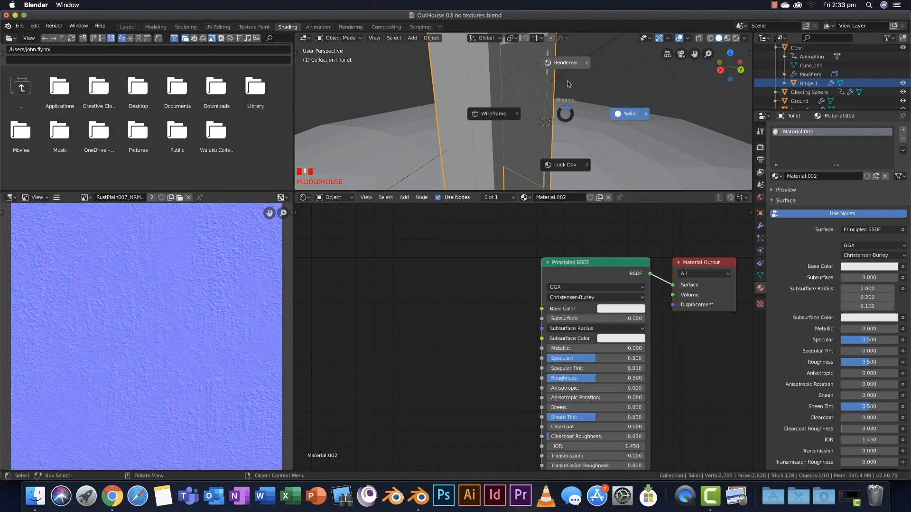
{"action": "left_click", "coordinate": [567, 68]}
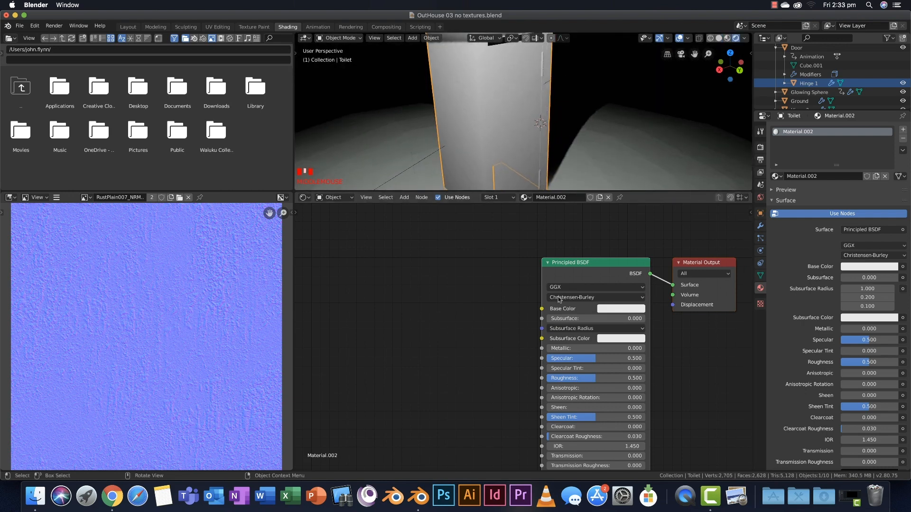
{"action": "left_click", "coordinate": [618, 309]}
{"action": "mouse_move", "coordinate": [638, 230]}
{"action": "left_mouse_down"}
{"action": "mouse_move", "coordinate": [622, 205]}
{"action": "mouse_move", "coordinate": [657, 192]}
{"action": "mouse_move", "coordinate": [666, 219]}
{"action": "mouse_move", "coordinate": [615, 237]}
{"action": "mouse_move", "coordinate": [629, 182]}
{"action": "mouse_move", "coordinate": [647, 243]}
{"action": "mouse_move", "coordinate": [635, 242]}
{"action": "left_mouse_up"}
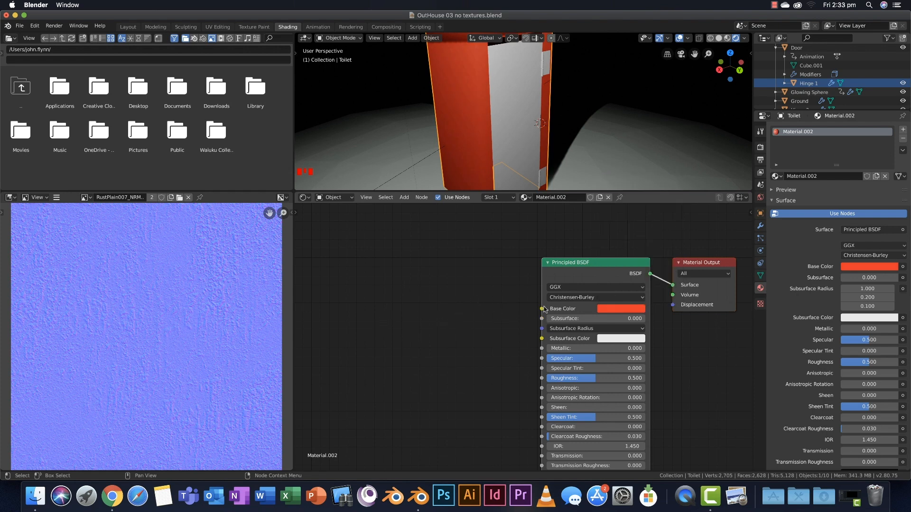
Add an Image Texture node beside the Principled BSDF and connect its Color output to Base Color.
{"action": "left_click", "coordinate": [404, 305]}
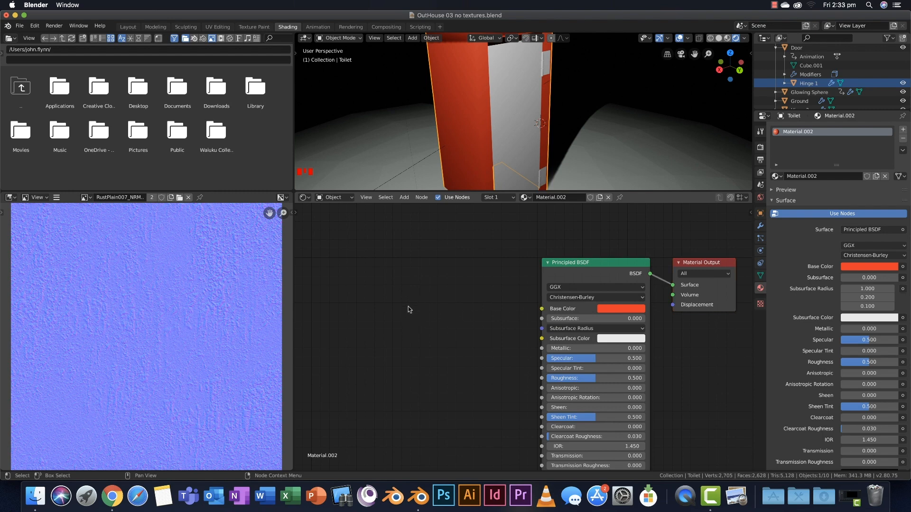
{"action": "key", "text": "shift+a"}
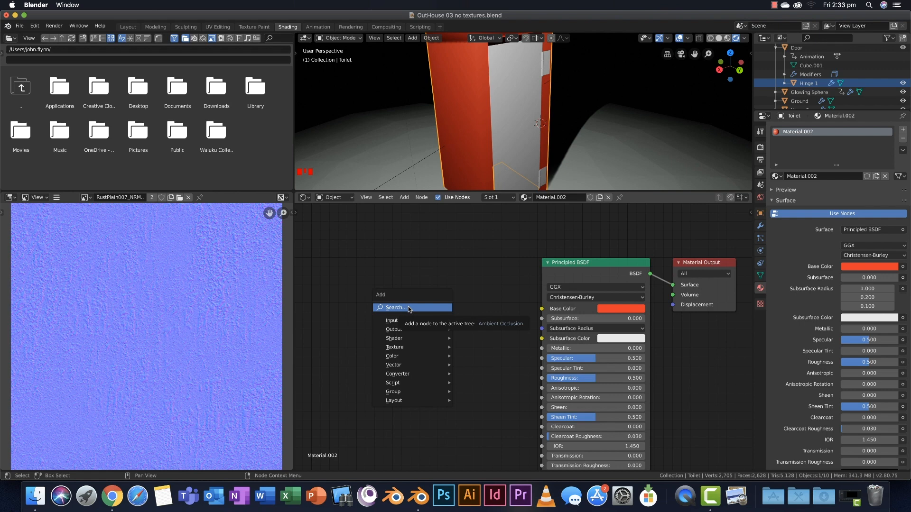
{"action": "left_click", "coordinate": [410, 308]}
{"action": "type", "text": "image"}
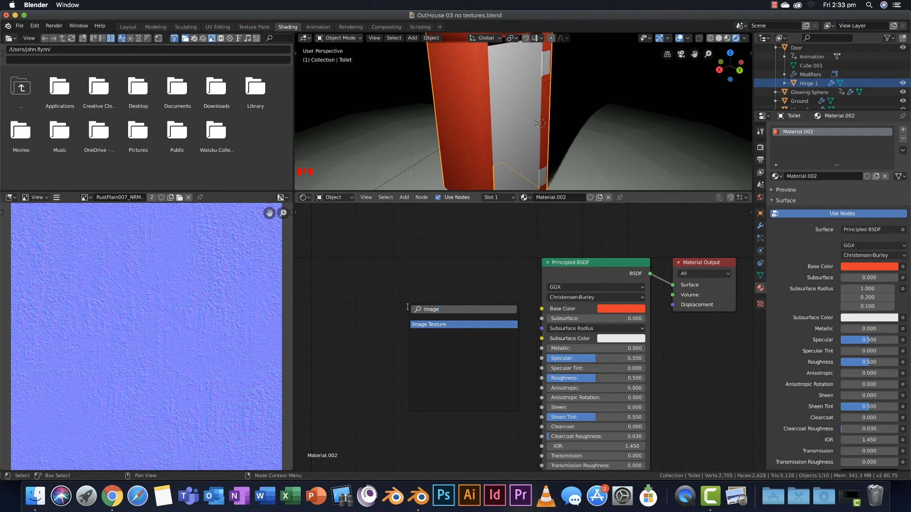
{"action": "left_click", "coordinate": [435, 324]}
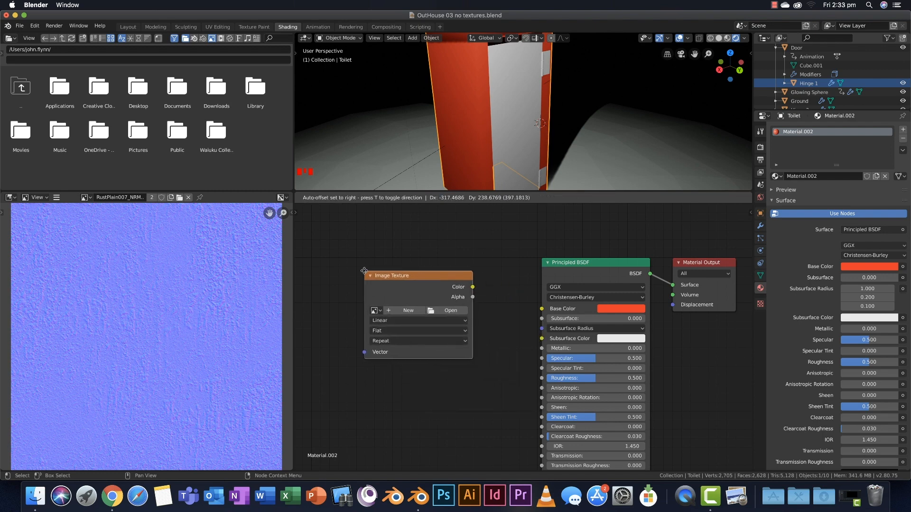
{"action": "left_click", "coordinate": [364, 273]}
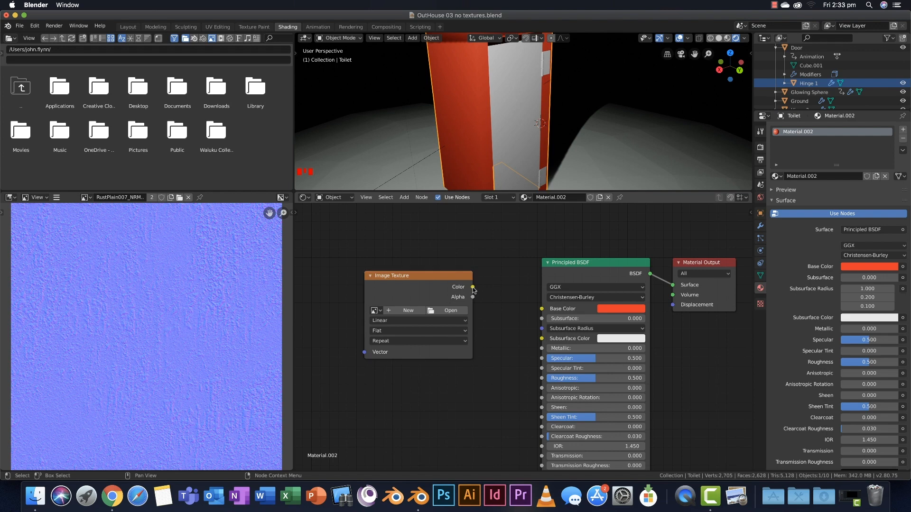
{"action": "left_click_drag", "start_coordinate": [473, 288], "coordinate": [539, 311]}
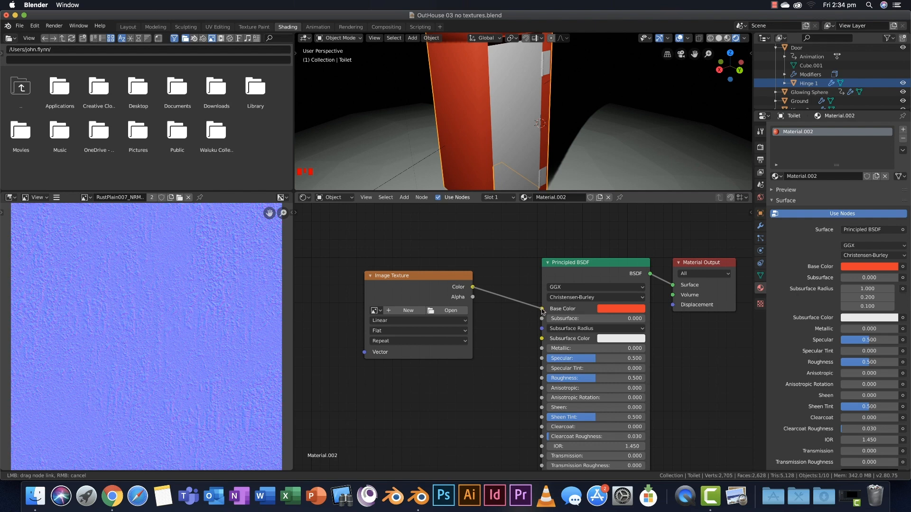
{"action": "left_click_drag", "start_coordinate": [544, 312], "coordinate": [543, 312]}
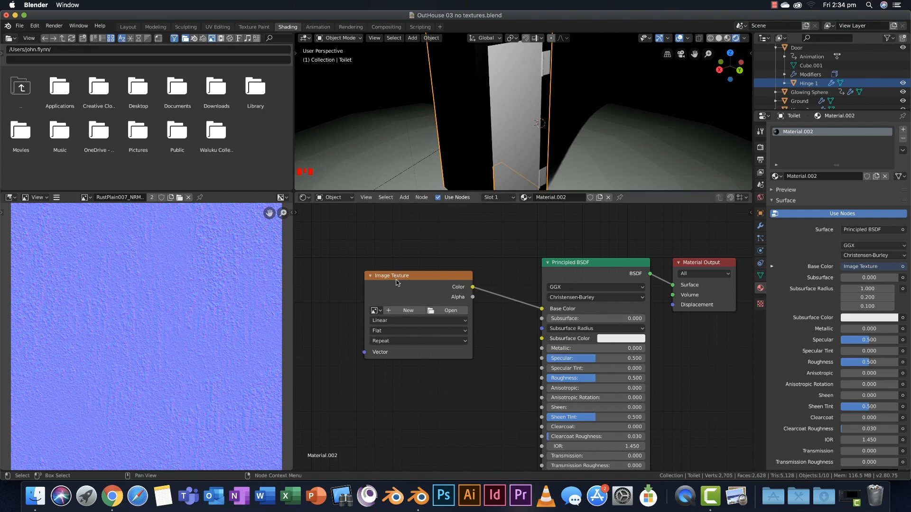
Load WoodPlanks028_COL_VAR1_3K.jpg from the Textures favorite's WoodPlanks028 3K folder into the Image Texture node.
{"action": "left_click", "coordinate": [444, 311]}
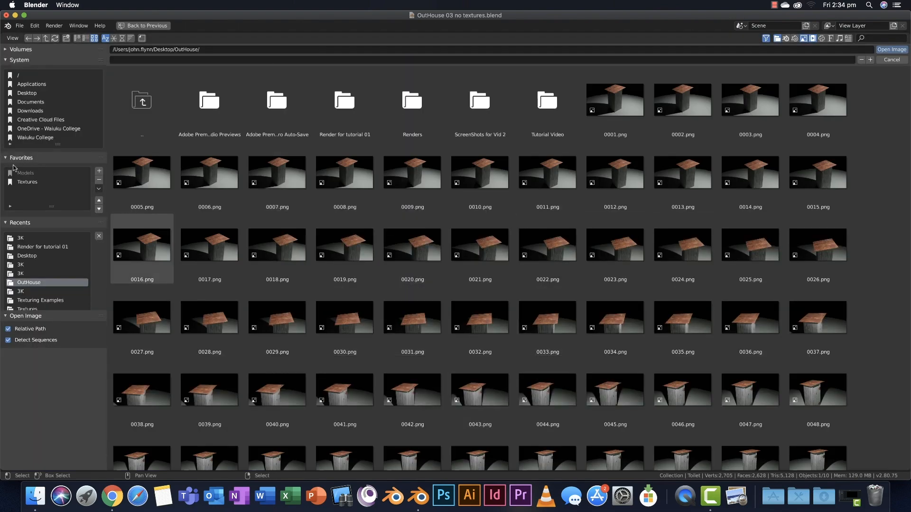
{"action": "left_click", "coordinate": [23, 183]}
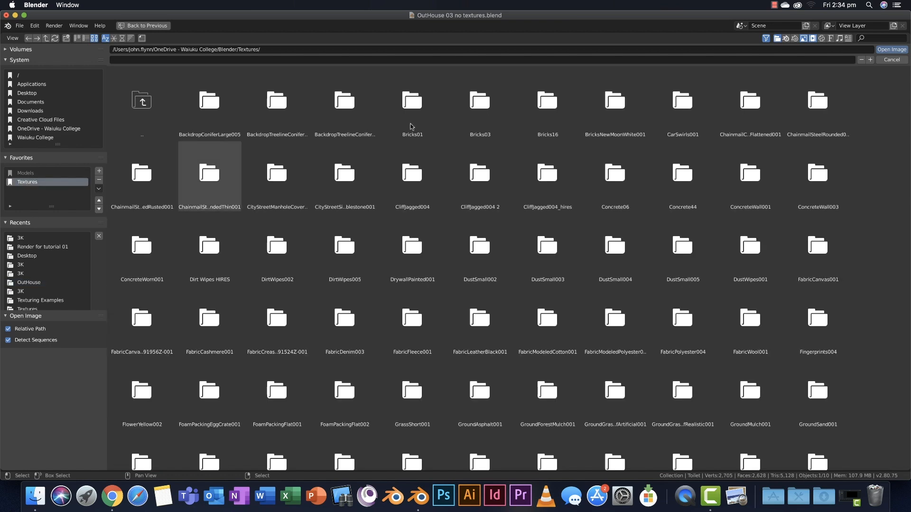
{"action": "left_click", "coordinate": [85, 38]}
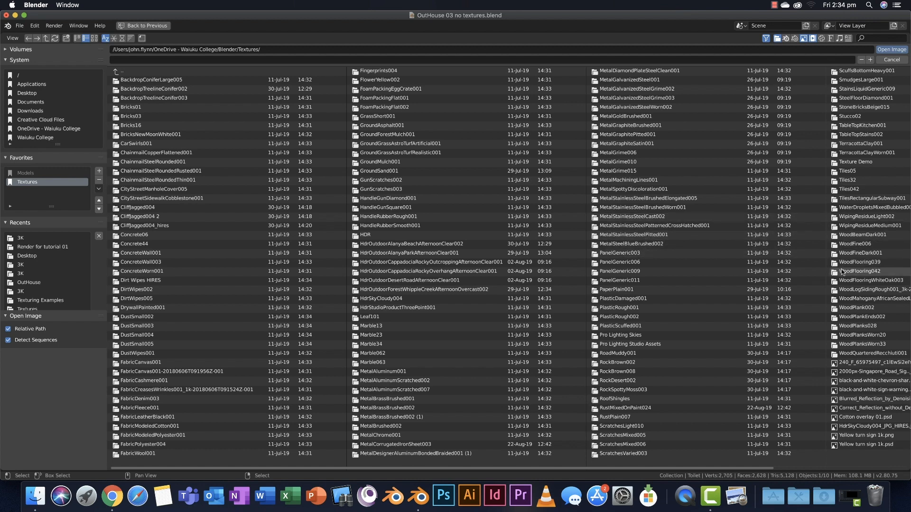
{"action": "double_click", "coordinate": [862, 326]}
{"action": "double_click", "coordinate": [142, 80]}
{"action": "double_click", "coordinate": [142, 88]}
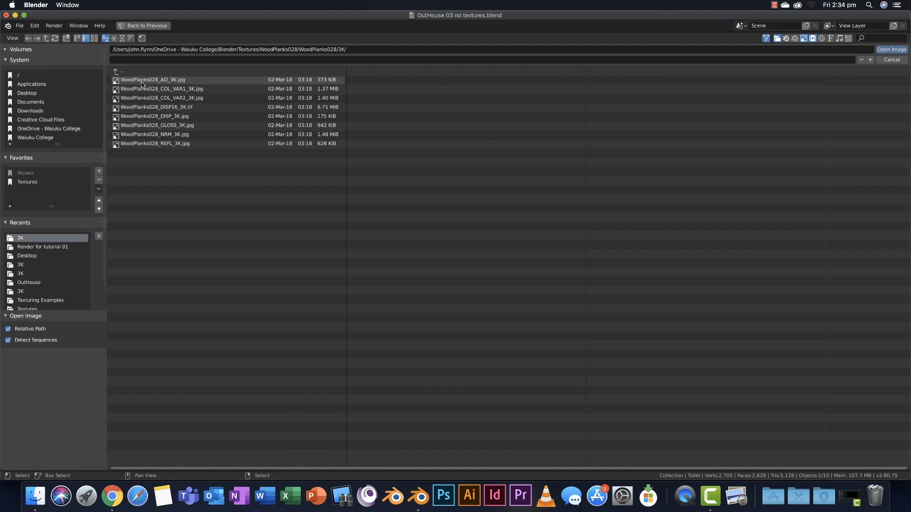
{"action": "left_click", "coordinate": [166, 89]}
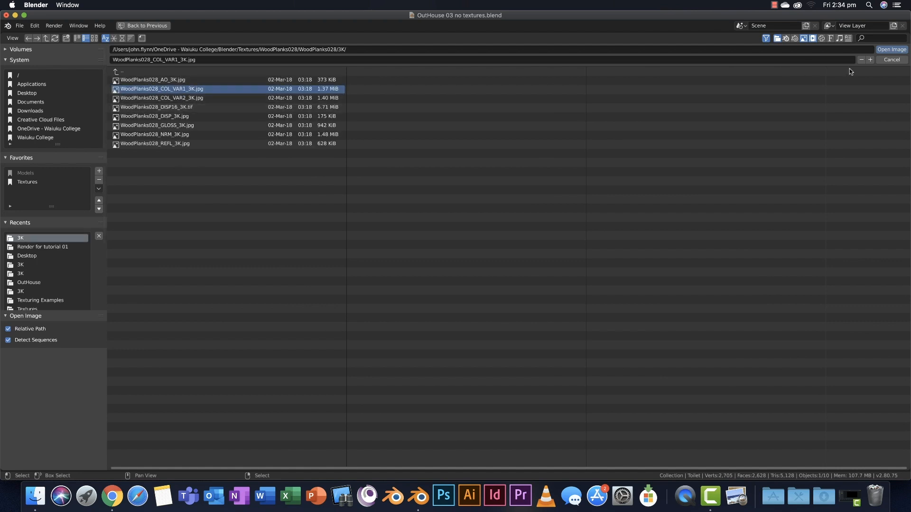
{"action": "left_click", "coordinate": [891, 49]}
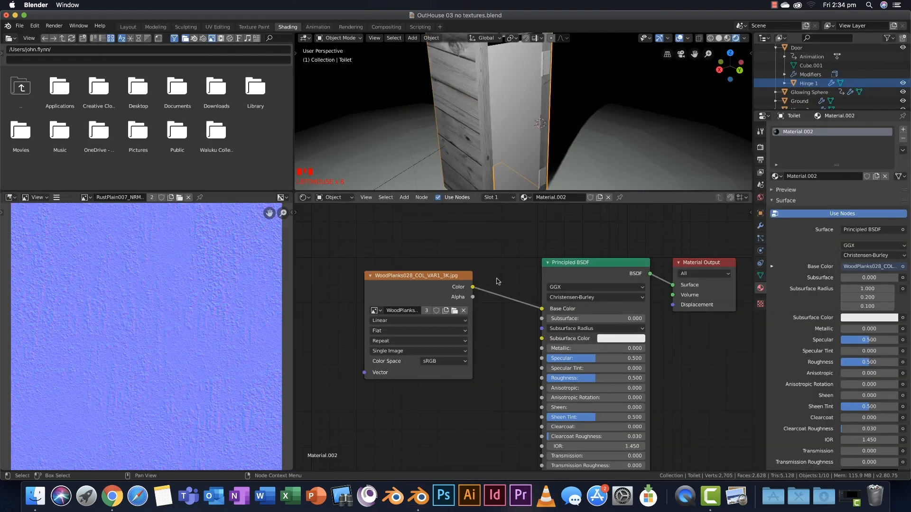
Switch the 3D viewport to Look Dev shading and view the textured outhouse from several sides.
{"action": "middle_click_drag", "start_coordinate": [487, 168], "coordinate": [515, 106], "text": "shift"}
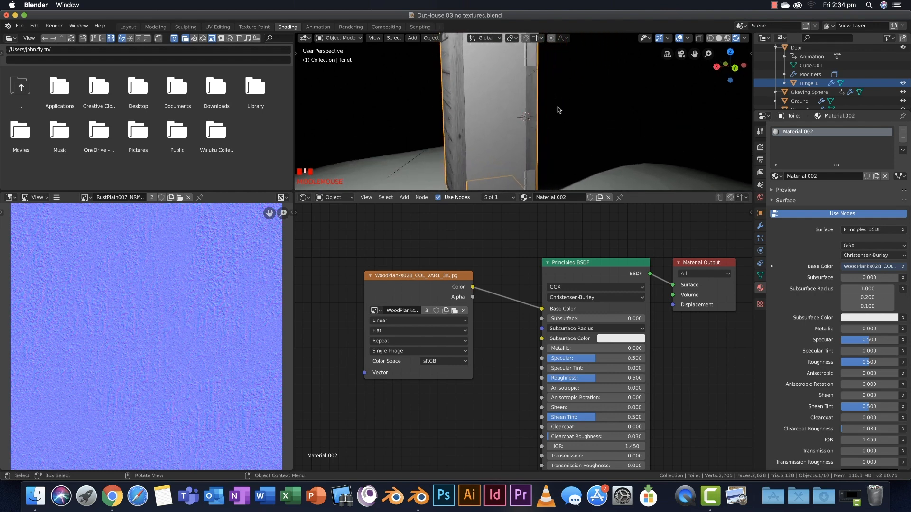
{"action": "key", "text": "z"}
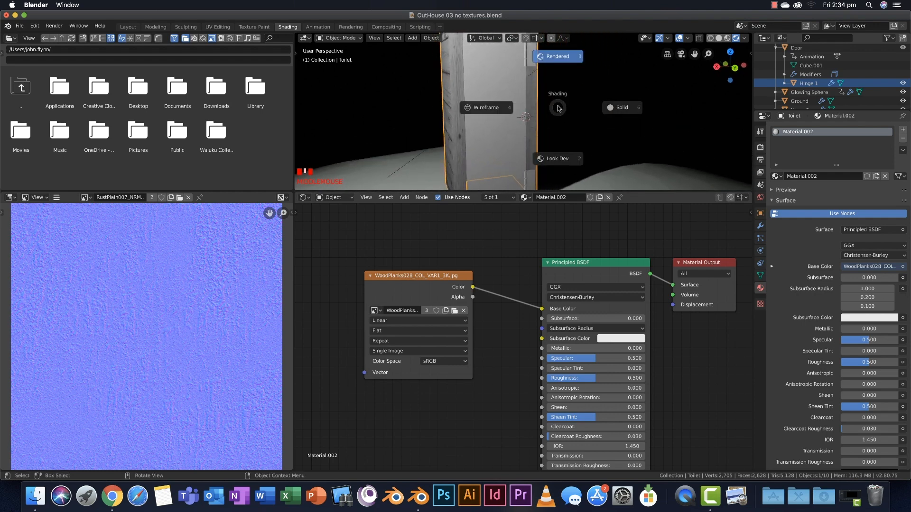
{"action": "left_click", "coordinate": [560, 160]}
{"action": "middle_click_drag", "start_coordinate": [562, 162], "coordinate": [577, 156]}
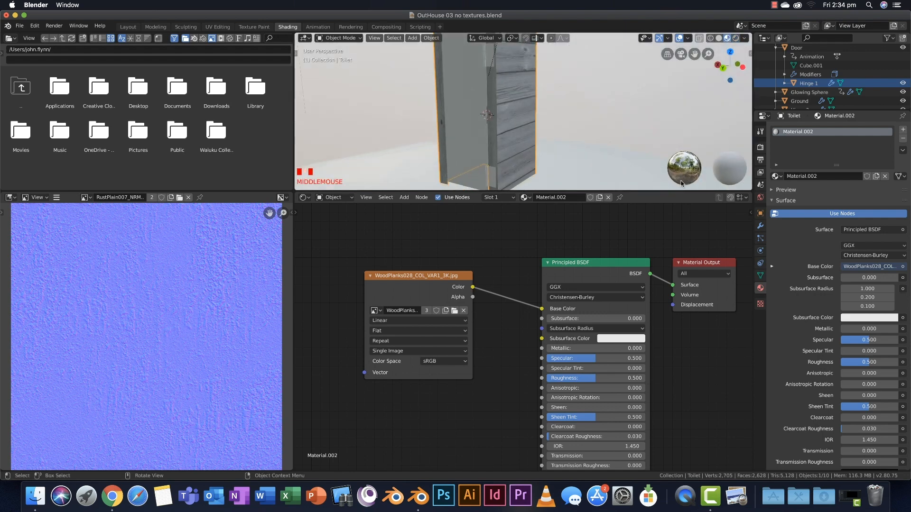
{"action": "middle_click_drag", "start_coordinate": [676, 166], "coordinate": [570, 125]}
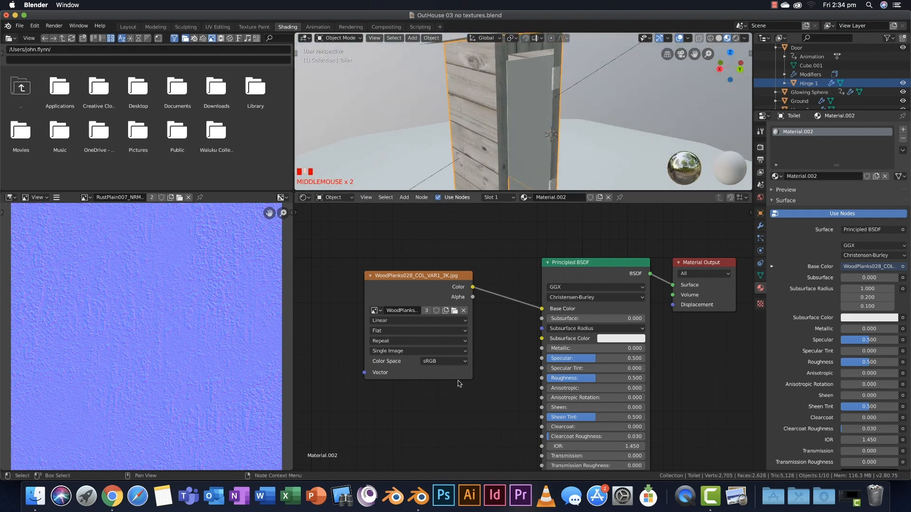
Move the color texture node up and farther from the Principled BSDF, and widen it to fit its file name.
{"action": "middle_click_drag", "start_coordinate": [437, 287], "coordinate": [420, 250]}
{"action": "left_click_drag", "start_coordinate": [420, 249], "coordinate": [414, 232]}
{"action": "scroll", "coordinate": [558, 316], "scroll_direction": "down", "scroll_amount": 2}
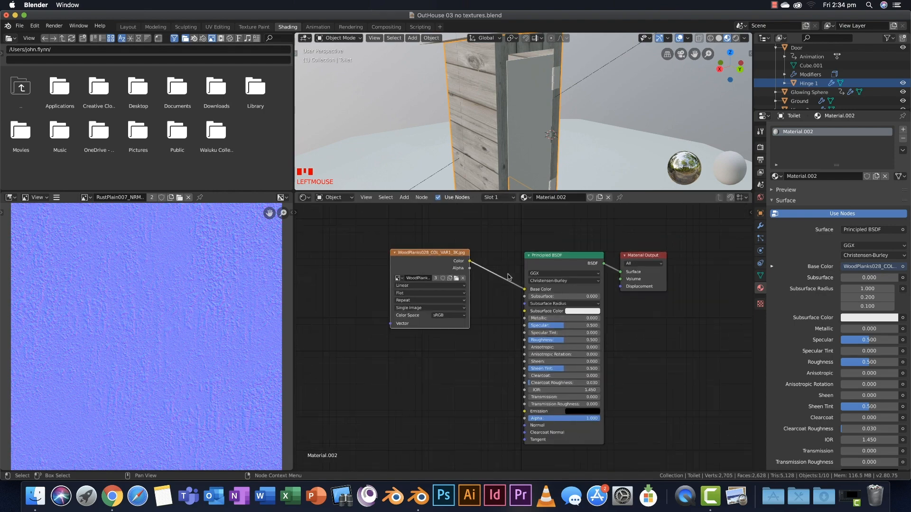
{"action": "left_click_drag", "start_coordinate": [434, 257], "coordinate": [337, 249]}
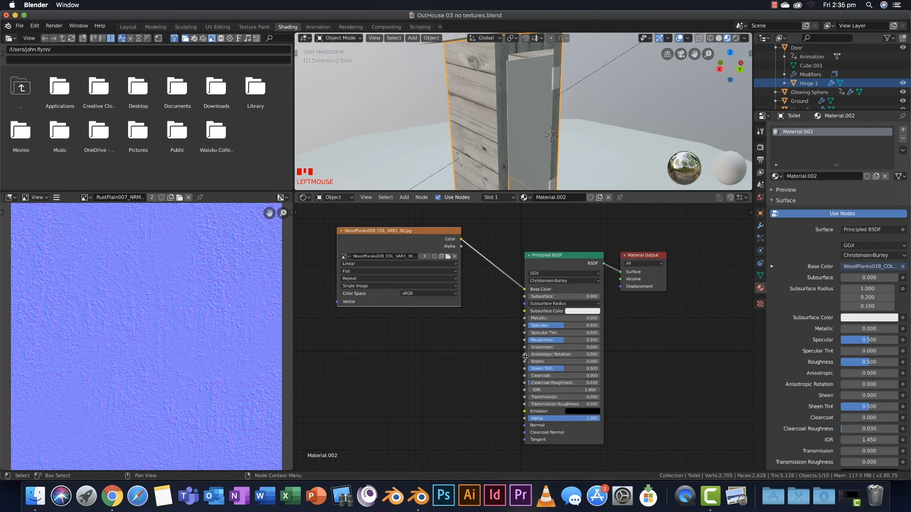
{"action": "middle_click_drag", "start_coordinate": [518, 357], "coordinate": [543, 355]}
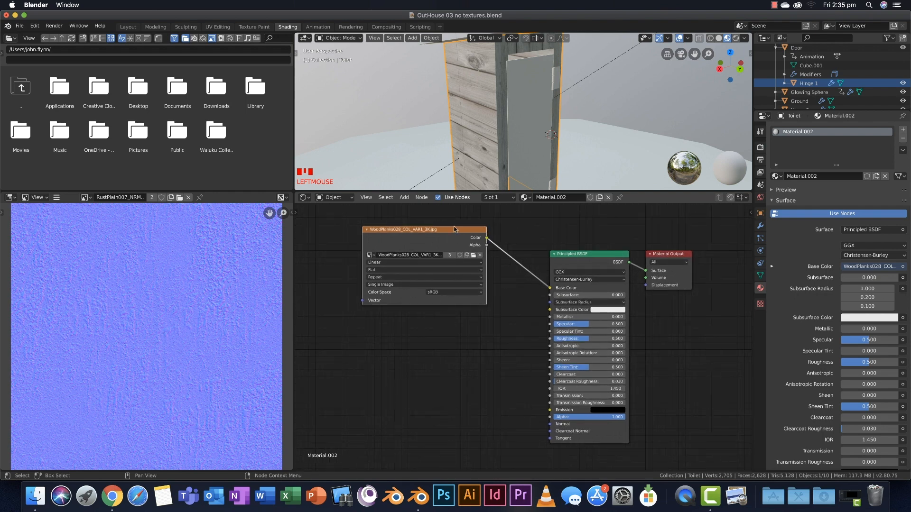
Duplicate the color texture node below the original and load WoodPlanks028_GLOSS_3K.jpg into the copy.
{"action": "left_click", "coordinate": [516, 335]}
{"action": "left_click", "coordinate": [452, 232]}
{"action": "key", "text": "shift+d"}
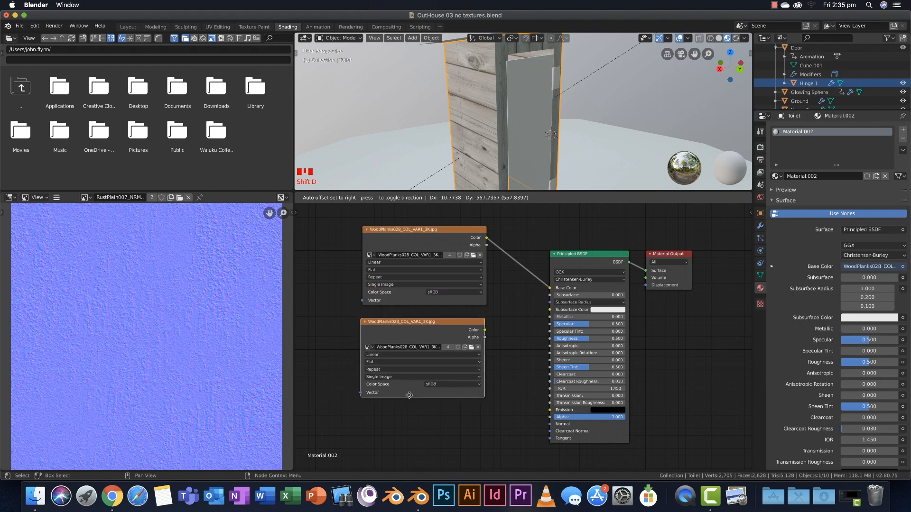
{"action": "left_click", "coordinate": [409, 396]}
{"action": "scroll", "coordinate": [477, 352], "scroll_direction": "up", "scroll_amount": 3}
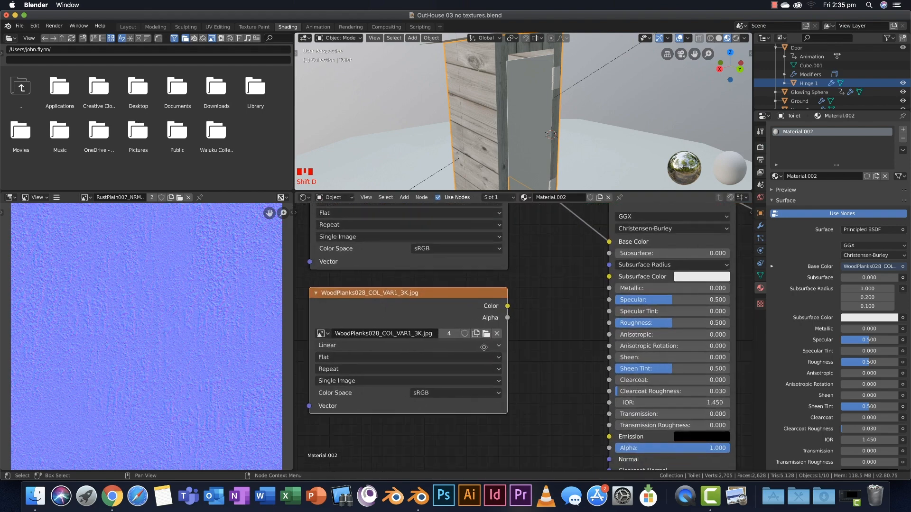
{"action": "left_click", "coordinate": [480, 336]}
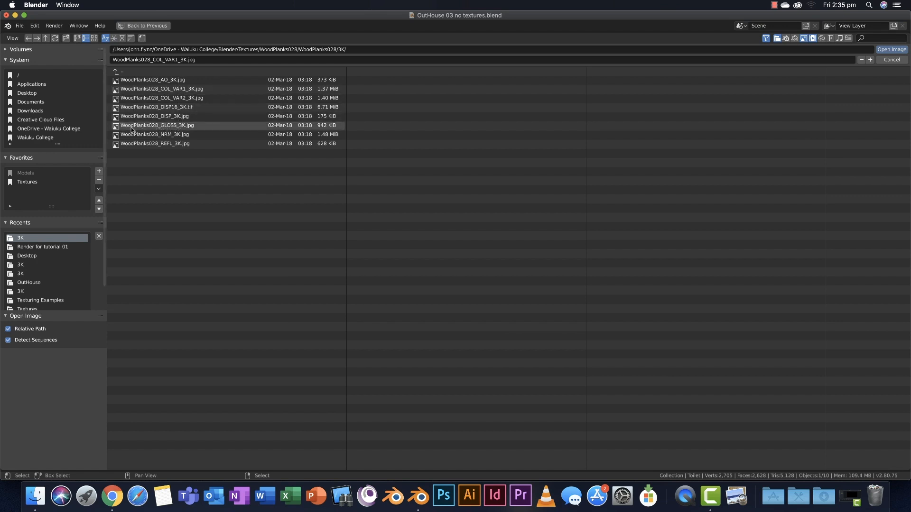
{"action": "left_click", "coordinate": [173, 127]}
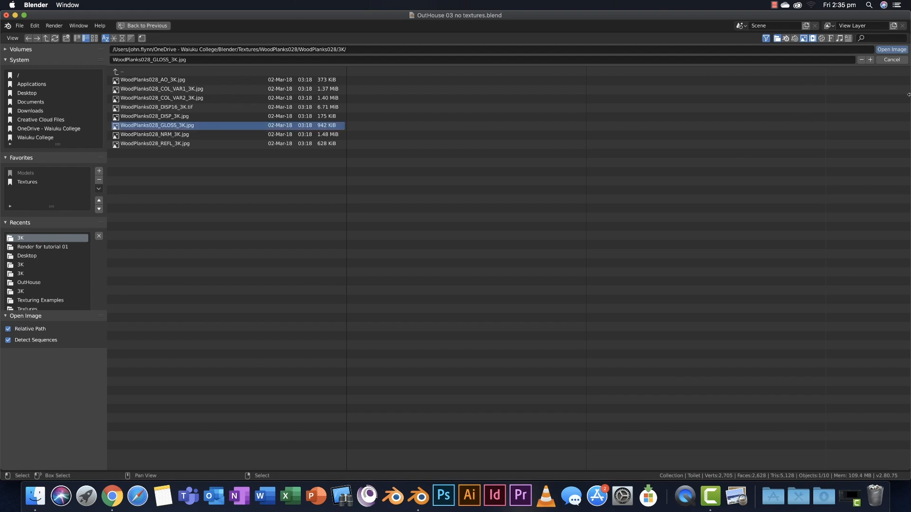
{"action": "left_click", "coordinate": [892, 51]}
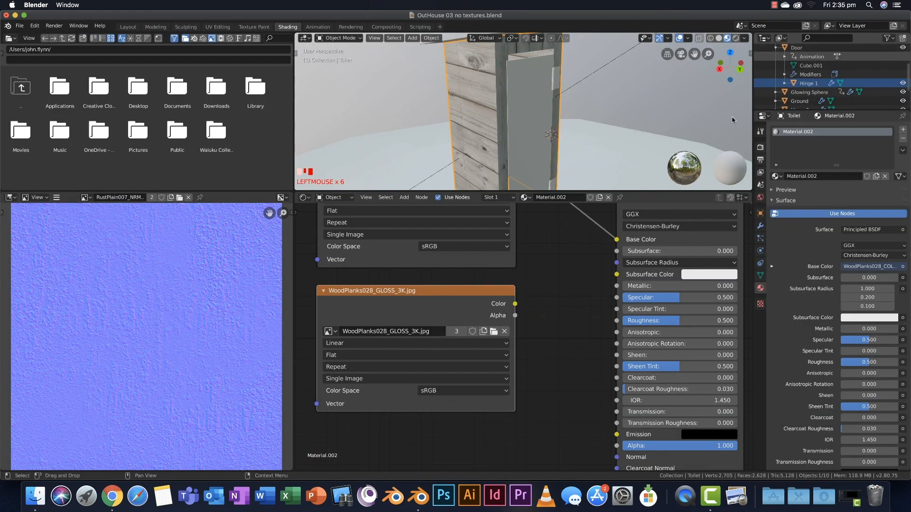
Connect the gloss texture's Color output to Roughness and insert an Invert node into that link.
{"action": "middle_click_drag", "start_coordinate": [556, 295], "coordinate": [485, 299]}
{"action": "left_click_drag", "start_coordinate": [486, 298], "coordinate": [583, 314]}
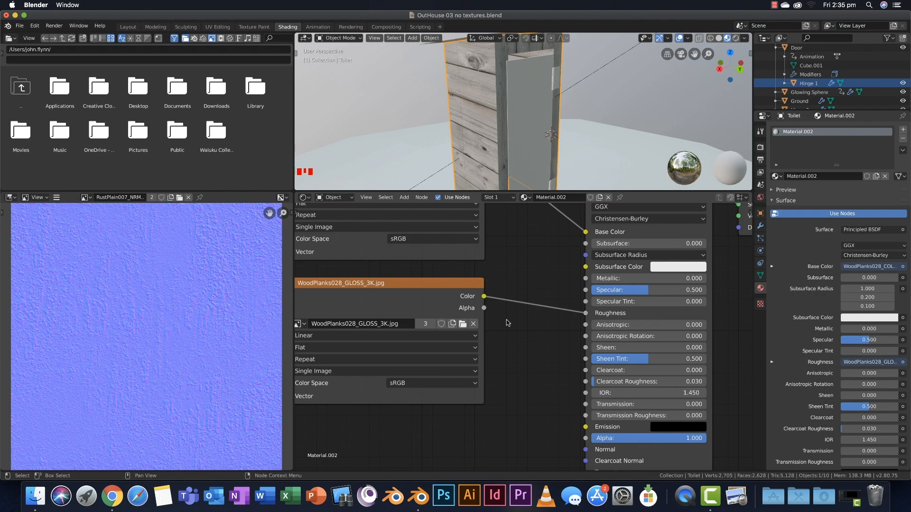
{"action": "key", "text": "shift+a"}
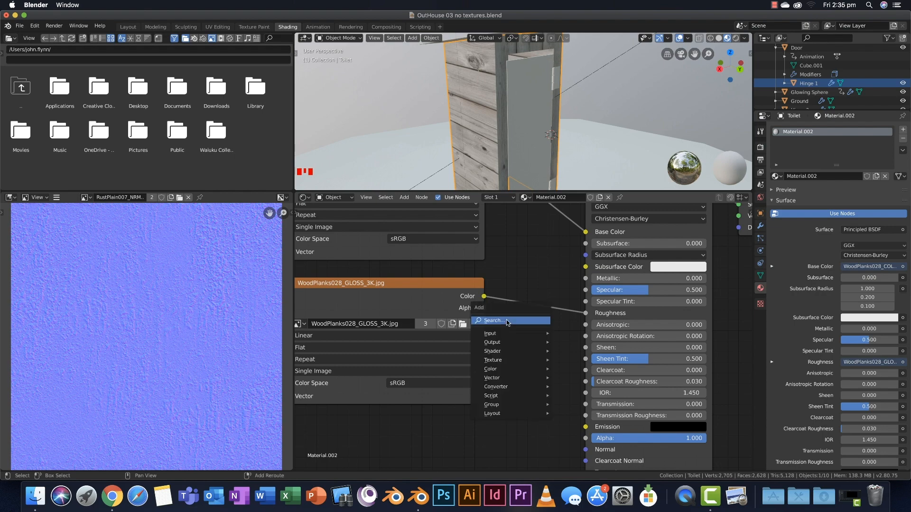
{"action": "type", "text": "invert"}
{"action": "key", "text": "Return"}
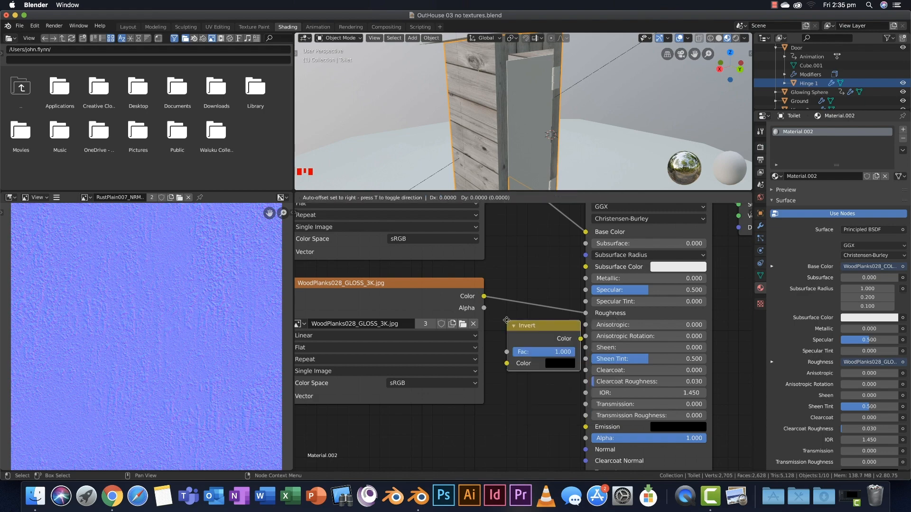
{"action": "left_click", "coordinate": [499, 287]}
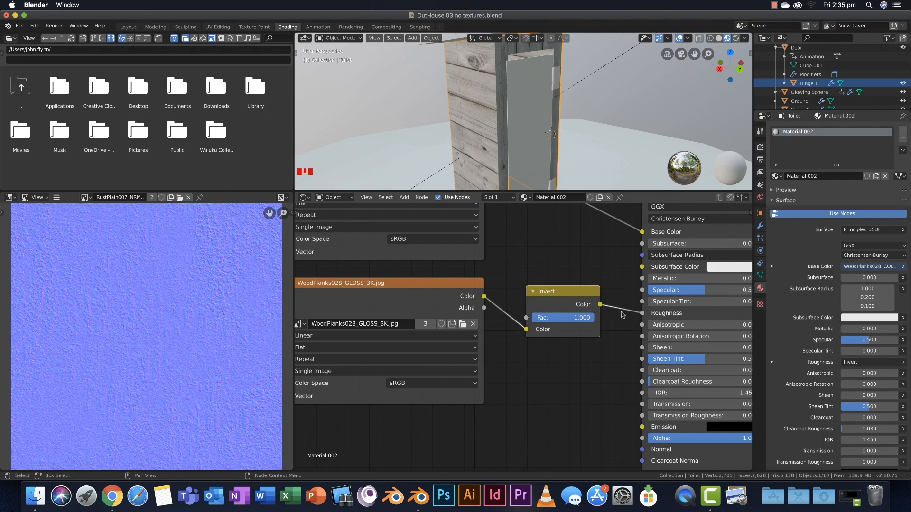
Duplicate the gloss texture node below the original and load WoodPlanks028_NRM_3K.jpg into the copy.
{"action": "scroll", "coordinate": [570, 350], "scroll_direction": "down", "scroll_amount": 2}
{"action": "middle_click_drag", "start_coordinate": [583, 345], "coordinate": [595, 298]}
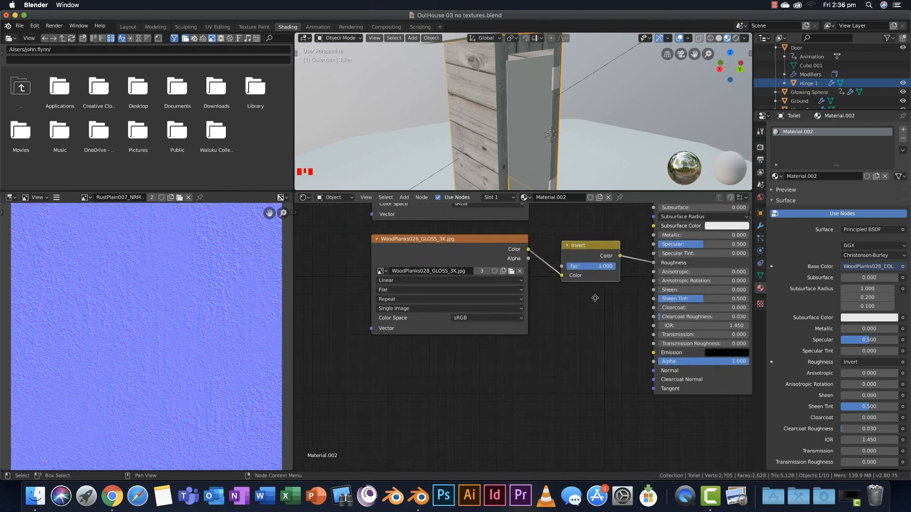
{"action": "left_click", "coordinate": [443, 241]}
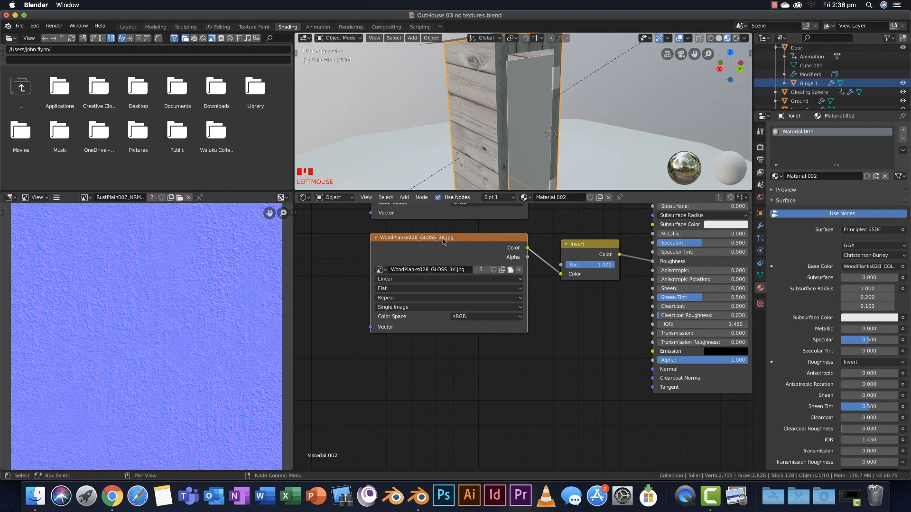
{"action": "key", "text": "shift+d"}
{"action": "left_click", "coordinate": [445, 357]}
{"action": "middle_click_drag", "start_coordinate": [628, 350], "coordinate": [601, 308]}
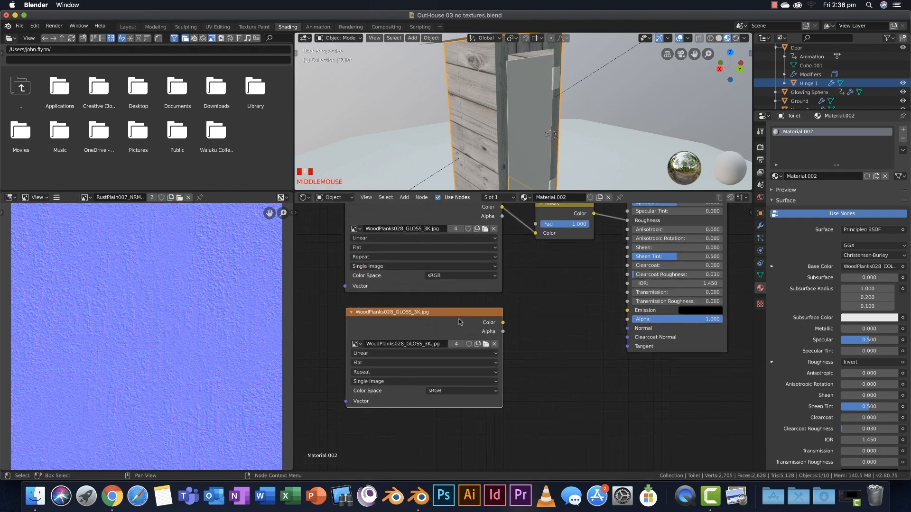
{"action": "left_click", "coordinate": [486, 344]}
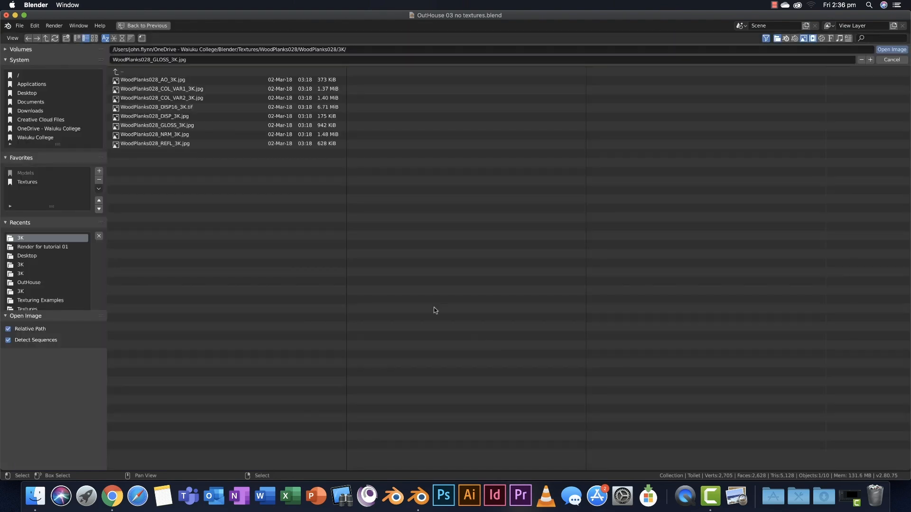
{"action": "left_click", "coordinate": [168, 135]}
{"action": "left_click", "coordinate": [892, 49]}
Add a Normal Map node and link it between the NRM texture's Color output and the Principled BSDF's Normal input.
{"action": "middle_click_drag", "start_coordinate": [550, 309], "coordinate": [512, 289]}
{"action": "left_click_drag", "start_coordinate": [467, 303], "coordinate": [568, 321]}
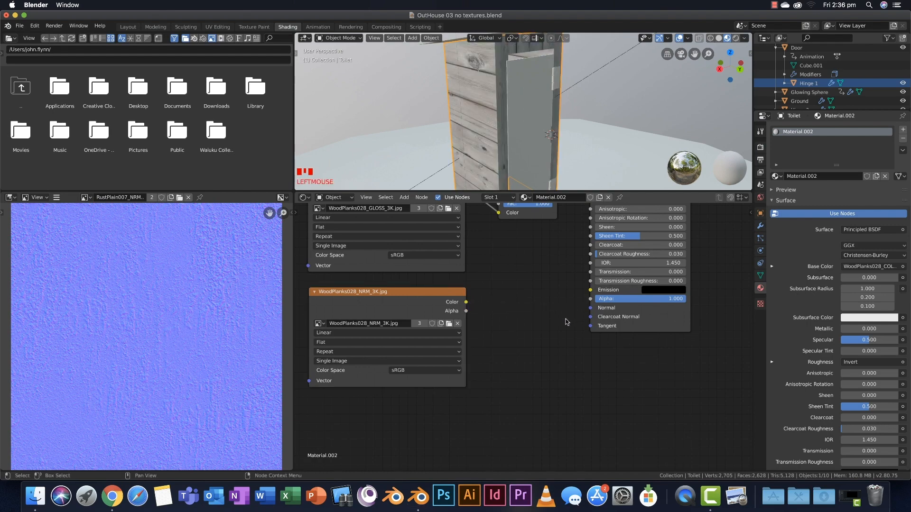
{"action": "key", "text": "shift+a"}
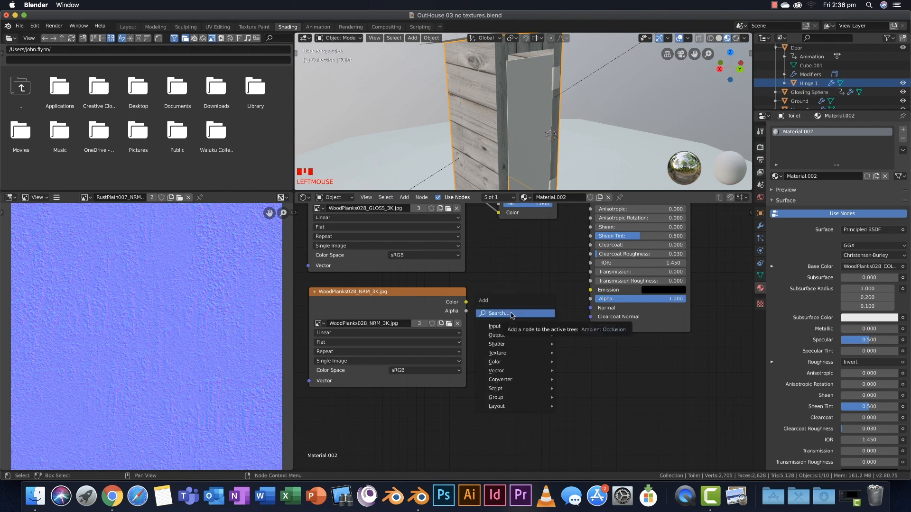
{"action": "left_click", "coordinate": [511, 314]}
{"action": "type", "text": "normal"}
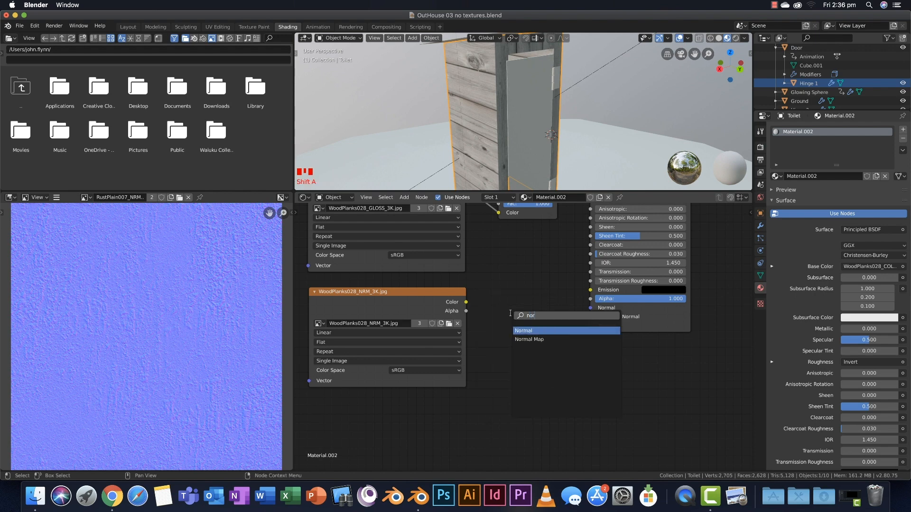
{"action": "left_click", "coordinate": [527, 339]}
{"action": "left_click", "coordinate": [479, 298]}
{"action": "left_click_drag", "start_coordinate": [466, 303], "coordinate": [501, 336]}
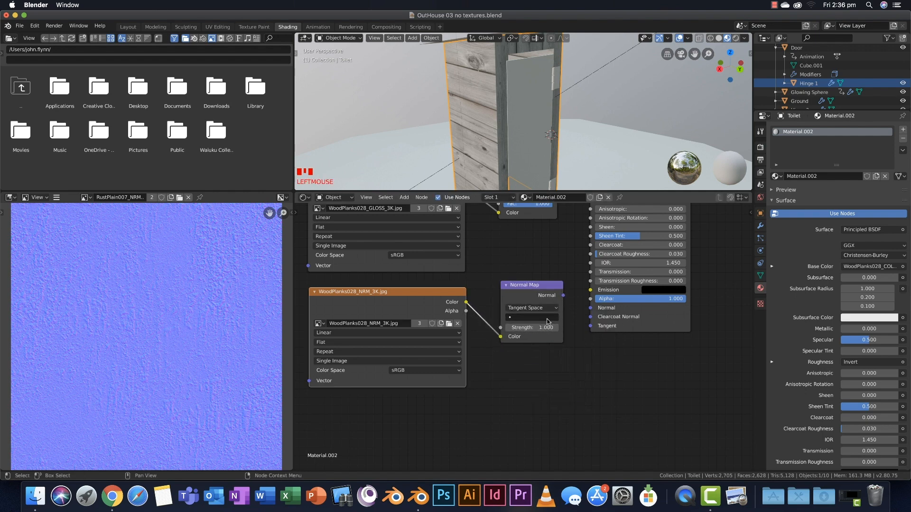
{"action": "left_click_drag", "start_coordinate": [564, 297], "coordinate": [590, 308]}
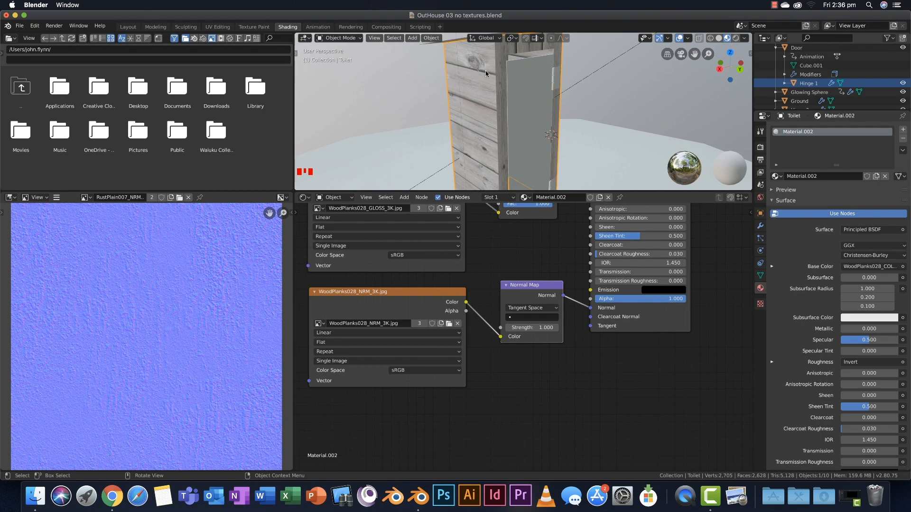
Switch the 3D viewport to Rendered shading and set the render engine to Cycles.
{"action": "key", "text": "z"}
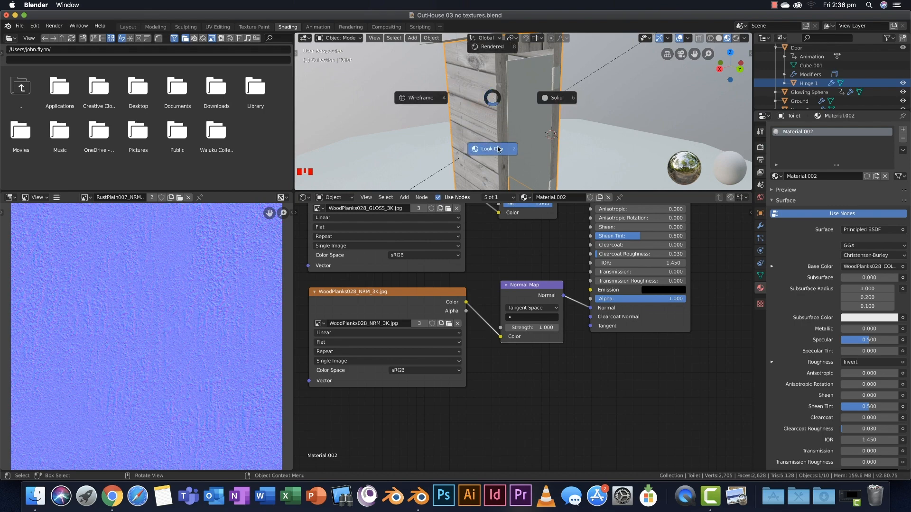
{"action": "left_click", "coordinate": [498, 45]}
{"action": "middle_click_drag", "start_coordinate": [498, 92], "coordinate": [516, 96], "text": "shift"}
{"action": "left_click", "coordinate": [761, 147]}
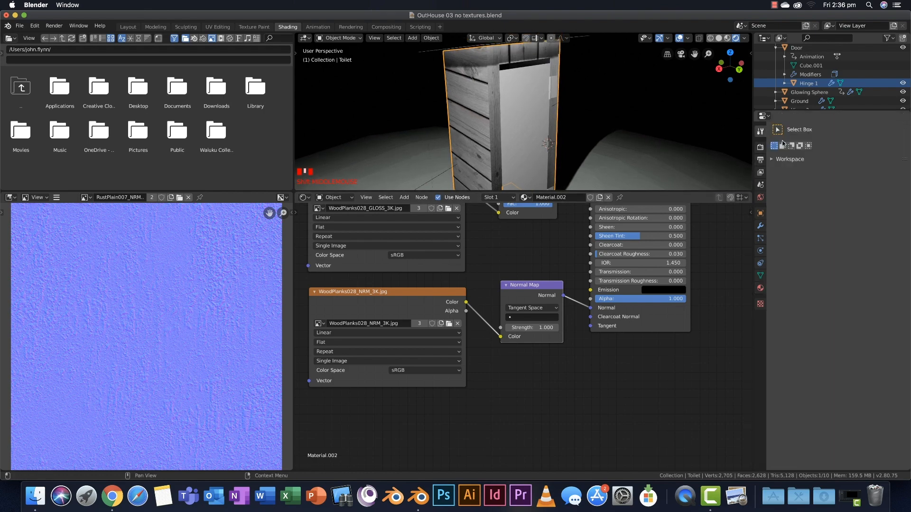
{"action": "left_click", "coordinate": [855, 129]}
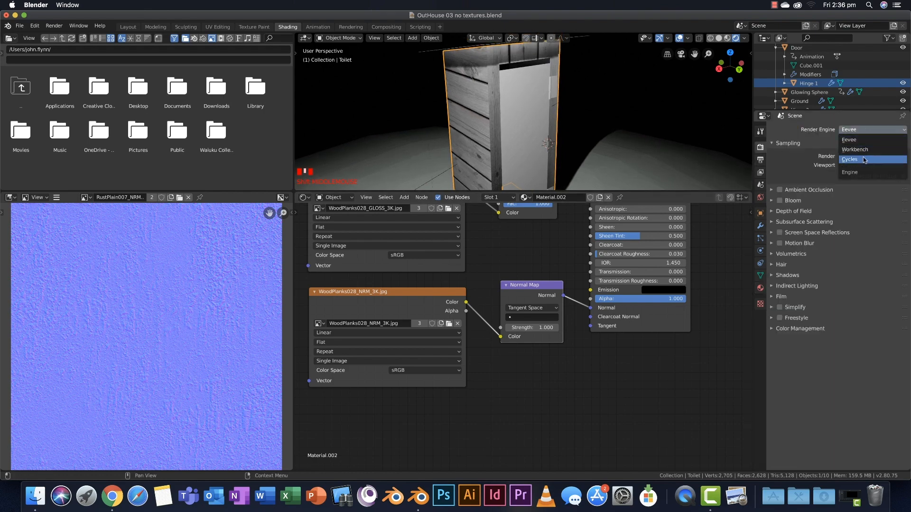
{"action": "left_click", "coordinate": [859, 156]}
Compare the rendered planks up close with the Normal Map node muted and unmuted, and view the outhouse front.
{"action": "middle_click_drag", "start_coordinate": [533, 120], "coordinate": [567, 121]}
{"action": "scroll", "coordinate": [564, 105], "scroll_direction": "up", "scroll_amount": 2}
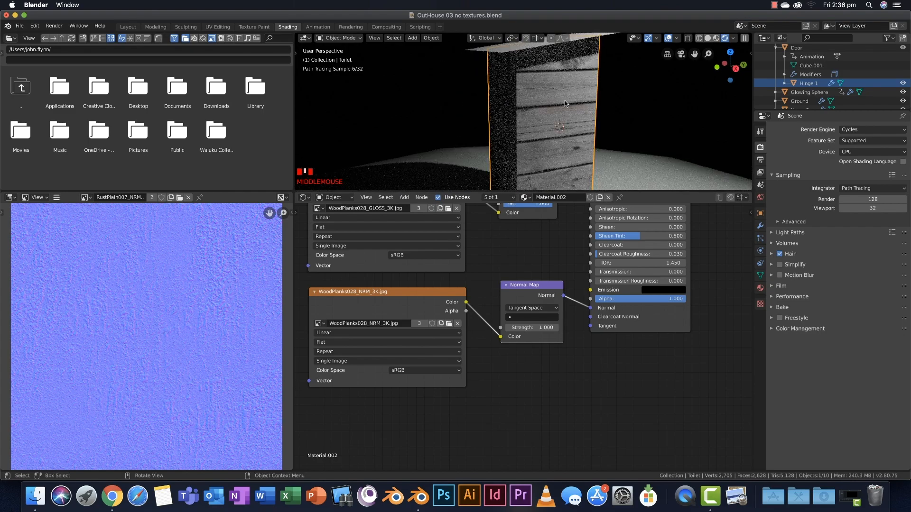
{"action": "scroll", "coordinate": [565, 105], "scroll_direction": "up", "scroll_amount": 2}
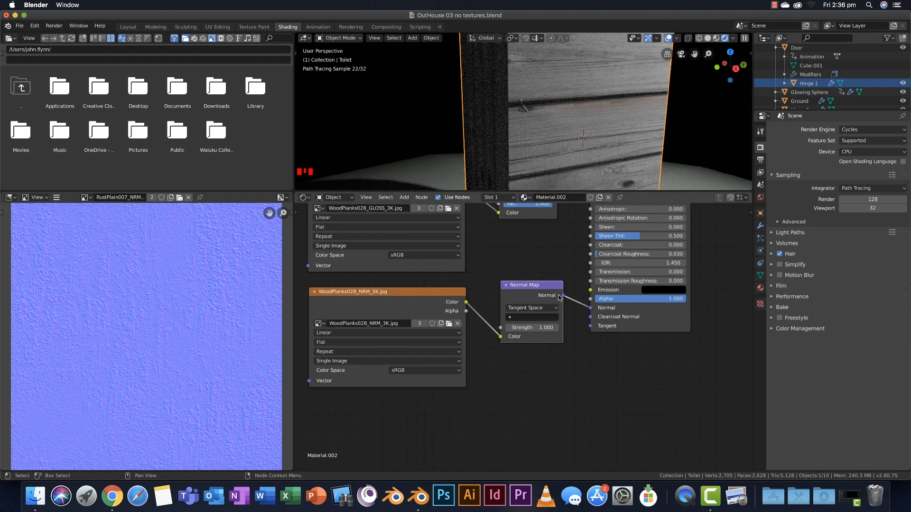
{"action": "left_click", "coordinate": [530, 286]}
{"action": "key", "text": "m"}
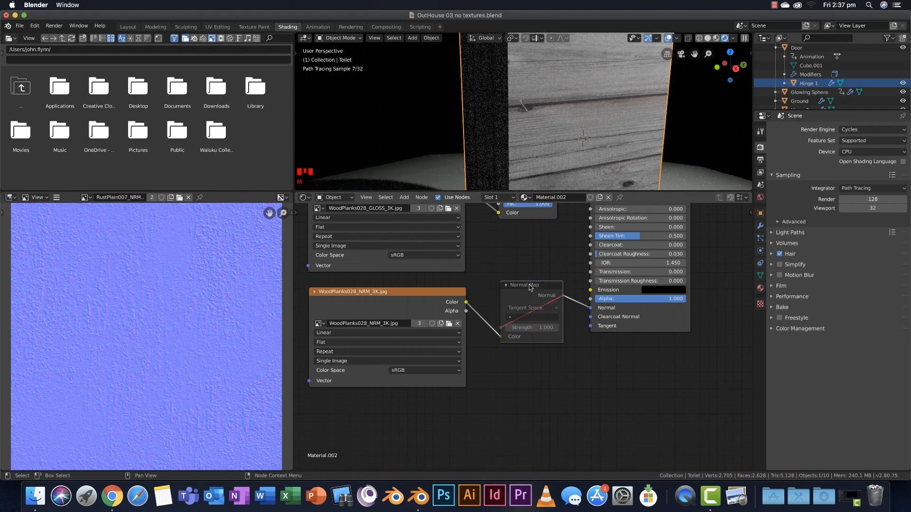
{"action": "key", "text": "m"}
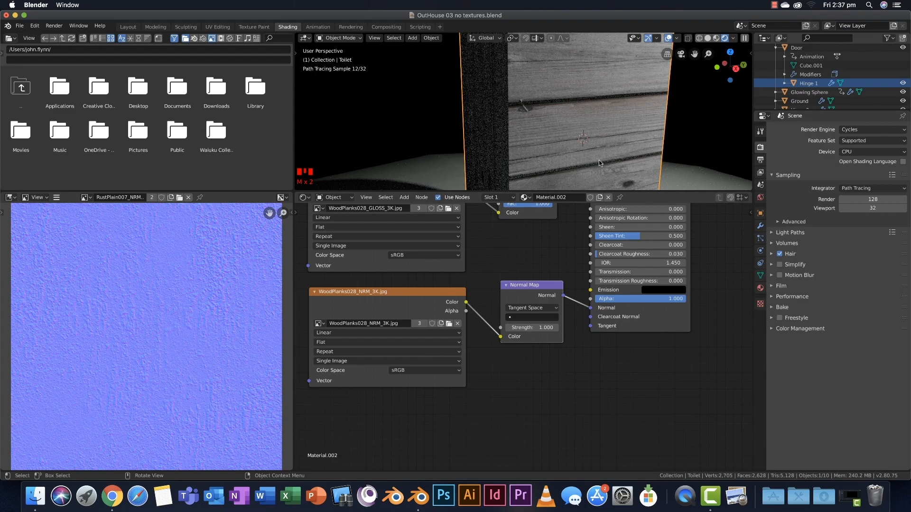
{"action": "middle_click_drag", "start_coordinate": [621, 61], "coordinate": [563, 103]}
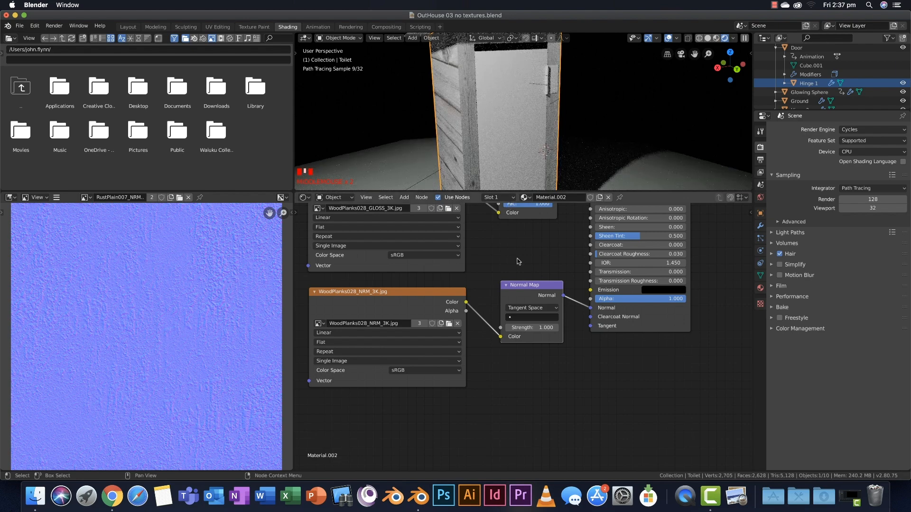
Switch to the UV Editing workspace and bring the whole plank texture around the door frame's UV island into view.
{"action": "left_click", "coordinate": [216, 27]}
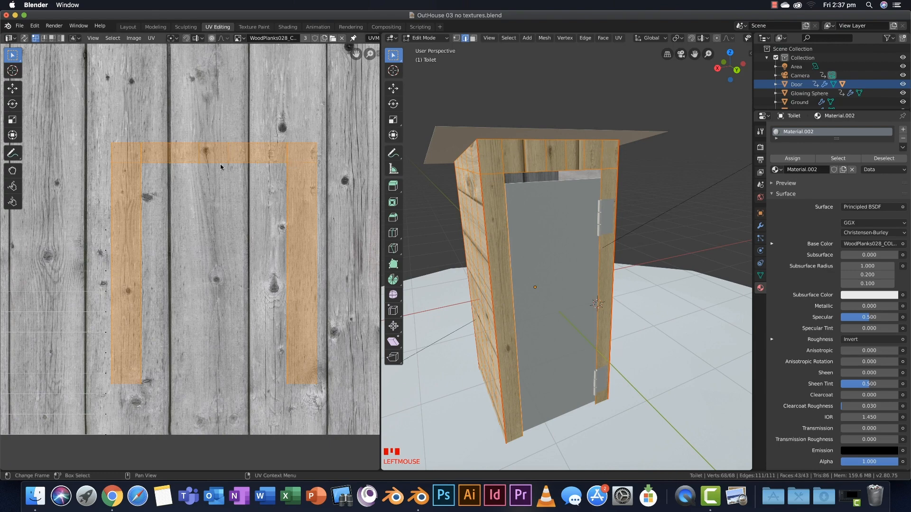
{"action": "scroll", "coordinate": [203, 199], "scroll_direction": "down", "scroll_amount": 3}
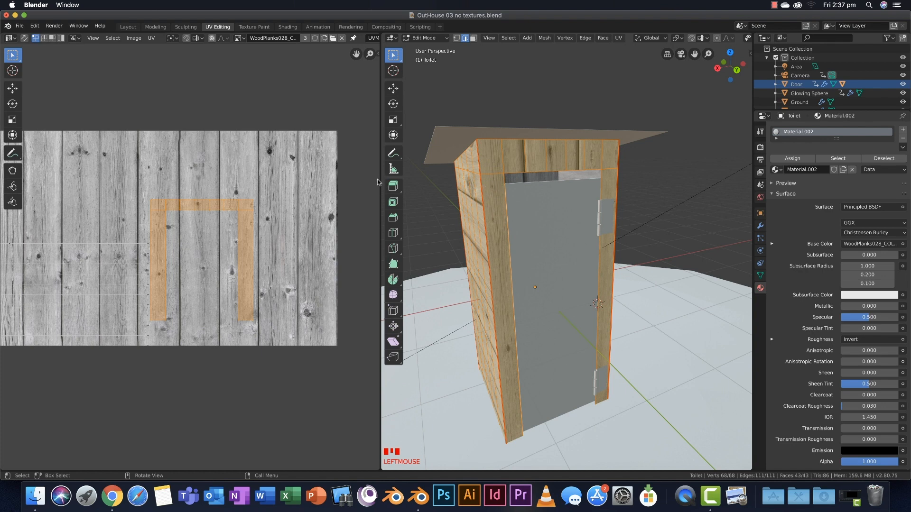
Try enlarging the door frame's UV island over the plank texture, and undo the scaling.
{"action": "key", "text": "s"}
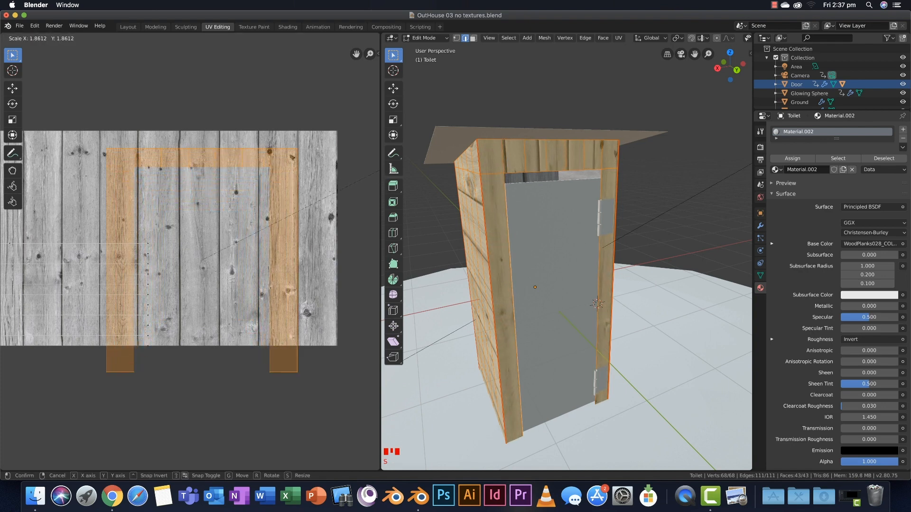
{"action": "key", "text": "Return"}
{"action": "key", "text": "g"}
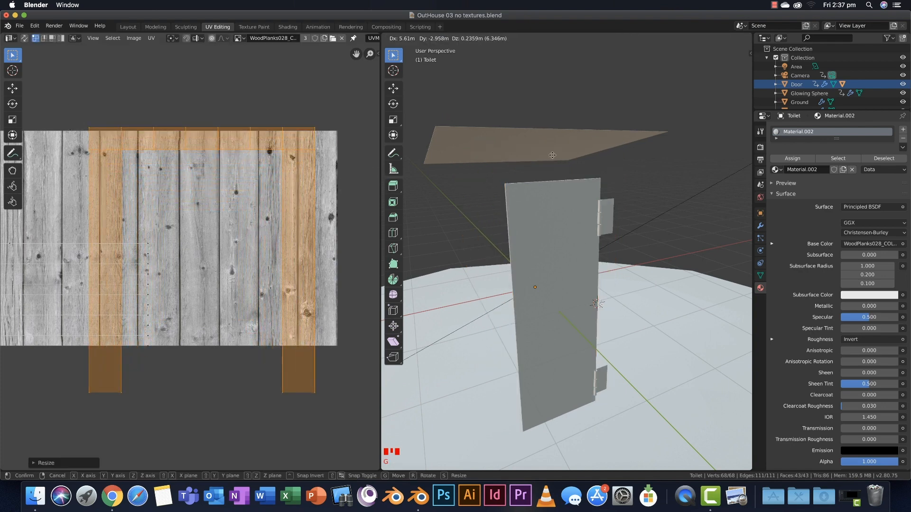
{"action": "key", "text": "Escape"}
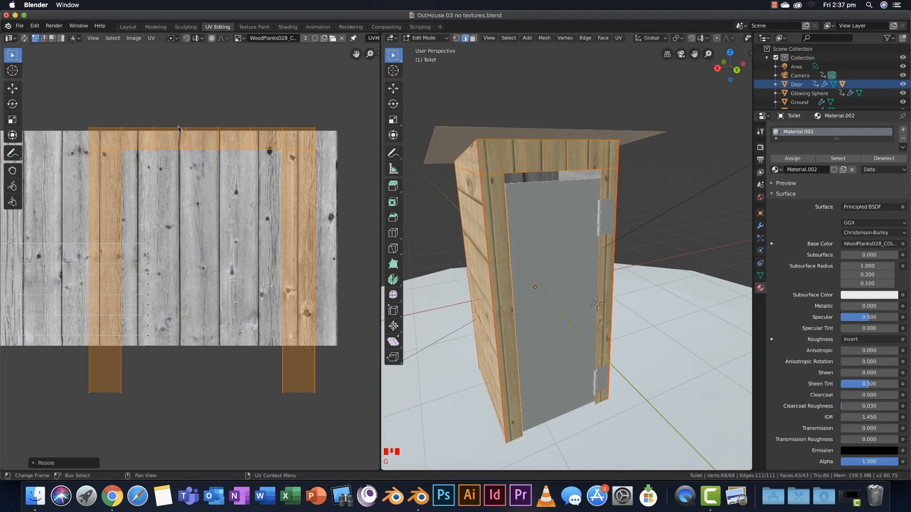
{"action": "key", "text": "super+z"}
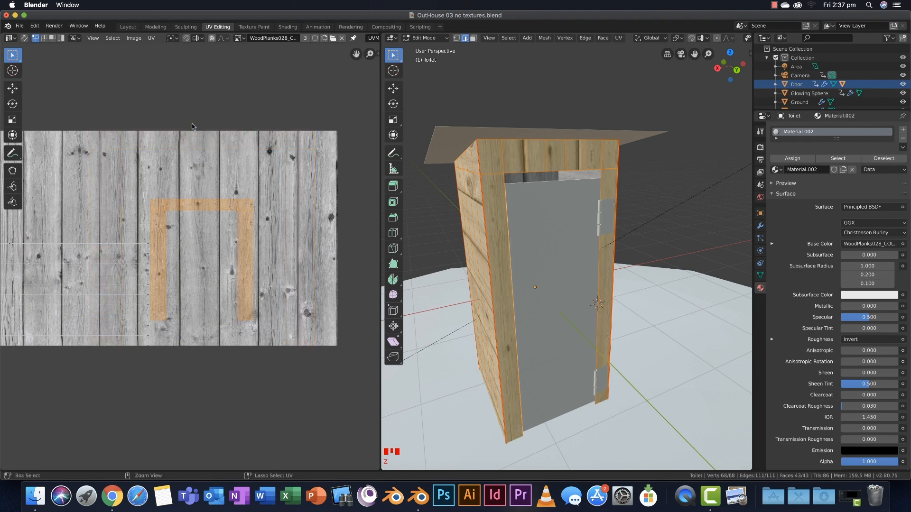
Enlarge the door frame's UV island and move it up and left so its left post covers a single plank.
{"action": "key", "text": "s"}
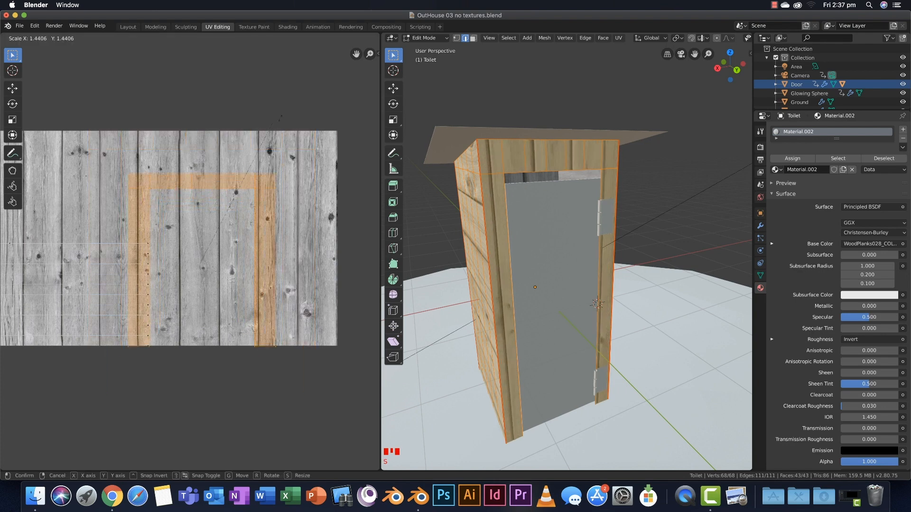
{"action": "left_click", "coordinate": [318, 76]}
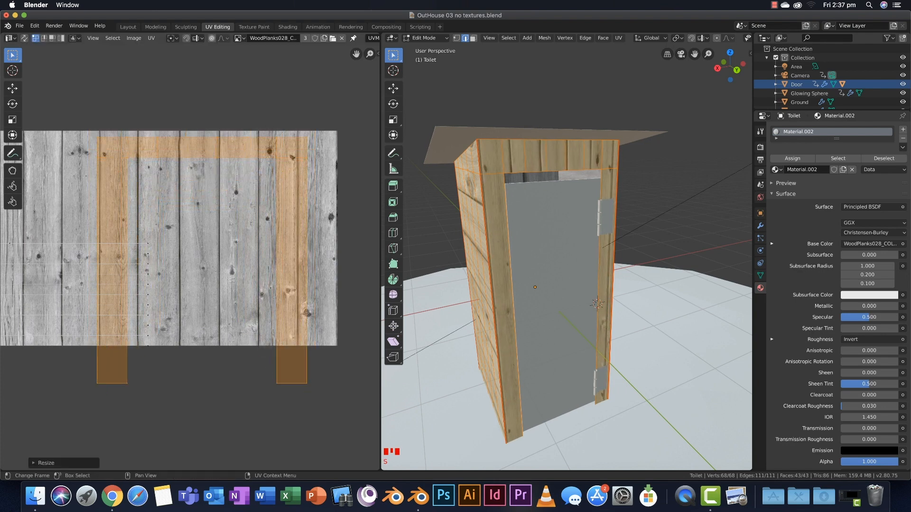
{"action": "key", "text": "g"}
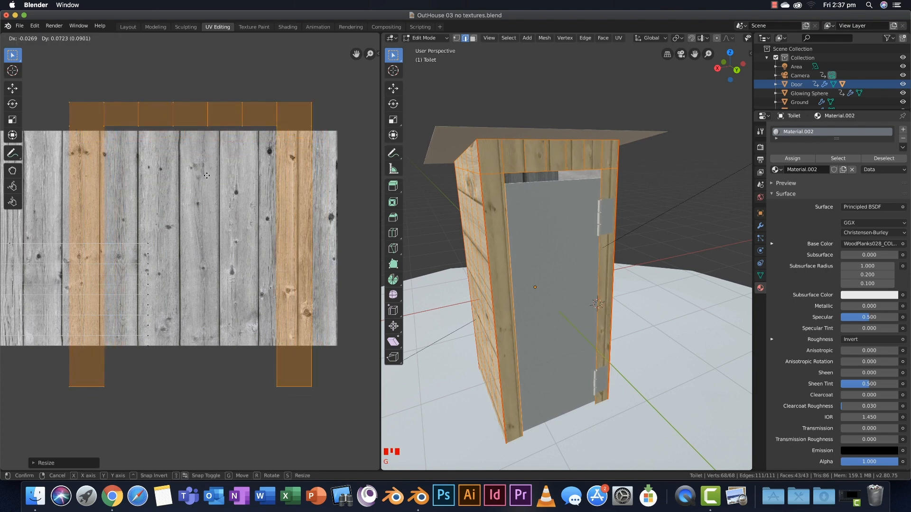
{"action": "left_click", "coordinate": [202, 174]}
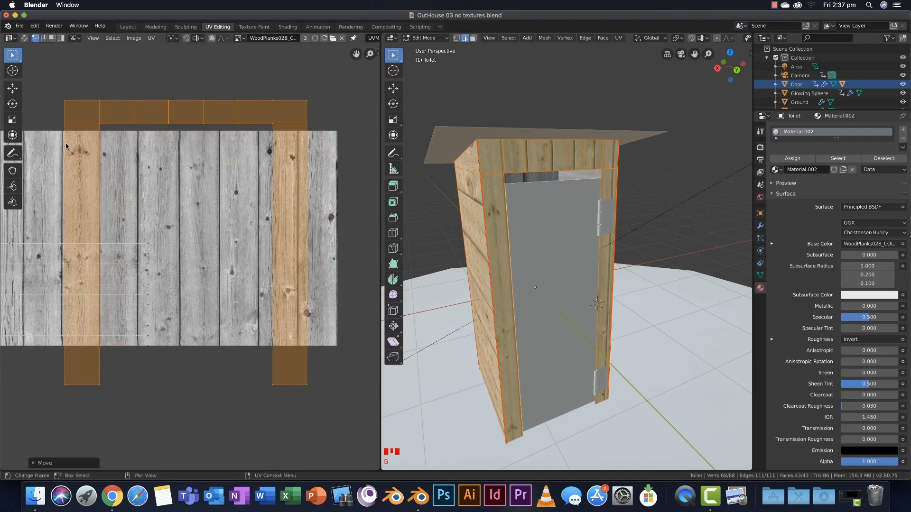
{"action": "key", "text": "s"}
{"action": "left_click", "coordinate": [152, 121]}
{"action": "key", "text": "g"}
{"action": "left_click", "coordinate": [155, 120]}
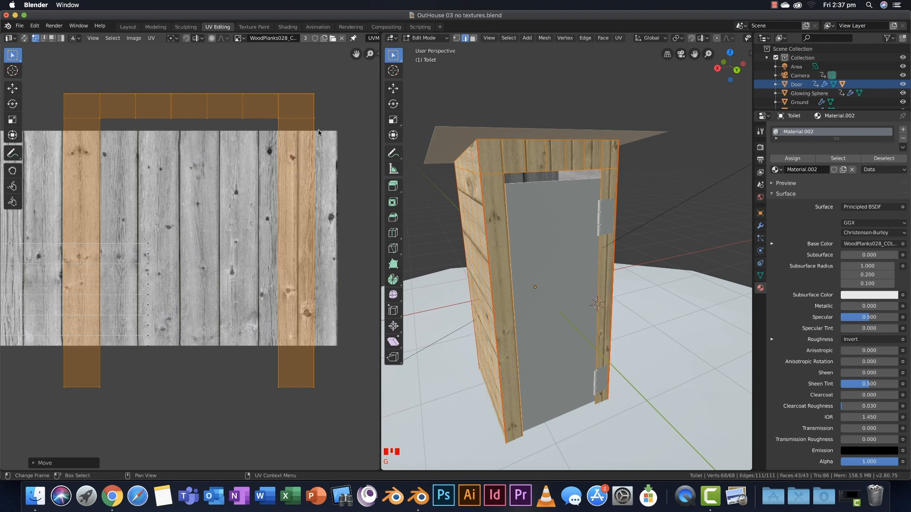
Narrow the door frame's UV island along X and shift it so both posts fit within single planks.
{"action": "key", "text": "s"}
{"action": "key", "text": "x"}
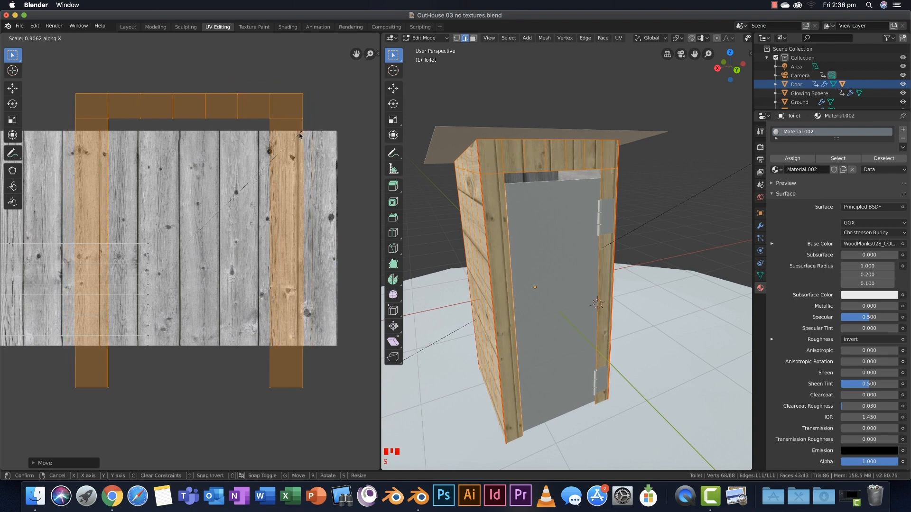
{"action": "left_click", "coordinate": [298, 133]}
{"action": "key", "text": "g"}
{"action": "left_click", "coordinate": [290, 133]}
{"action": "key", "text": "s"}
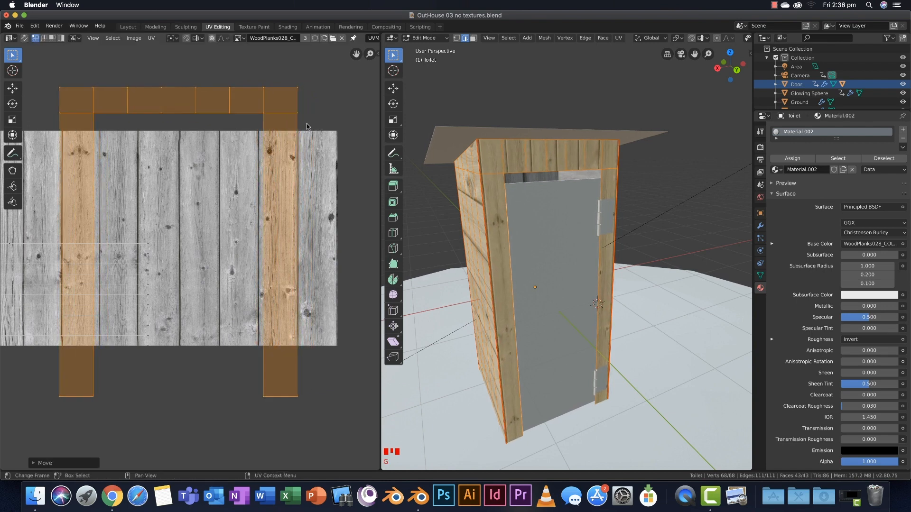
{"action": "key", "text": "x"}
{"action": "left_click", "coordinate": [300, 126]}
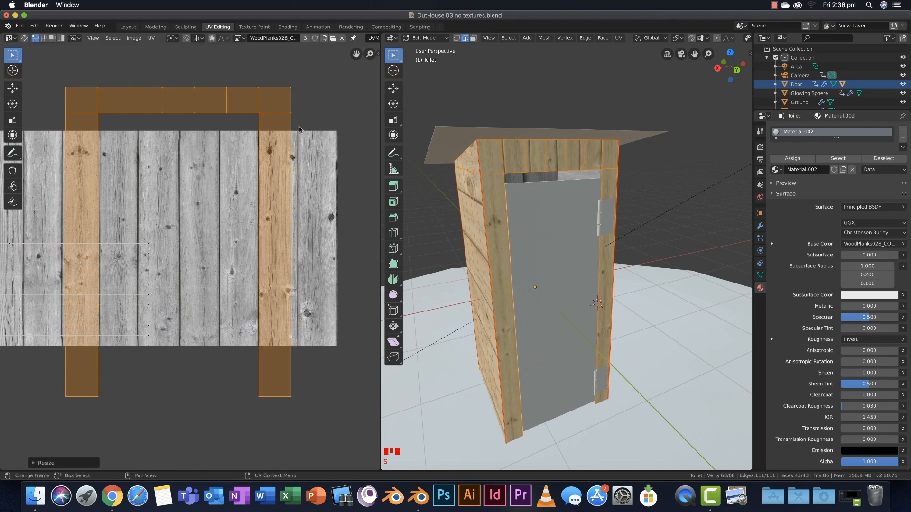
Reposition the door frame's UV island and widen it slightly along X to line the posts up with the plank seams.
{"action": "left_click", "coordinate": [305, 124]}
{"action": "key", "text": "g"}
{"action": "left_click", "coordinate": [300, 124]}
{"action": "key", "text": "g"}
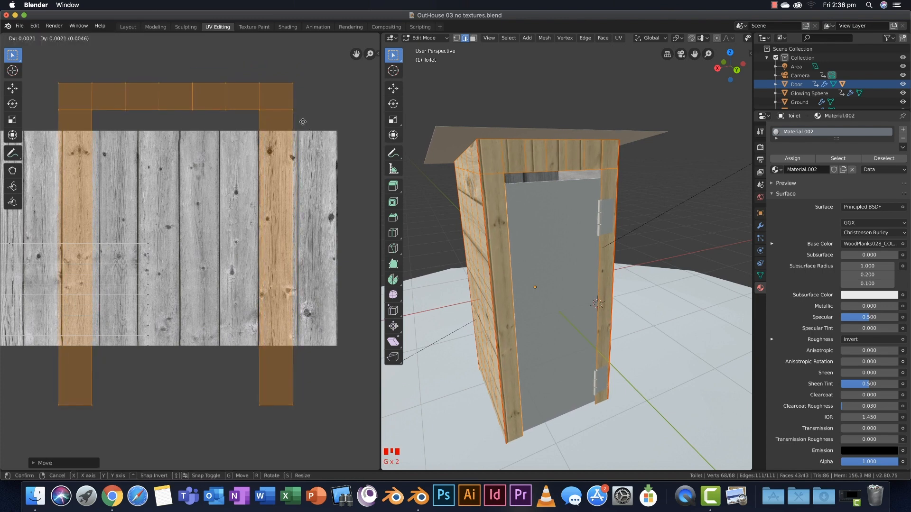
{"action": "left_click", "coordinate": [303, 121]}
{"action": "key", "text": "s"}
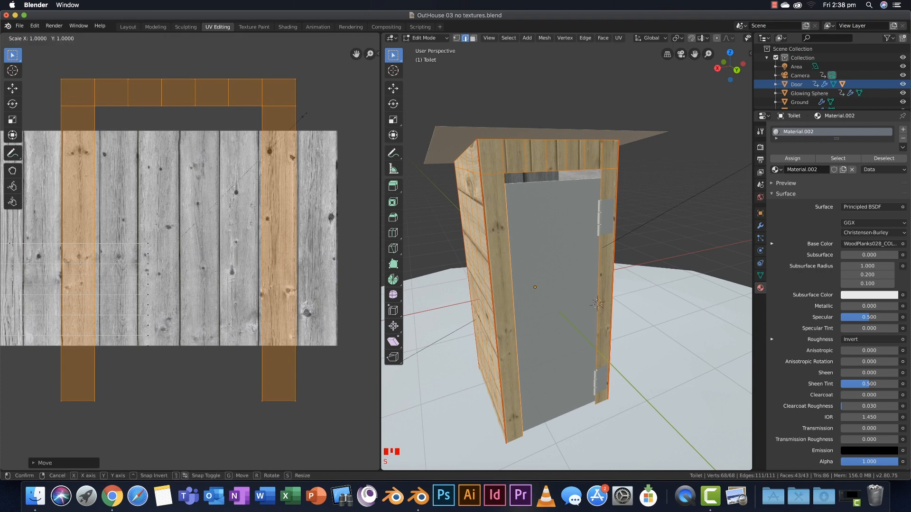
{"action": "key", "text": "x"}
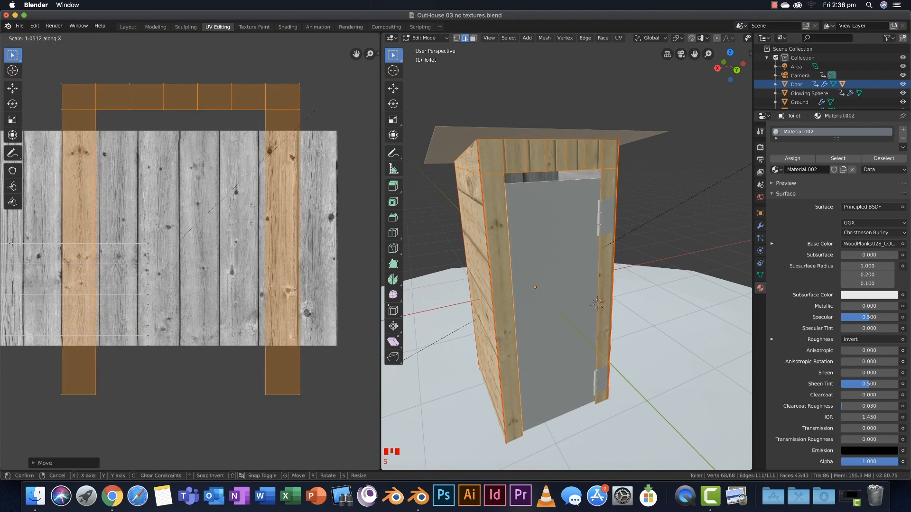
{"action": "left_click", "coordinate": [323, 108]}
{"action": "key", "text": "g"}
{"action": "left_click", "coordinate": [315, 111]}
Adjust the uniform scale and placement of the door frame's UV island so its posts sit between the plank seams.
{"action": "key", "text": "s"}
{"action": "left_click", "coordinate": [314, 114]}
{"action": "key", "text": "g"}
{"action": "left_click", "coordinate": [313, 112]}
{"action": "key", "text": "s"}
{"action": "left_click", "coordinate": [320, 109]}
{"action": "key", "text": "g"}
{"action": "left_click", "coordinate": [317, 110]}
Rescale the door frame's UV island along X, resize it uniformly and reposition it over the two post planks.
{"action": "key", "text": "s"}
{"action": "key", "text": "x"}
{"action": "left_click", "coordinate": [309, 115]}
{"action": "key", "text": "g"}
{"action": "left_click", "coordinate": [311, 113]}
{"action": "key", "text": "s"}
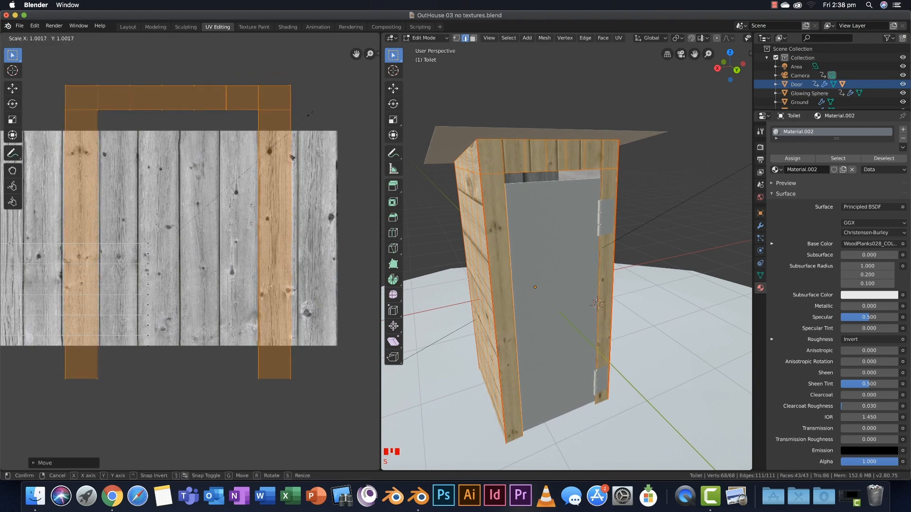
{"action": "left_click", "coordinate": [318, 110]}
{"action": "key", "text": "g"}
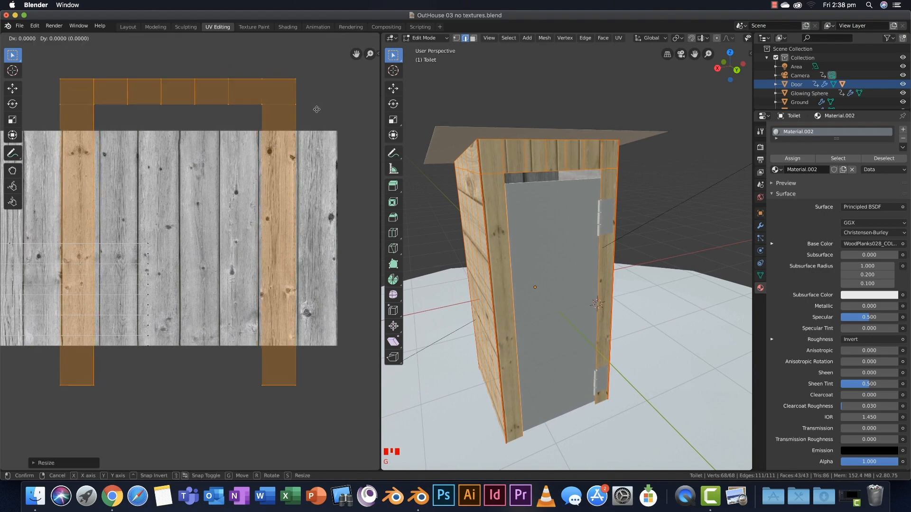
{"action": "left_click", "coordinate": [319, 111]}
{"action": "scroll", "coordinate": [306, 127], "scroll_direction": "up", "scroll_amount": 2}
{"action": "scroll", "coordinate": [316, 144], "scroll_direction": "down", "scroll_amount": 2}
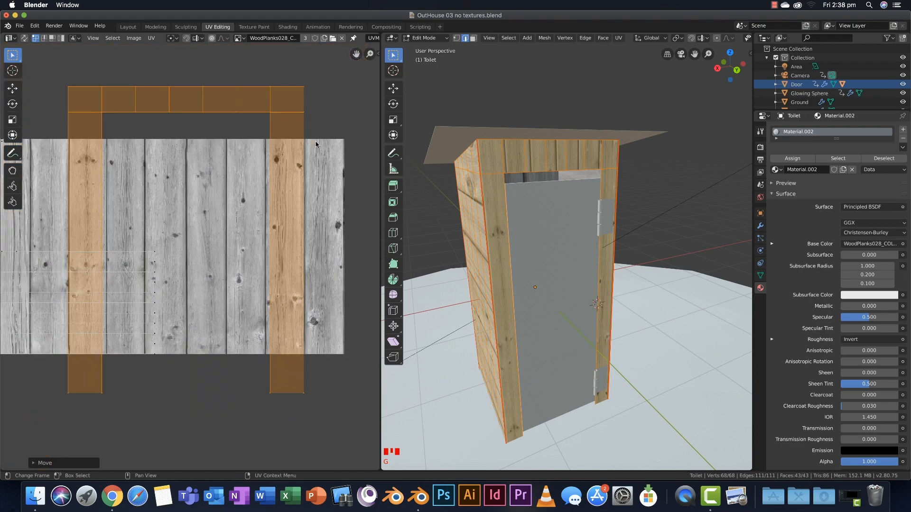
Shrink the door frame's UV island slightly and nudge it so each post stays within its plank.
{"action": "key", "text": "s"}
{"action": "left_click", "coordinate": [308, 109]}
{"action": "key", "text": "g"}
{"action": "left_click", "coordinate": [309, 110]}
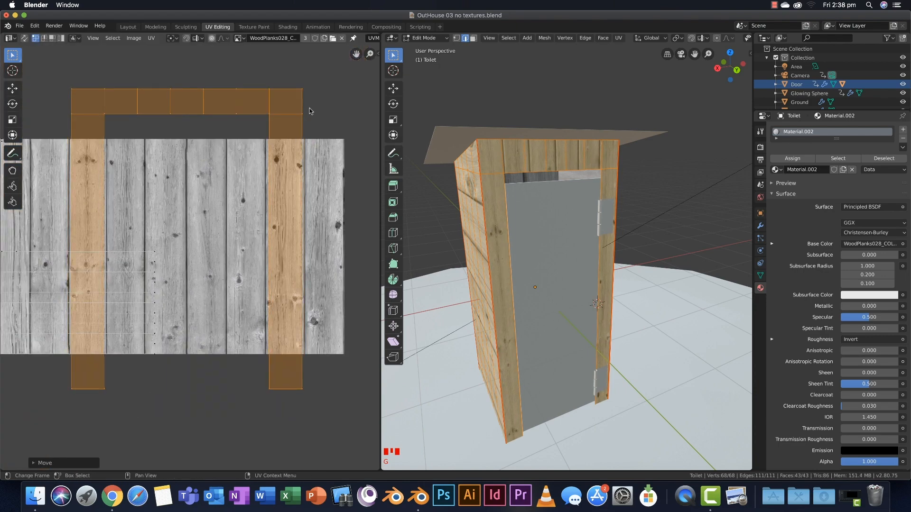
Stretch the door frame's UV island along X, and scale it down uniformly until both posts fit their planks again.
{"action": "key", "text": "s"}
{"action": "key", "text": "x"}
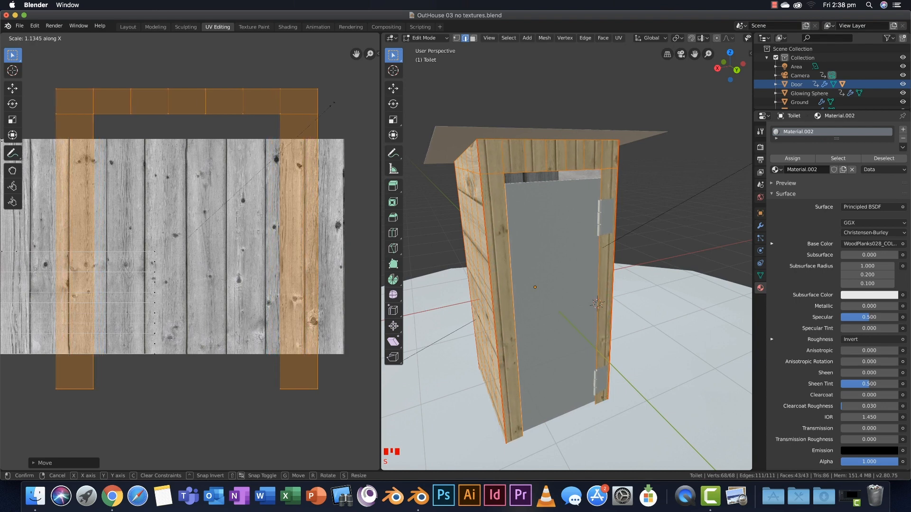
{"action": "left_click", "coordinate": [334, 105]}
{"action": "key", "text": "s"}
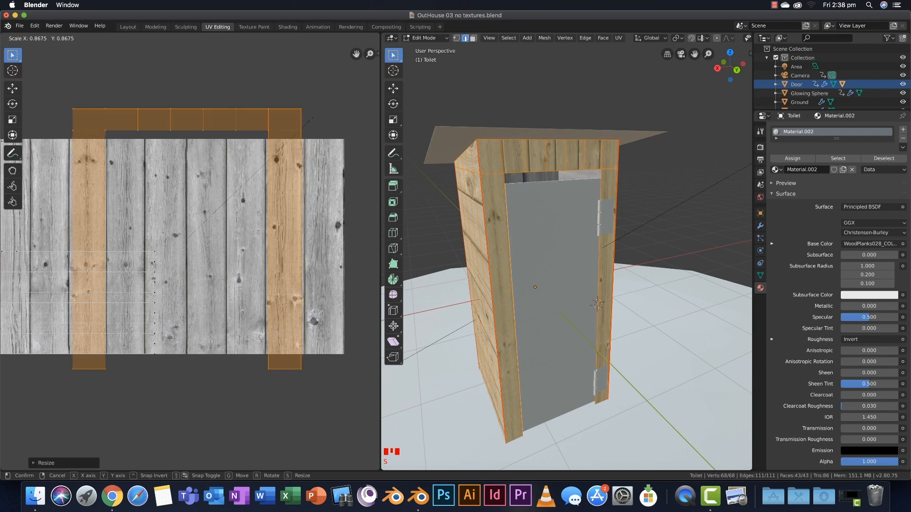
{"action": "left_click", "coordinate": [312, 117]}
Raise the door frame's UV island slightly and refine its scale so the posts align with their plank seams.
{"action": "key", "text": "g"}
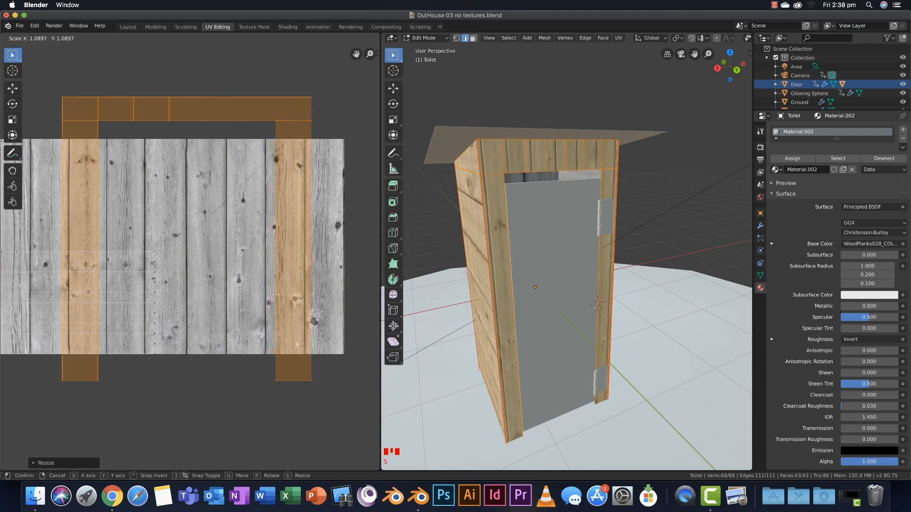
{"action": "left_click", "coordinate": [315, 107]}
{"action": "key", "text": "s"}
{"action": "left_click", "coordinate": [309, 112]}
{"action": "key", "text": "g"}
{"action": "left_click", "coordinate": [309, 115]}
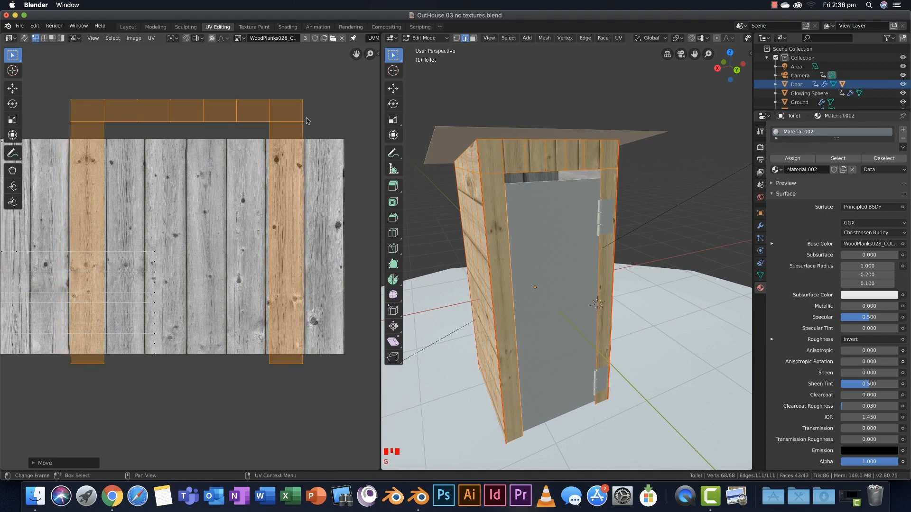
Shift the door frame's UV island left by about 0.01 to move the plank seam off the door's right post.
{"action": "mouse_move", "coordinate": [599, 174]}
{"action": "middle_mouse_down"}
{"action": "mouse_move", "coordinate": [572, 171]}
{"action": "mouse_move", "coordinate": [594, 167]}
{"action": "middle_mouse_up"}
{"action": "scroll", "coordinate": [571, 172], "scroll_direction": "down", "scroll_amount": 2}
{"action": "scroll", "coordinate": [571, 172], "scroll_direction": "up", "scroll_amount": 4}
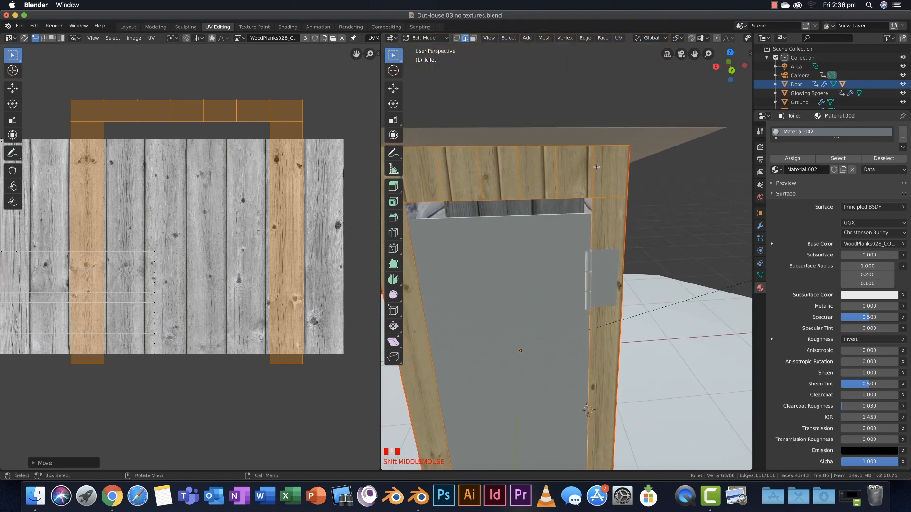
{"action": "key", "text": "g"}
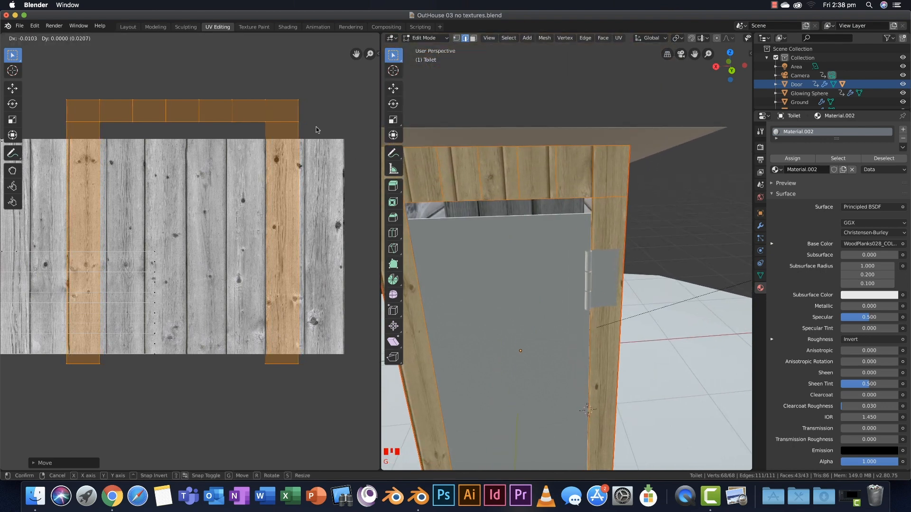
{"action": "left_click", "coordinate": [316, 127]}
Narrow the door frame's UV island along X, nudge it right, and enlarge it uniformly by about 1.02.
{"action": "middle_click_drag", "start_coordinate": [592, 175], "coordinate": [505, 187], "text": "shift"}
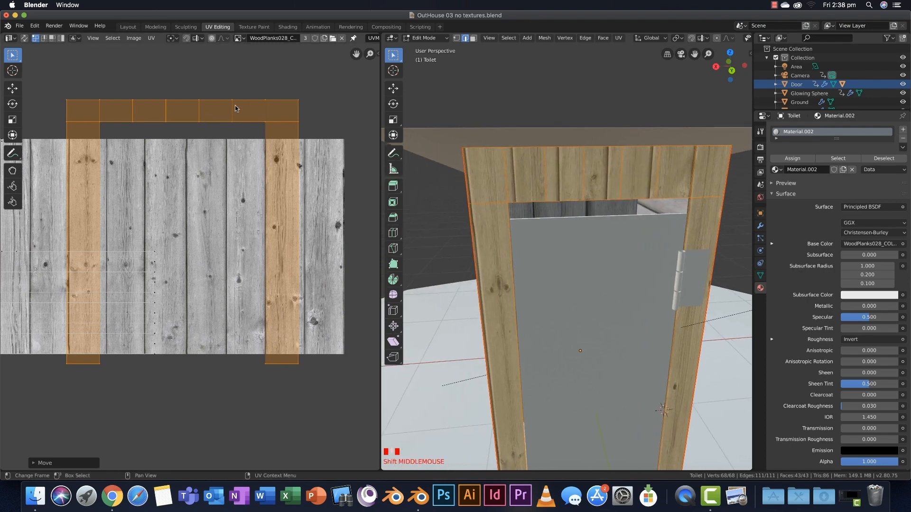
{"action": "key", "text": "s"}
{"action": "key", "text": "x"}
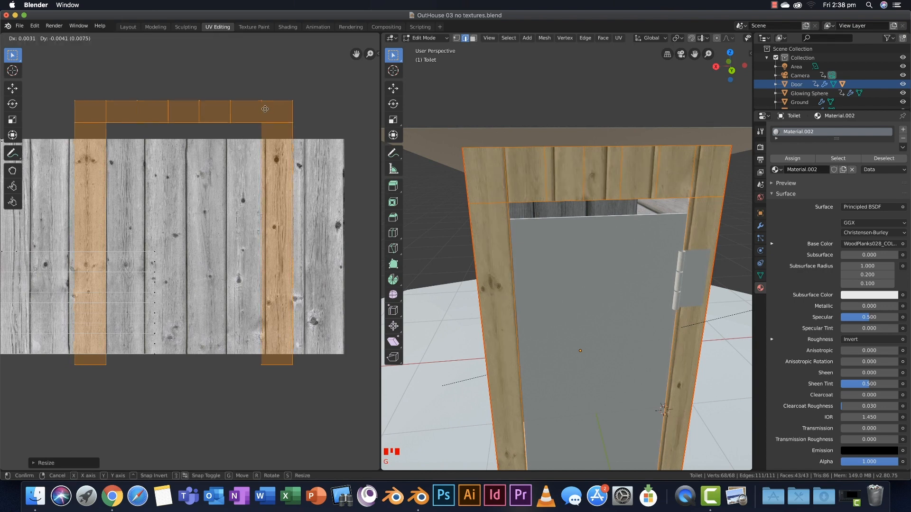
{"action": "key", "text": "x"}
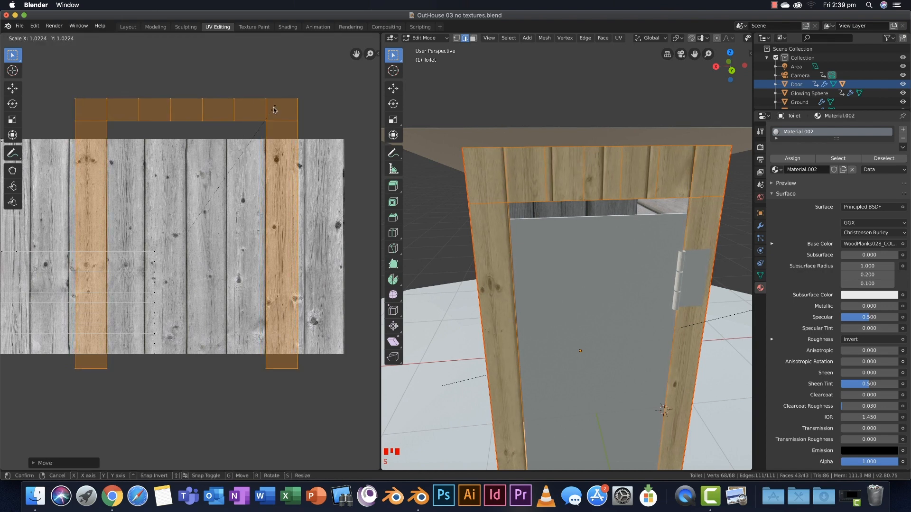
{"action": "left_click", "coordinate": [275, 109]}
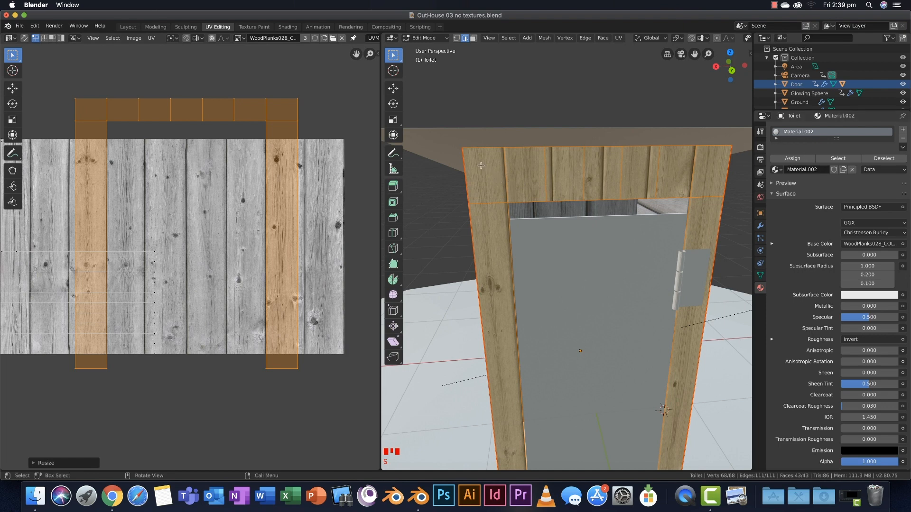
Select only the outer edge vertices of the frame island's right post and move them right to the plank seam.
{"action": "middle_click_drag", "start_coordinate": [479, 160], "coordinate": [489, 152]}
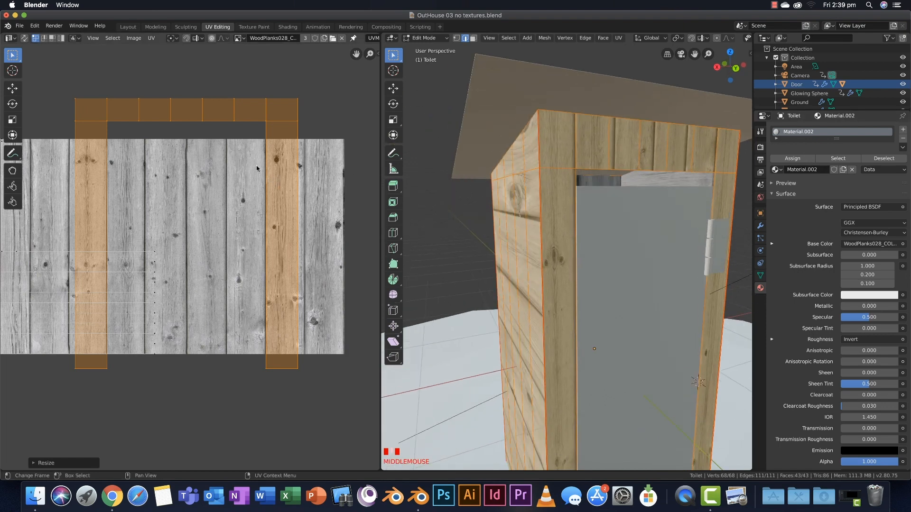
{"action": "key", "text": "a"}
{"action": "key", "text": "a"}
{"action": "key", "text": "a"}
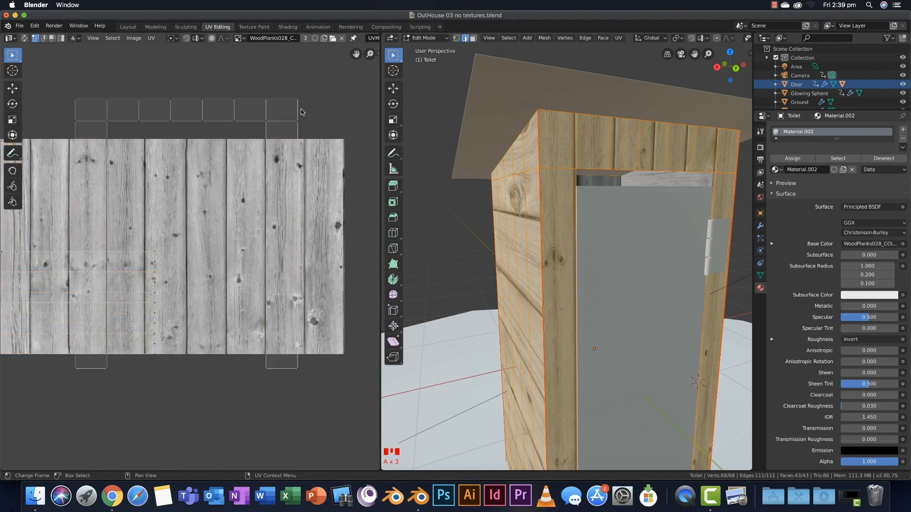
{"action": "key", "text": "c"}
{"action": "left_click", "coordinate": [297, 369]}
{"action": "key", "text": "Escape"}
{"action": "key", "text": "g"}
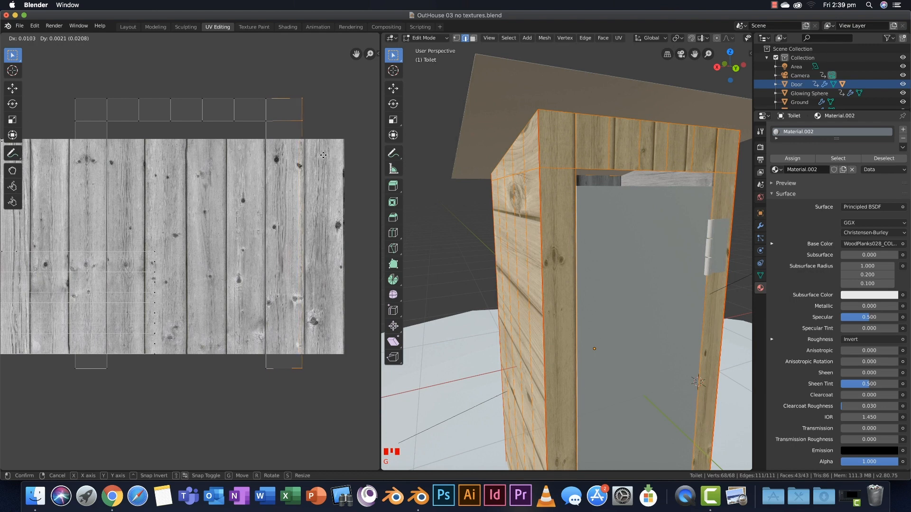
{"action": "left_click", "coordinate": [324, 157]}
Select only the outer edge vertices of the frame island's left post and move them left to the plank seam.
{"action": "key", "text": "c"}
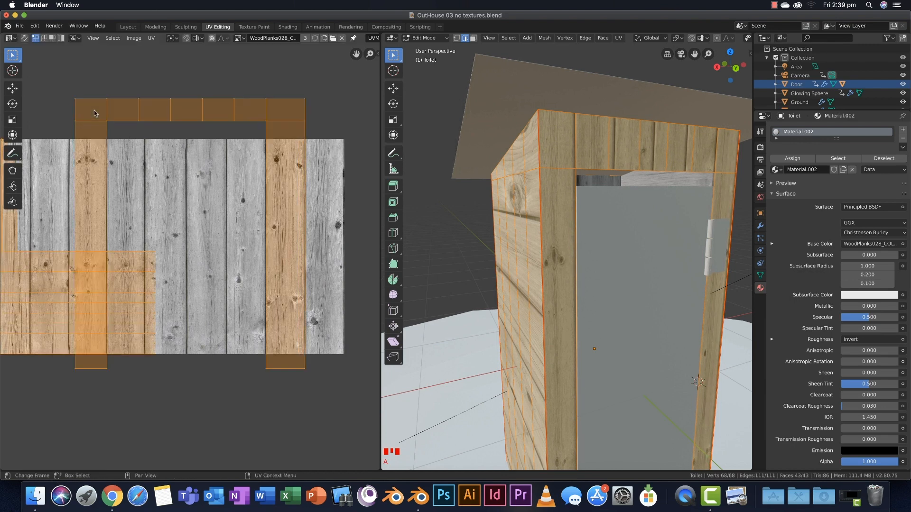
{"action": "left_click", "coordinate": [76, 370]}
{"action": "key", "text": "Escape"}
{"action": "key", "text": "c"}
{"action": "key", "text": "Escape"}
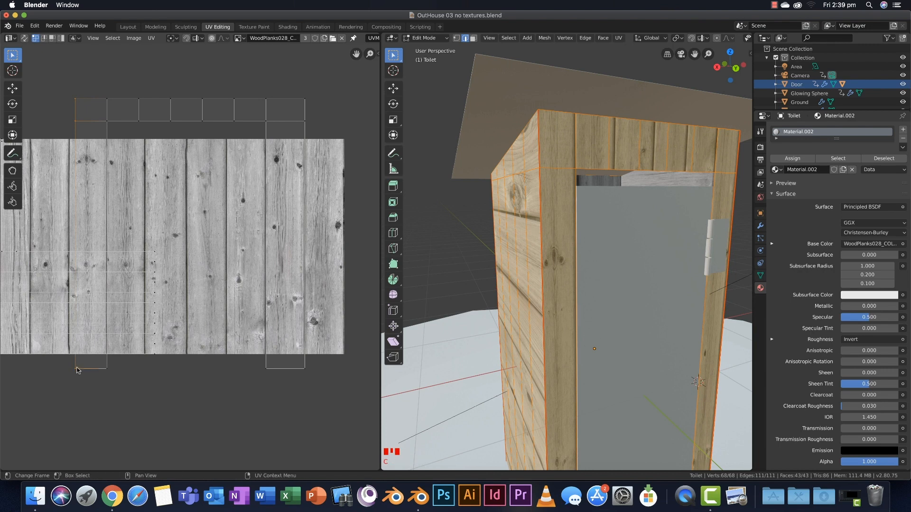
{"action": "key", "text": "g"}
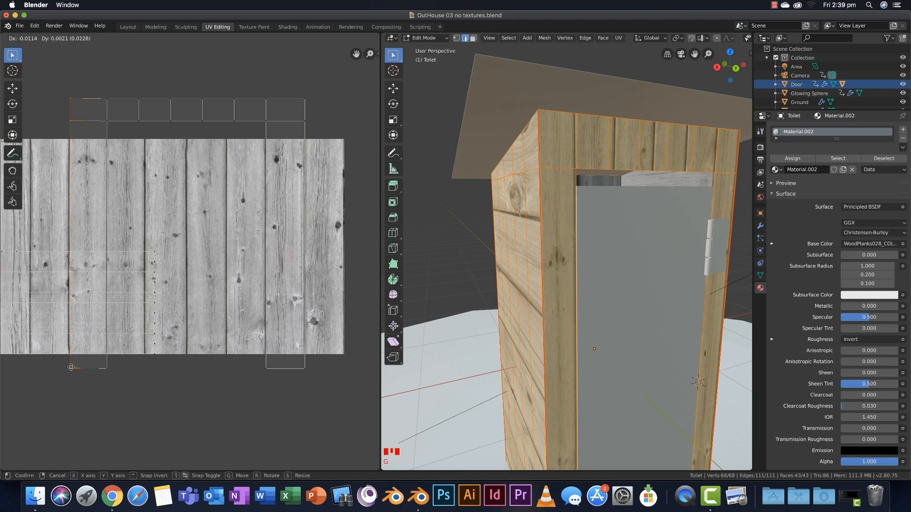
{"action": "left_click", "coordinate": [71, 367]}
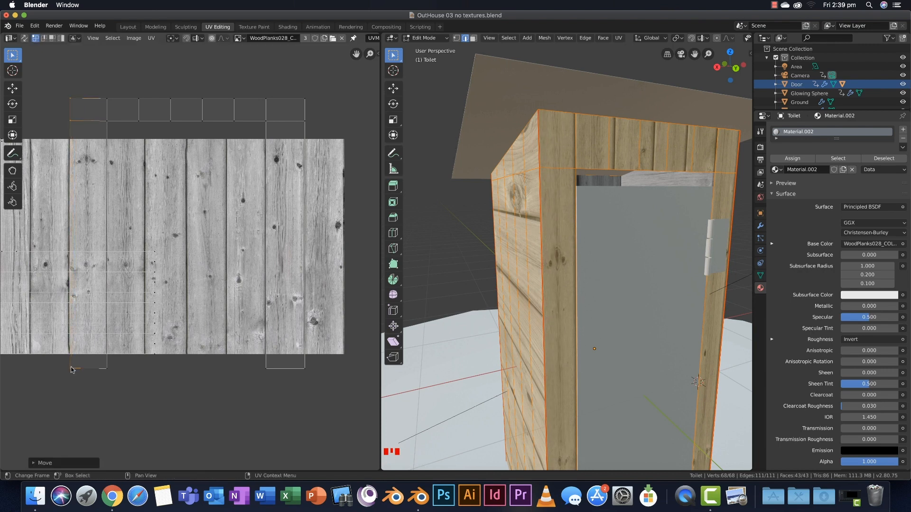
{"action": "middle_click_drag", "start_coordinate": [613, 176], "coordinate": [526, 172]}
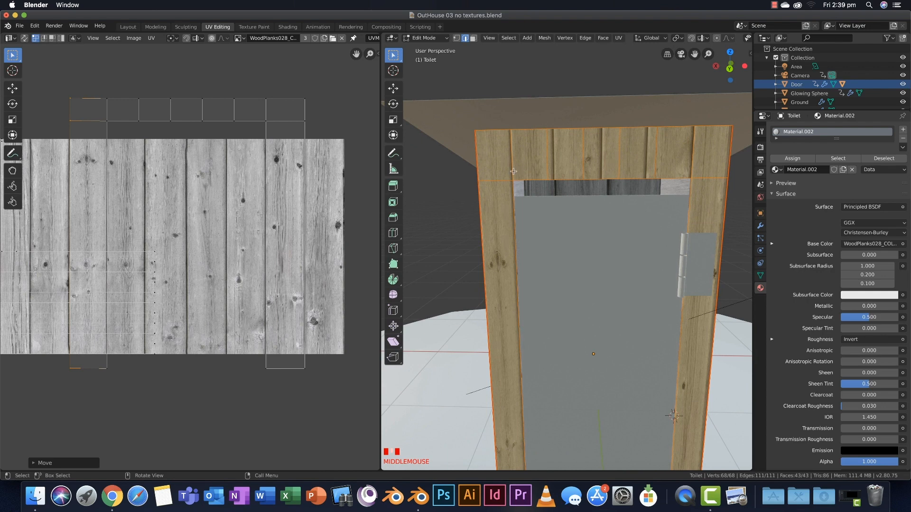
{"action": "key", "text": "c"}
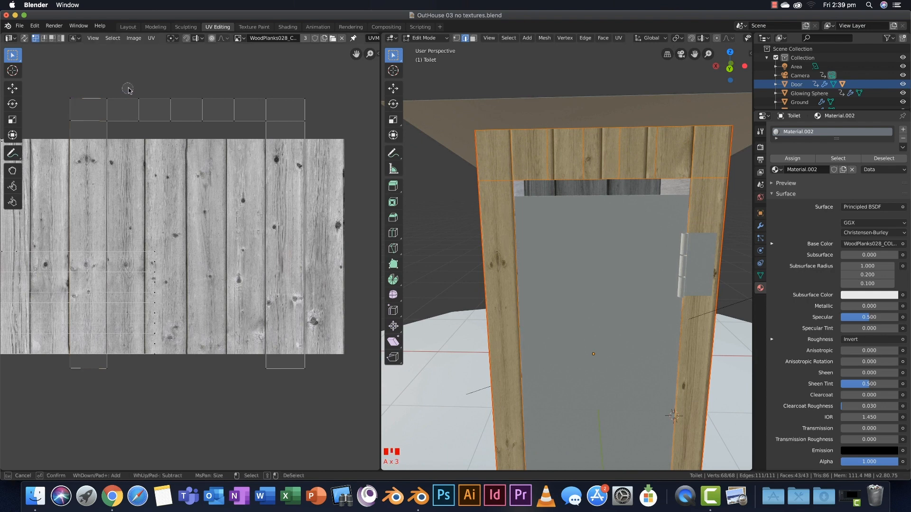
{"action": "left_click_drag", "start_coordinate": [136, 112], "coordinate": [138, 128]}
{"action": "key", "text": "Escape"}
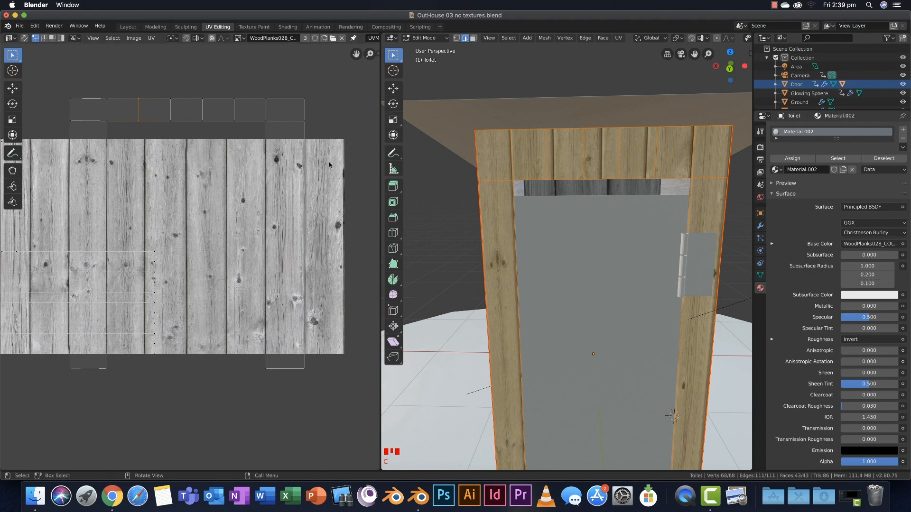
Select the side wall's linked UV island on its own and move it up and right over the planks.
{"action": "middle_click_drag", "start_coordinate": [569, 214], "coordinate": [638, 188]}
{"action": "scroll", "coordinate": [220, 197], "scroll_direction": "down", "scroll_amount": 3}
{"action": "middle_click_drag", "start_coordinate": [173, 200], "coordinate": [216, 191]}
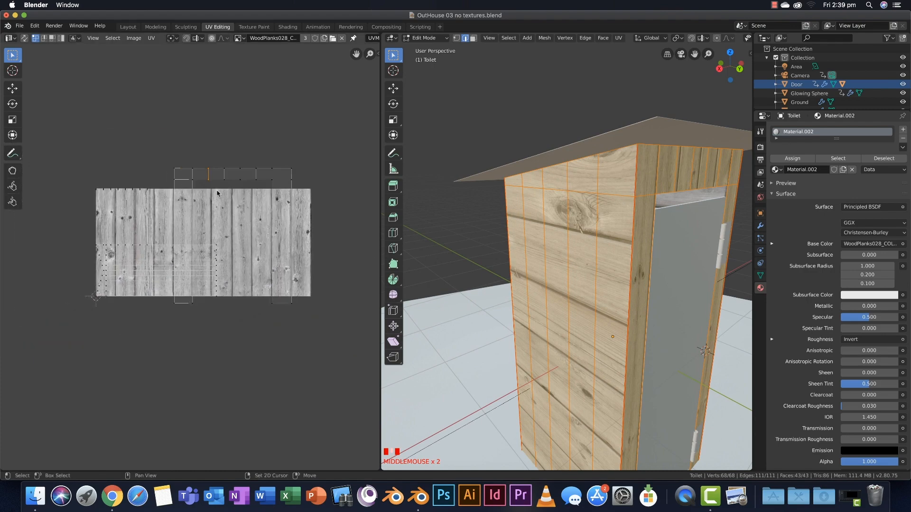
{"action": "scroll", "coordinate": [217, 191], "scroll_direction": "up", "scroll_amount": 3}
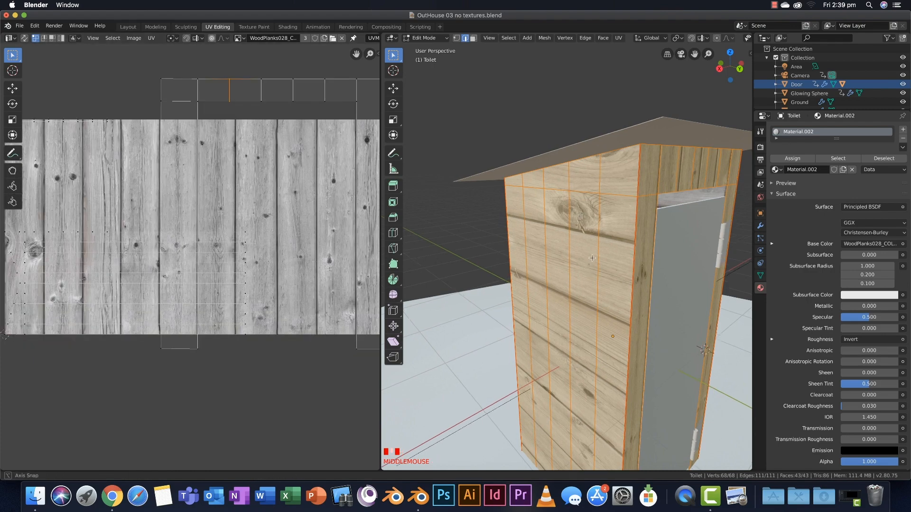
{"action": "middle_click_drag", "start_coordinate": [590, 260], "coordinate": [583, 249]}
{"action": "key", "text": "a"}
{"action": "key", "text": "a"}
{"action": "key", "text": "a"}
{"action": "key", "text": "l"}
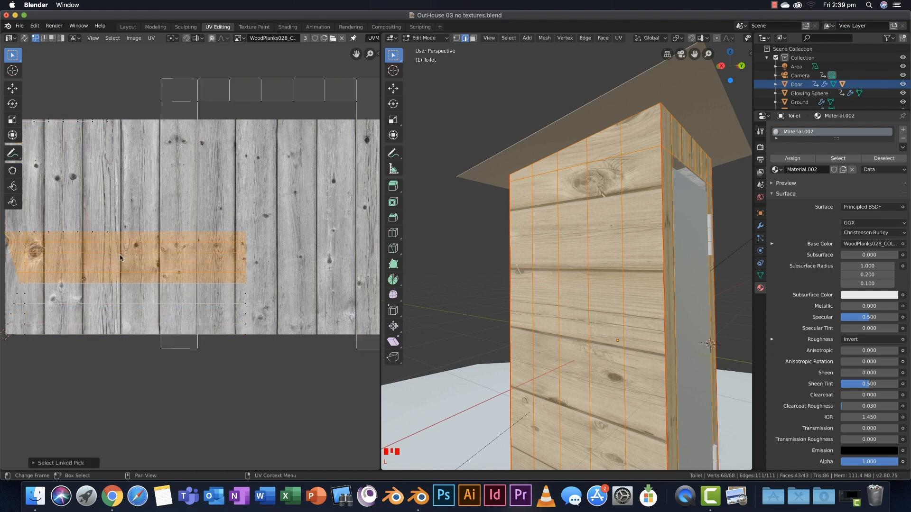
{"action": "key", "text": "g"}
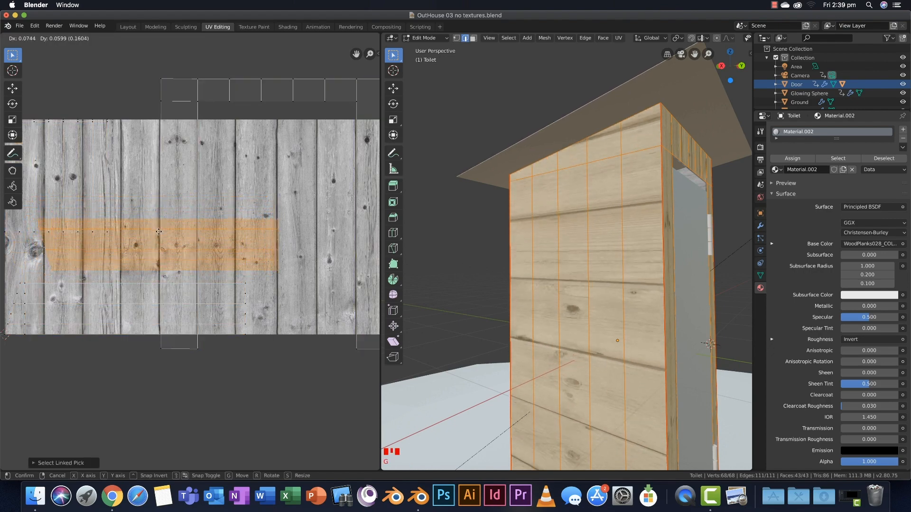
{"action": "left_click", "coordinate": [156, 232]}
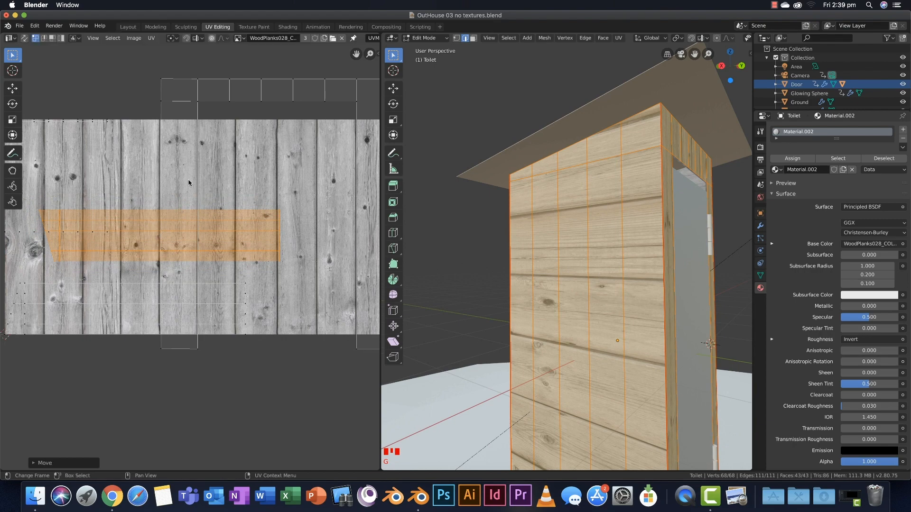
Rotate the side wall's UV island 90 degrees so its planks run vertically, and enlarge it about 1.79 times.
{"action": "key", "text": "r"}
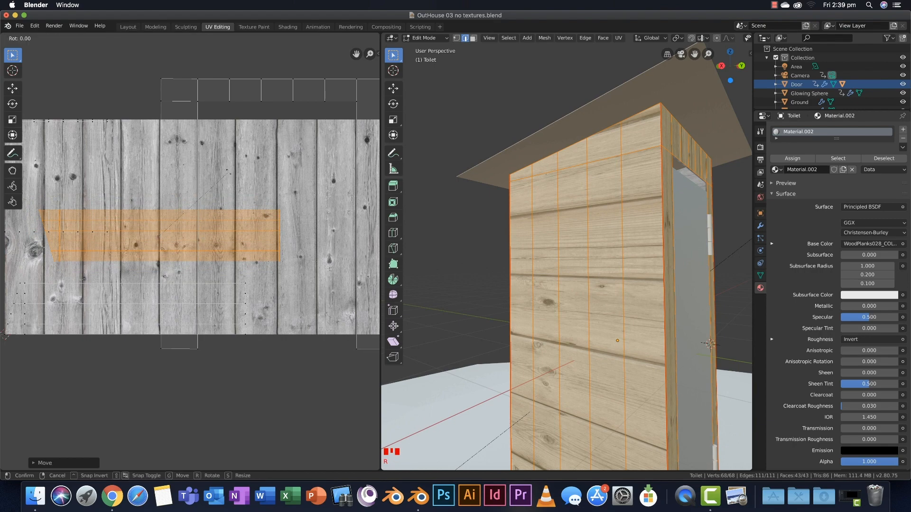
{"action": "type", "text": "90"}
{"action": "key", "text": "Return"}
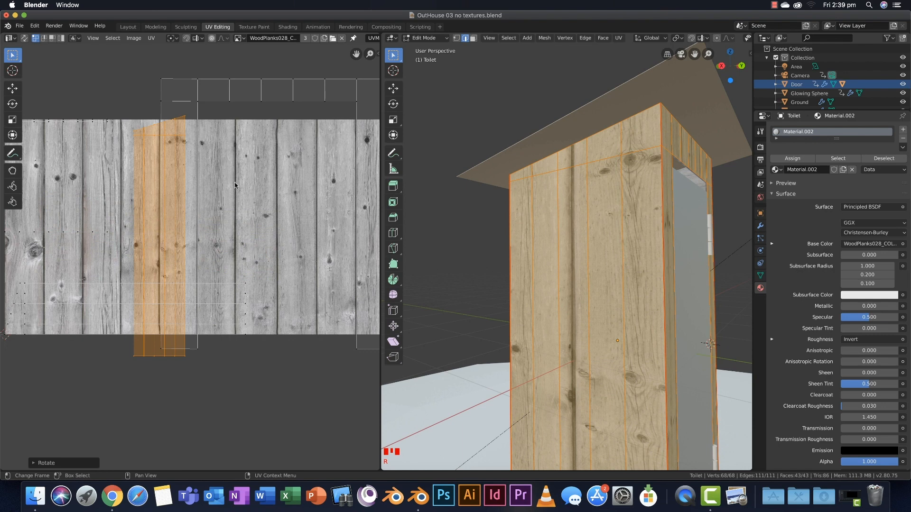
{"action": "key", "text": "s"}
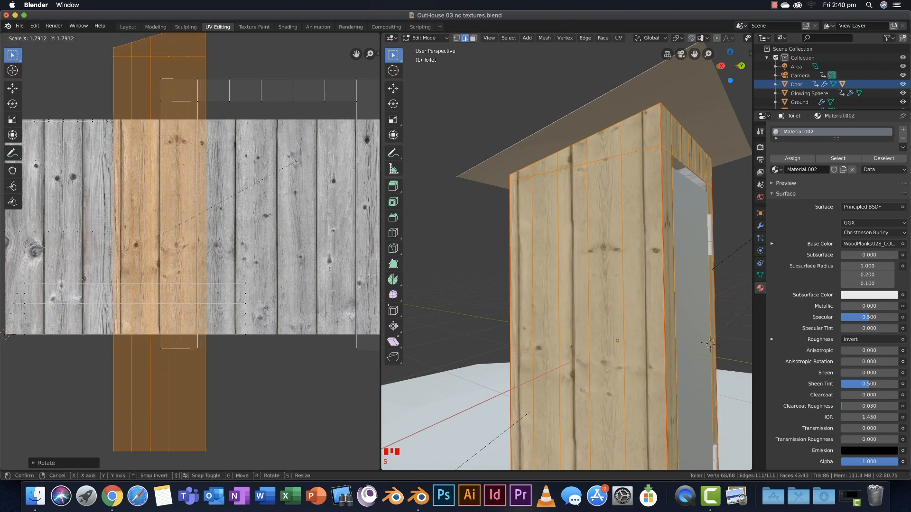
{"action": "left_click", "coordinate": [297, 162]}
Scale the side wall's UV island up further so it spans most of seven planks.
{"action": "middle_click_drag", "start_coordinate": [616, 148], "coordinate": [575, 159]}
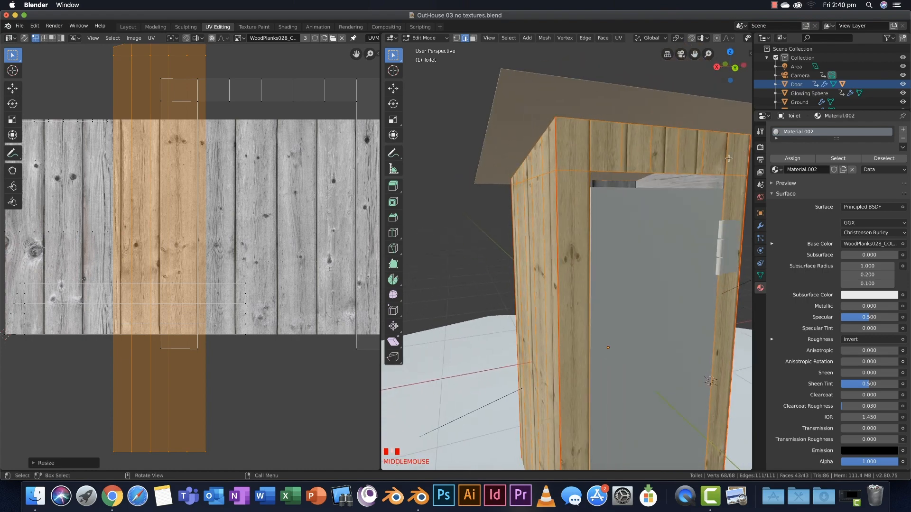
{"action": "scroll", "coordinate": [285, 186], "scroll_direction": "down", "scroll_amount": 1}
{"action": "key", "text": "s"}
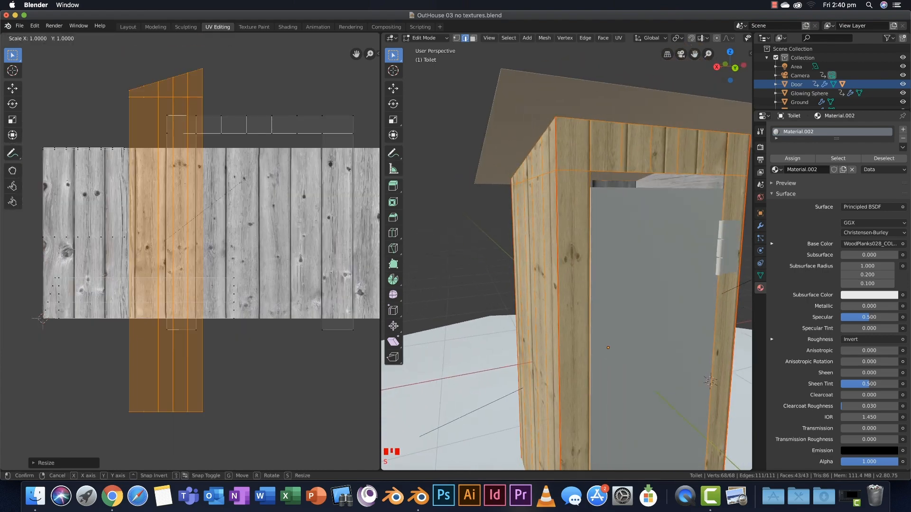
{"action": "left_click", "coordinate": [287, 166]}
{"action": "key", "text": "s"}
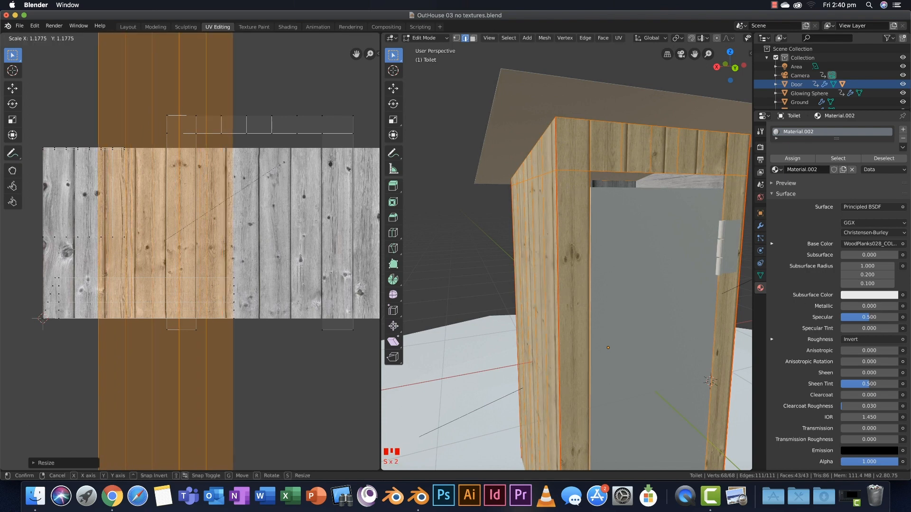
{"action": "left_click", "coordinate": [212, 138]}
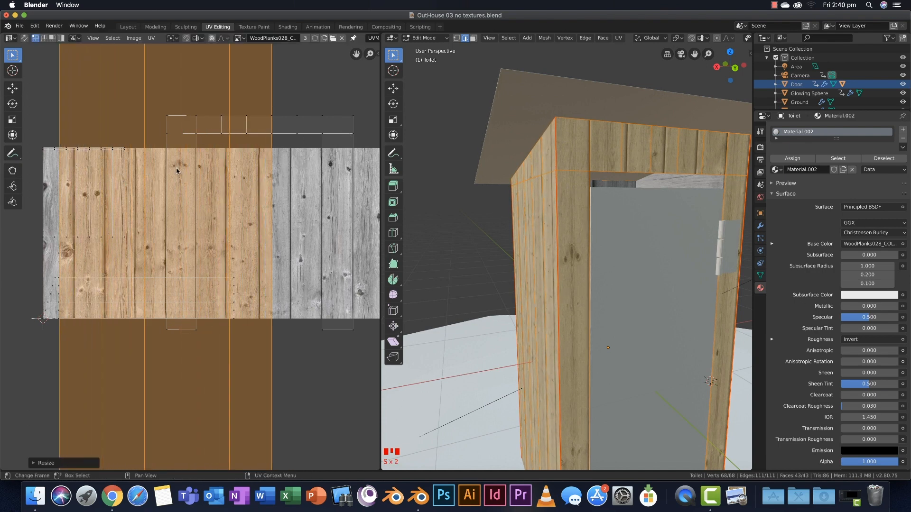
Move the side wall's UV island to the texture's left edge and shrink it until both edges meet plank seams, spanning six planks.
{"action": "key", "text": "g"}
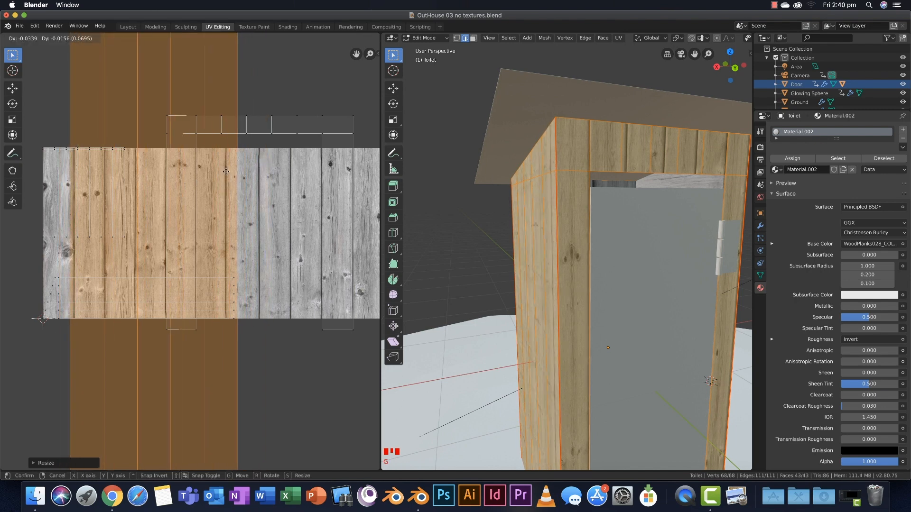
{"action": "left_click", "coordinate": [237, 143]}
{"action": "key", "text": "s"}
{"action": "left_click", "coordinate": [237, 146]}
{"action": "key", "text": "s"}
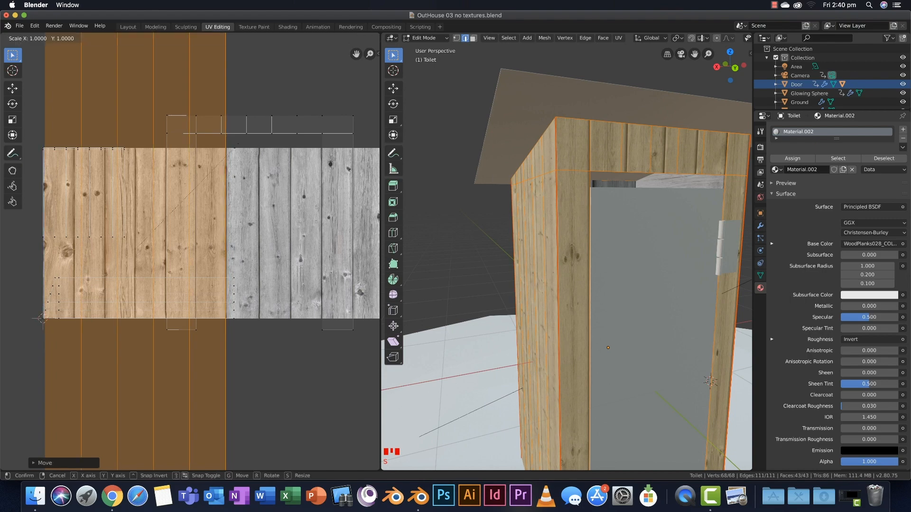
{"action": "left_click", "coordinate": [237, 148]}
{"action": "middle_click_drag", "start_coordinate": [483, 198], "coordinate": [519, 196]}
{"action": "middle_click_drag", "start_coordinate": [628, 237], "coordinate": [600, 177], "text": "shift"}
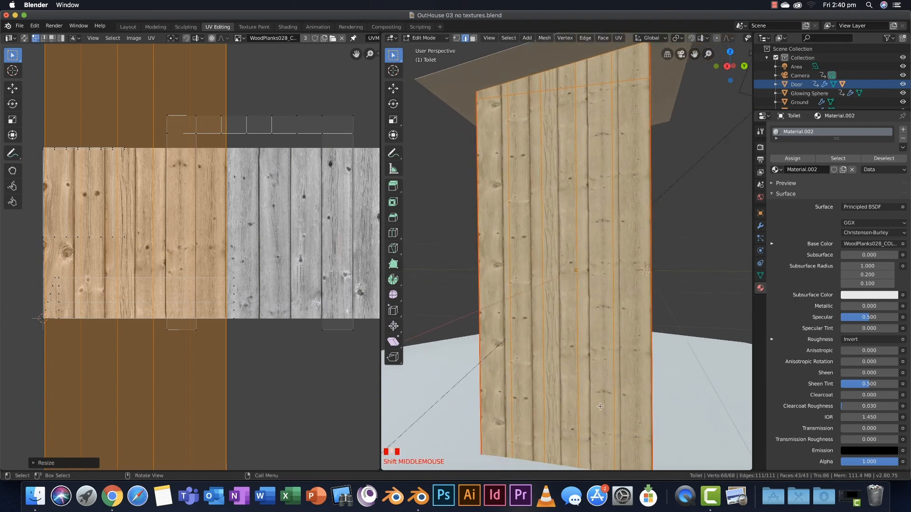
{"action": "middle_click_drag", "start_coordinate": [600, 406], "coordinate": [595, 389], "text": "shift"}
{"action": "scroll", "coordinate": [239, 219], "scroll_direction": "down", "scroll_amount": 2}
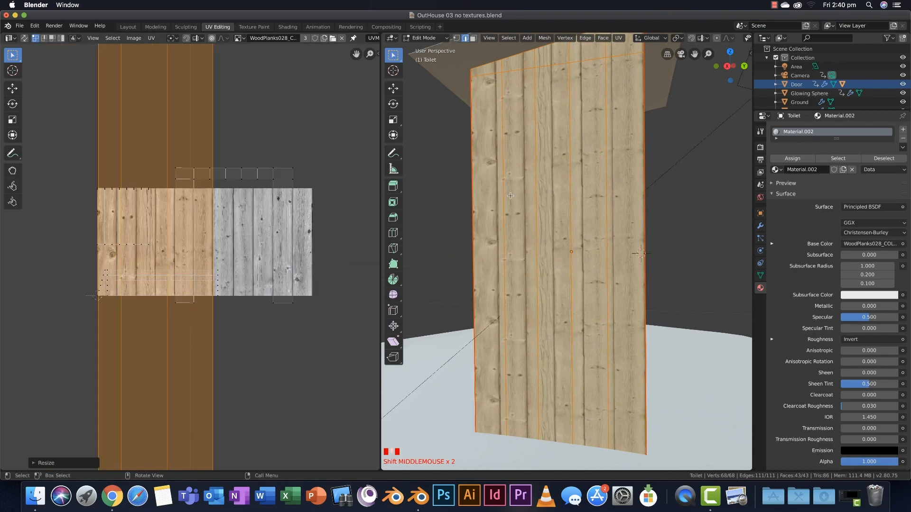
{"action": "middle_click_drag", "start_coordinate": [443, 209], "coordinate": [405, 236]}
{"action": "scroll", "coordinate": [175, 264], "scroll_direction": "up", "scroll_amount": 3}
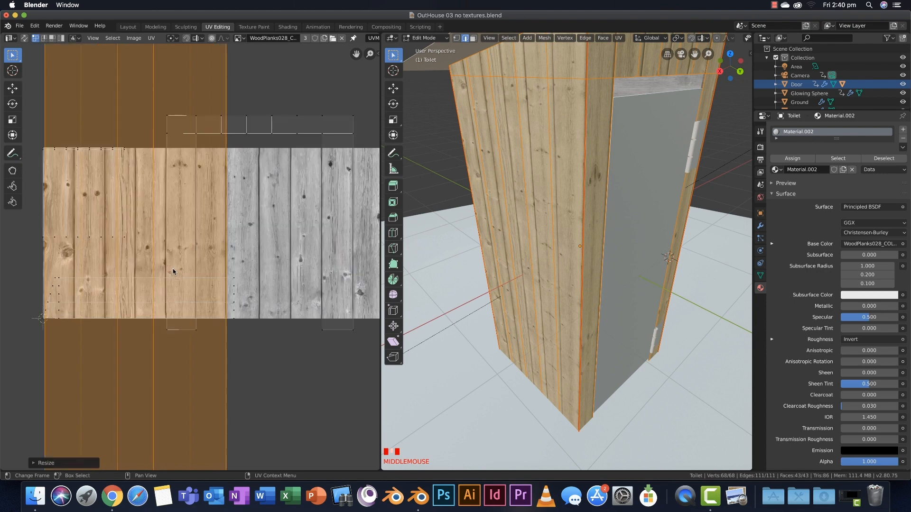
Select only the opposite side wall's linked UV island and rotate it 90 degrees so its planks run vertically.
{"action": "key", "text": "a"}
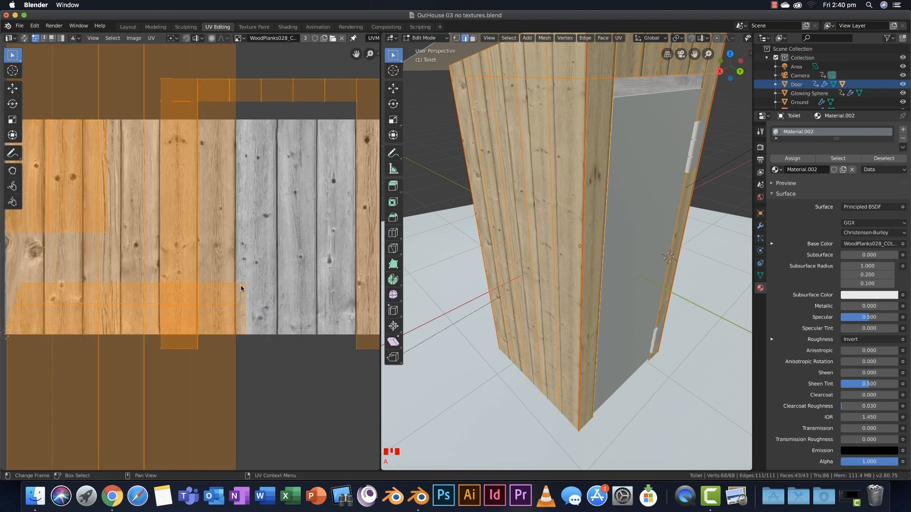
{"action": "key", "text": "a"}
{"action": "key", "text": "a"}
{"action": "key", "text": "l"}
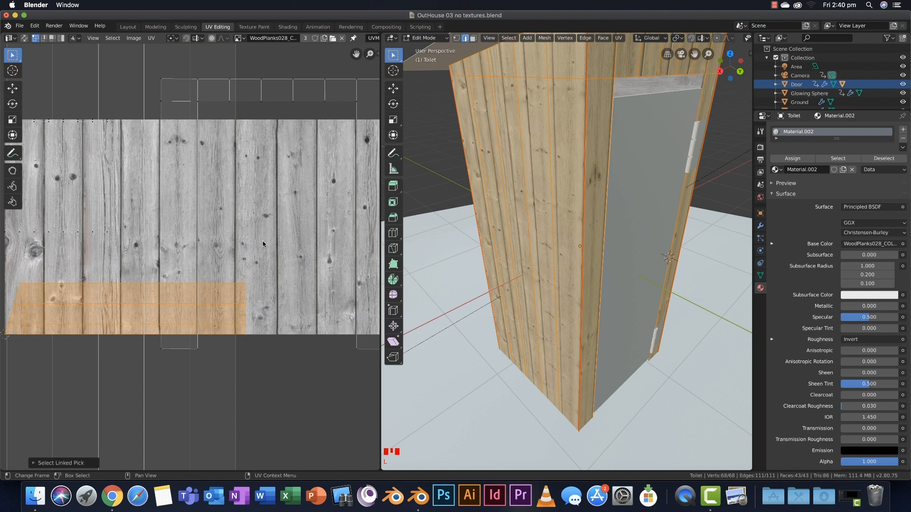
{"action": "key", "text": "r"}
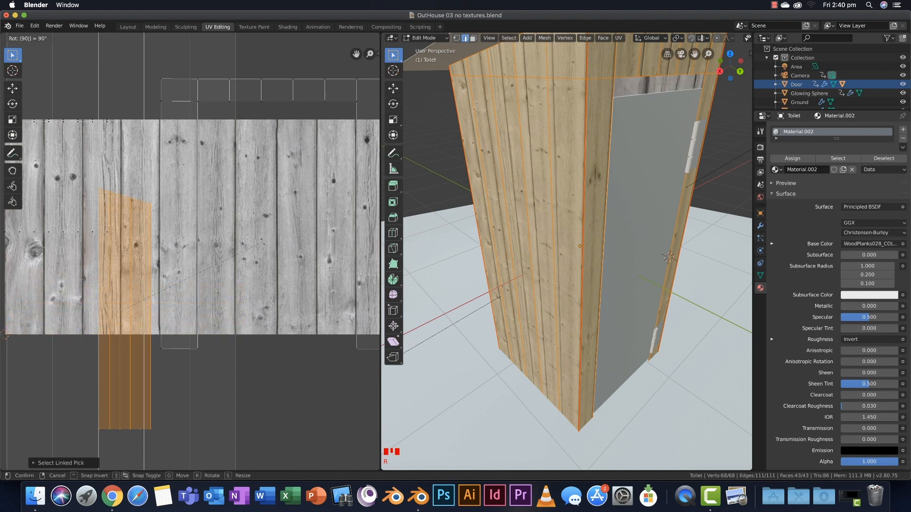
{"action": "left_click", "coordinate": [263, 245]}
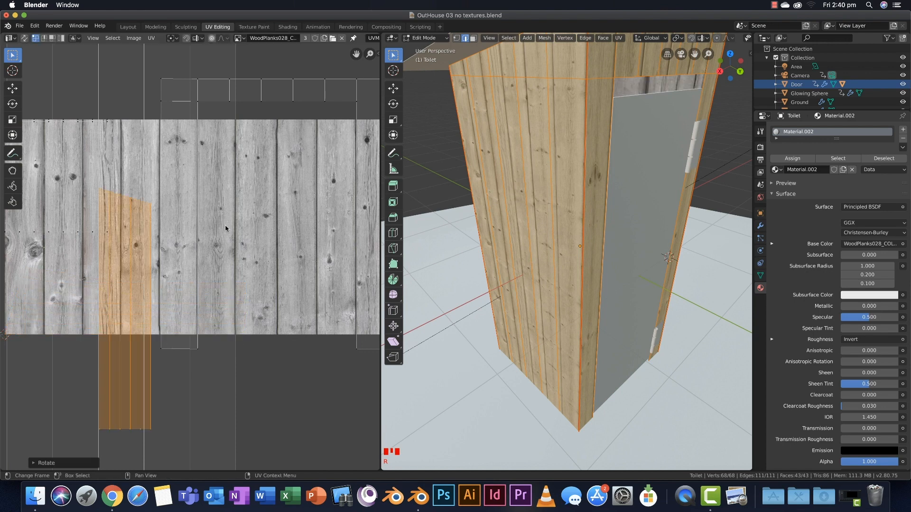
Enlarge the opposite side wall's UV island about 4.45 times and move it right to the texture's right edge.
{"action": "scroll", "coordinate": [225, 226], "scroll_direction": "down", "scroll_amount": 2}
{"action": "key", "text": "s"}
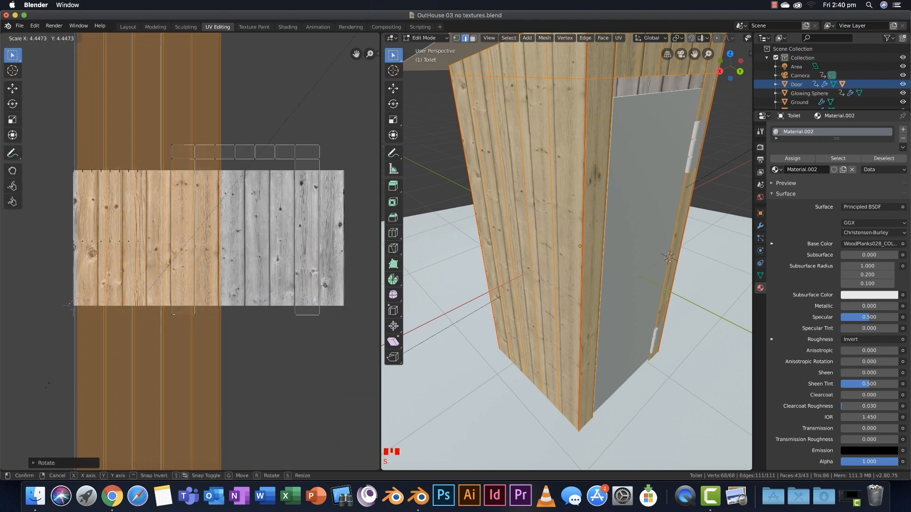
{"action": "left_click", "coordinate": [309, 177]}
{"action": "key", "text": "g"}
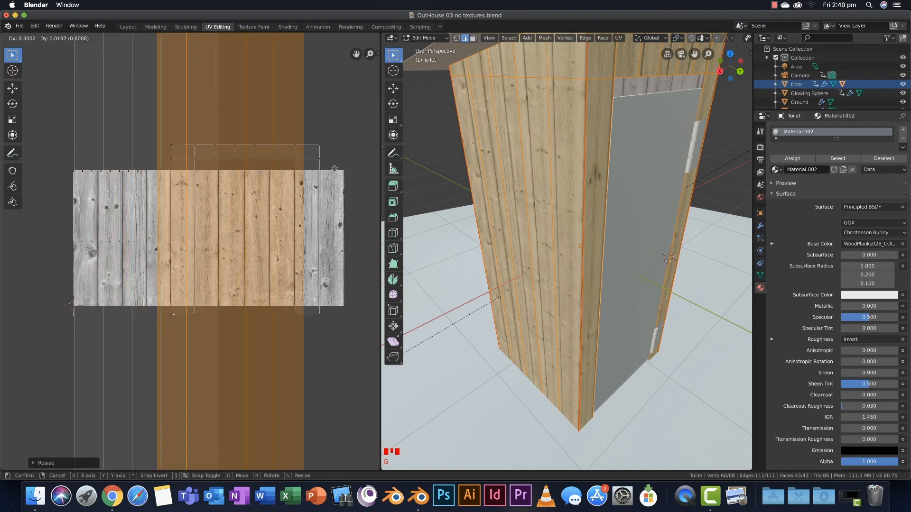
{"action": "left_click", "coordinate": [359, 167]}
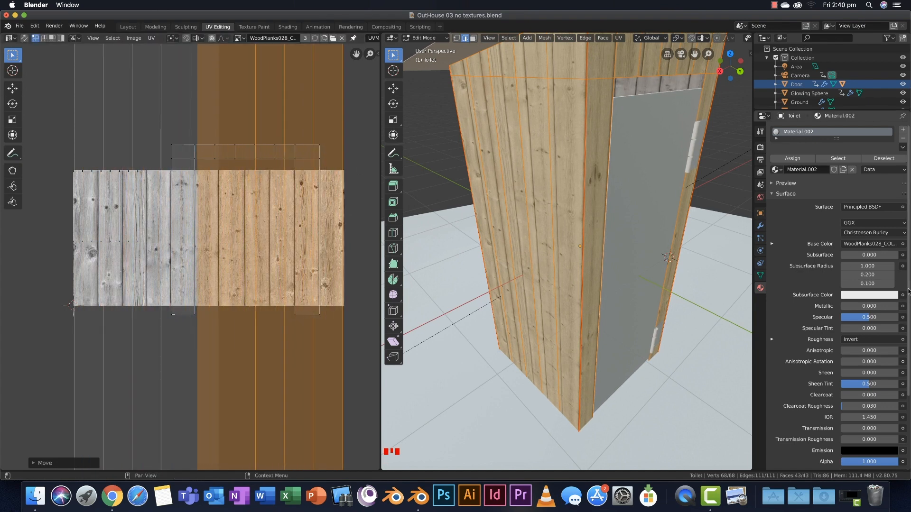
Check the opposite side wall in the model and scale its UV island slightly up so its left edge meets the plank seam.
{"action": "middle_click_drag", "start_coordinate": [632, 262], "coordinate": [572, 254]}
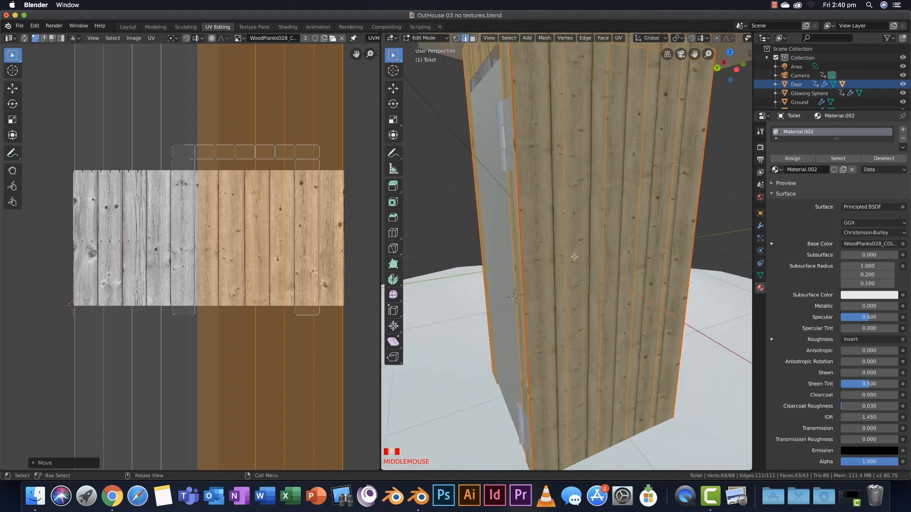
{"action": "scroll", "coordinate": [499, 231], "scroll_direction": "down", "scroll_amount": 2}
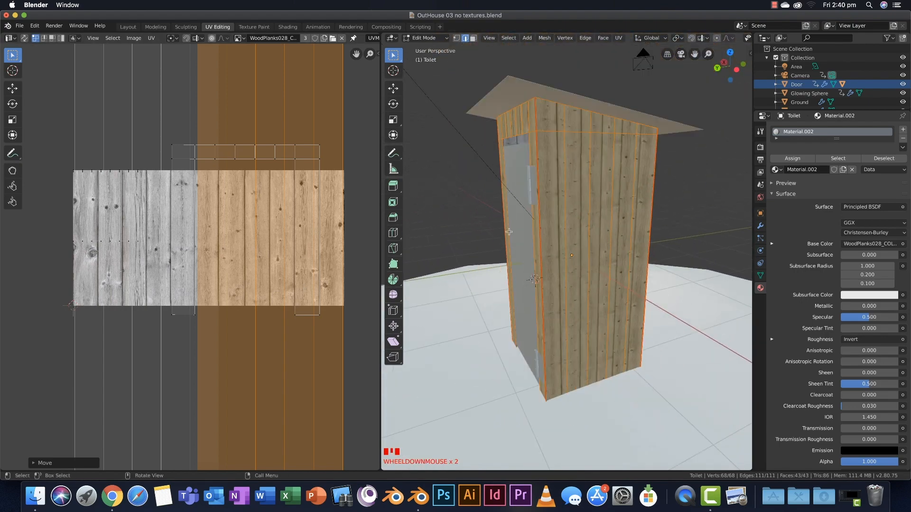
{"action": "middle_click_drag", "start_coordinate": [583, 244], "coordinate": [586, 246]}
{"action": "scroll", "coordinate": [586, 246], "scroll_direction": "down", "scroll_amount": 1}
{"action": "scroll", "coordinate": [261, 244], "scroll_direction": "up", "scroll_amount": 2}
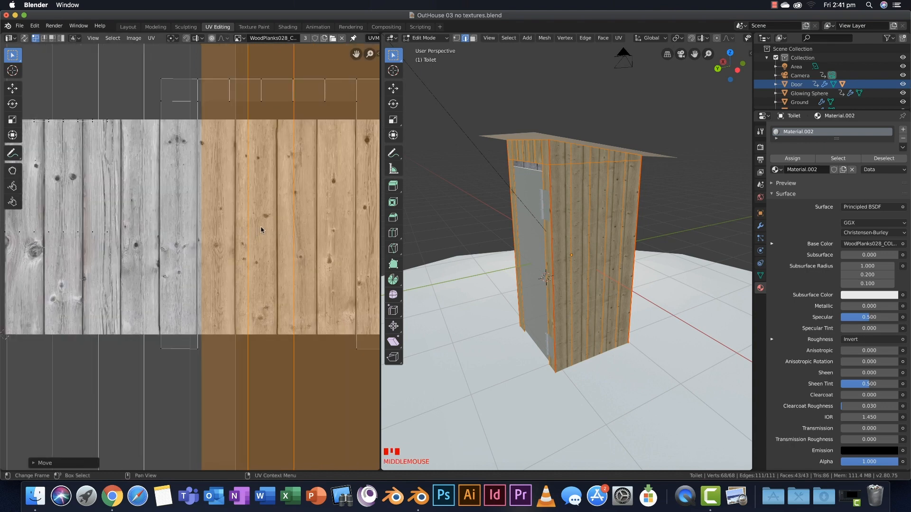
{"action": "key", "text": "s"}
{"action": "left_click", "coordinate": [287, 209]}
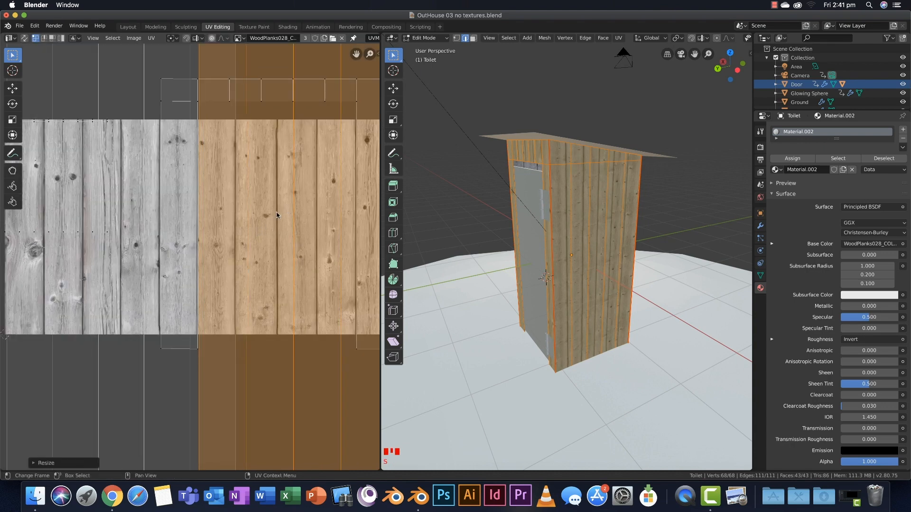
Select only the back wall's linked UV island and move it right over the planks.
{"action": "scroll", "coordinate": [198, 250], "scroll_direction": "down", "scroll_amount": 2}
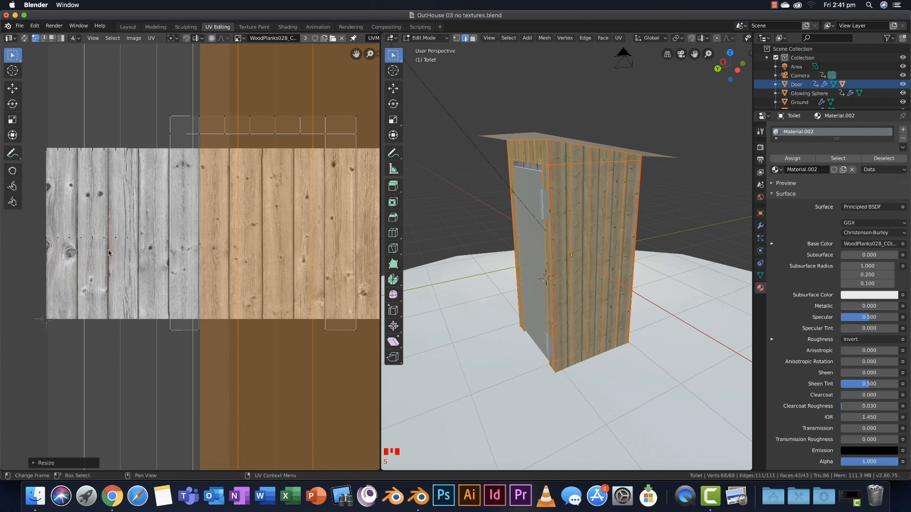
{"action": "key", "text": "a"}
{"action": "key", "text": "a"}
{"action": "key", "text": "a"}
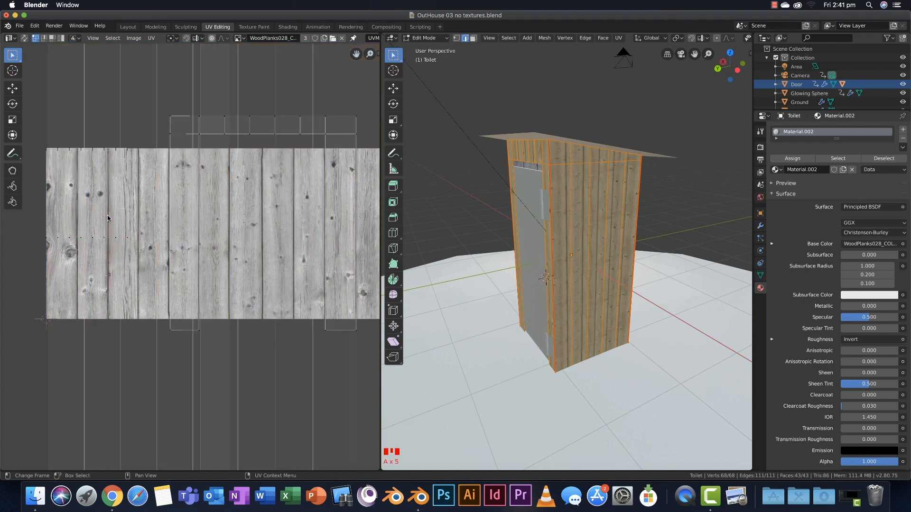
{"action": "key", "text": "l"}
{"action": "middle_click_drag", "start_coordinate": [546, 251], "coordinate": [475, 247]}
{"action": "key", "text": "g"}
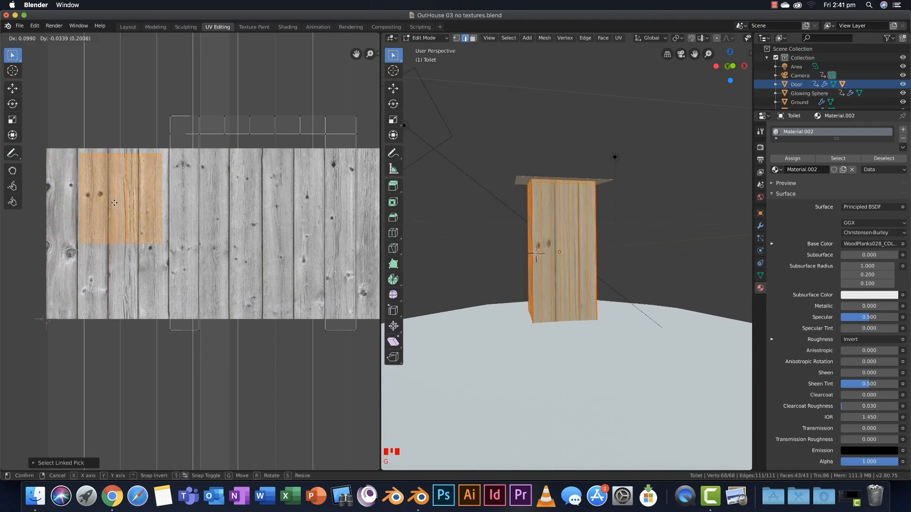
{"action": "left_click", "coordinate": [122, 205]}
Scale the back wall's UV island up to a width of about six planks.
{"action": "scroll", "coordinate": [251, 304], "scroll_direction": "down", "scroll_amount": 3}
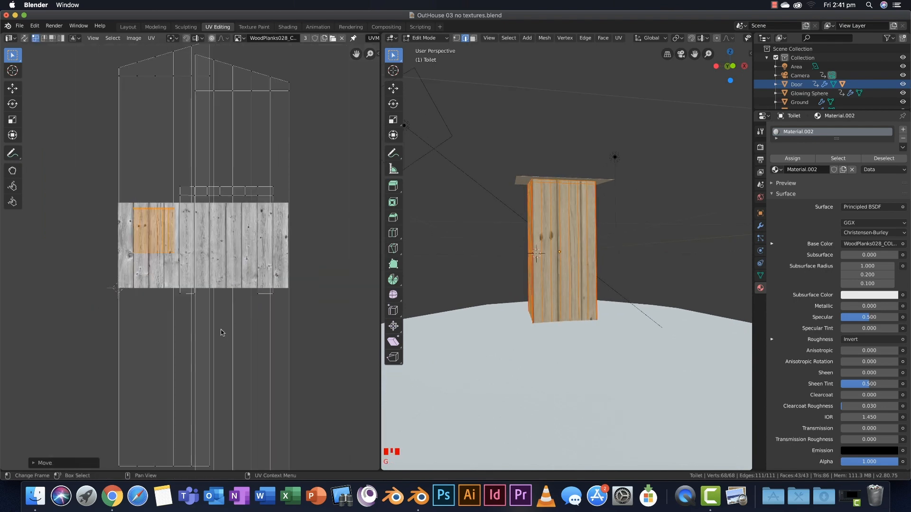
{"action": "key", "text": "s"}
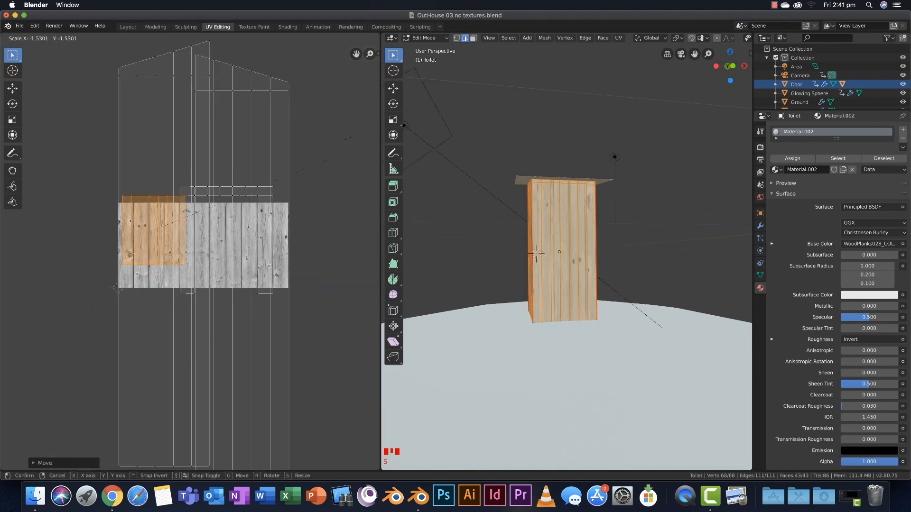
{"action": "left_click", "coordinate": [44, 435]}
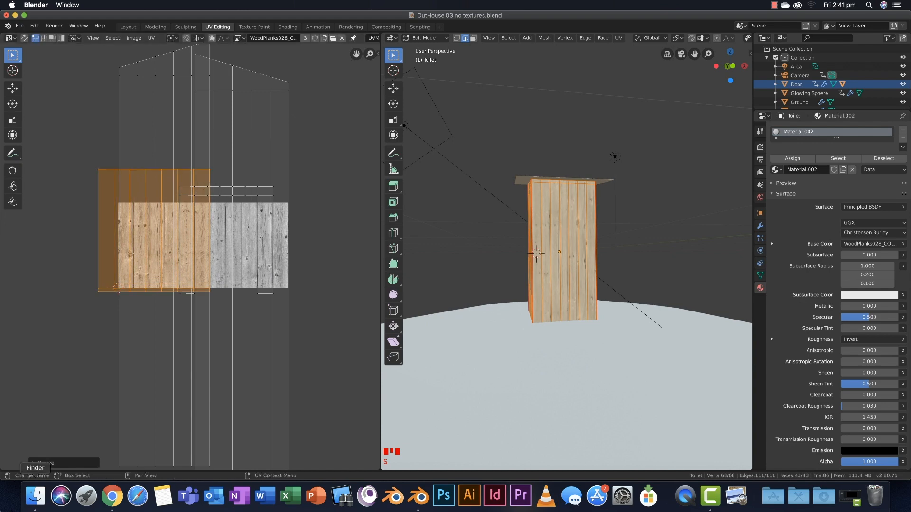
{"action": "scroll", "coordinate": [205, 239], "scroll_direction": "up", "scroll_amount": 4}
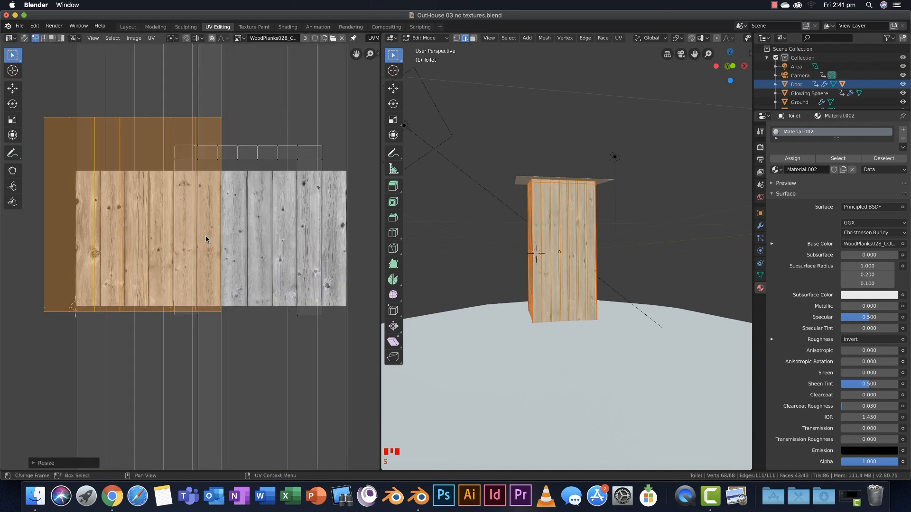
{"action": "key", "text": "s"}
{"action": "left_click", "coordinate": [117, 202]}
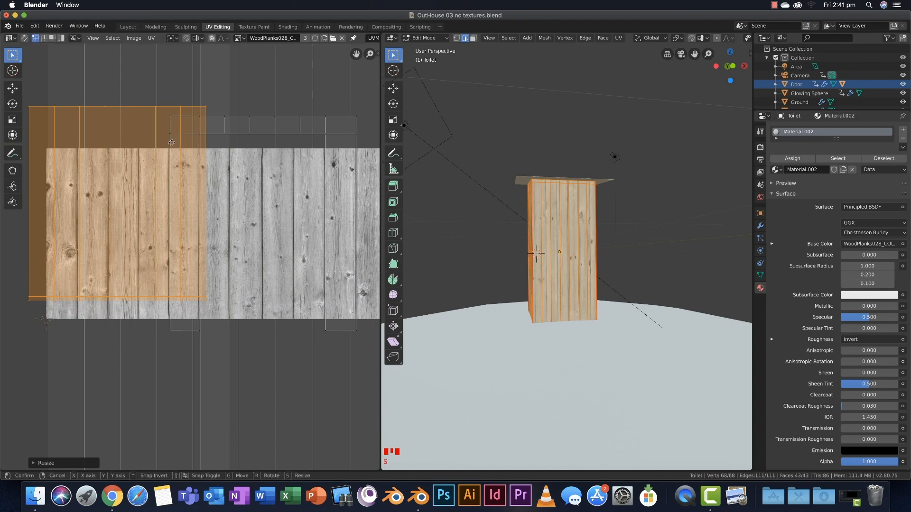
Move the back wall's UV island to the texture's left edge and enlarge it slightly so its right edge meets the plank seam.
{"action": "key", "text": "g"}
{"action": "left_click", "coordinate": [187, 158]}
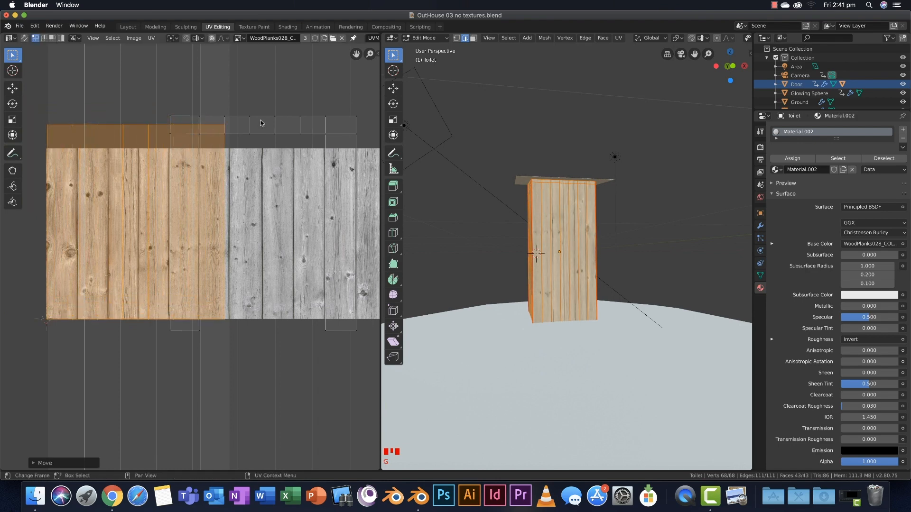
{"action": "key", "text": "s"}
{"action": "left_click", "coordinate": [265, 118]}
{"action": "key", "text": "g"}
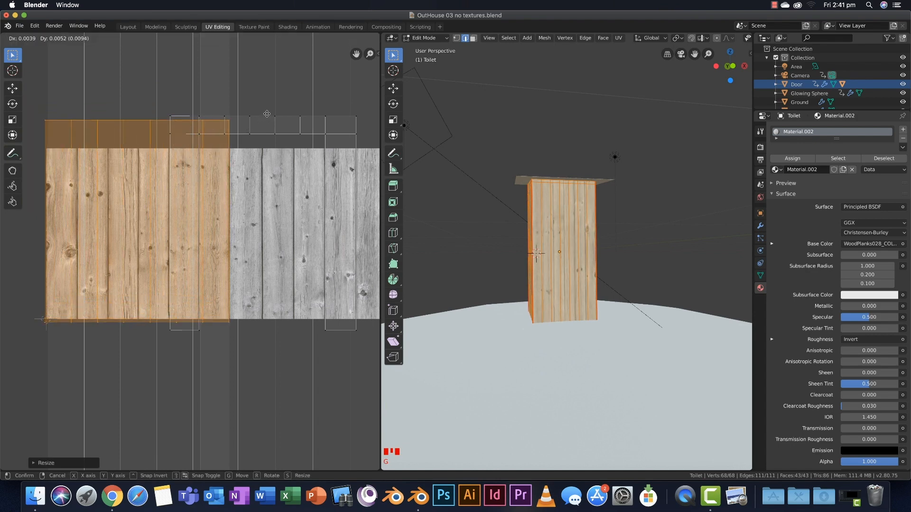
{"action": "left_click", "coordinate": [268, 114]}
Move the back wall's UV island down so its top edge lines up with the texture's top edge.
{"action": "scroll", "coordinate": [602, 235], "scroll_direction": "up", "scroll_amount": 7}
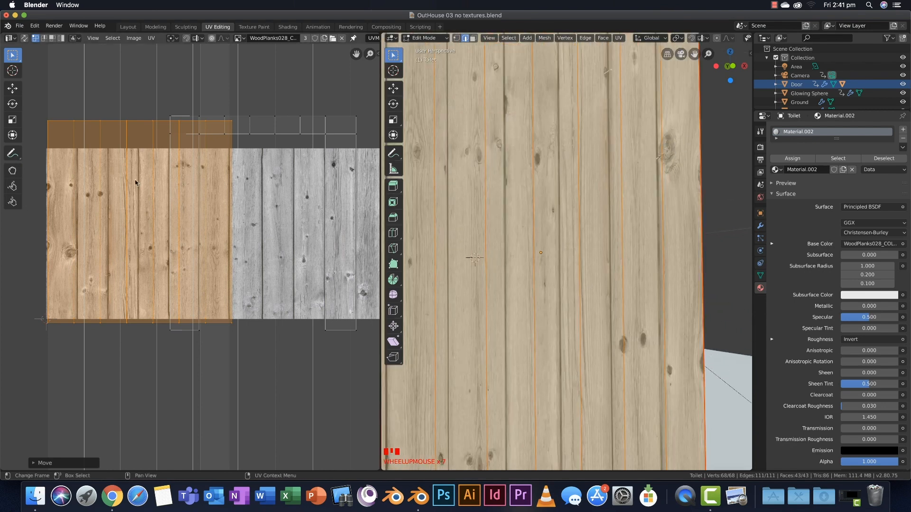
{"action": "key", "text": "g"}
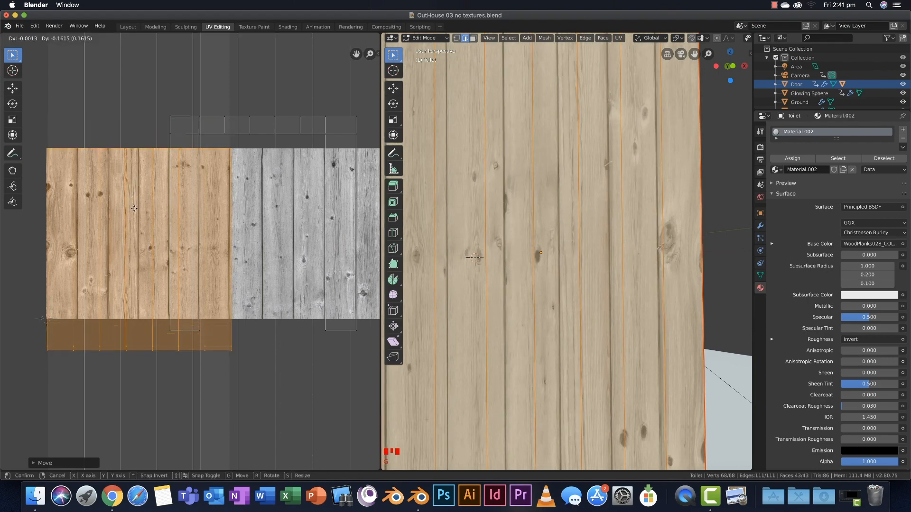
{"action": "left_click", "coordinate": [134, 209]}
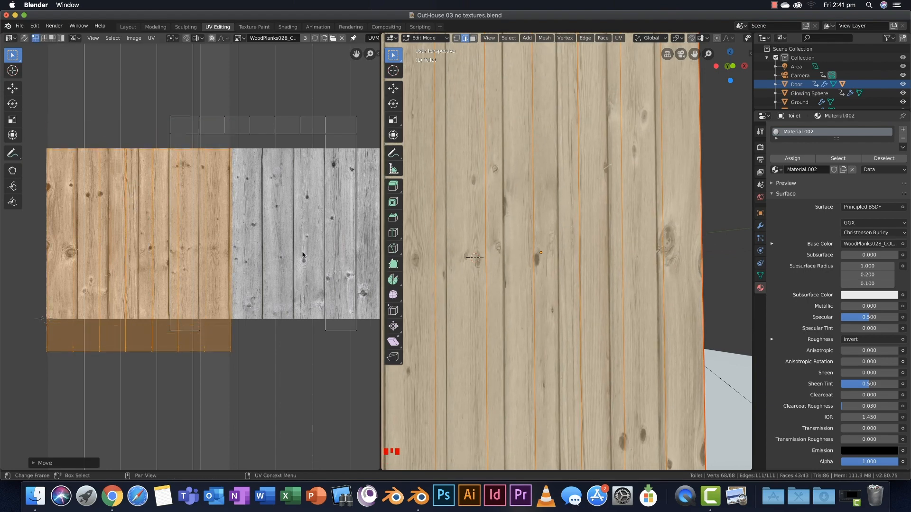
Stretch the back wall's UV island vertically to about 1.5 times its height.
{"action": "scroll", "coordinate": [186, 211], "scroll_direction": "down", "scroll_amount": 3}
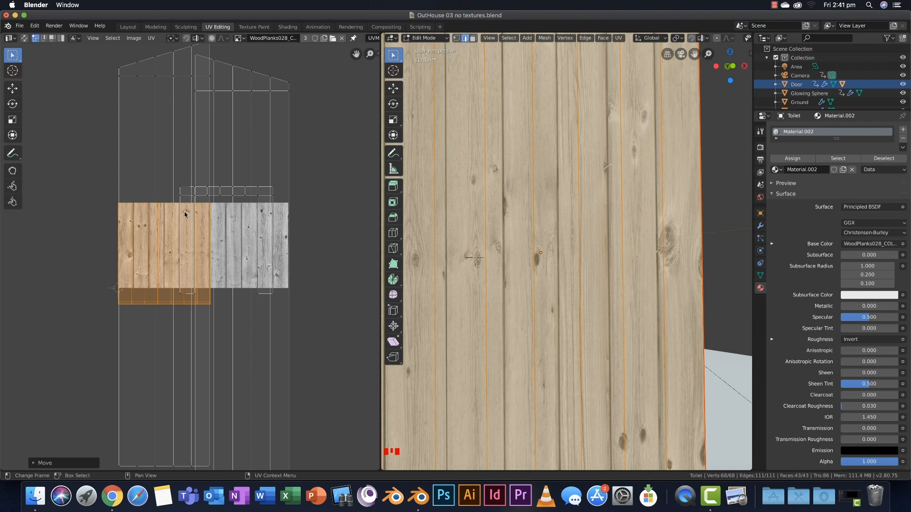
{"action": "key", "text": "s"}
{"action": "key", "text": "y"}
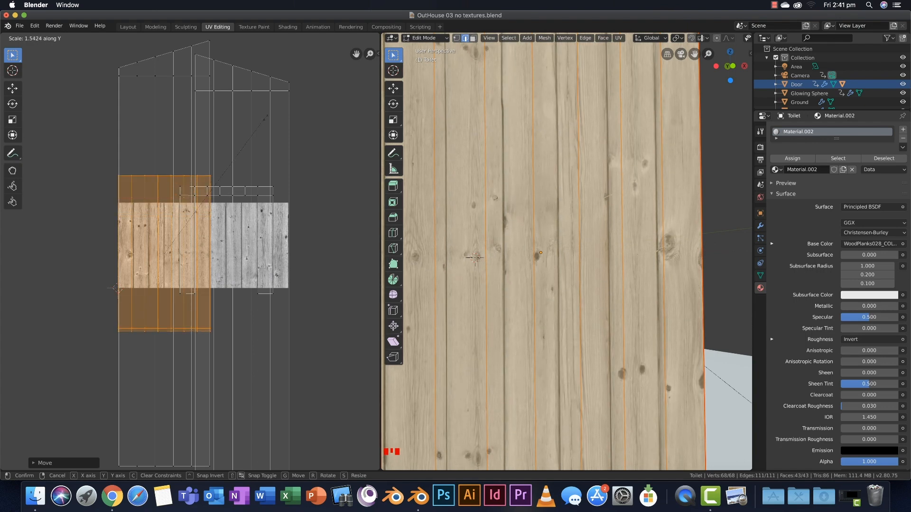
{"action": "left_click", "coordinate": [265, 122]}
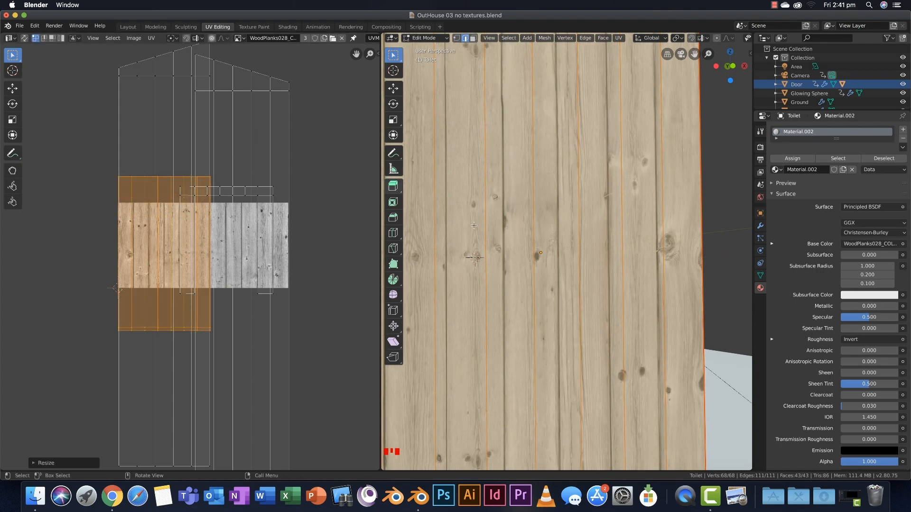
{"action": "scroll", "coordinate": [535, 234], "scroll_direction": "down", "scroll_amount": 3}
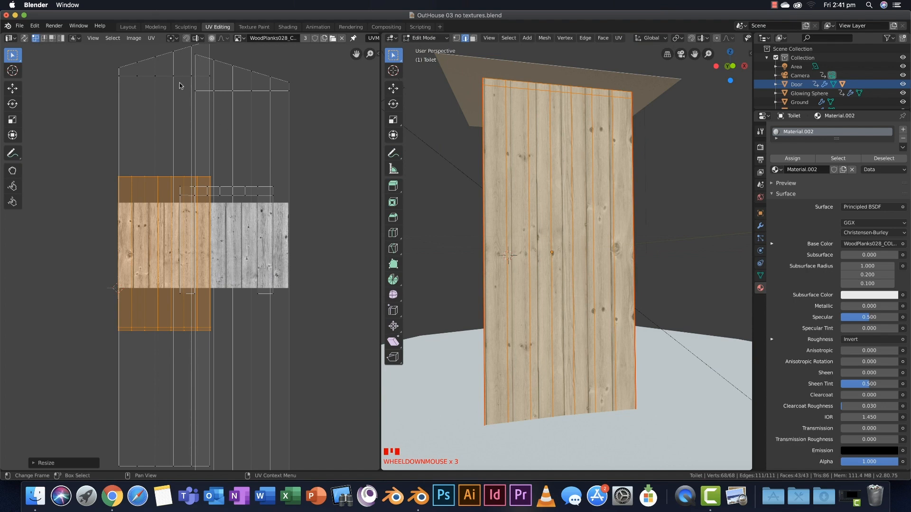
Select only the tall side wall UV island over the texture's left half and scale it vertically to about 0.39, near the back wall island's height.
{"action": "key", "text": "a"}
{"action": "key", "text": "a"}
{"action": "key", "text": "a"}
{"action": "key", "text": "a"}
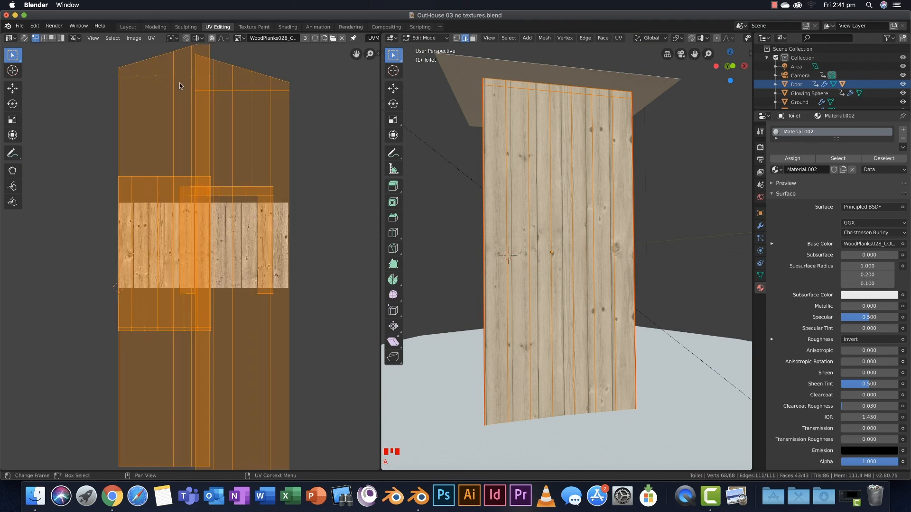
{"action": "key", "text": "l"}
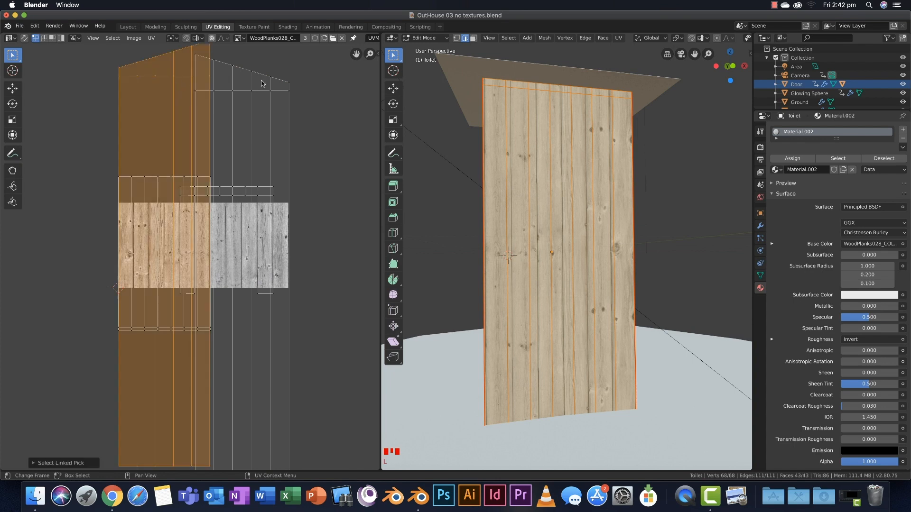
{"action": "key", "text": "s"}
{"action": "key", "text": "y"}
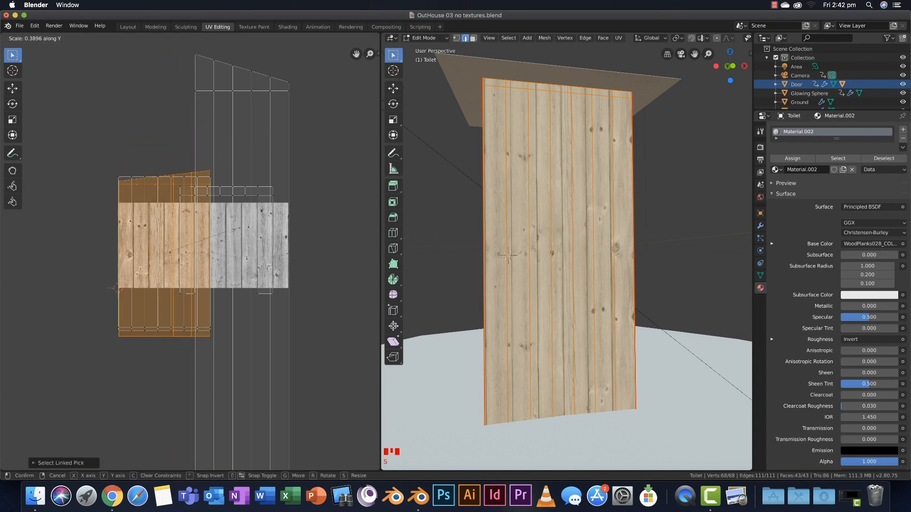
{"action": "left_click", "coordinate": [238, 239]}
{"action": "middle_click_drag", "start_coordinate": [546, 143], "coordinate": [588, 119]}
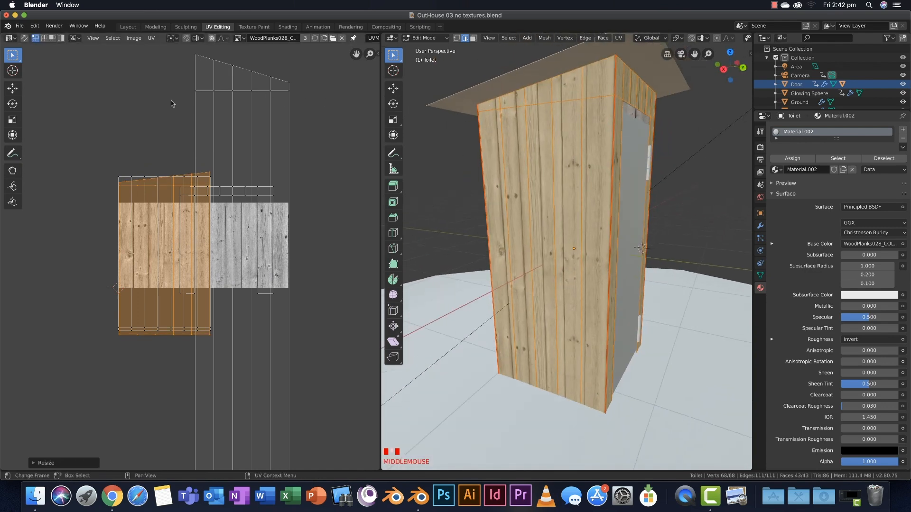
{"action": "key", "text": "s"}
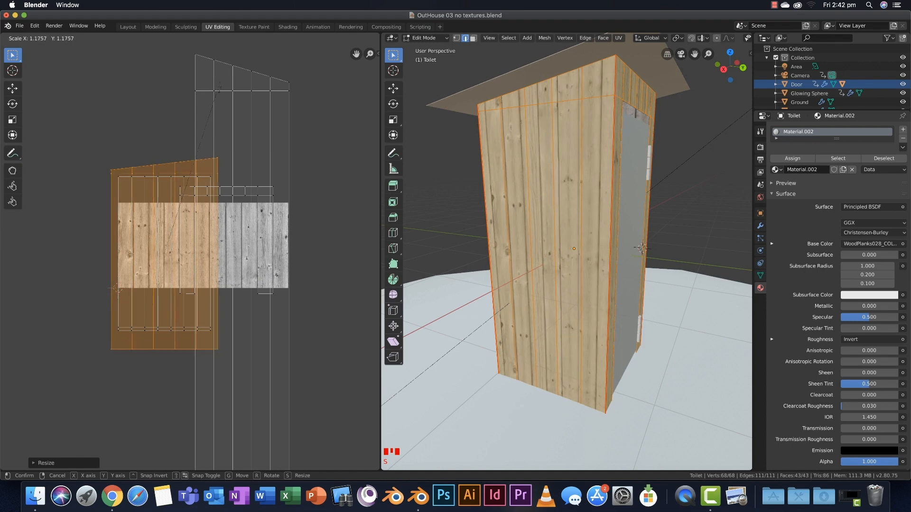
{"action": "left_click", "coordinate": [520, 171]}
{"action": "middle_click_drag", "start_coordinate": [521, 171], "coordinate": [518, 314]}
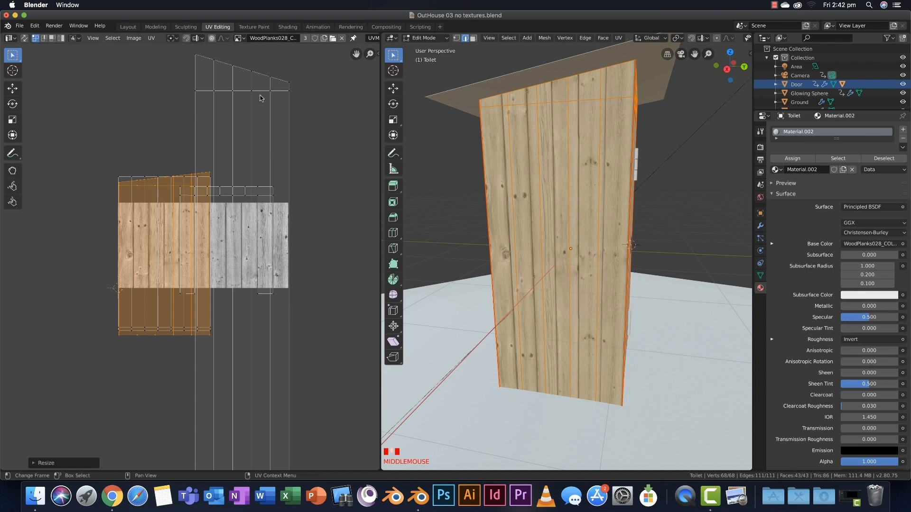
Select only the other side wall's linked UV island and shrink it vertically to roughly the height of the other wall islands.
{"action": "key", "text": "l"}
{"action": "key", "text": "alt+a"}
{"action": "key", "text": "l"}
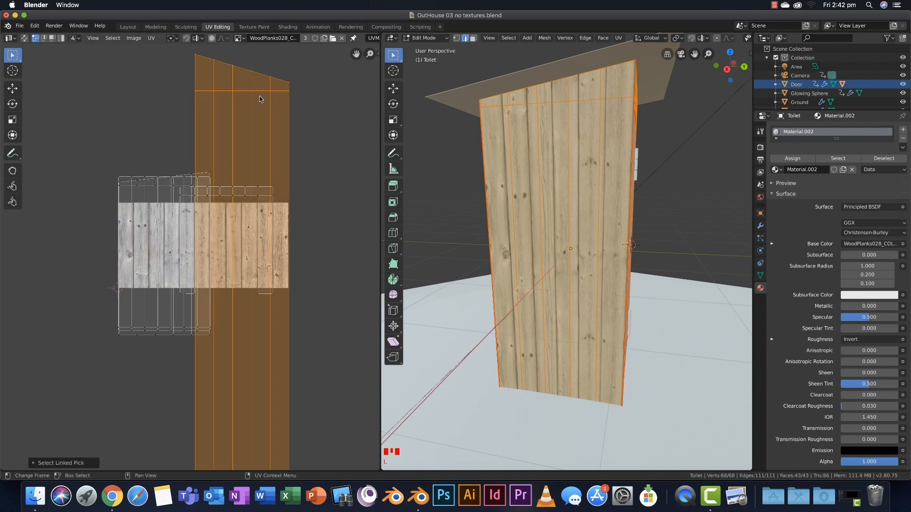
{"action": "key", "text": "s"}
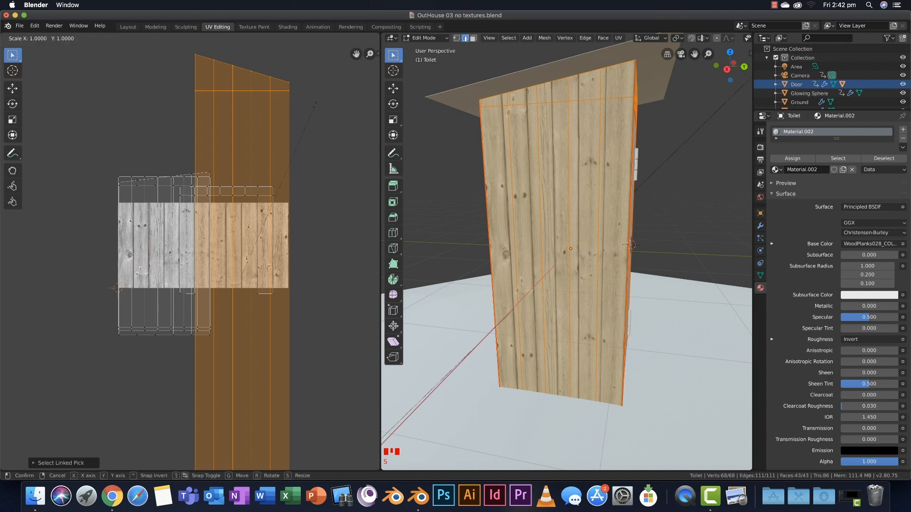
{"action": "key", "text": "y"}
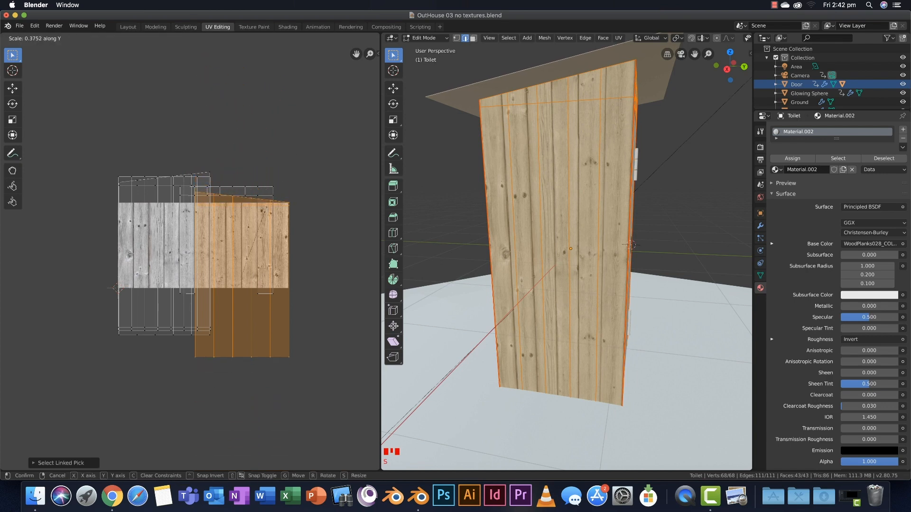
{"action": "left_click", "coordinate": [265, 210]}
Move the second side wall's UV island straight up by about 0.125 so it lines up with the other wall islands.
{"action": "key", "text": "g"}
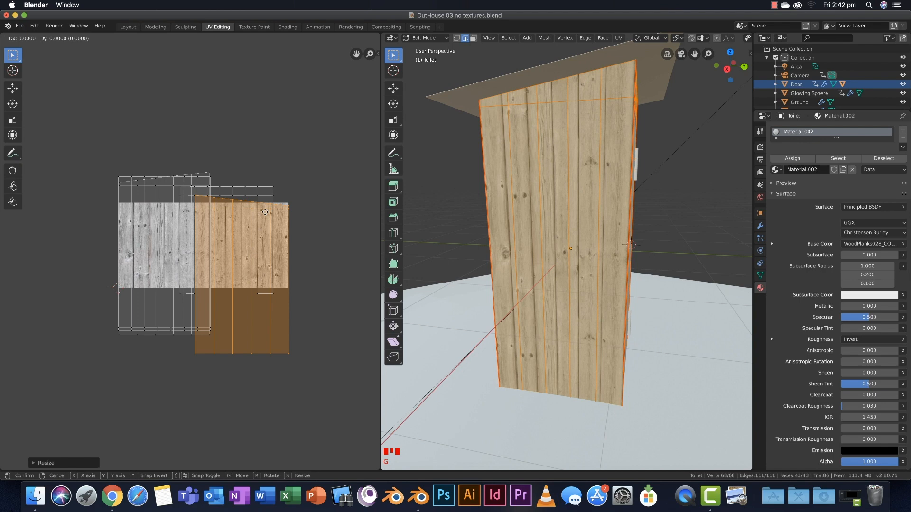
{"action": "key", "text": "g"}
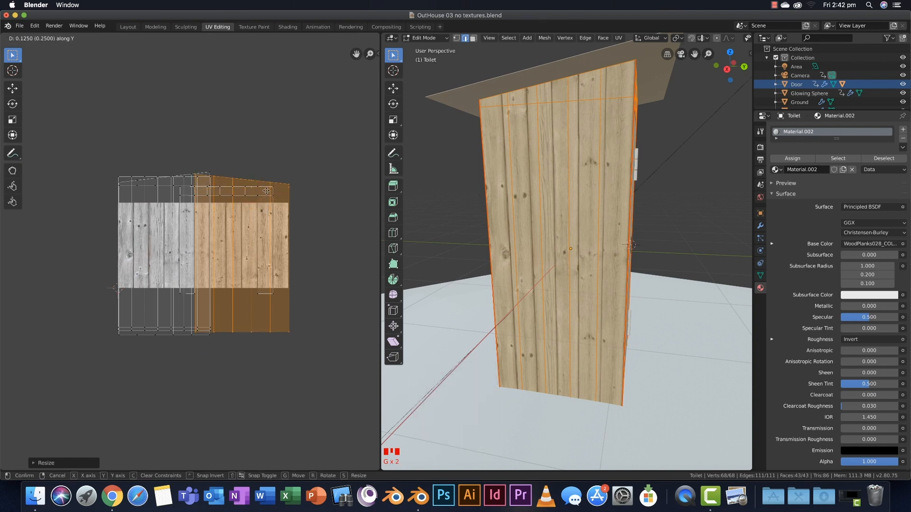
{"action": "left_click", "coordinate": [266, 190]}
{"action": "middle_click_drag", "start_coordinate": [467, 178], "coordinate": [526, 181]}
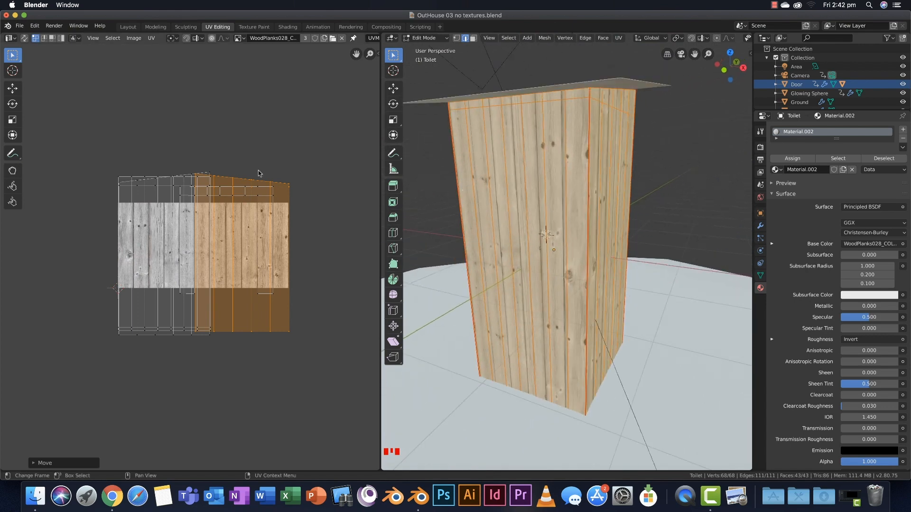
Leave the Toilet's edit mode, select the Door object and enter edit mode on it.
{"action": "middle_click_drag", "start_coordinate": [674, 166], "coordinate": [604, 142]}
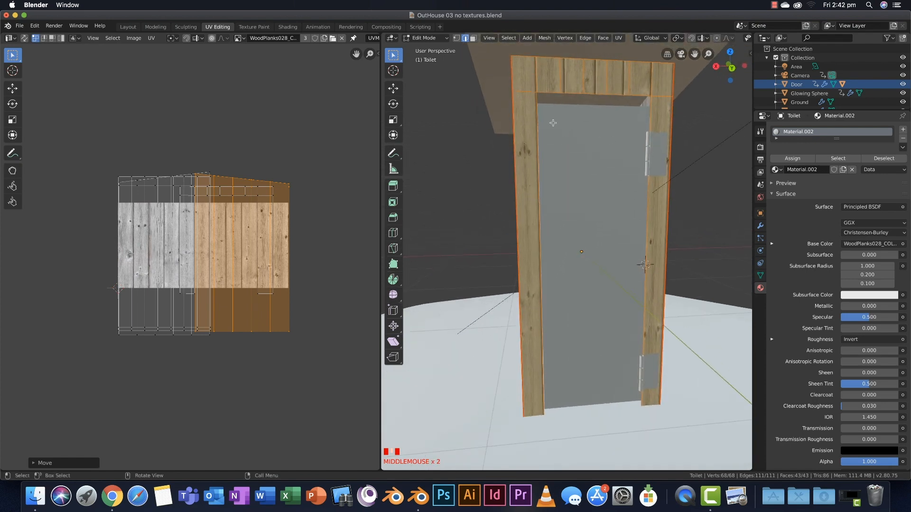
{"action": "key", "text": "Tab"}
{"action": "left_click", "coordinate": [599, 187]}
{"action": "middle_click_drag", "start_coordinate": [599, 188], "coordinate": [588, 171]}
{"action": "key", "text": "Tab"}
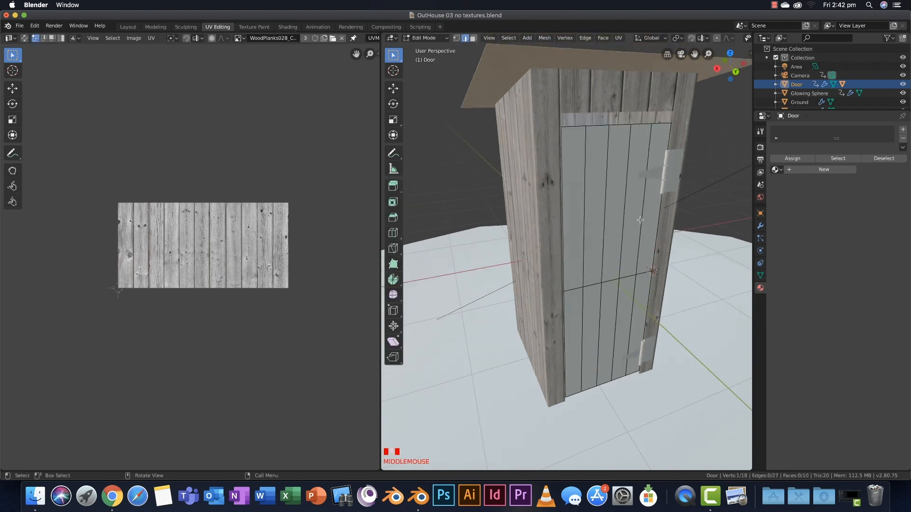
{"action": "middle_click_drag", "start_coordinate": [640, 220], "coordinate": [632, 121]}
Select all of the Door's geometry and unwrap its UVs with the standard Unwrap.
{"action": "key", "text": "a"}
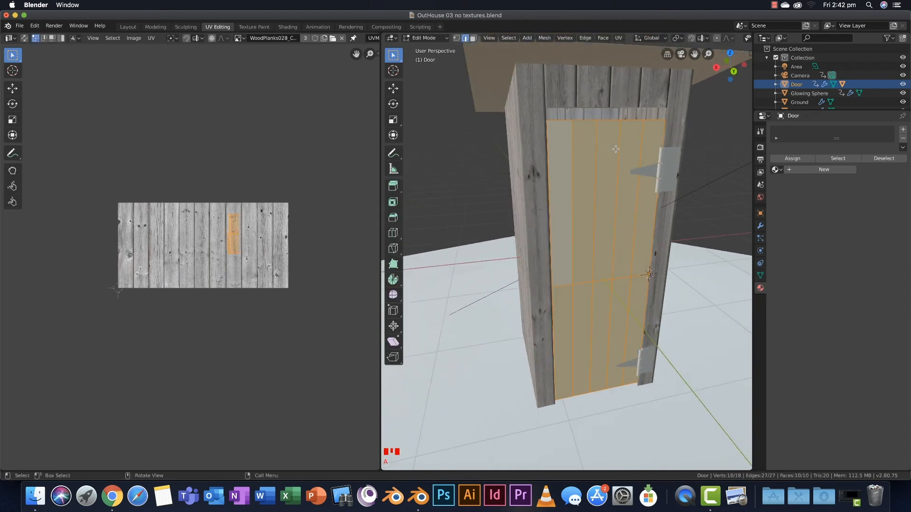
{"action": "key", "text": "u"}
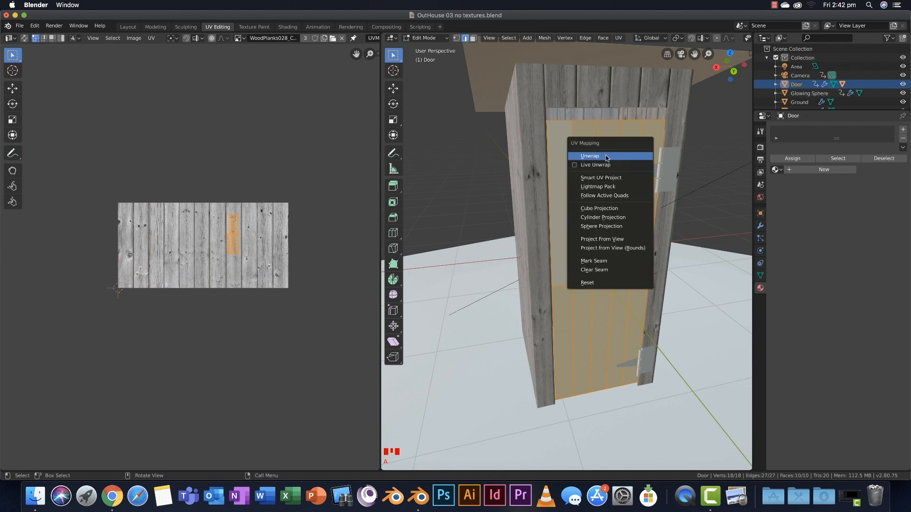
{"action": "left_click", "coordinate": [605, 155]}
{"action": "scroll", "coordinate": [162, 272], "scroll_direction": "up", "scroll_amount": 2}
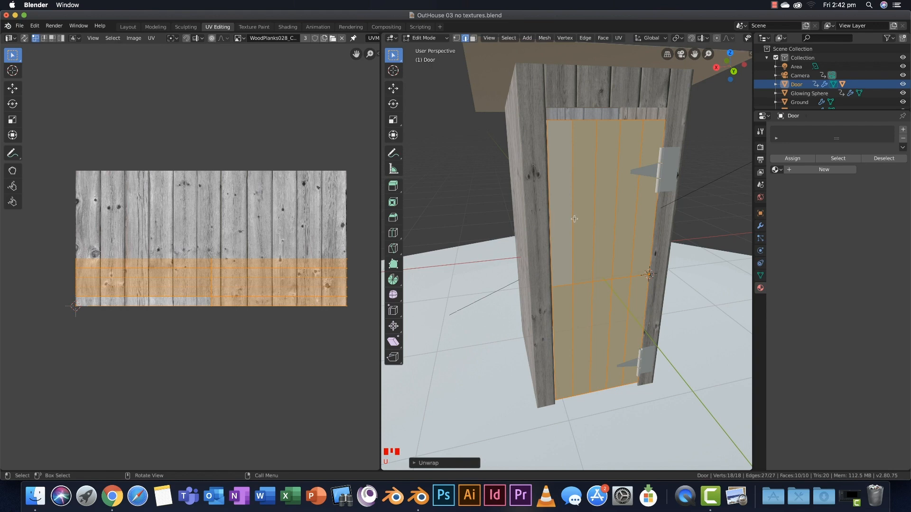
Add an empty material slot to the Door and show its material settings in the Shading workspace.
{"action": "middle_click_drag", "start_coordinate": [574, 219], "coordinate": [579, 184], "text": "shift"}
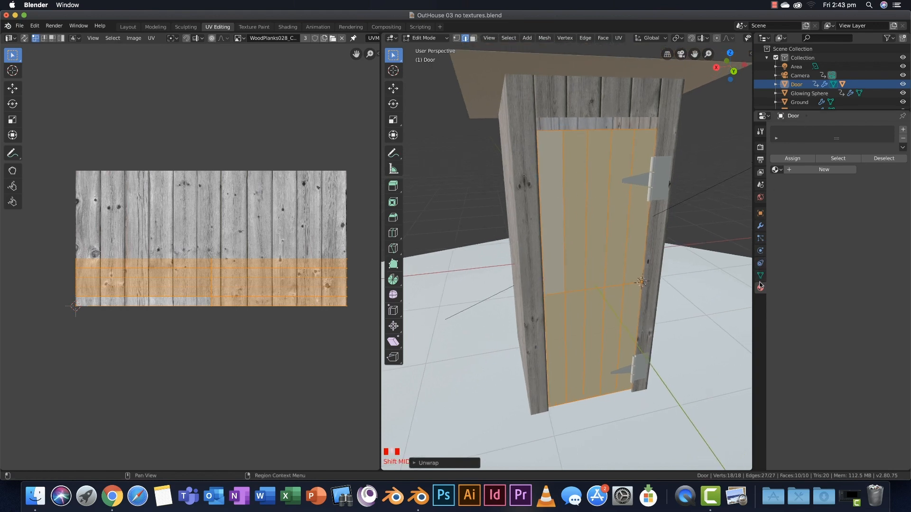
{"action": "left_click", "coordinate": [903, 130]}
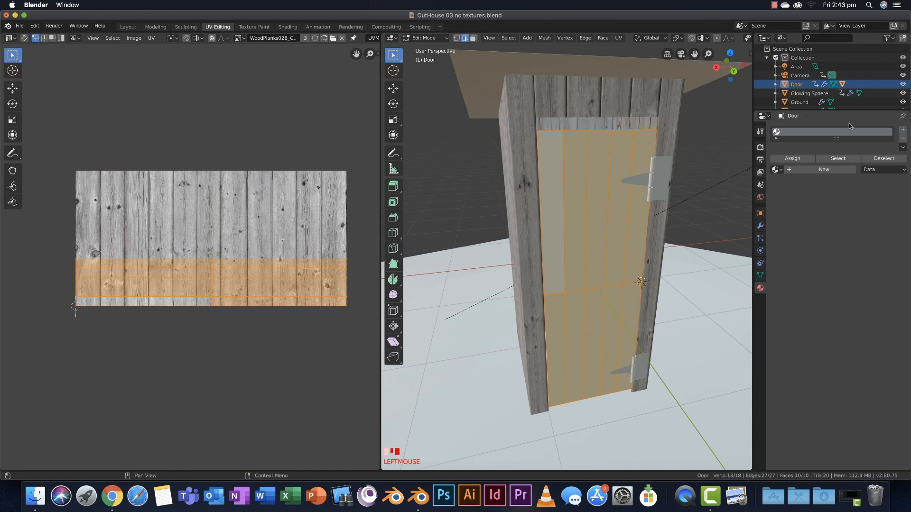
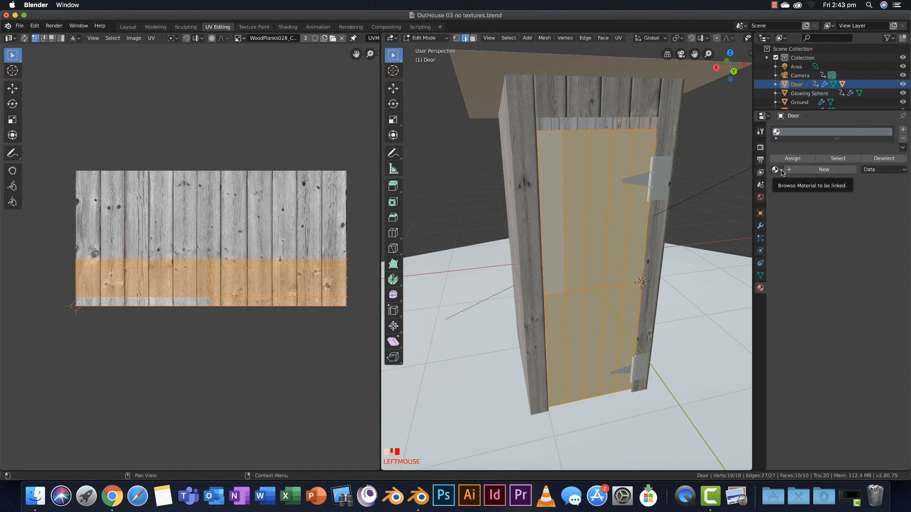
{"action": "left_click", "coordinate": [288, 27]}
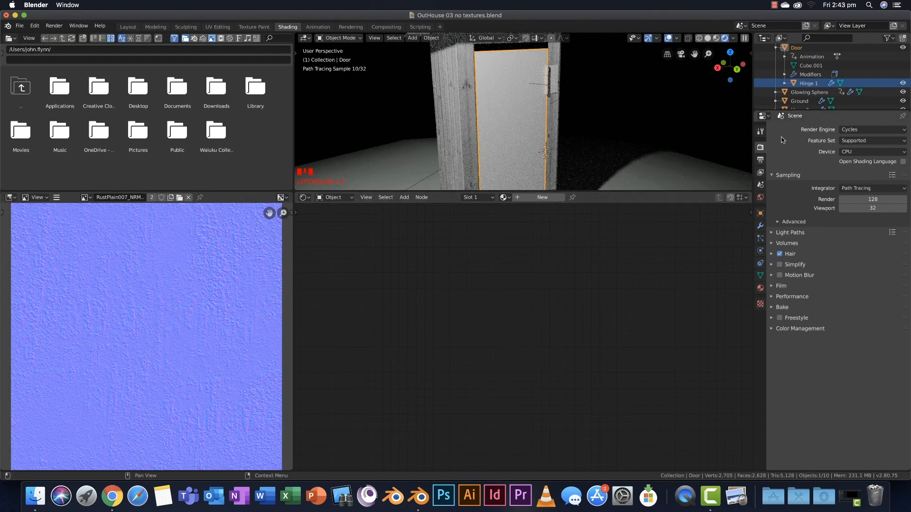
{"action": "left_click", "coordinate": [762, 286]}
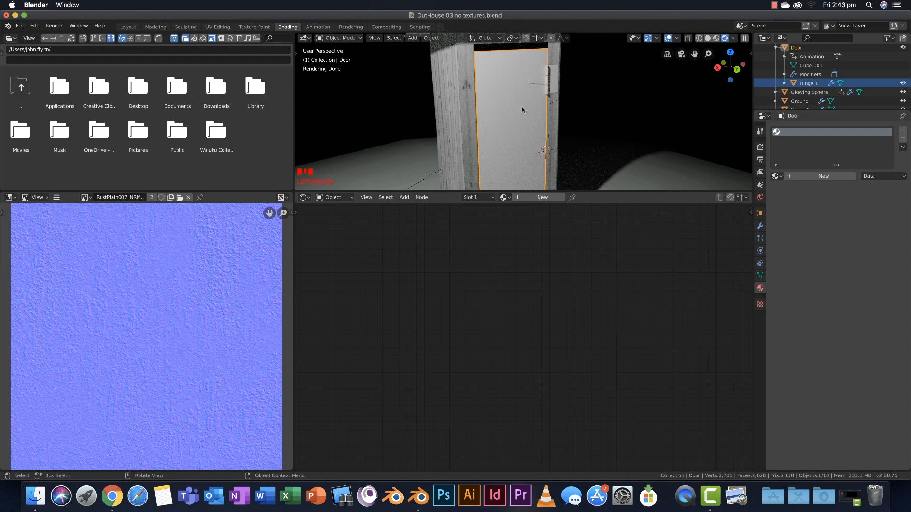
Select the Toilet in Object Mode and rename its material Material.002 to "Wood Plank TUTORIAL".
{"action": "key", "text": "Tab"}
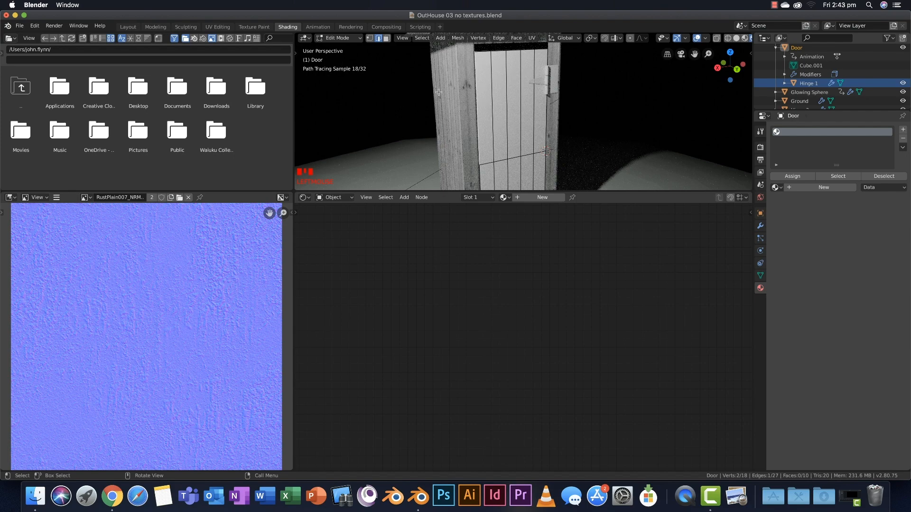
{"action": "mouse_move", "coordinate": [485, 107]}
{"action": "middle_mouse_down"}
{"action": "mouse_move", "coordinate": [479, 85]}
{"action": "mouse_move", "coordinate": [498, 50]}
{"action": "middle_mouse_up"}
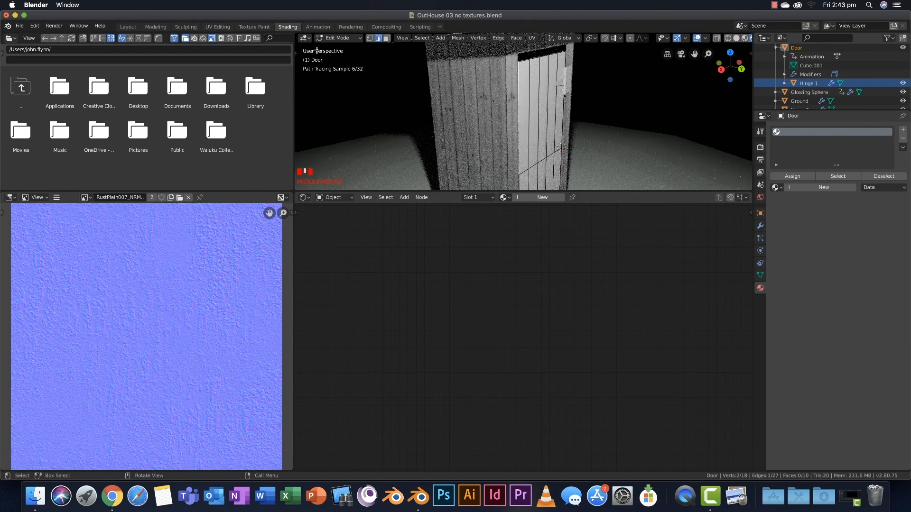
{"action": "left_click", "coordinate": [332, 42]}
{"action": "left_click", "coordinate": [335, 46]}
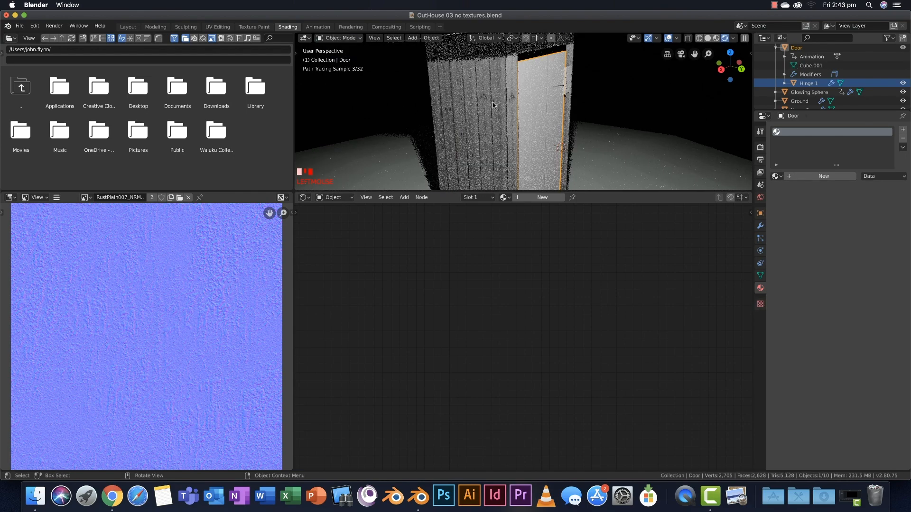
{"action": "left_click", "coordinate": [493, 102]}
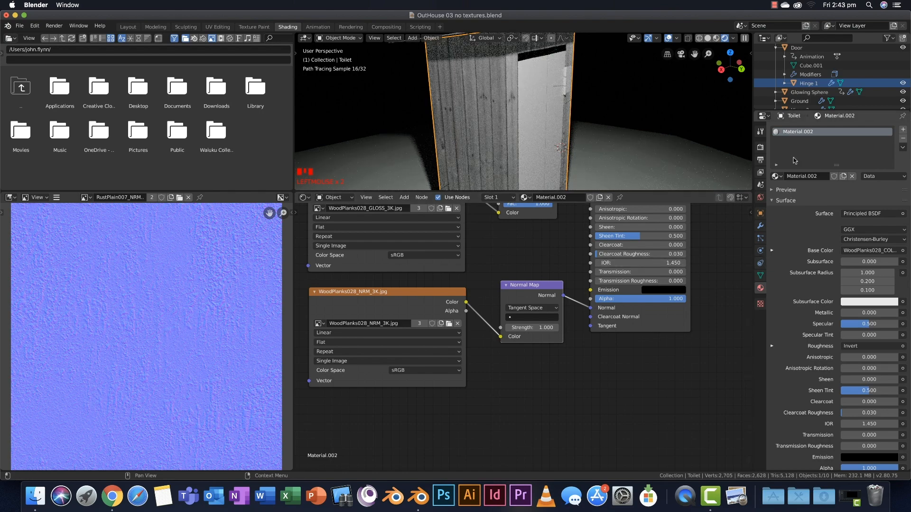
{"action": "double_click", "coordinate": [806, 133]}
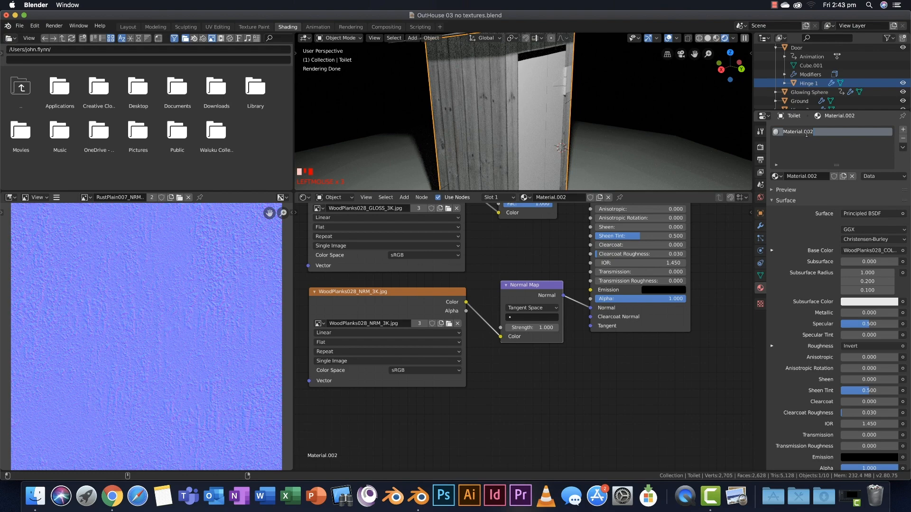
{"action": "type", "text": "Wood Plank TUTORIAL"}
{"action": "key", "text": "Return"}
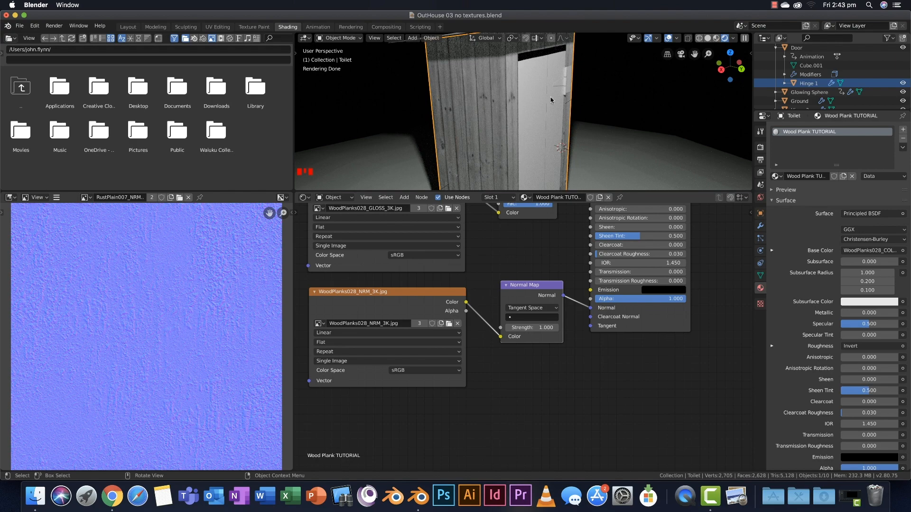
Select the Door and link the existing "Wood Plank TUTORIAL" material to its empty slot.
{"action": "left_click", "coordinate": [536, 110]}
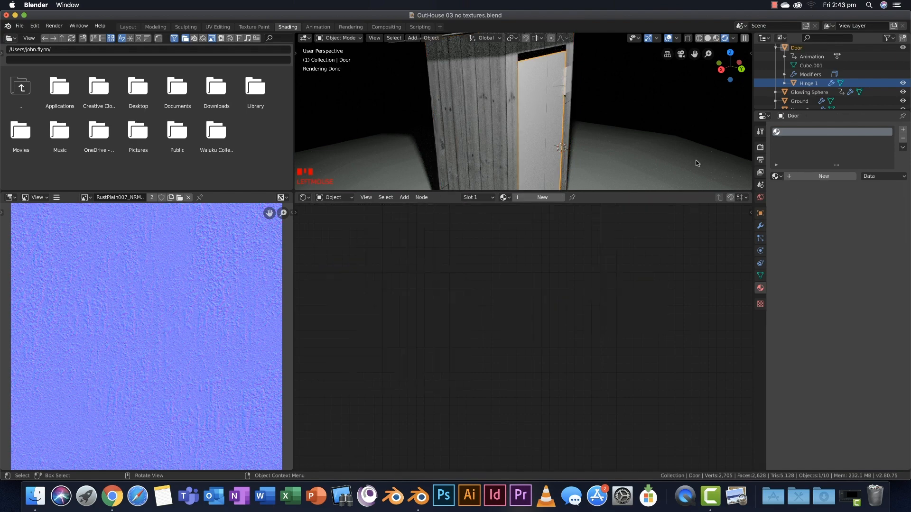
{"action": "left_click", "coordinate": [775, 176]}
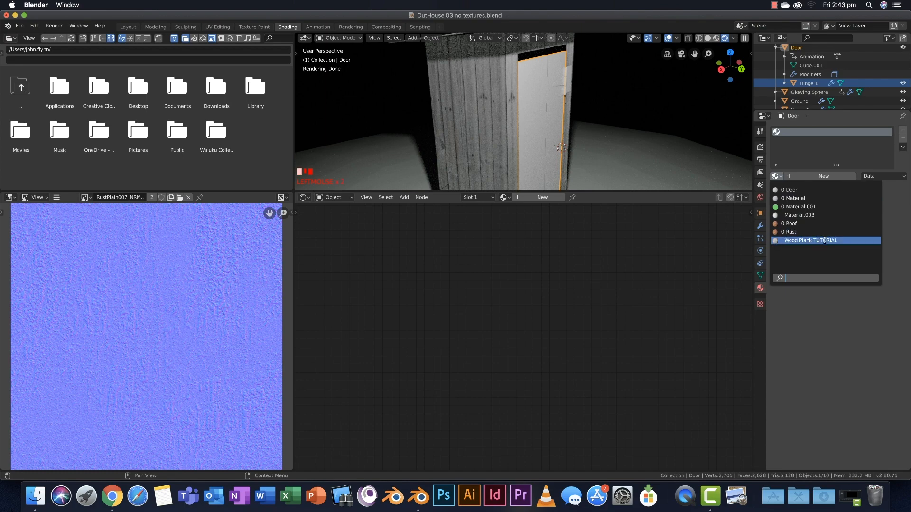
{"action": "left_click", "coordinate": [825, 241]}
{"action": "middle_click_drag", "start_coordinate": [510, 268], "coordinate": [583, 347], "text": "shift"}
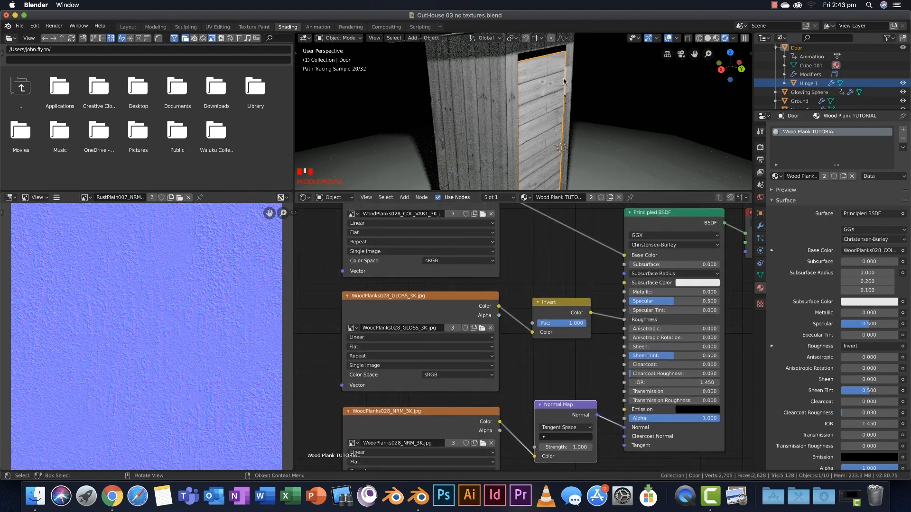
{"action": "middle_click_drag", "start_coordinate": [683, 303], "coordinate": [642, 311]}
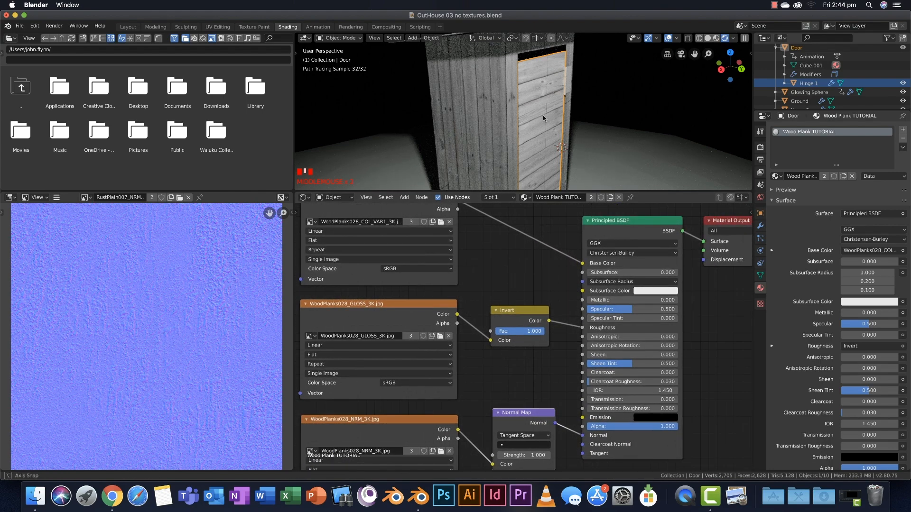
Switch to the UV Editing workspace, select all of the door's faces and rotate their UVs by 90 degrees.
{"action": "middle_click_drag", "start_coordinate": [543, 115], "coordinate": [493, 115]}
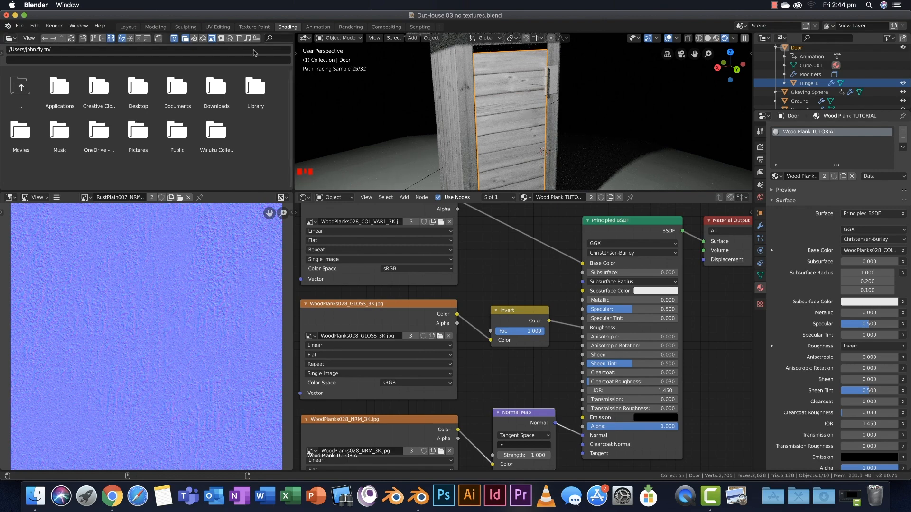
{"action": "left_click", "coordinate": [223, 27]}
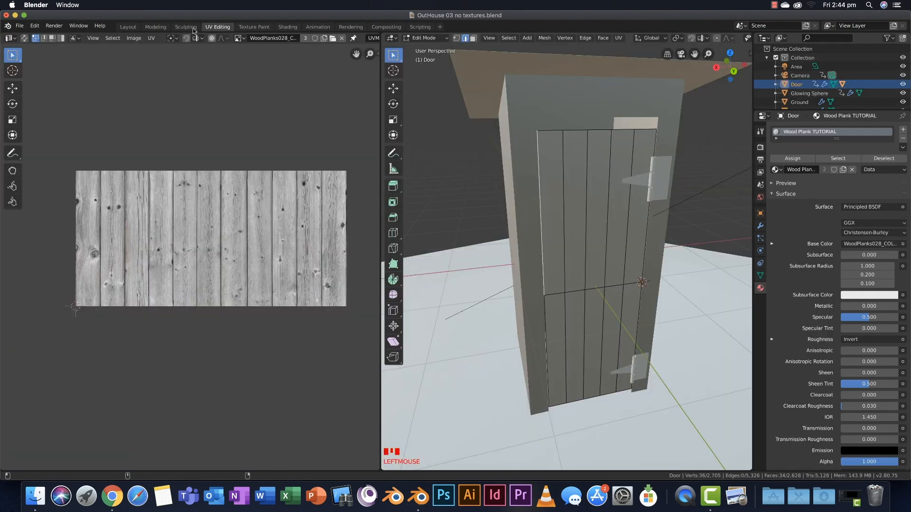
{"action": "key", "text": "a"}
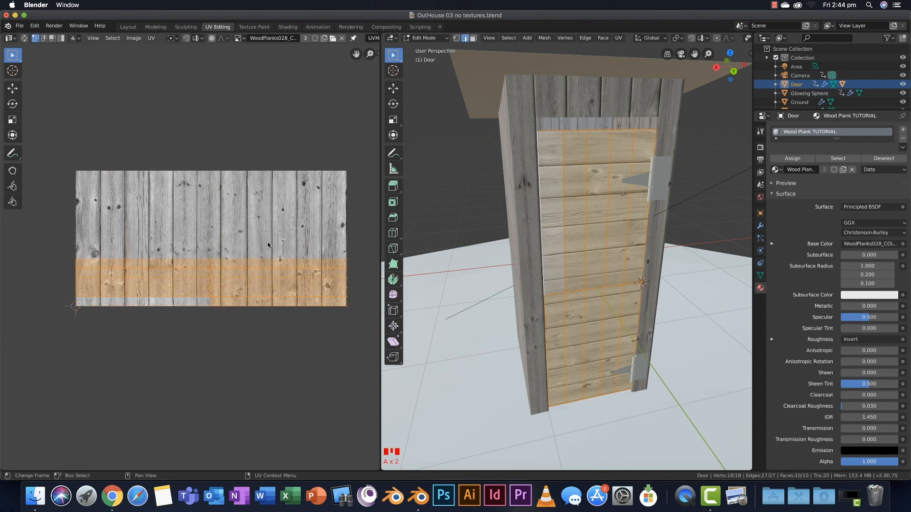
{"action": "key", "text": "r"}
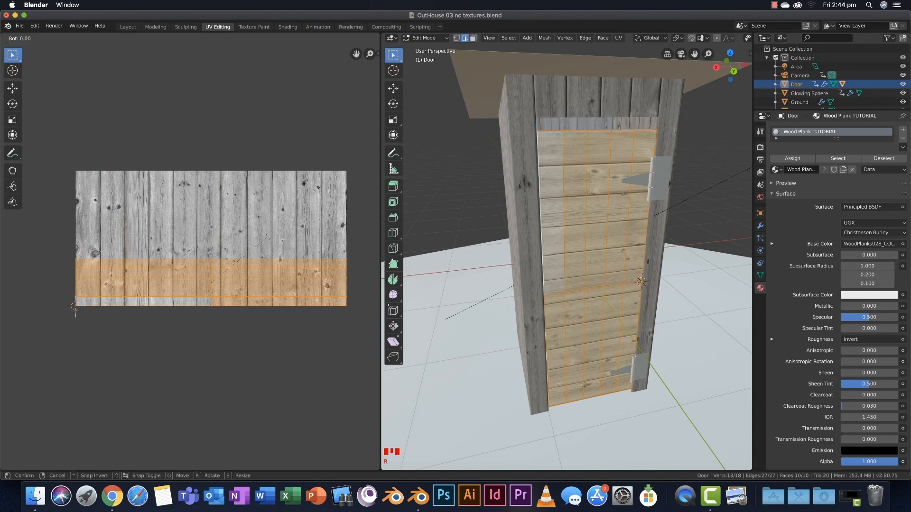
{"action": "type", "text": "90"}
{"action": "key", "text": "Return"}
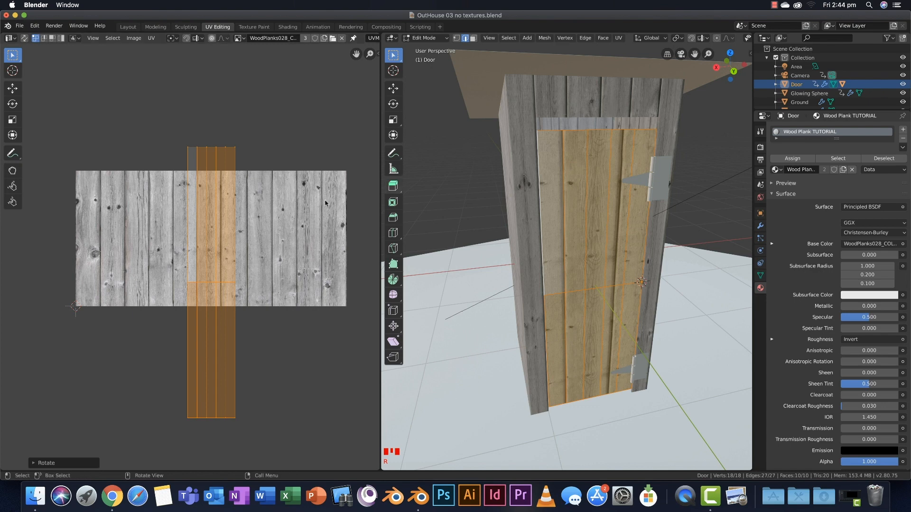
Scale the door's UVs to about 1.95 along X and move them so their edge meets a plank seam.
{"action": "scroll", "coordinate": [287, 190], "scroll_direction": "up", "scroll_amount": 1}
{"action": "key", "text": "s"}
{"action": "key", "text": "x"}
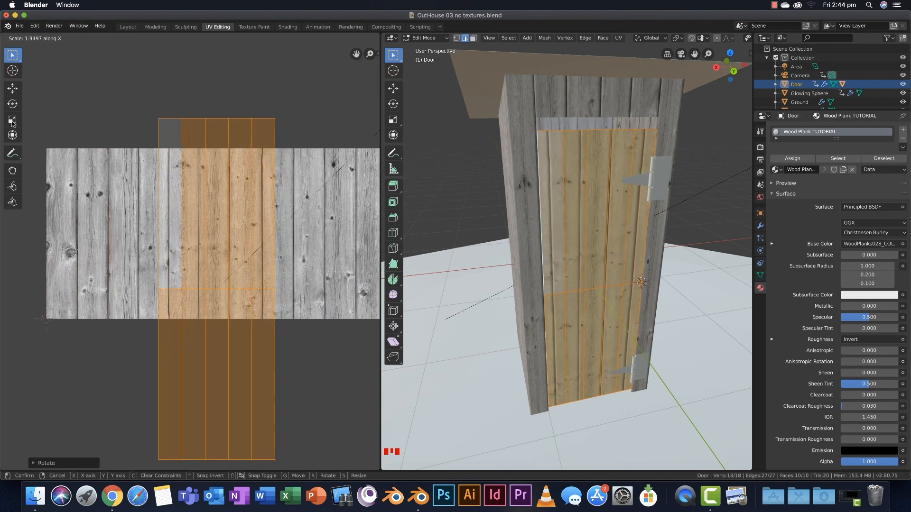
{"action": "key", "text": "Return"}
{"action": "key", "text": "g"}
{"action": "left_click", "coordinate": [371, 118]}
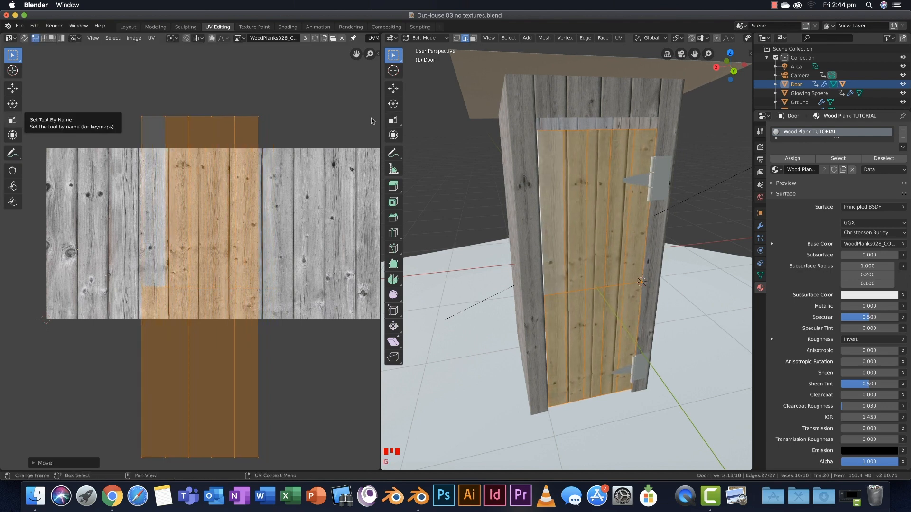
Widen the door's UVs slightly along X so both side edges line up with plank seams in the texture.
{"action": "key", "text": "s"}
{"action": "key", "text": "x"}
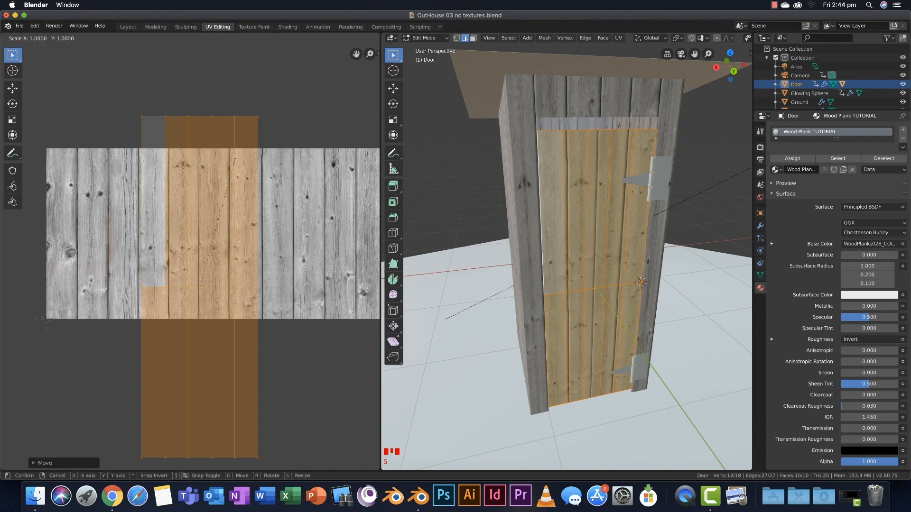
{"action": "left_click", "coordinate": [241, 157]}
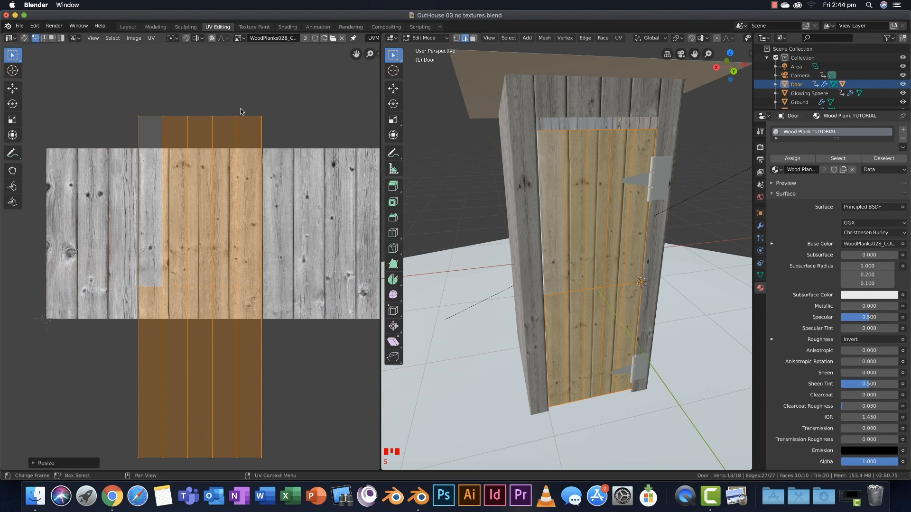
Shrink the door's UVs along Y and move them so they fit inside the height of the plank texture.
{"action": "key", "text": "s"}
{"action": "key", "text": "y"}
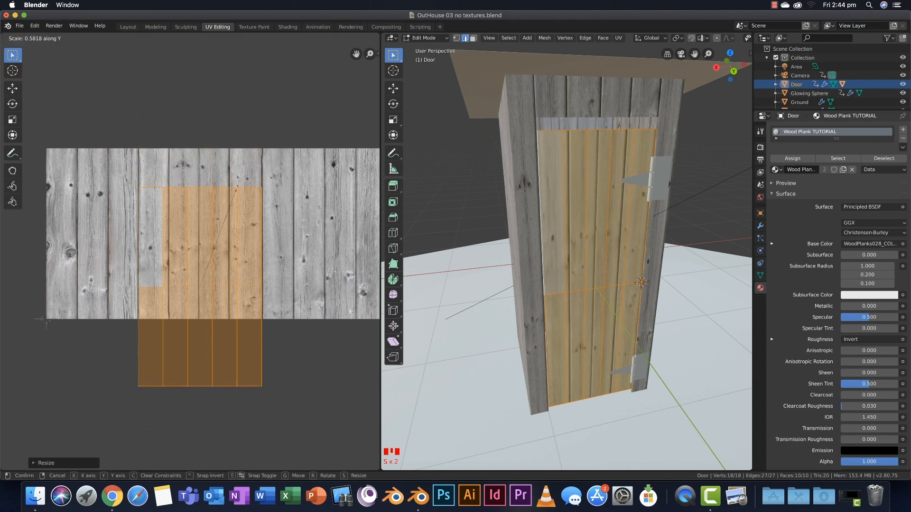
{"action": "key", "text": "g"}
{"action": "left_click", "coordinate": [238, 190]}
{"action": "key", "text": "s"}
{"action": "key", "text": "y"}
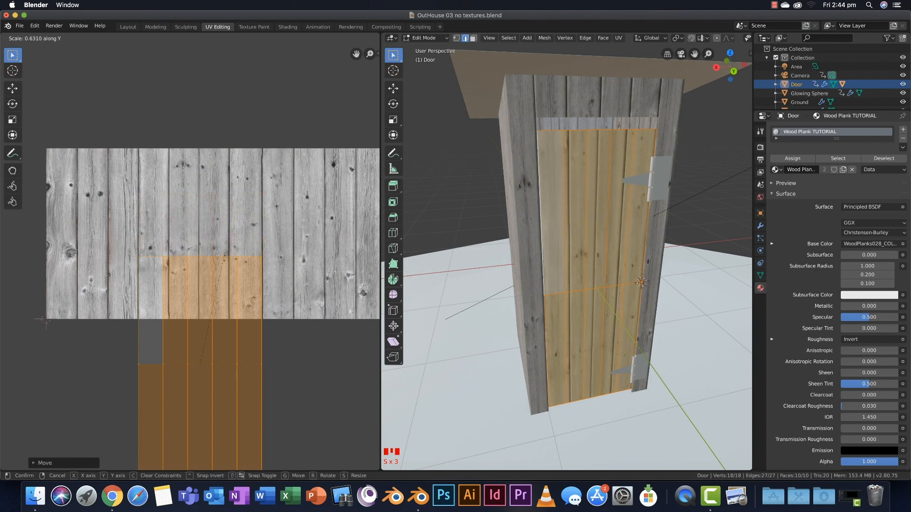
{"action": "left_click", "coordinate": [223, 322]}
{"action": "key", "text": "g"}
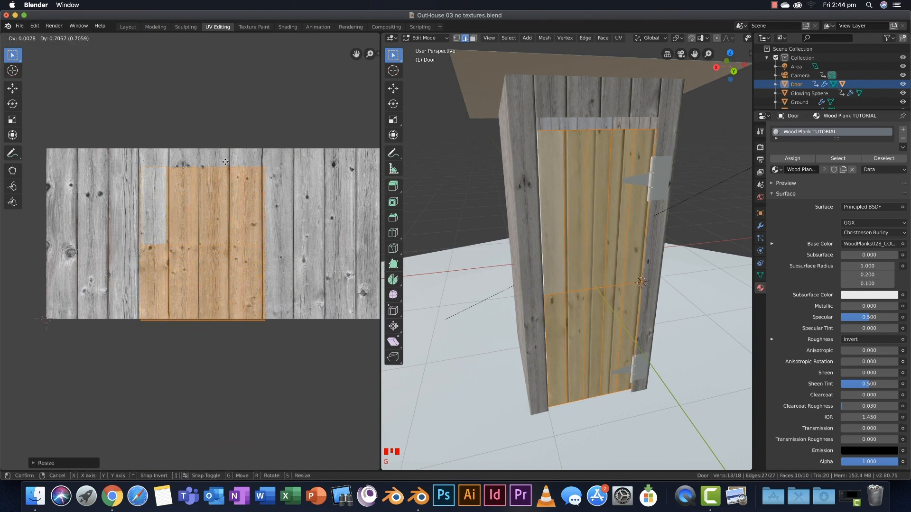
{"action": "left_click", "coordinate": [223, 157]}
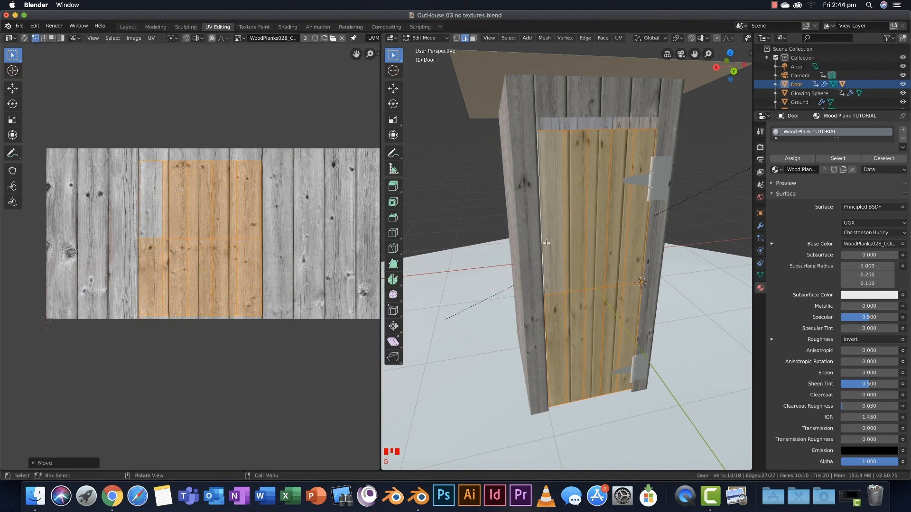
Stretch the door's UVs along Y to about 1.73 so they extend above and below the texture image.
{"action": "key", "text": "s"}
{"action": "key", "text": "y"}
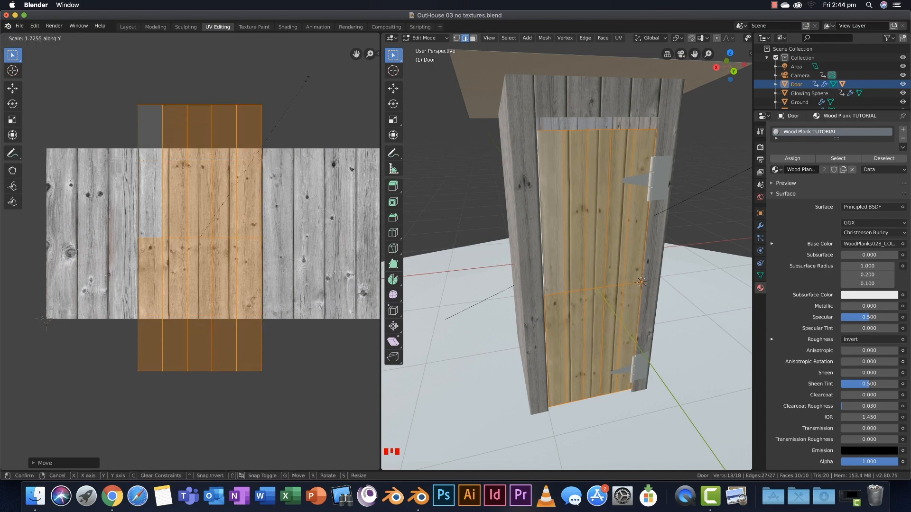
{"action": "left_click", "coordinate": [44, 322]}
Nudge the door's UVs by about 0.0013 along X, checking the plank seams close up on the door.
{"action": "scroll", "coordinate": [616, 214], "scroll_direction": "up", "scroll_amount": 4}
{"action": "middle_click_drag", "start_coordinate": [616, 215], "coordinate": [558, 282]}
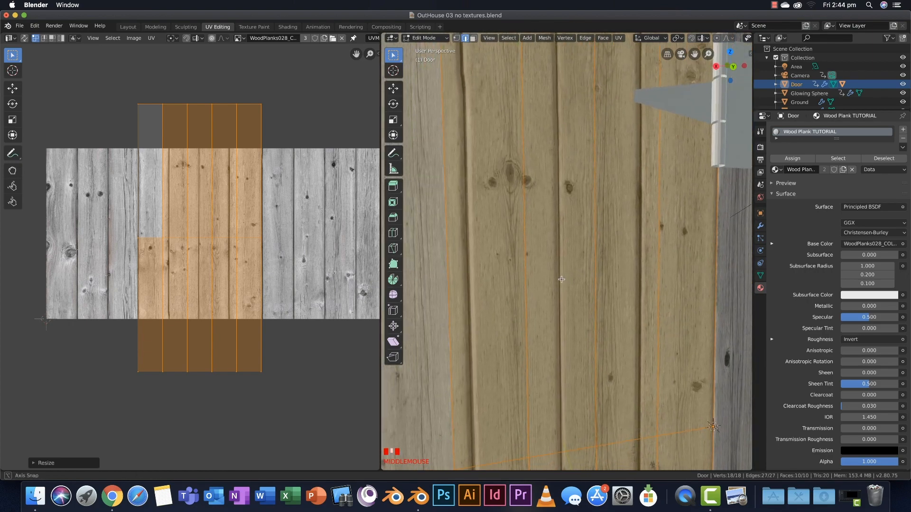
{"action": "scroll", "coordinate": [566, 203], "scroll_direction": "up", "scroll_amount": 3}
{"action": "middle_click_drag", "start_coordinate": [566, 202], "coordinate": [603, 156], "text": "shift"}
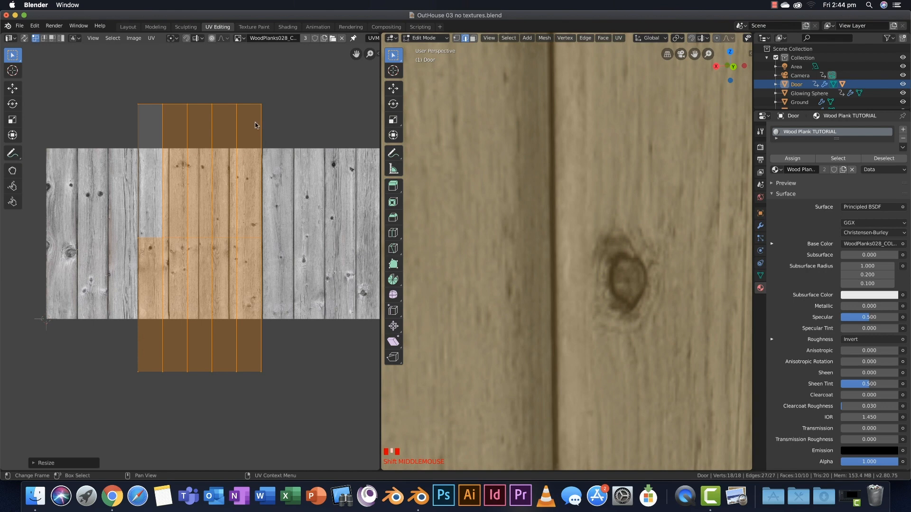
{"action": "key", "text": "g"}
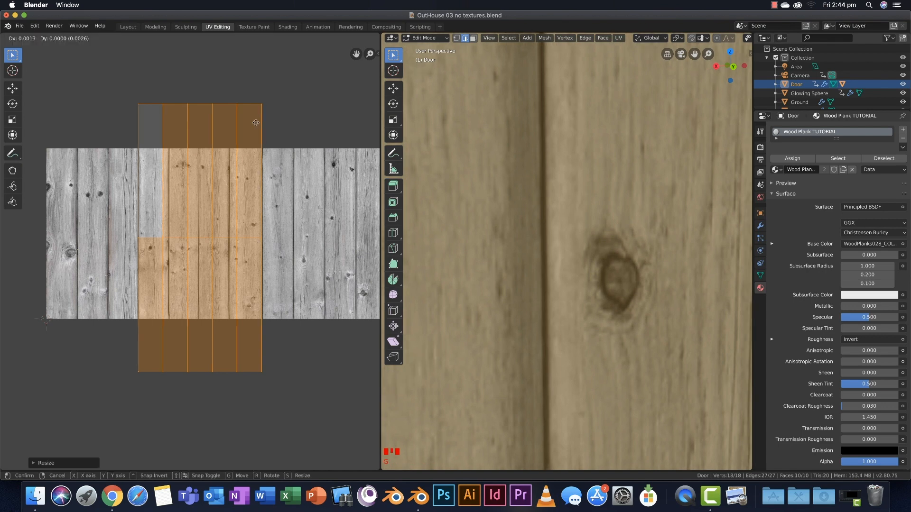
{"action": "left_click", "coordinate": [256, 124]}
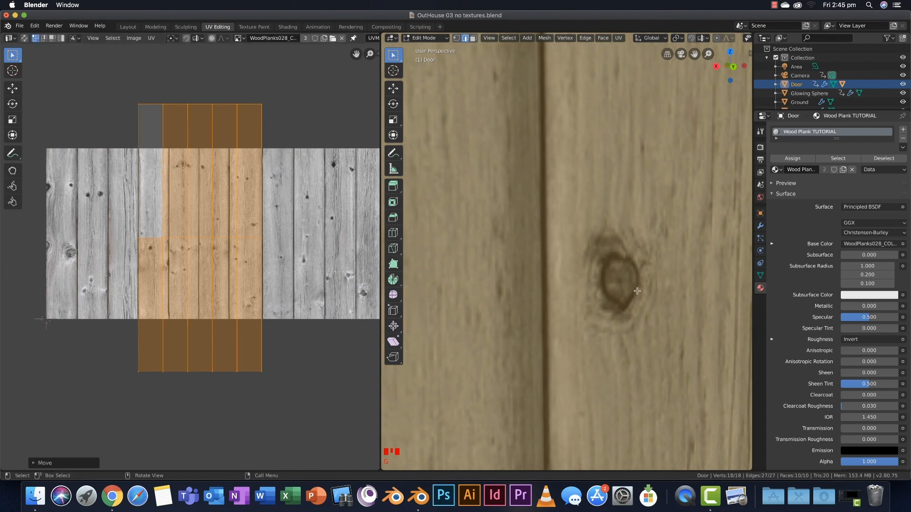
Squash the door's UVs along Y to about 0.37 to try a vertically stretched wood grain.
{"action": "scroll", "coordinate": [630, 288], "scroll_direction": "down", "scroll_amount": 2}
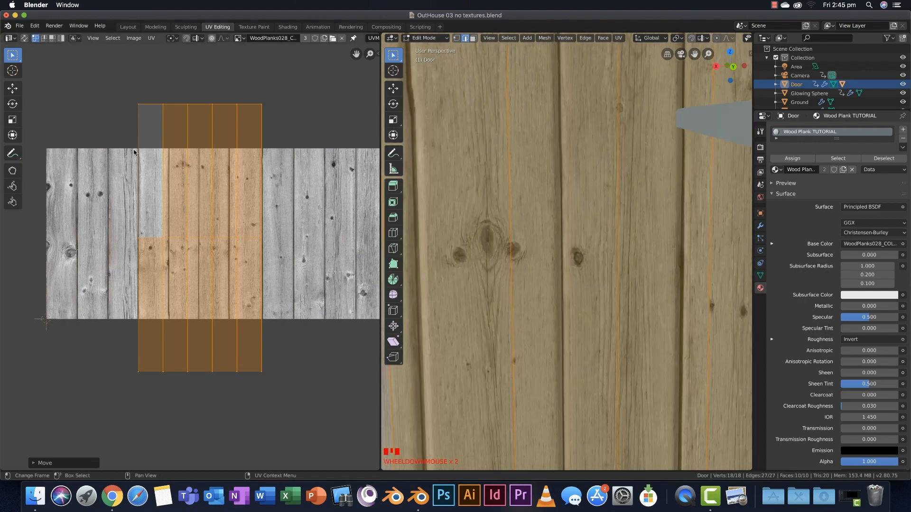
{"action": "key", "text": "s"}
{"action": "key", "text": "y"}
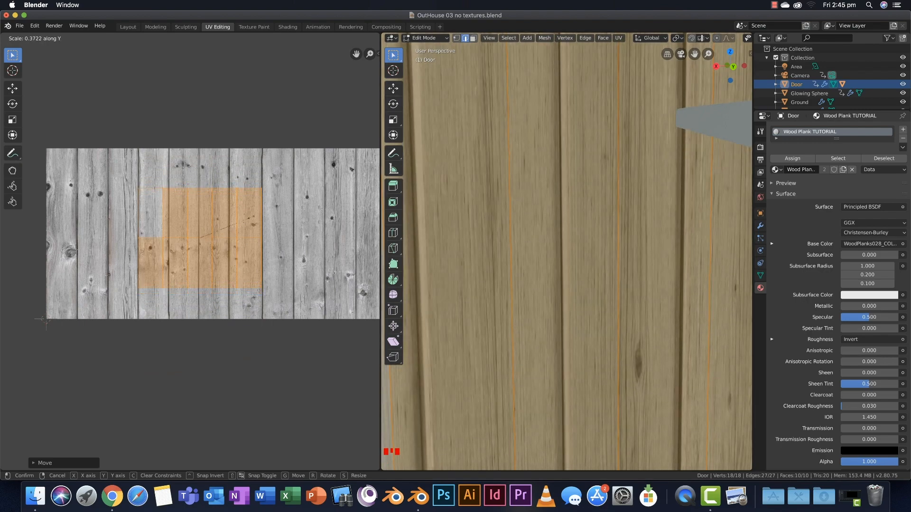
{"action": "left_click", "coordinate": [253, 218]}
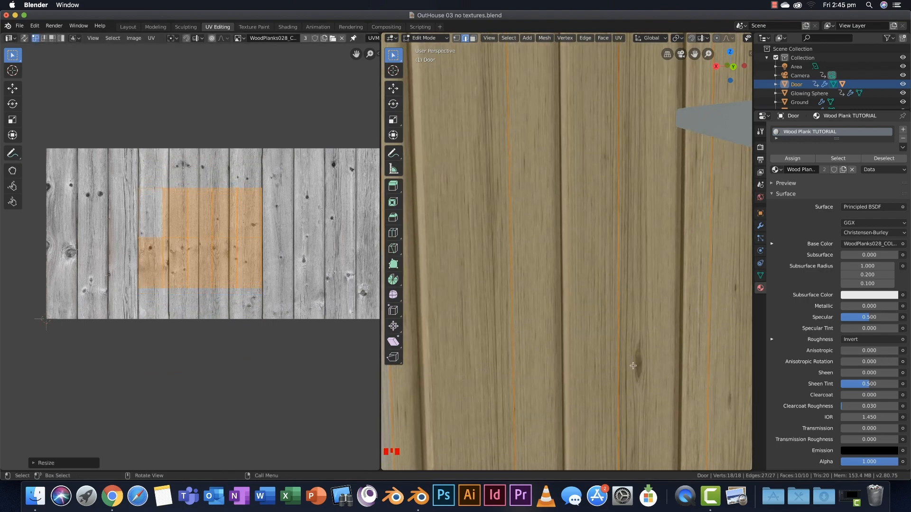
Stretch the door's UVs back out along Y until they extend well beyond the texture's upper and lower edges.
{"action": "key", "text": "s"}
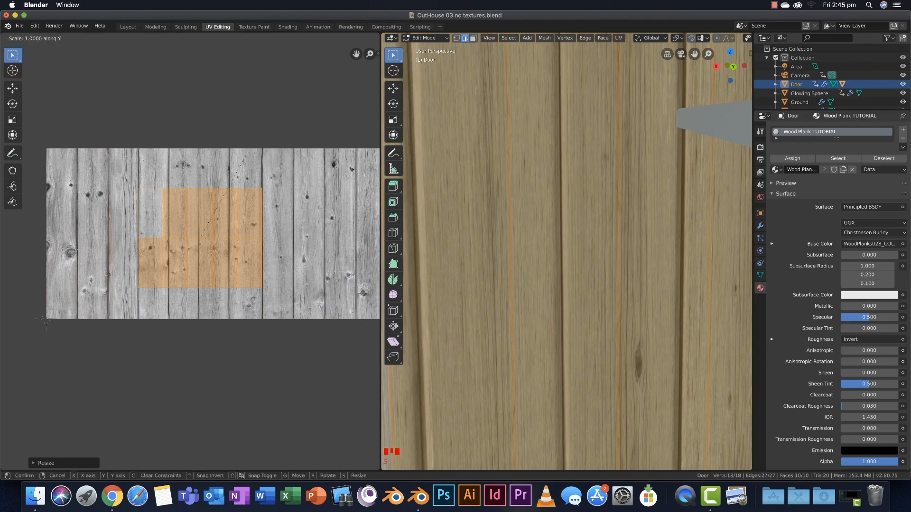
{"action": "key", "text": "y"}
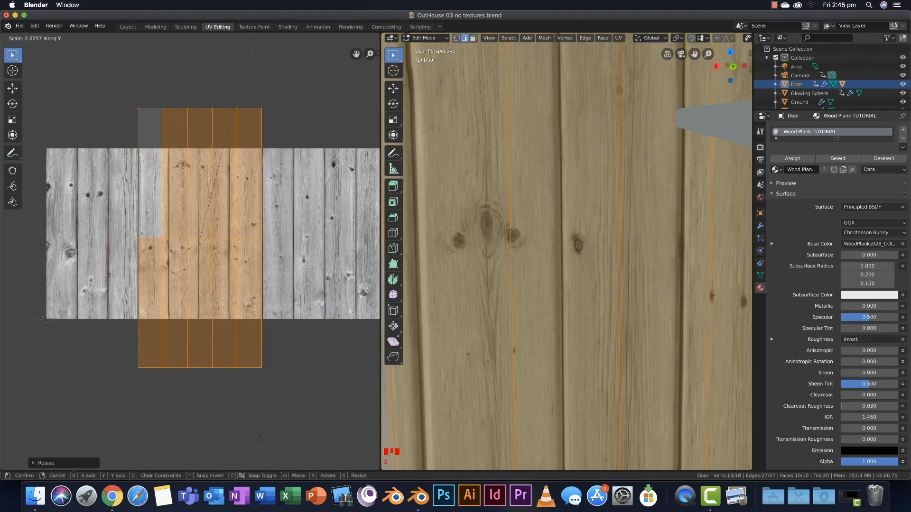
{"action": "left_click", "coordinate": [260, 345]}
Reduce the door's UVs along Y to about 0.9, comparing the wood grain with the outhouse walls.
{"action": "middle_click_drag", "start_coordinate": [553, 390], "coordinate": [564, 311], "text": "shift"}
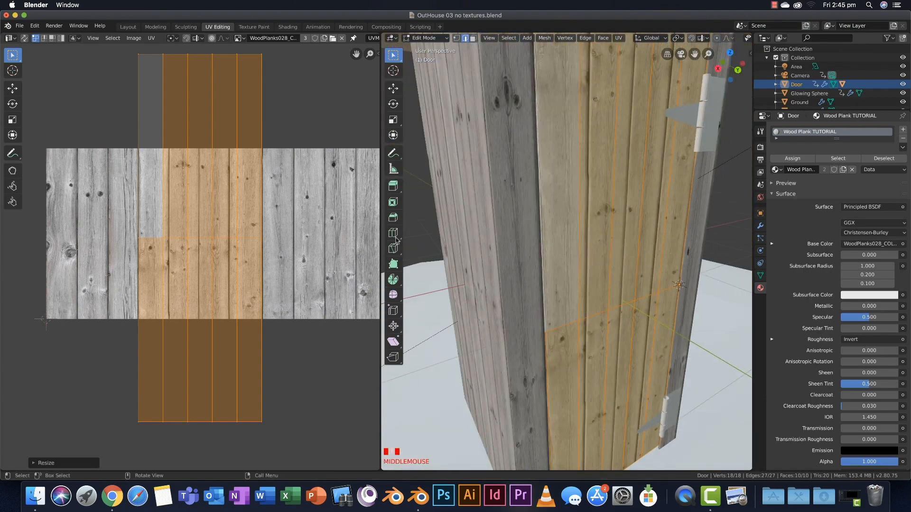
{"action": "scroll", "coordinate": [313, 161], "scroll_direction": "down", "scroll_amount": 1}
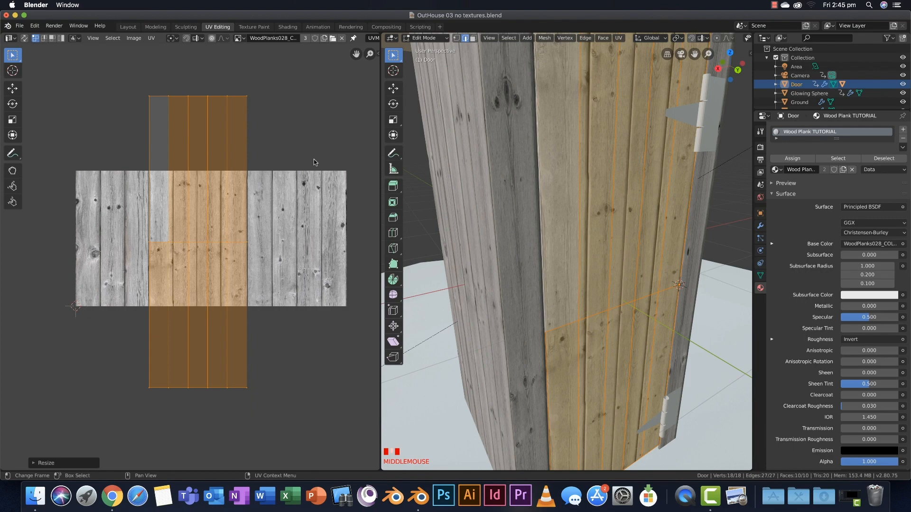
{"action": "key", "text": "s"}
{"action": "key", "text": "y"}
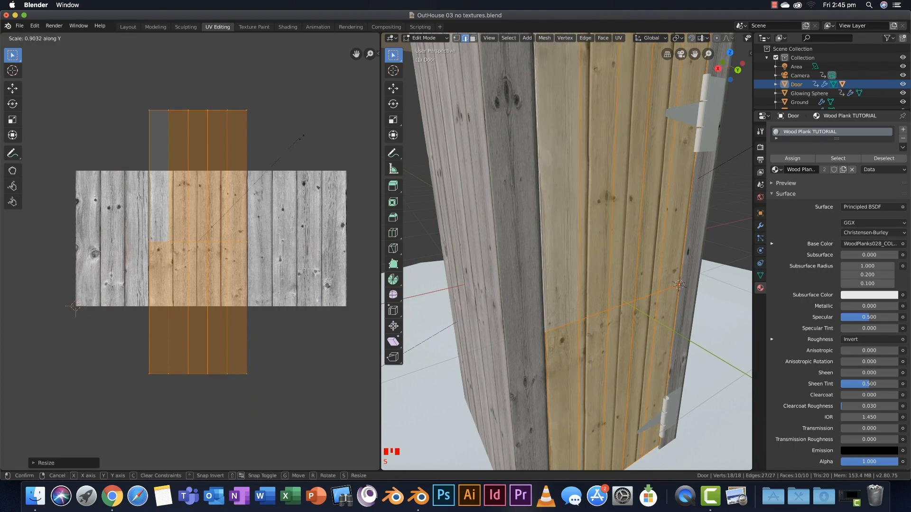
{"action": "left_click", "coordinate": [340, 204]}
Move the door's UVs sideways onto different planks nearer the texture's right end and check the door against the walls.
{"action": "scroll", "coordinate": [565, 256], "scroll_direction": "down", "scroll_amount": 3}
{"action": "key", "text": "g"}
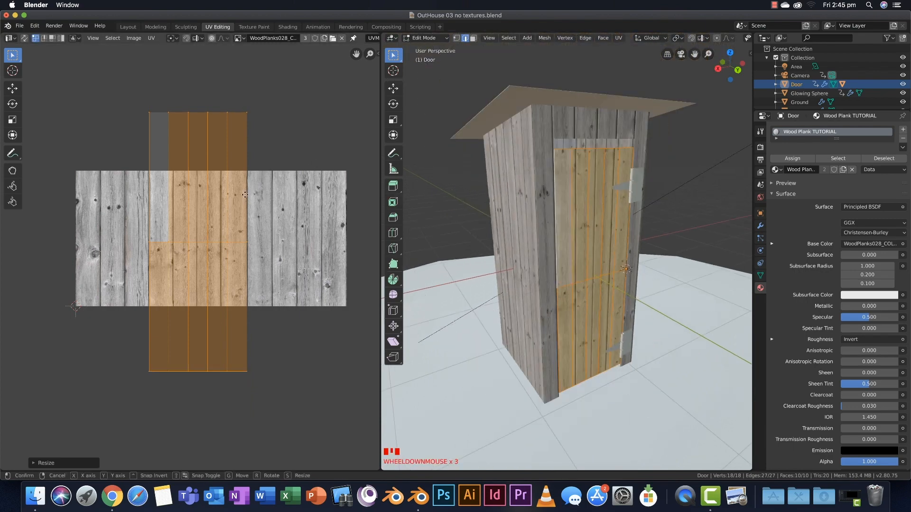
{"action": "left_click", "coordinate": [317, 195]}
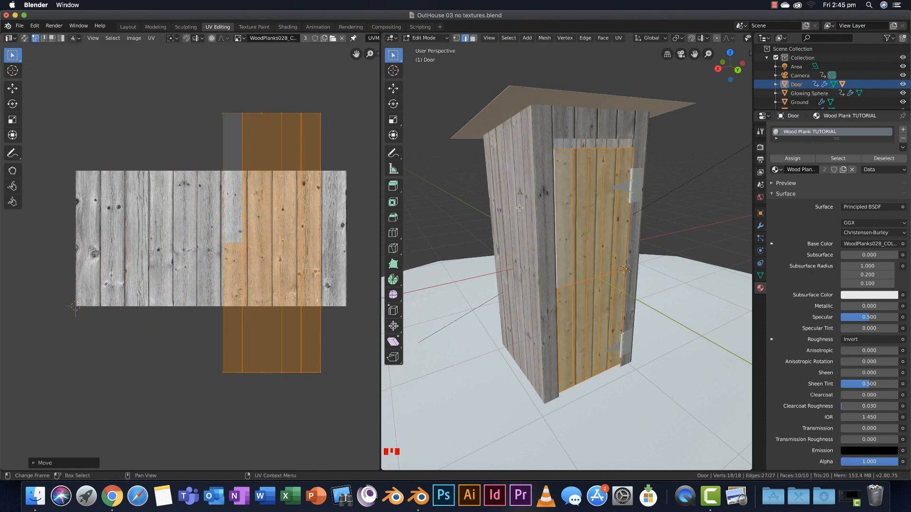
{"action": "middle_click_drag", "start_coordinate": [588, 199], "coordinate": [575, 121]}
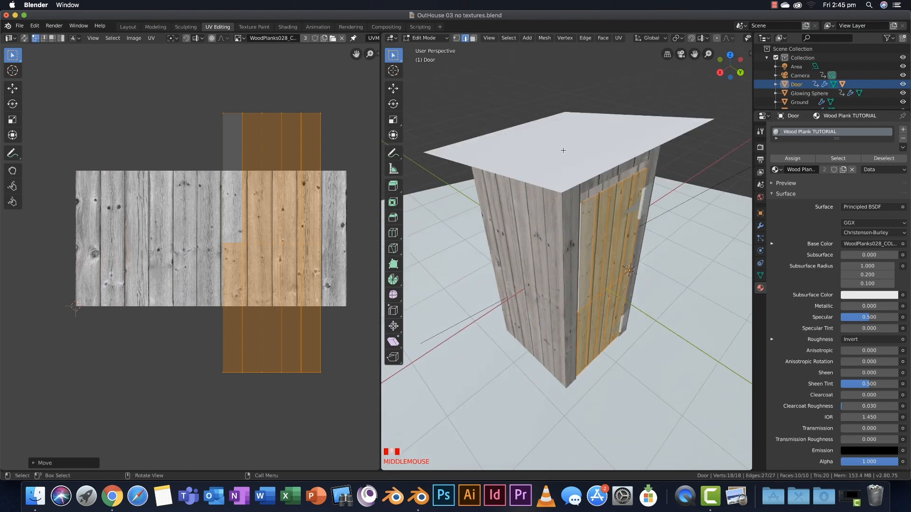
{"action": "middle_click_drag", "start_coordinate": [570, 162], "coordinate": [575, 194]}
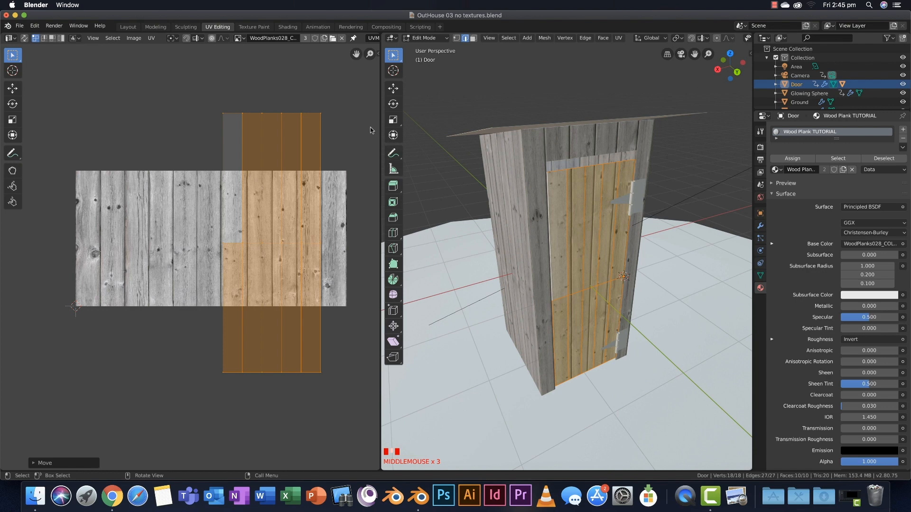
{"action": "middle_click_drag", "start_coordinate": [526, 129], "coordinate": [538, 136]}
Return to Object Mode, clear the selection and select only the outhouse roof.
{"action": "left_click", "coordinate": [440, 40]}
{"action": "left_click", "coordinate": [427, 46]}
{"action": "key", "text": "a"}
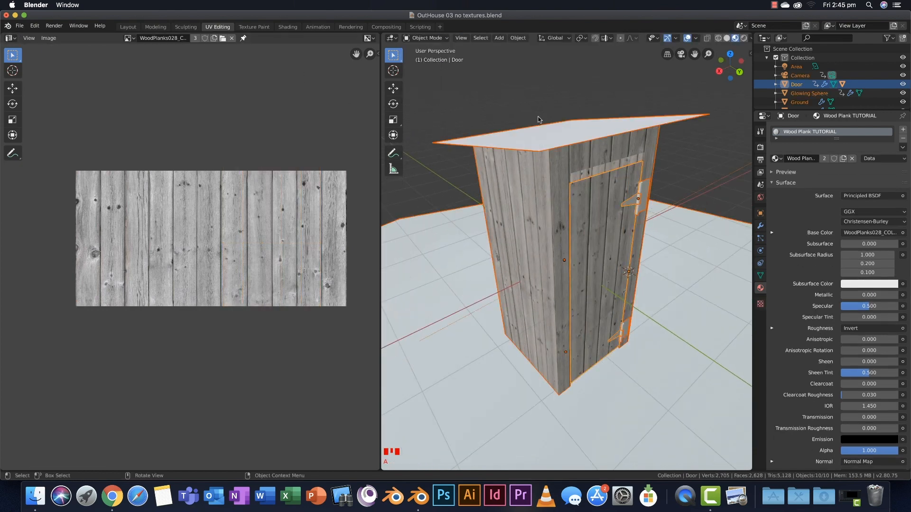
{"action": "key", "text": "a"}
{"action": "key", "text": "a"}
{"action": "key", "text": "a"}
{"action": "left_click", "coordinate": [551, 137]}
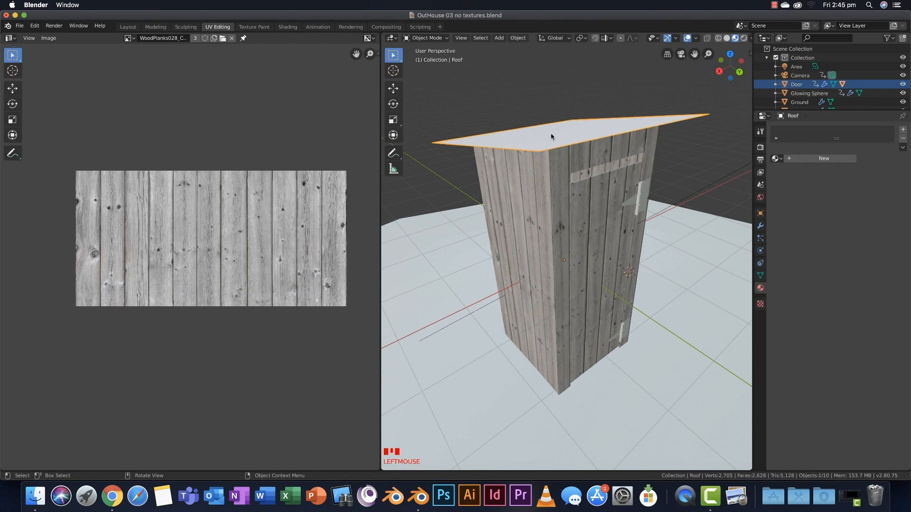
Add a Subdivision Surface modifier to the roof after its Solidify modifier and switch the roof to Edit Mode.
{"action": "middle_click_drag", "start_coordinate": [561, 141], "coordinate": [585, 146]}
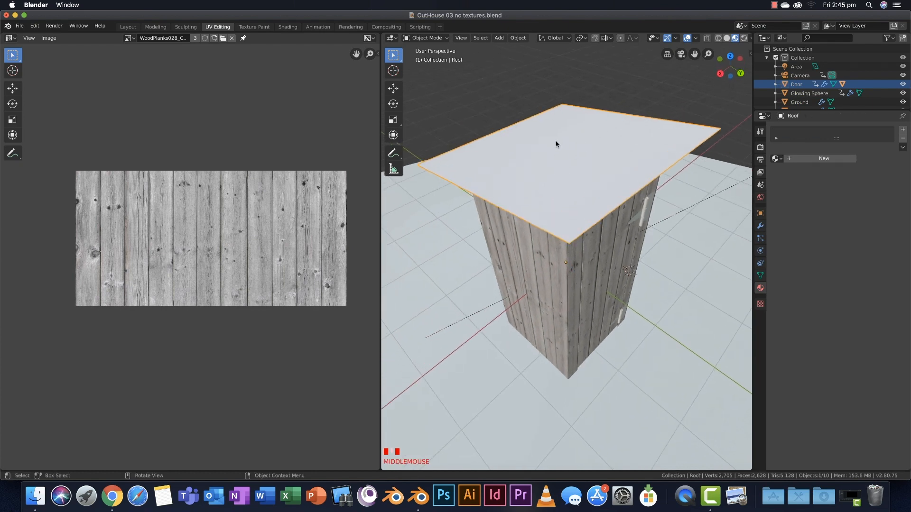
{"action": "middle_click_drag", "start_coordinate": [557, 199], "coordinate": [540, 209]}
{"action": "left_click", "coordinate": [761, 227]}
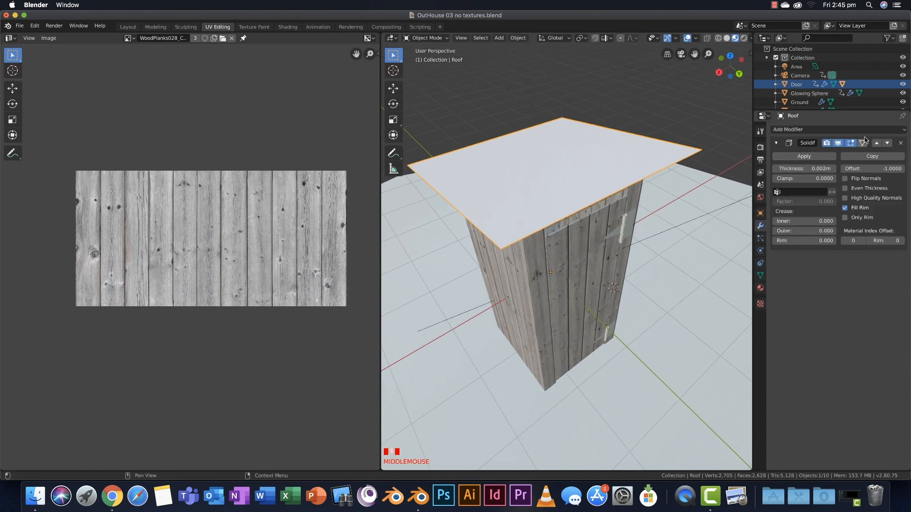
{"action": "left_click", "coordinate": [804, 130]}
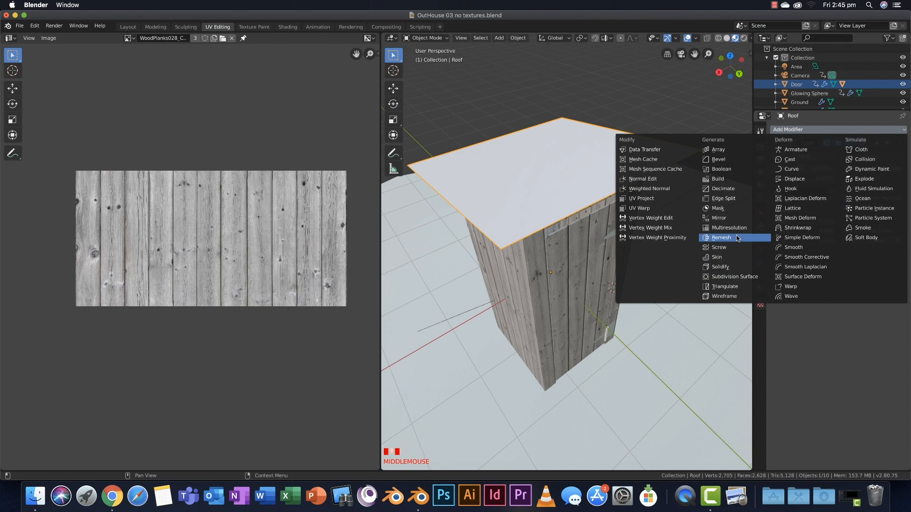
{"action": "left_click", "coordinate": [731, 277]}
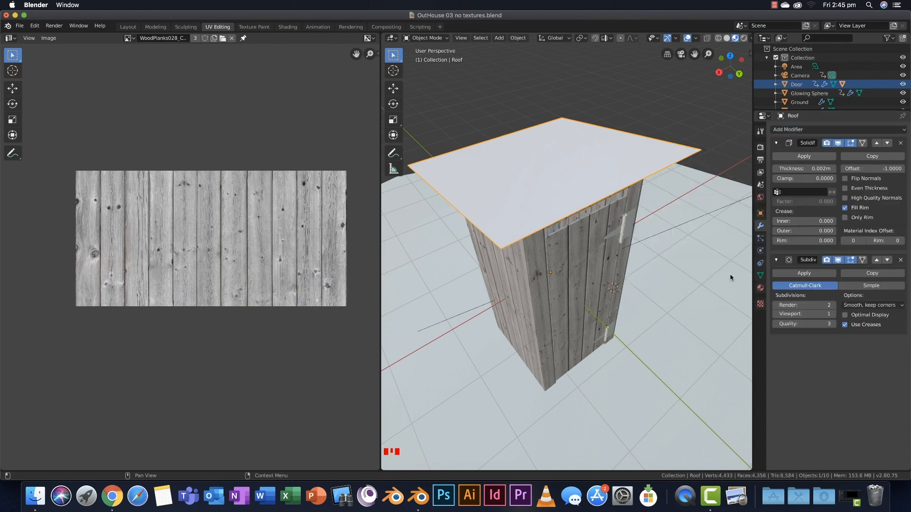
{"action": "key", "text": "Tab"}
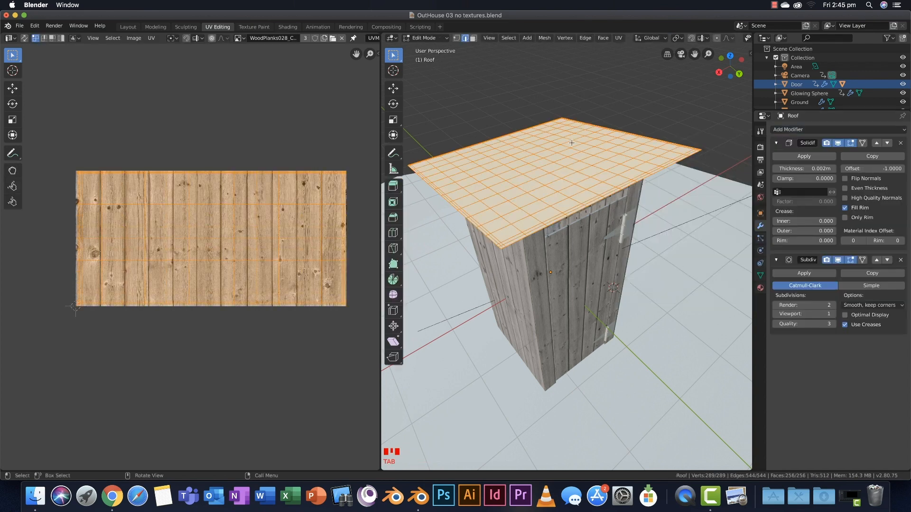
{"action": "middle_click_drag", "start_coordinate": [557, 169], "coordinate": [583, 160]}
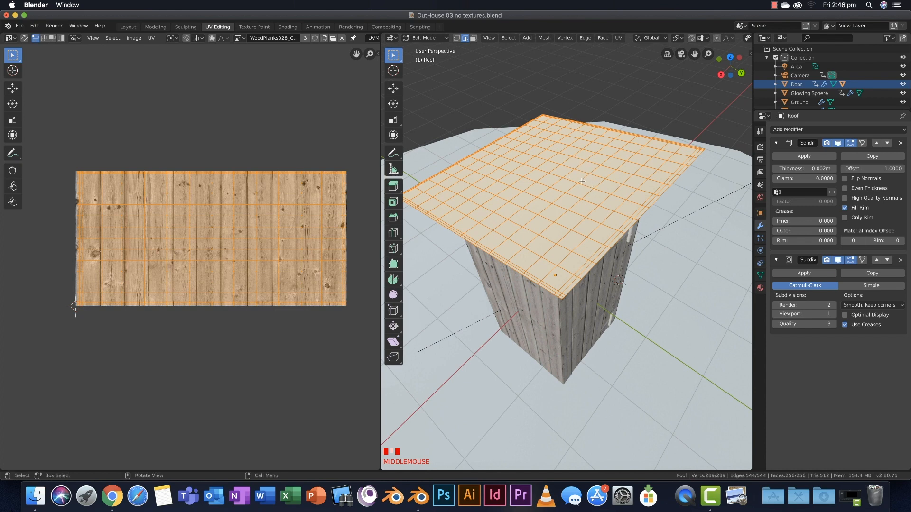
Try subdividing the entire roof mesh with the default cut and undo it.
{"action": "right_click", "coordinate": [582, 181]}
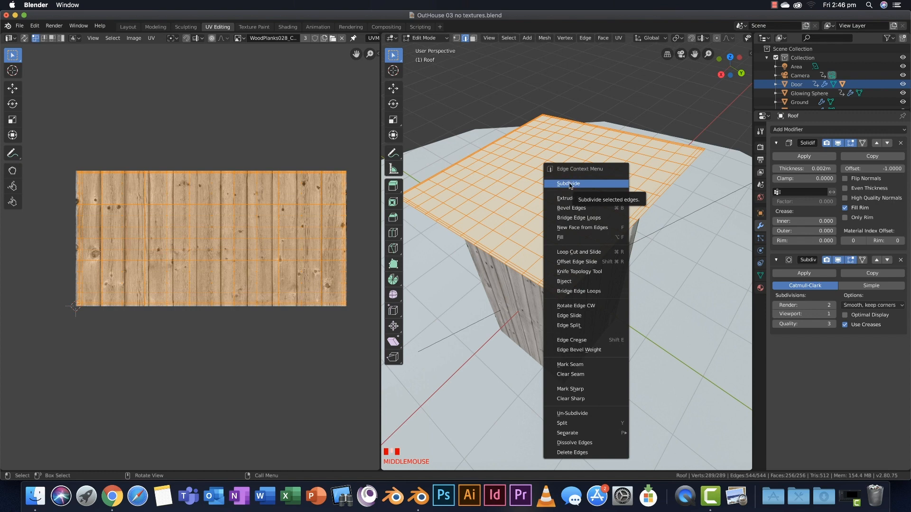
{"action": "left_click", "coordinate": [570, 185]}
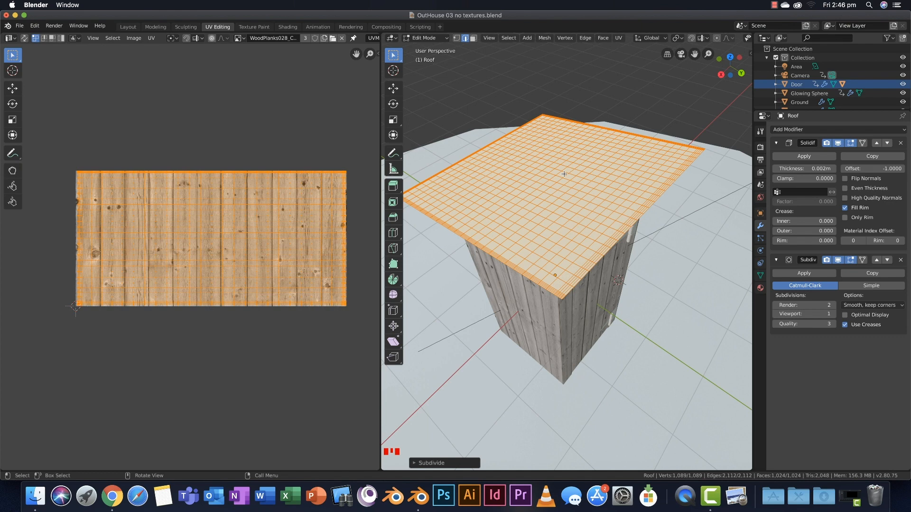
{"action": "key", "text": "super+z"}
Try subdividing the entire roof mesh with 4 cuts, undo it, and cancel the loop cut started in its place.
{"action": "right_click", "coordinate": [564, 176]}
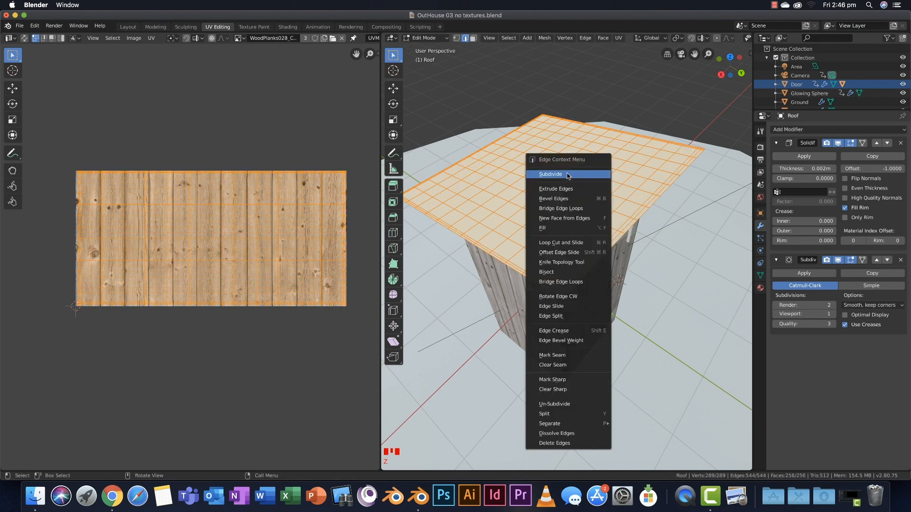
{"action": "left_click", "coordinate": [568, 175]}
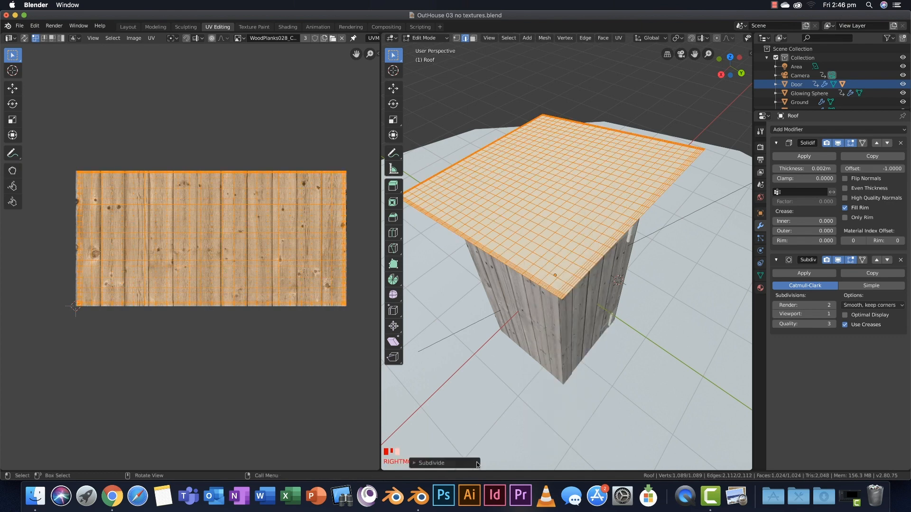
{"action": "left_click", "coordinate": [424, 467]}
{"action": "left_click", "coordinate": [524, 401]}
{"action": "left_click", "coordinate": [524, 401]}
{"action": "left_click", "coordinate": [524, 401]}
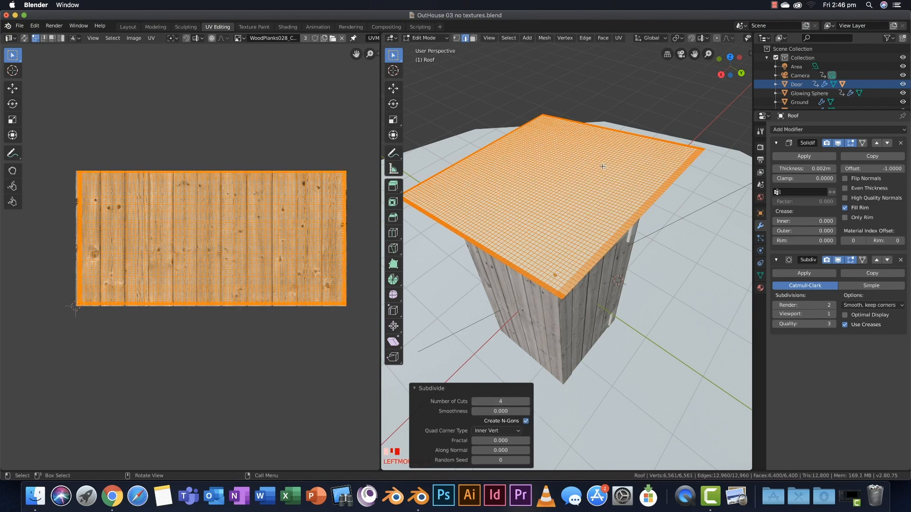
{"action": "key", "text": "ctrl+z"}
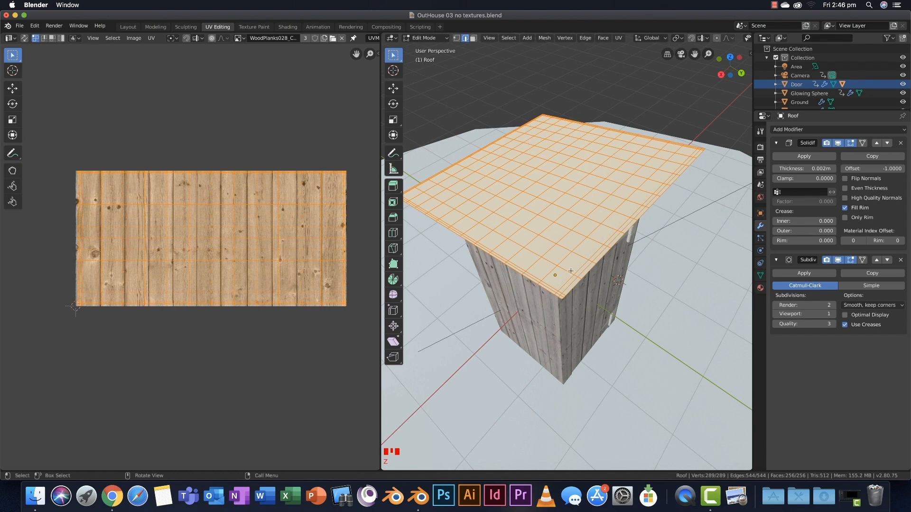
{"action": "key", "text": "ctrl+r"}
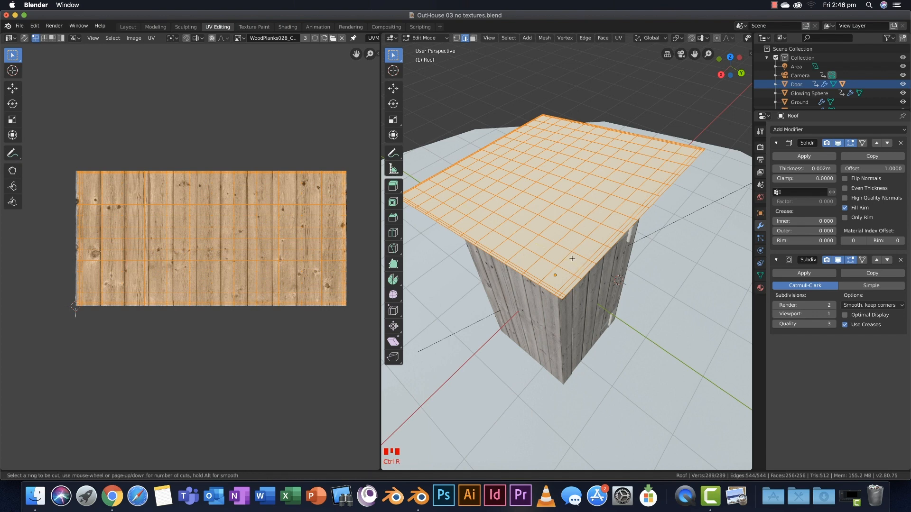
{"action": "key", "text": "Escape"}
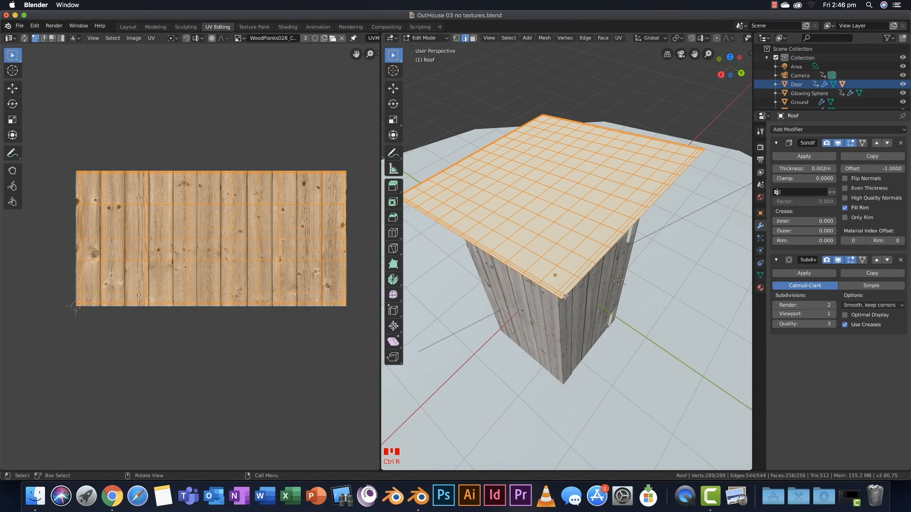
Show the roof mesh in wireframe and set the Subdivision modifier's viewport level to 3.
{"action": "scroll", "coordinate": [564, 295], "scroll_direction": "up", "scroll_amount": 8}
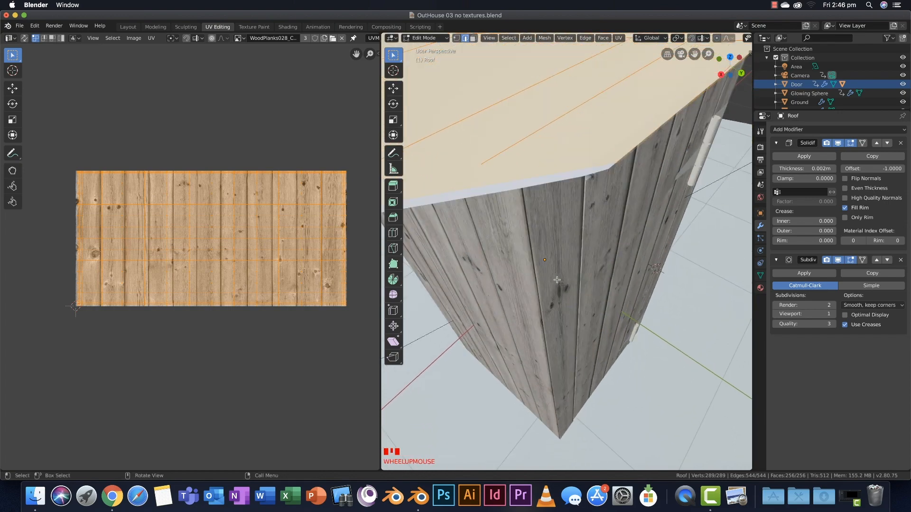
{"action": "scroll", "coordinate": [557, 284], "scroll_direction": "down", "scroll_amount": 3}
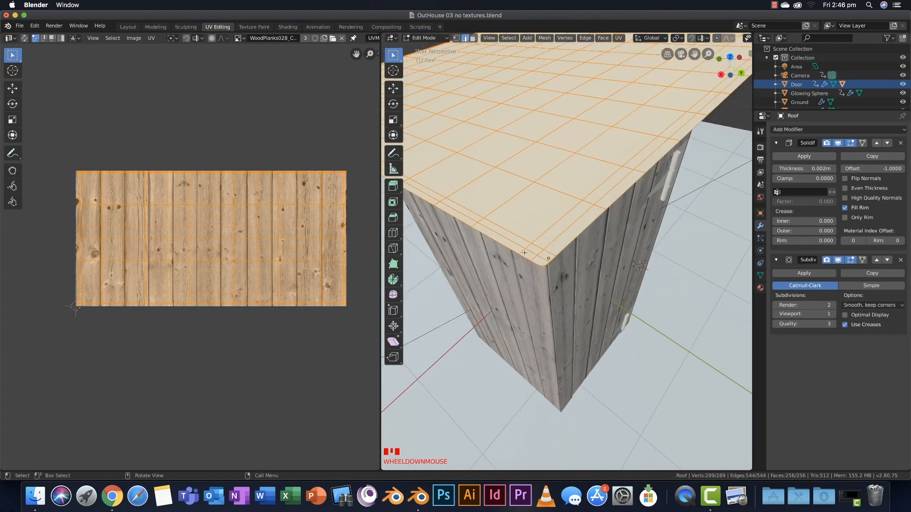
{"action": "middle_click_drag", "start_coordinate": [534, 248], "coordinate": [591, 290]}
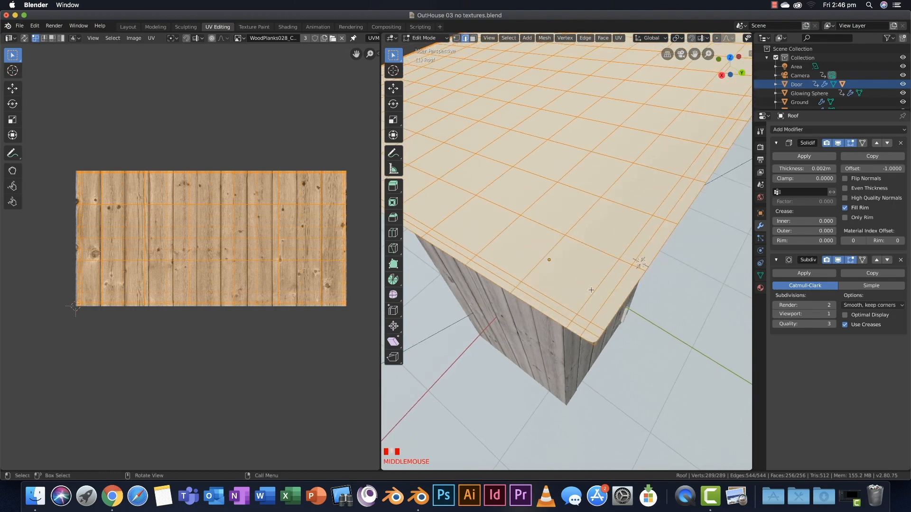
{"action": "scroll", "coordinate": [599, 281], "scroll_direction": "down", "scroll_amount": 4}
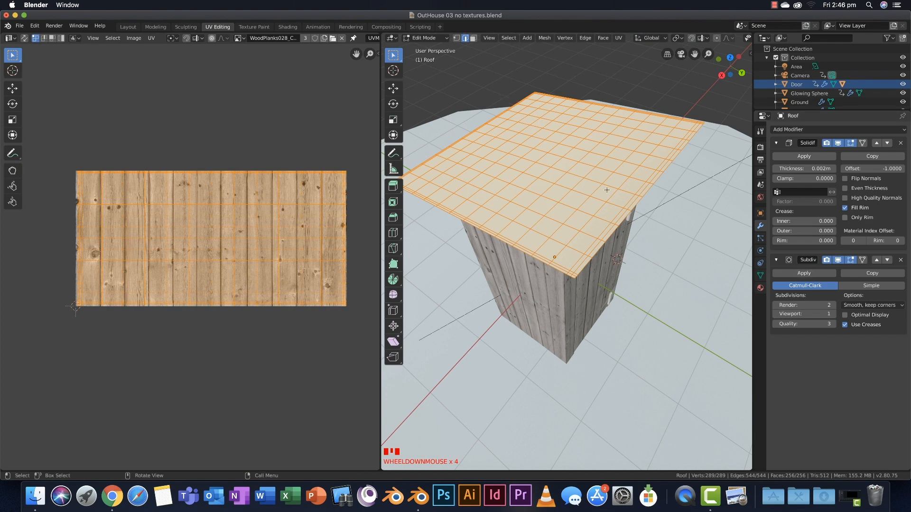
{"action": "middle_click_drag", "start_coordinate": [607, 189], "coordinate": [577, 256]}
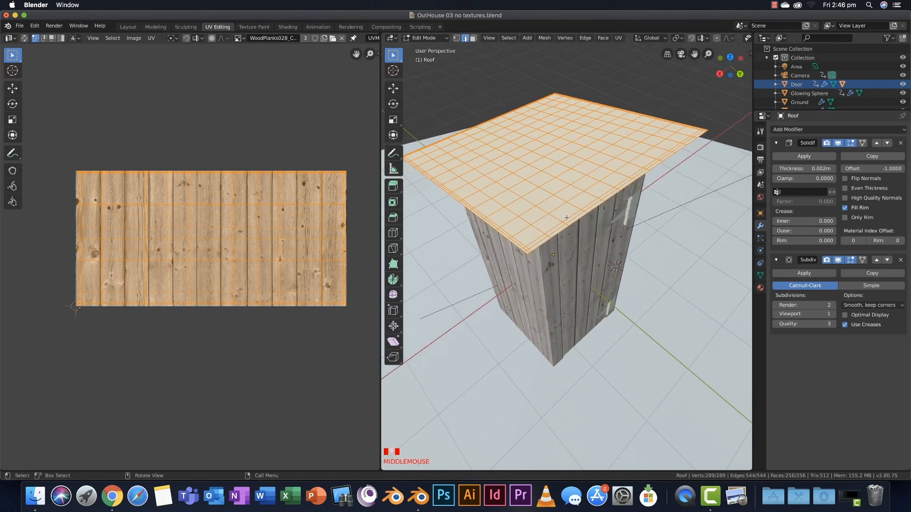
{"action": "key", "text": "z"}
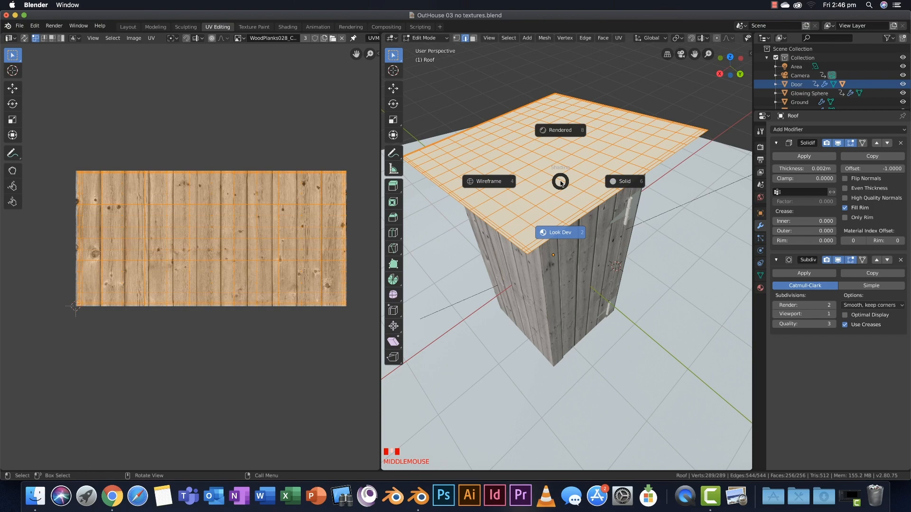
{"action": "left_click", "coordinate": [491, 184]}
{"action": "scroll", "coordinate": [512, 194], "scroll_direction": "up", "scroll_amount": 1}
{"action": "middle_click_drag", "start_coordinate": [519, 196], "coordinate": [543, 223]}
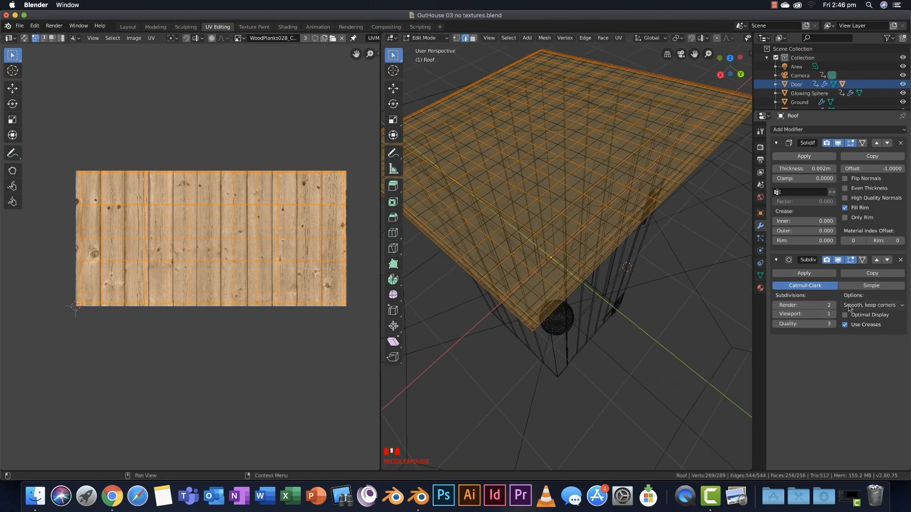
{"action": "left_click", "coordinate": [834, 314]}
{"action": "left_click", "coordinate": [833, 313]}
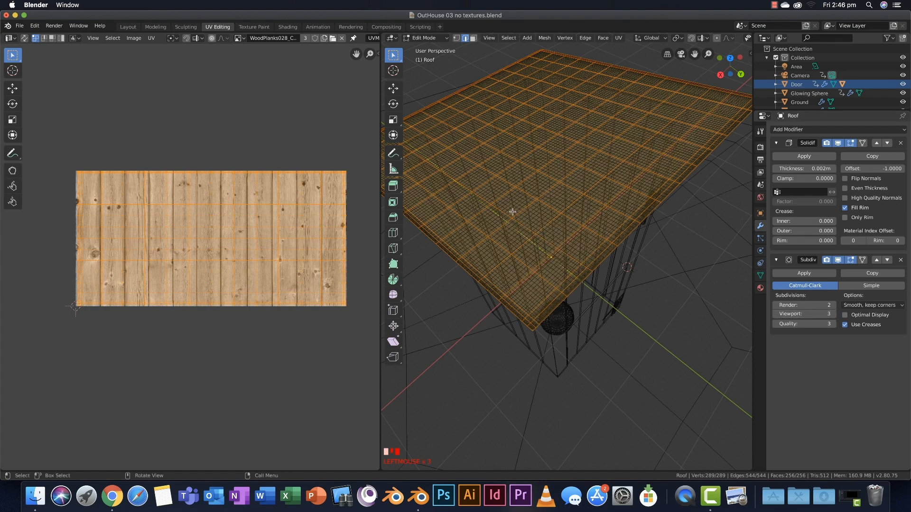
{"action": "middle_click_drag", "start_coordinate": [552, 227], "coordinate": [511, 230]}
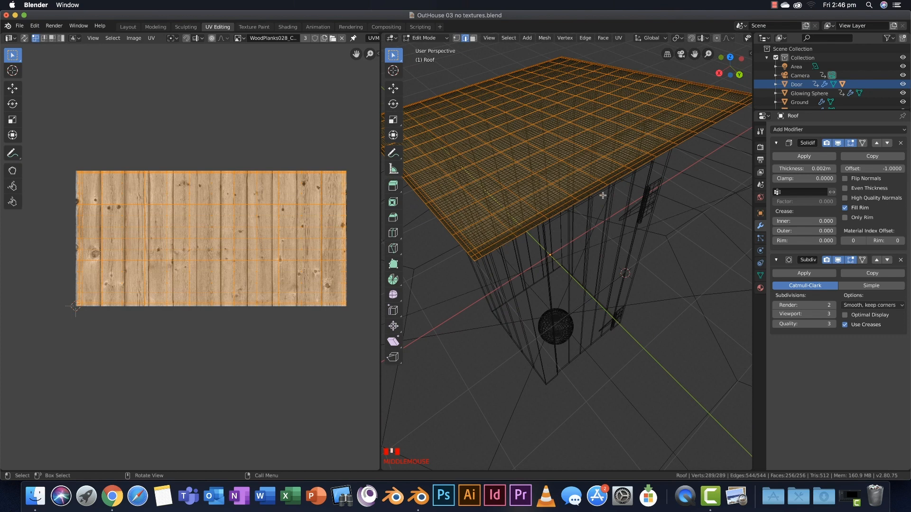
Switch the 3D viewport from wireframe to Rendered shading with the whole outhouse in view.
{"action": "scroll", "coordinate": [583, 201], "scroll_direction": "down", "scroll_amount": 2}
{"action": "key", "text": "z"}
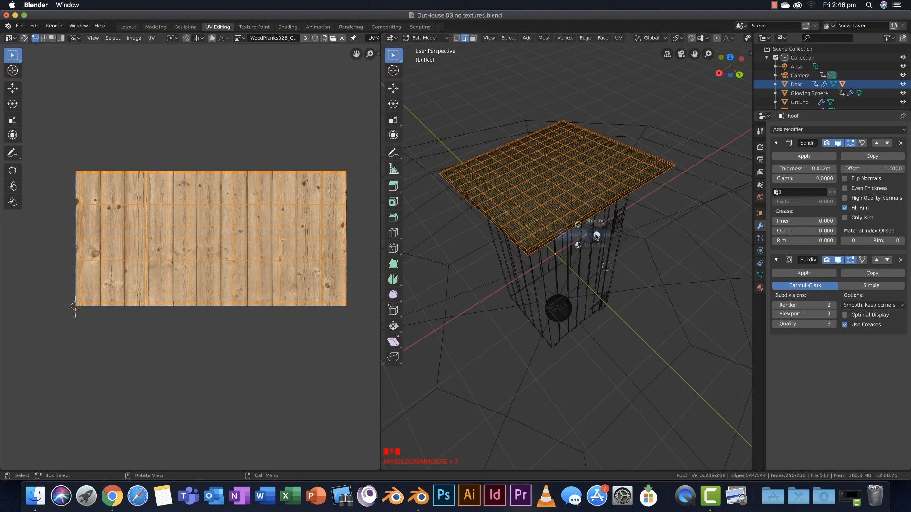
{"action": "left_click", "coordinate": [596, 184]}
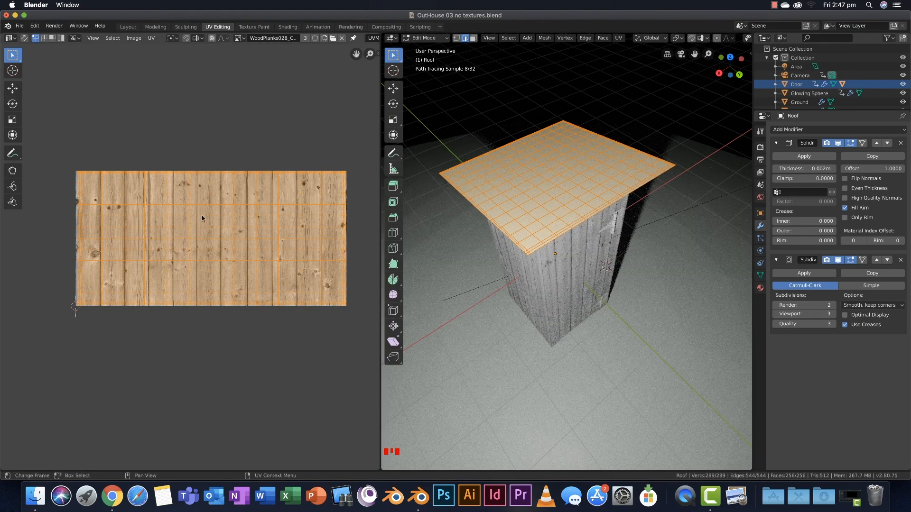
Unlink the wood planks image from the UV editor and frame the roof's UV grid.
{"action": "scroll", "coordinate": [230, 213], "scroll_direction": "up", "scroll_amount": 1}
{"action": "scroll", "coordinate": [192, 187], "scroll_direction": "down", "scroll_amount": 1}
{"action": "left_click", "coordinate": [341, 42]}
{"action": "scroll", "coordinate": [279, 190], "scroll_direction": "up", "scroll_amount": 4}
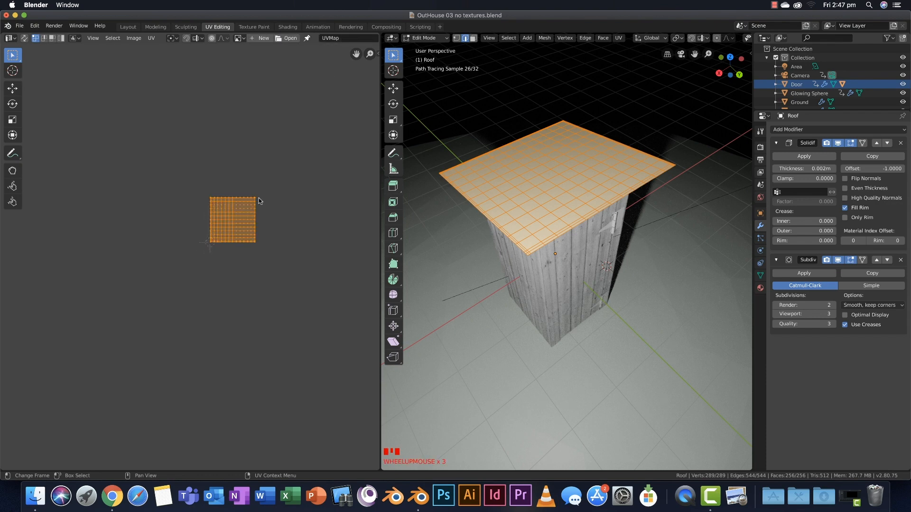
{"action": "middle_click_drag", "start_coordinate": [275, 167], "coordinate": [248, 198]}
{"action": "scroll", "coordinate": [274, 145], "scroll_direction": "up", "scroll_amount": 4}
{"action": "middle_click_drag", "start_coordinate": [274, 144], "coordinate": [252, 135]}
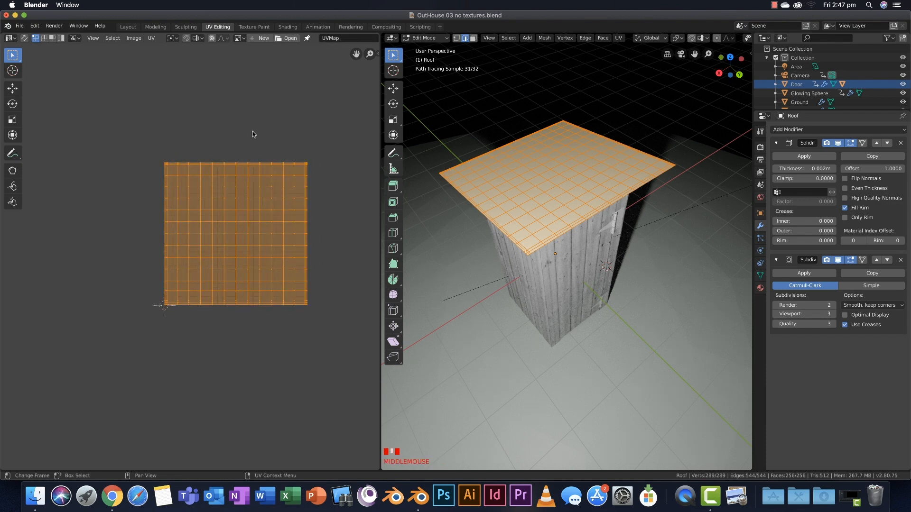
Switch to Chrome, preview the free Rust Plain 007 texture on Poliigon's rust search page, and return to Blender.
{"action": "key", "text": "super+Tab"}
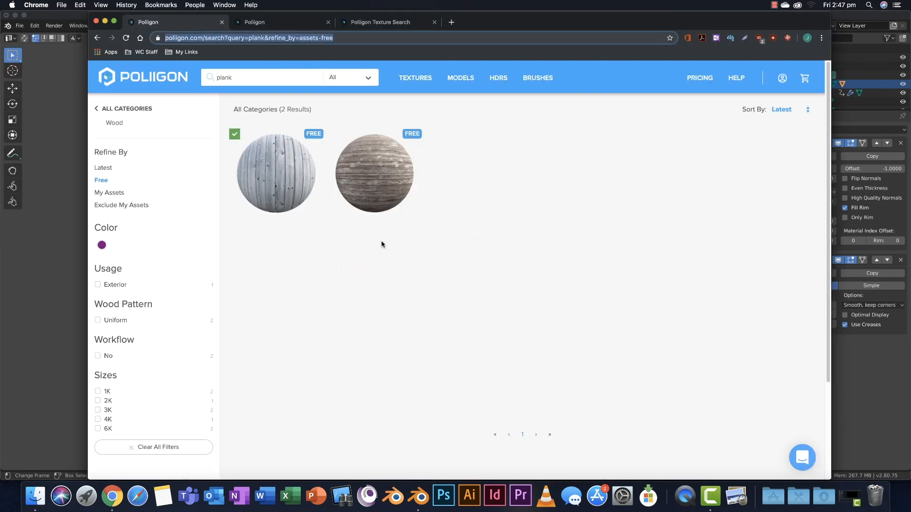
{"action": "left_click", "coordinate": [267, 26]}
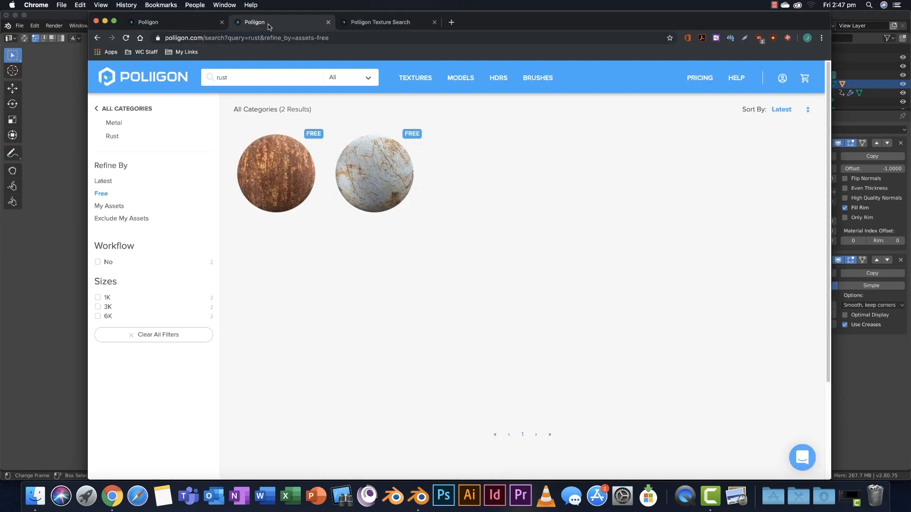
{"action": "mouse_move", "coordinate": [282, 169]}
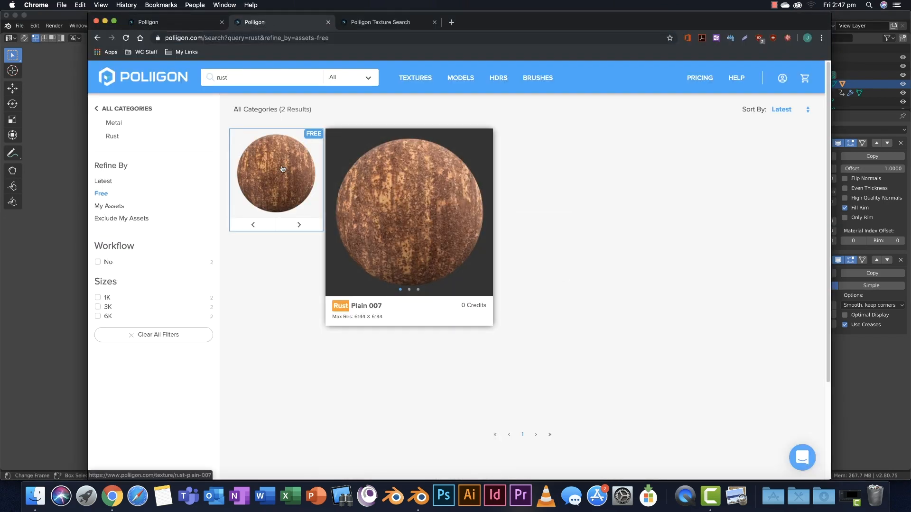
{"action": "key", "text": "super+Tab"}
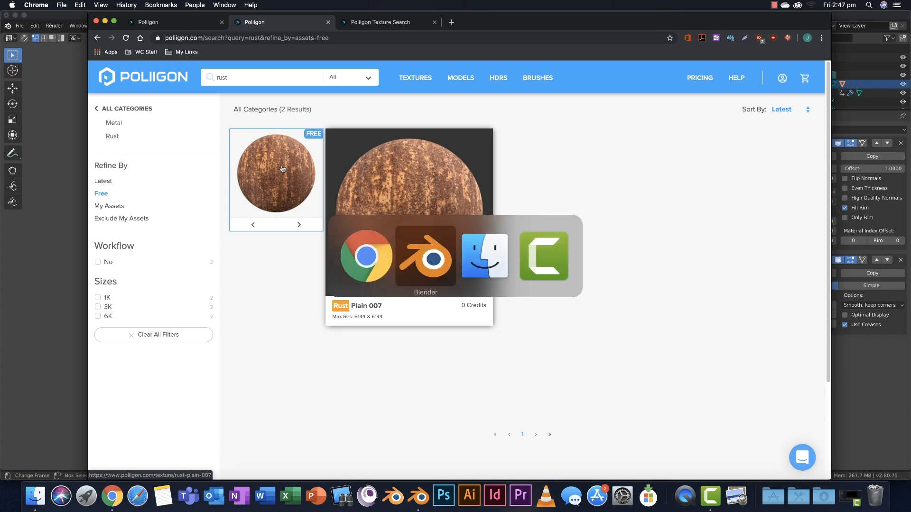
Open RustPlain007_COL_VAR1_3K.jpg from the RustPlain007/3K textures folder as the image behind the roof's UVs.
{"action": "left_click", "coordinate": [279, 40]}
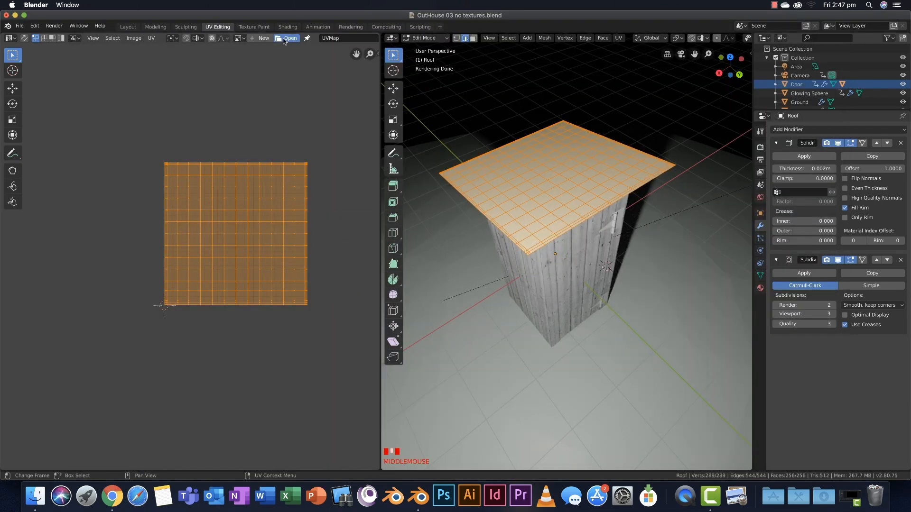
{"action": "left_click", "coordinate": [28, 182]}
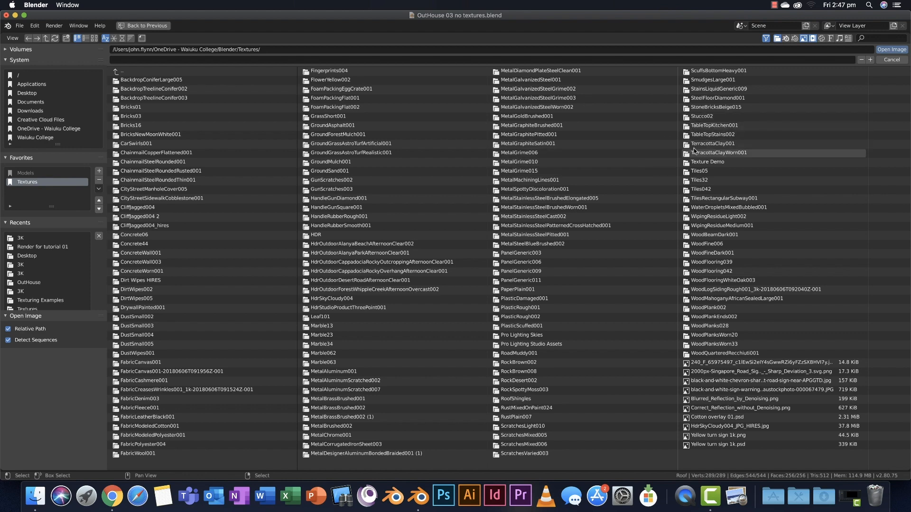
{"action": "left_click", "coordinate": [516, 420]}
{"action": "left_click", "coordinate": [137, 81]}
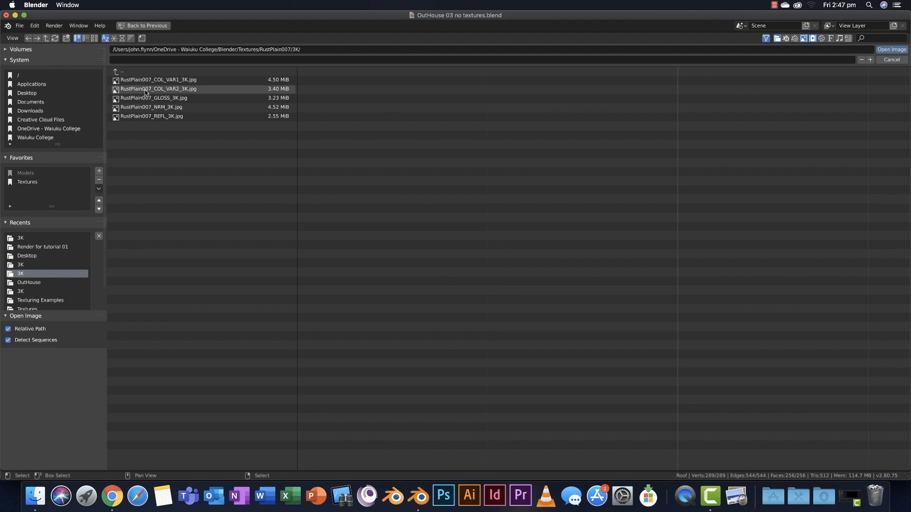
{"action": "left_click", "coordinate": [159, 82]}
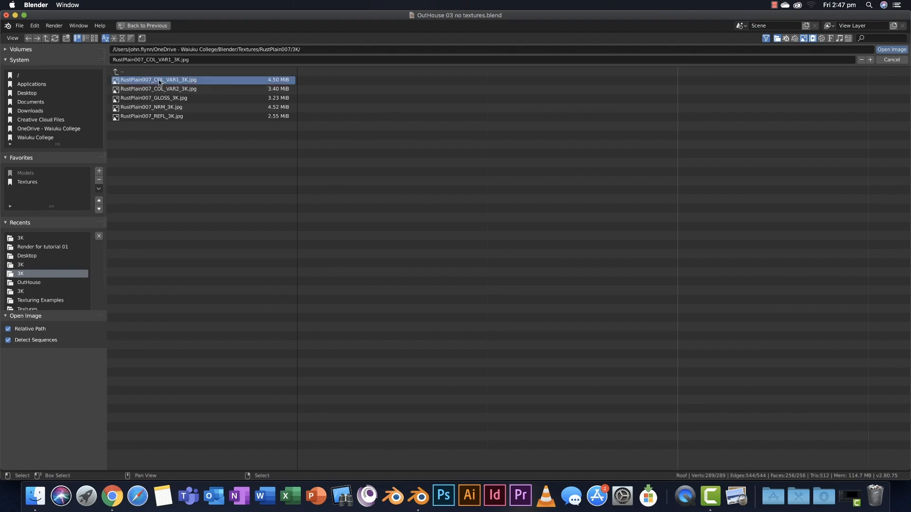
{"action": "left_click", "coordinate": [892, 50]}
{"action": "scroll", "coordinate": [275, 197], "scroll_direction": "down", "scroll_amount": 9}
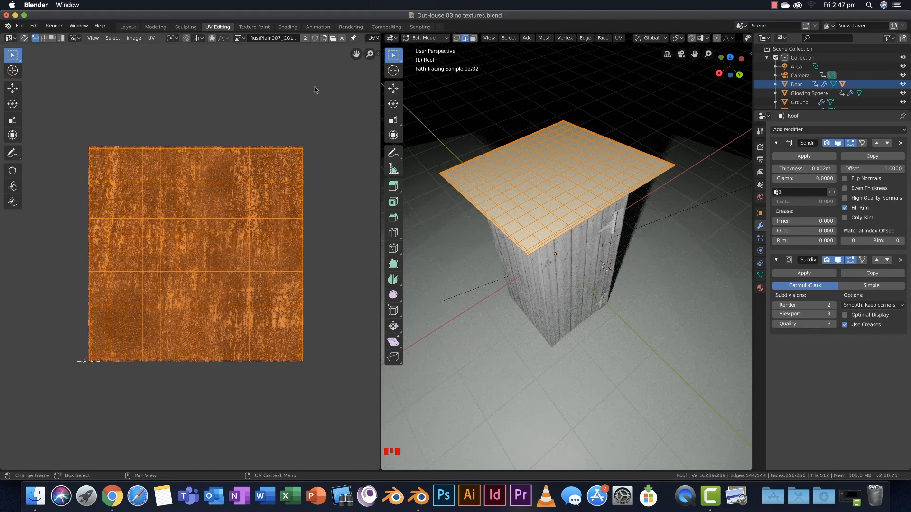
Switch to the Shading workspace and create a new material in a new slot on the roof.
{"action": "left_click", "coordinate": [288, 28]}
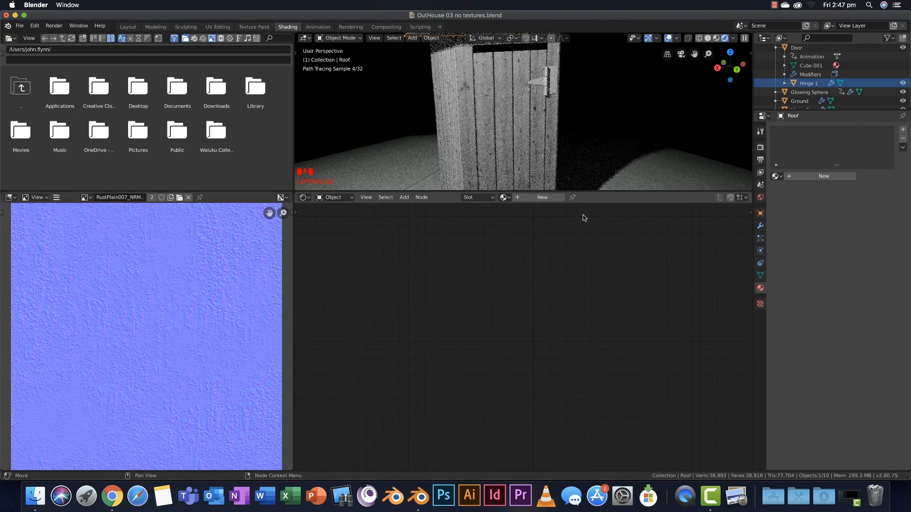
{"action": "left_click", "coordinate": [904, 130]}
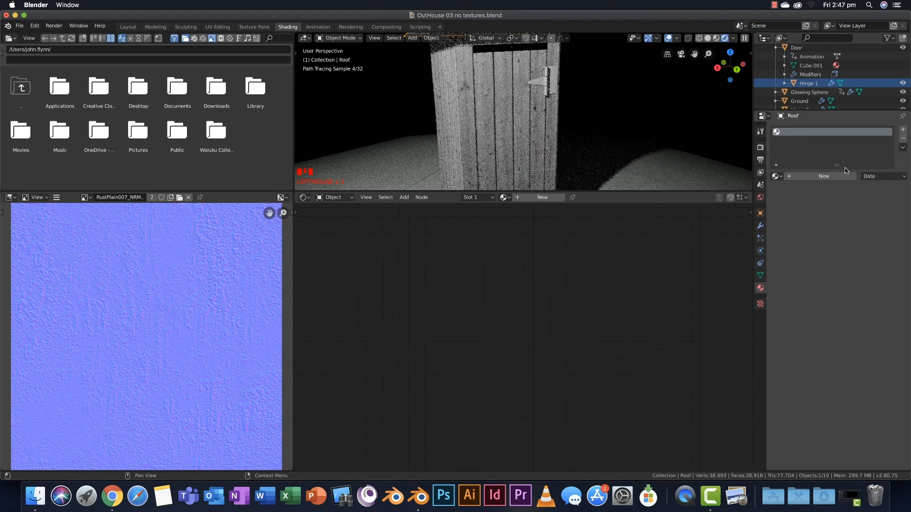
{"action": "left_click", "coordinate": [797, 176]}
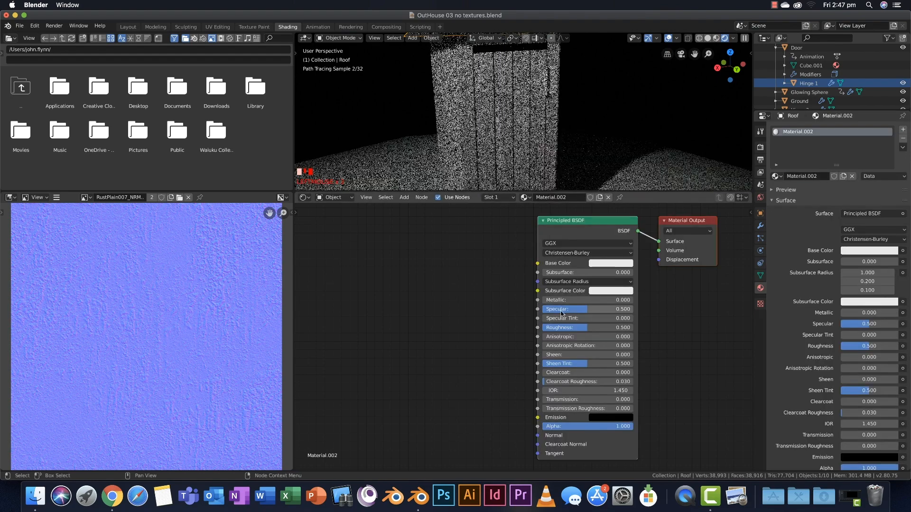
Add an Image Texture node and connect its Color output to the Principled BSDF's Base Color.
{"action": "key", "text": "shift+a"}
{"action": "left_click", "coordinate": [446, 246]}
{"action": "type", "text": "image"}
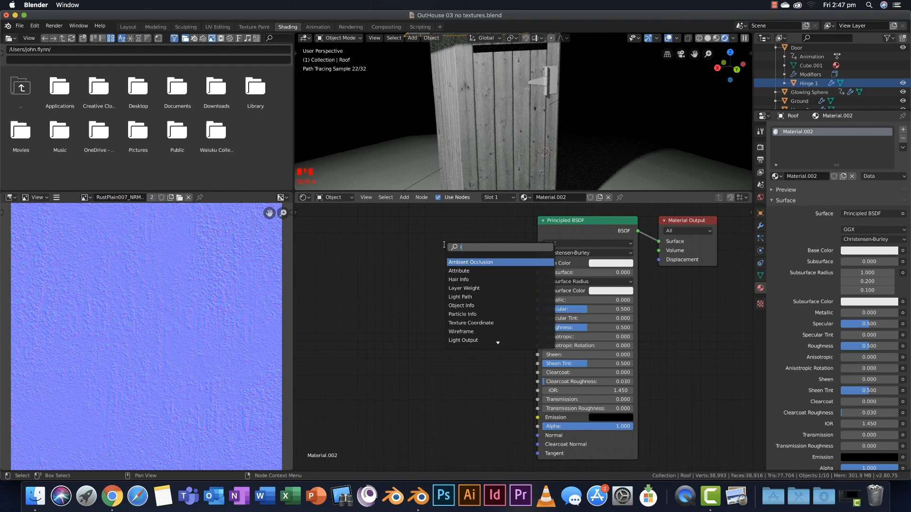
{"action": "key", "text": "Return"}
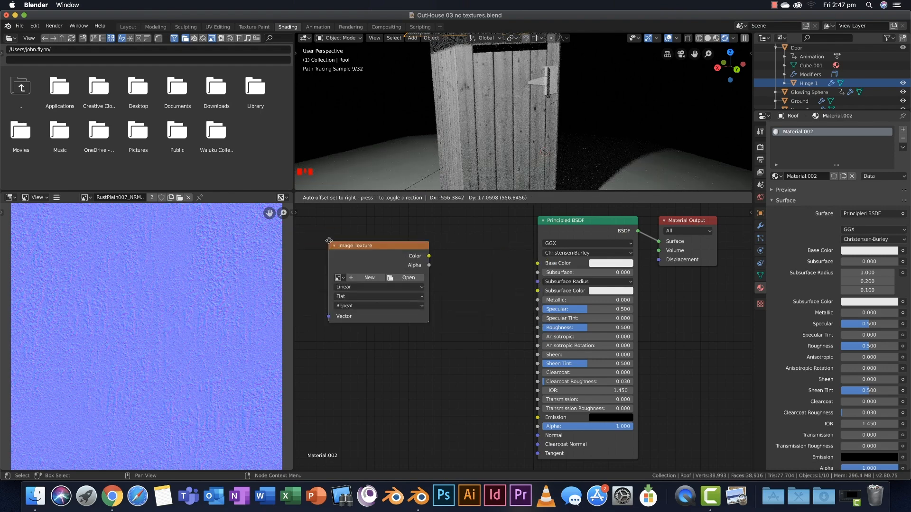
{"action": "left_click", "coordinate": [335, 224]}
{"action": "left_click_drag", "start_coordinate": [435, 263], "coordinate": [538, 263]}
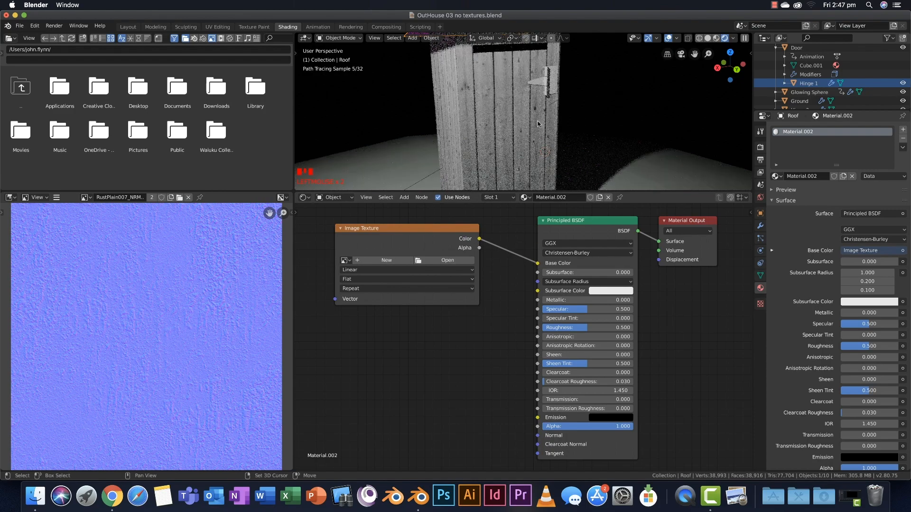
Load RustPlain007_COL_VAR1_3K.jpg into the Image Texture node and widen the node slightly.
{"action": "middle_click_drag", "start_coordinate": [534, 167], "coordinate": [530, 188]}
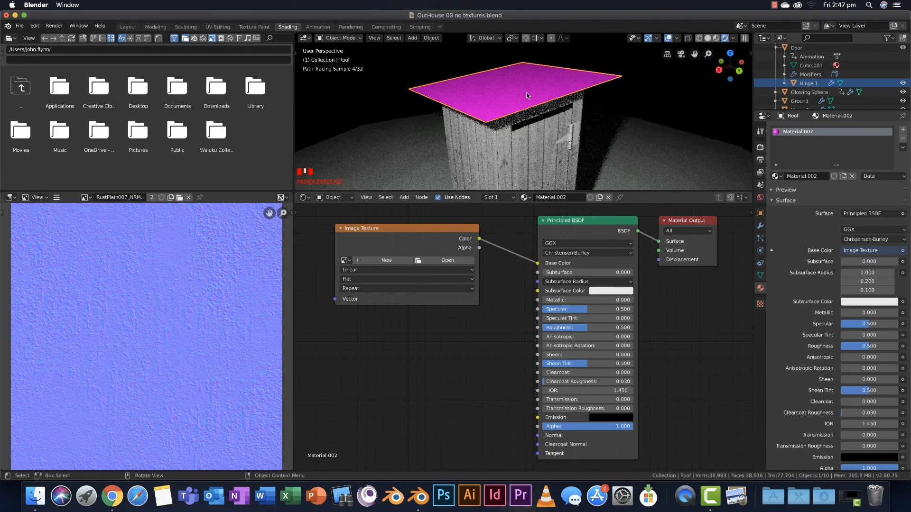
{"action": "left_click", "coordinate": [446, 260]}
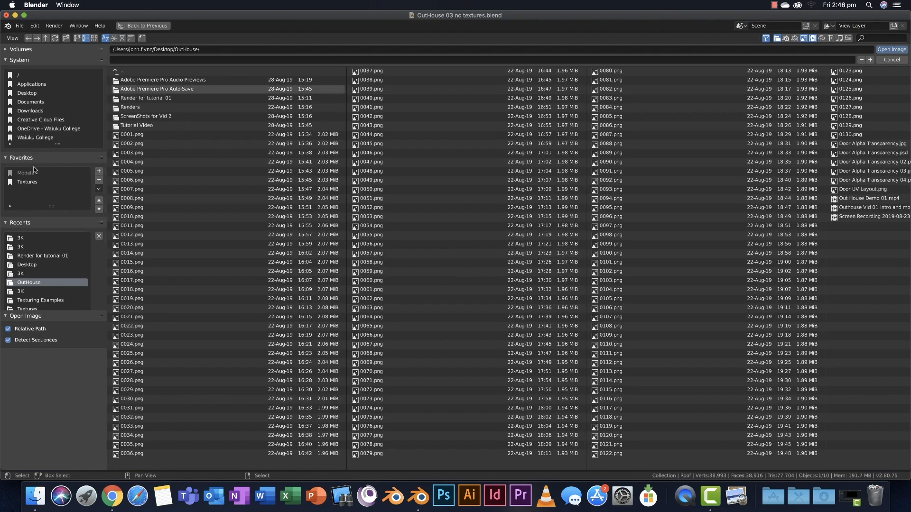
{"action": "left_click", "coordinate": [27, 182]}
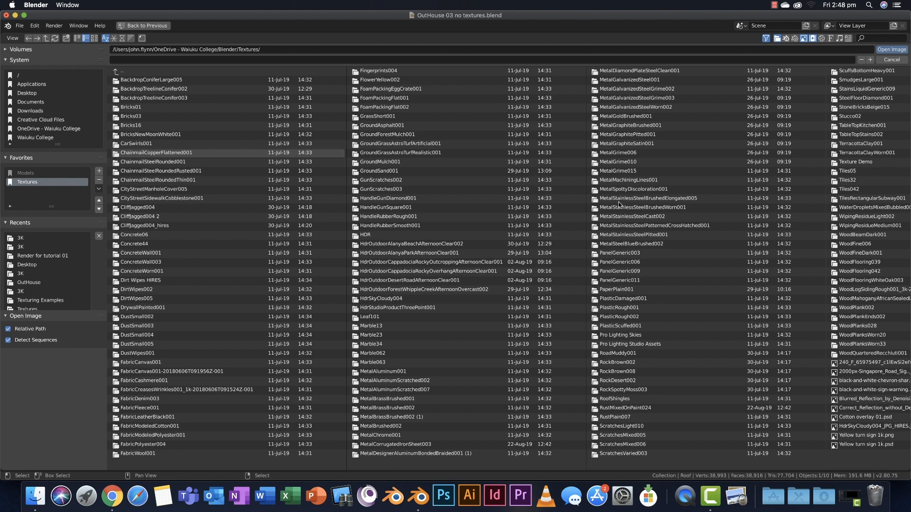
{"action": "left_click", "coordinate": [625, 417]}
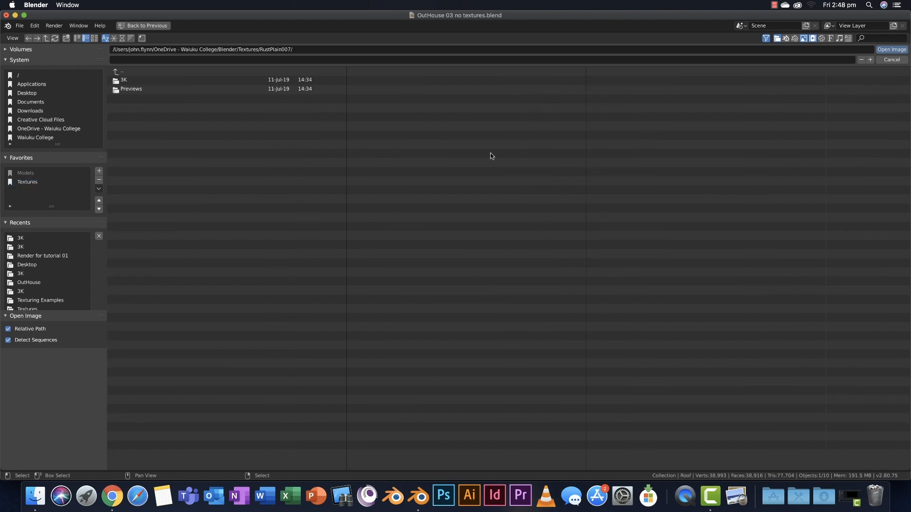
{"action": "left_click", "coordinate": [151, 81]}
{"action": "left_click", "coordinate": [147, 83]}
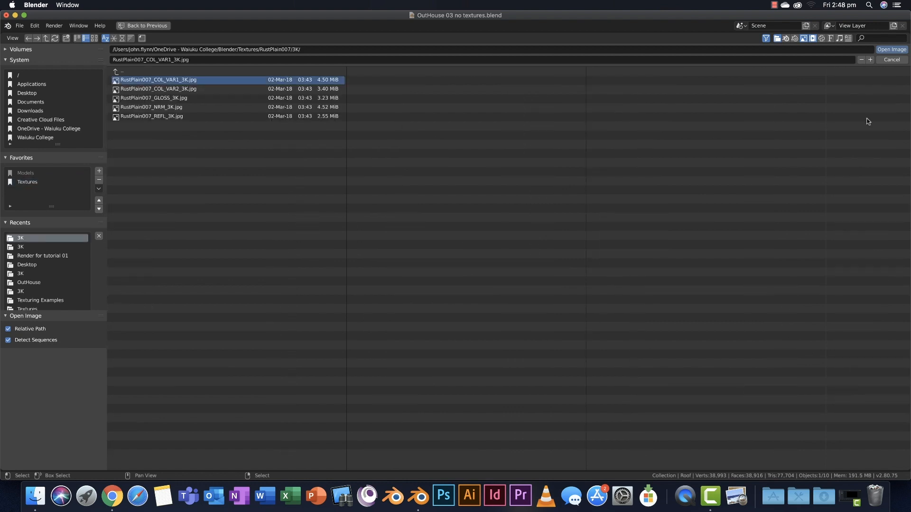
{"action": "left_click", "coordinate": [892, 49]}
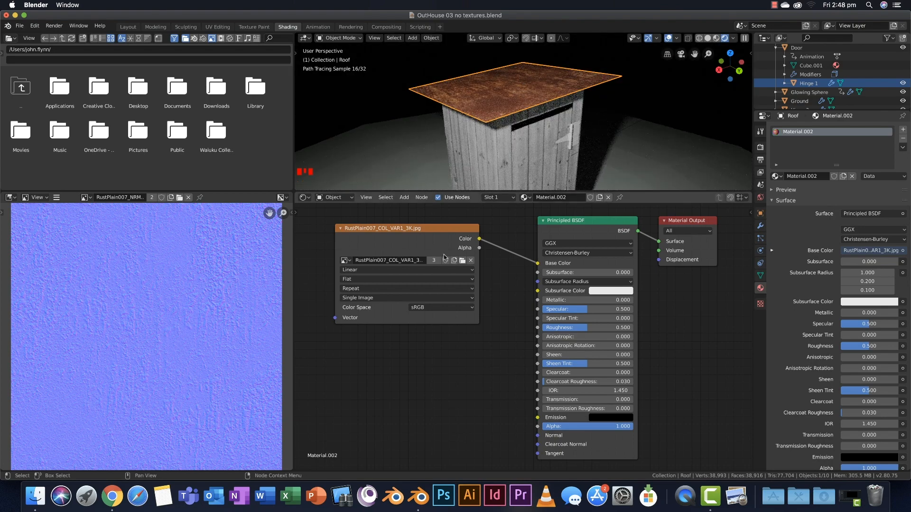
{"action": "left_click_drag", "start_coordinate": [479, 280], "coordinate": [501, 283]}
{"action": "middle_click_drag", "start_coordinate": [591, 125], "coordinate": [600, 147], "text": "shift"}
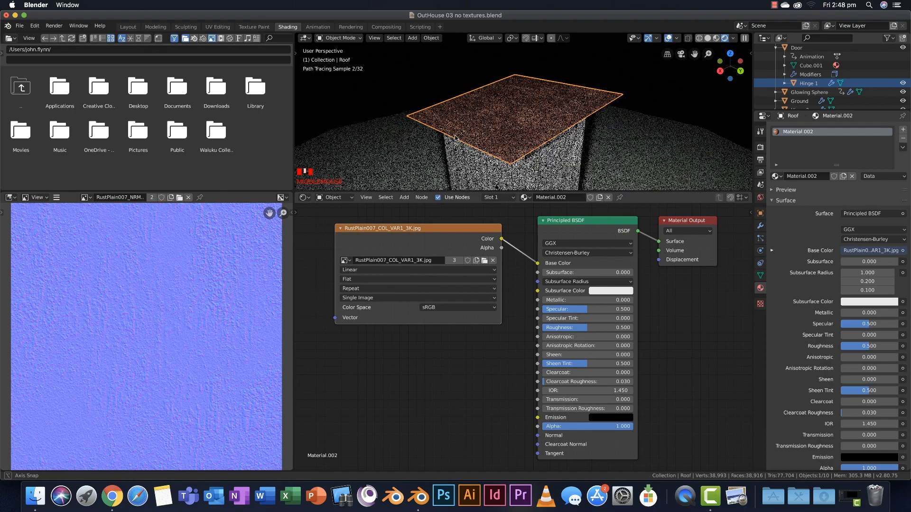
Duplicate the colour texture node below it, load RustPlain007_GLOSS_3K.jpg, and connect its Color to Roughness.
{"action": "key", "text": "shift+d"}
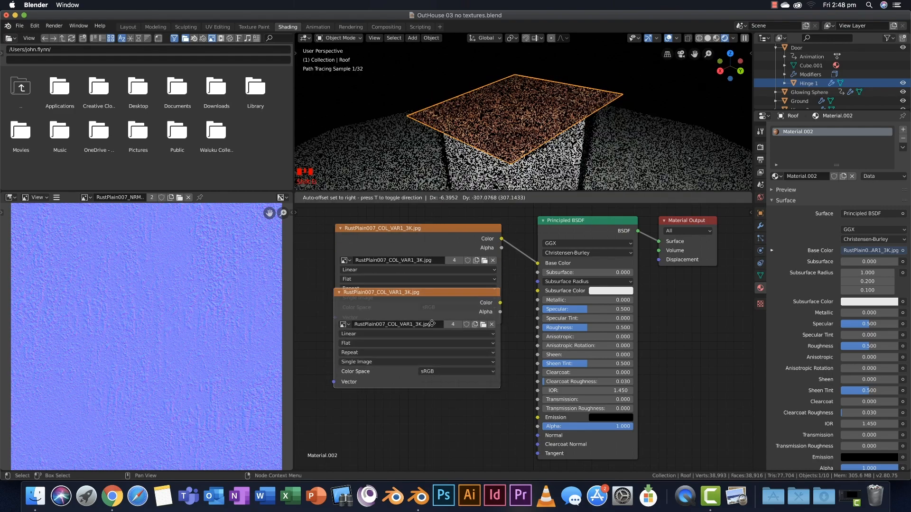
{"action": "left_click", "coordinate": [432, 335]}
{"action": "left_click", "coordinate": [485, 369]}
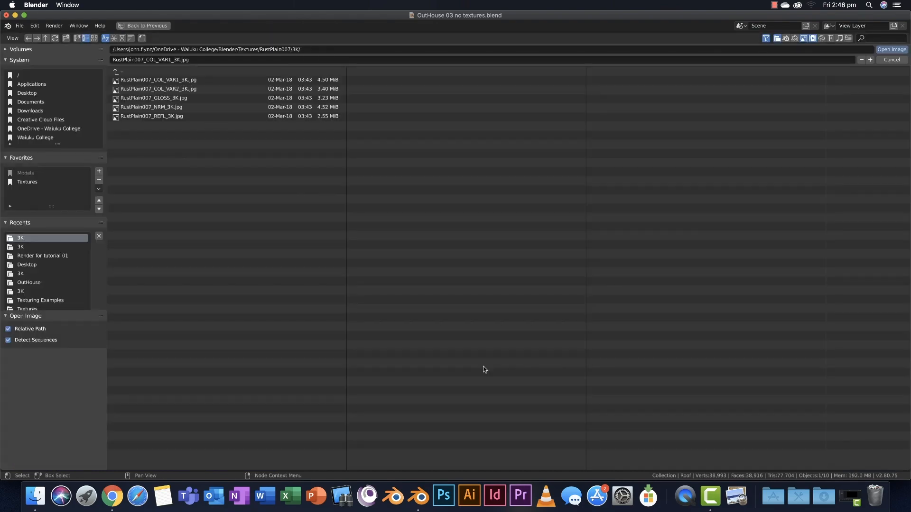
{"action": "left_click", "coordinate": [157, 98]}
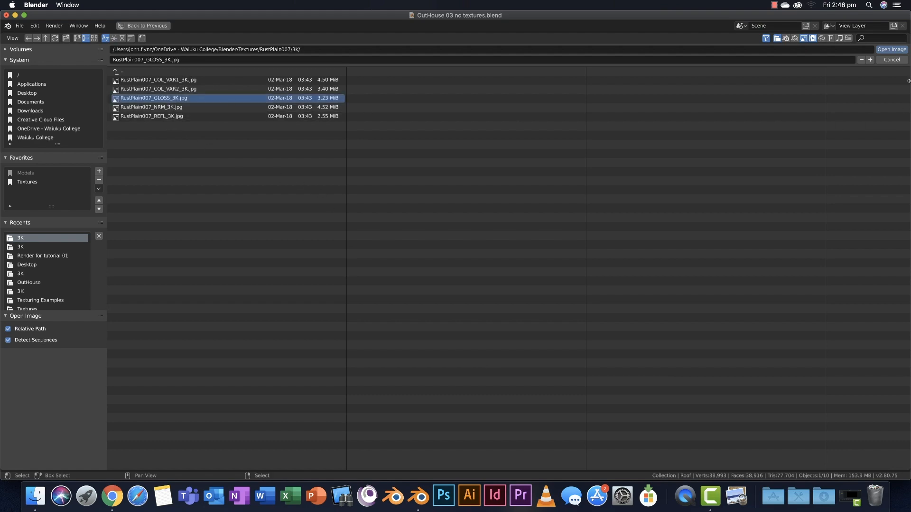
{"action": "left_click", "coordinate": [892, 49]}
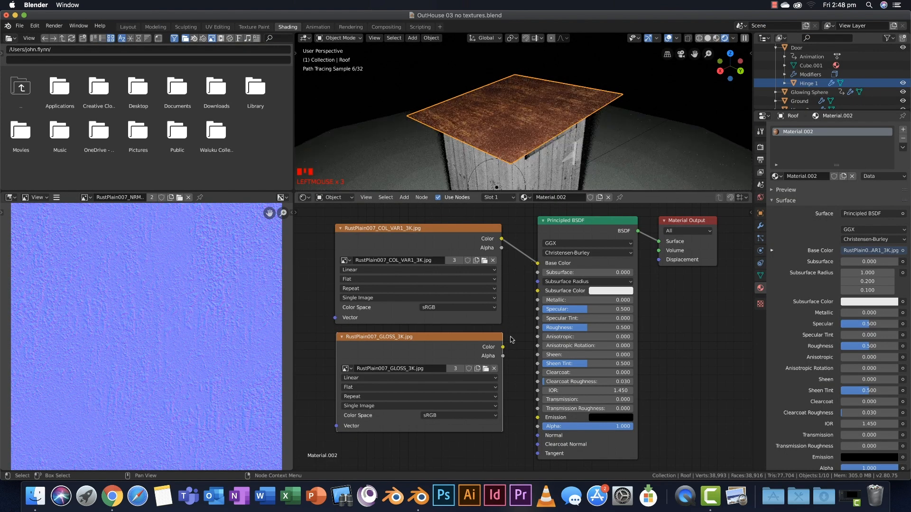
{"action": "left_click_drag", "start_coordinate": [503, 347], "coordinate": [538, 328]}
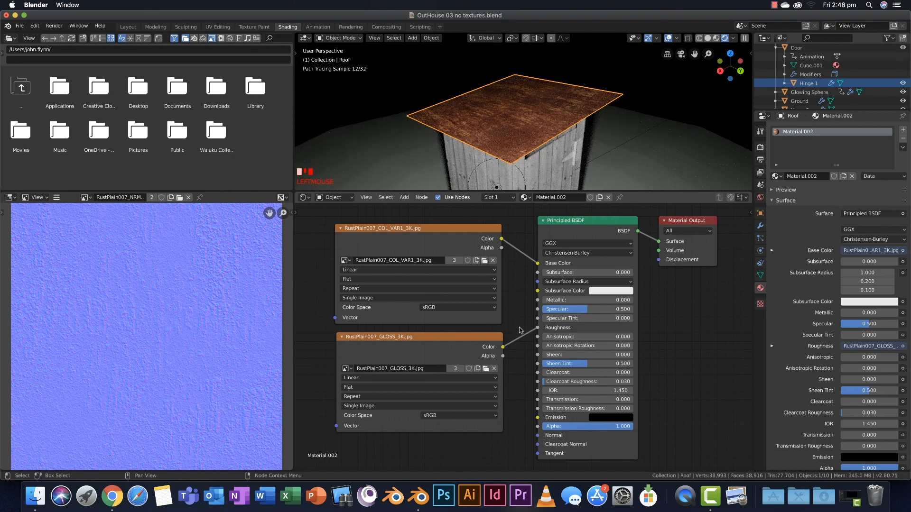
Insert an Invert node on the link between the gloss texture and the Roughness input.
{"action": "key", "text": "shift+a"}
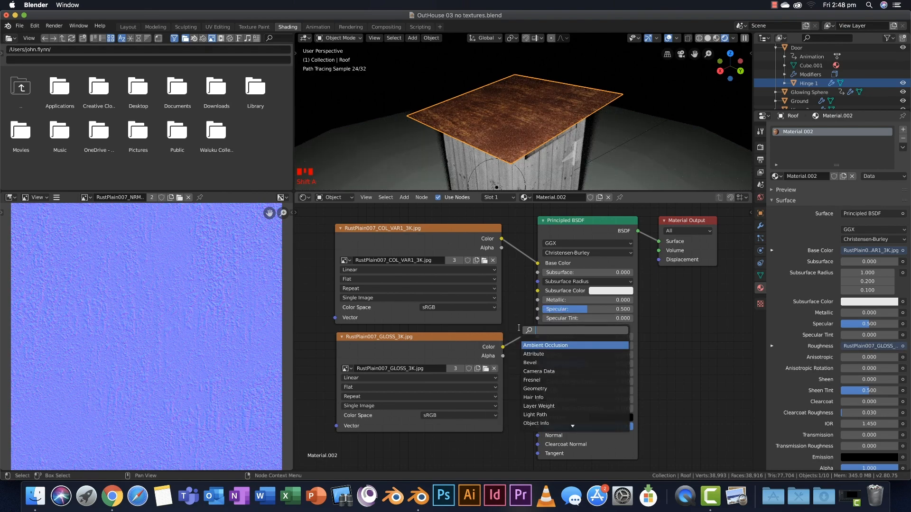
{"action": "type", "text": "invert"}
{"action": "key", "text": "Return"}
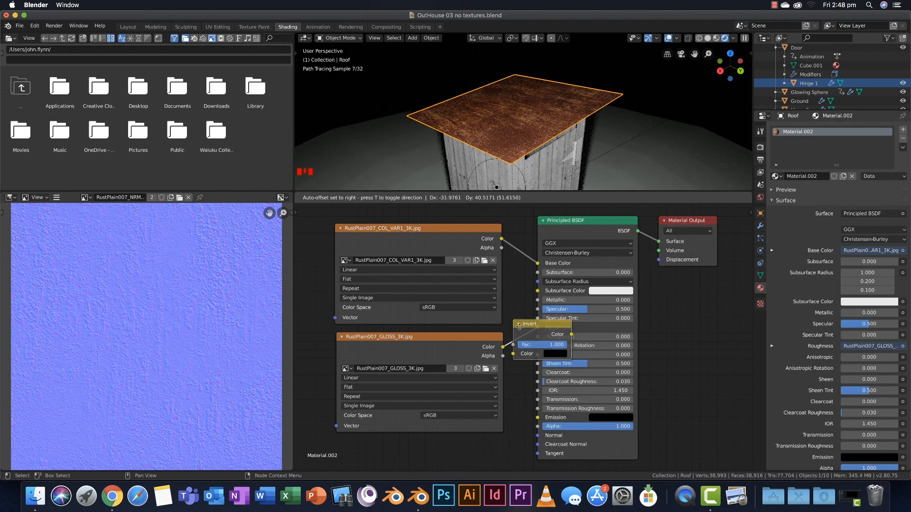
{"action": "left_click", "coordinate": [520, 328]}
{"action": "middle_click_drag", "start_coordinate": [580, 312], "coordinate": [582, 298], "text": "shift"}
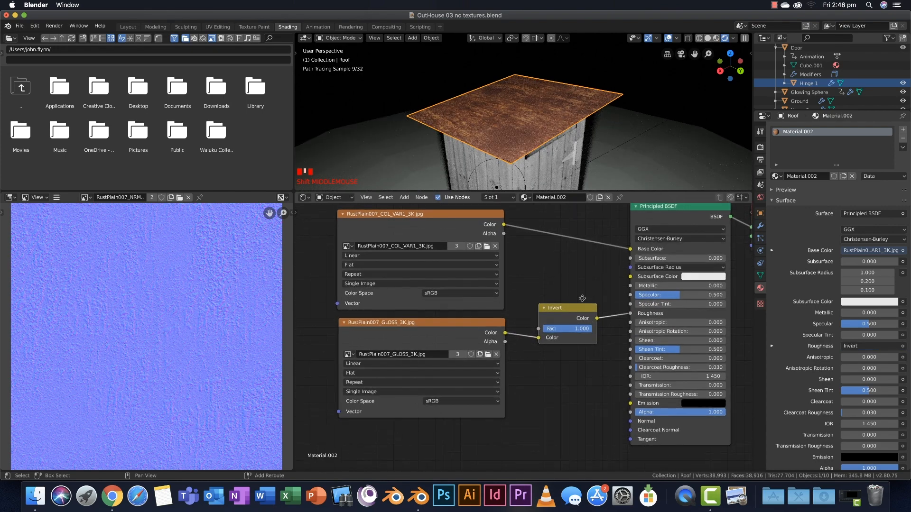
Duplicate the gloss texture node below the original and load RustPlain007_NRM_3K.jpg into the copy.
{"action": "middle_click_drag", "start_coordinate": [456, 333], "coordinate": [453, 285]}
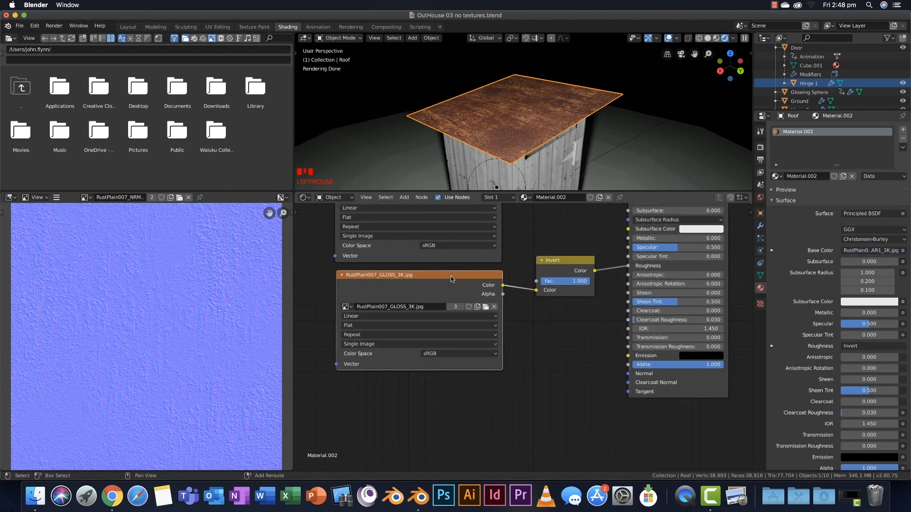
{"action": "key", "text": "shift+d"}
{"action": "left_click", "coordinate": [453, 386]}
{"action": "middle_click_drag", "start_coordinate": [517, 384], "coordinate": [516, 335]}
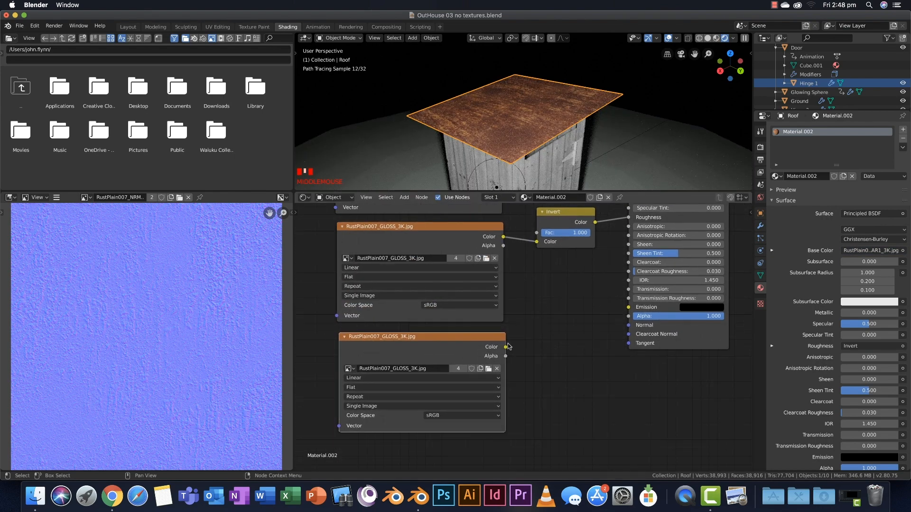
{"action": "left_click", "coordinate": [489, 368]}
{"action": "left_click", "coordinate": [142, 108]}
{"action": "left_click", "coordinate": [891, 50]}
Add a Normal Map node and connect the NRM texture's Color through it to the Principled BSDF's Normal input.
{"action": "key", "text": "shift+a"}
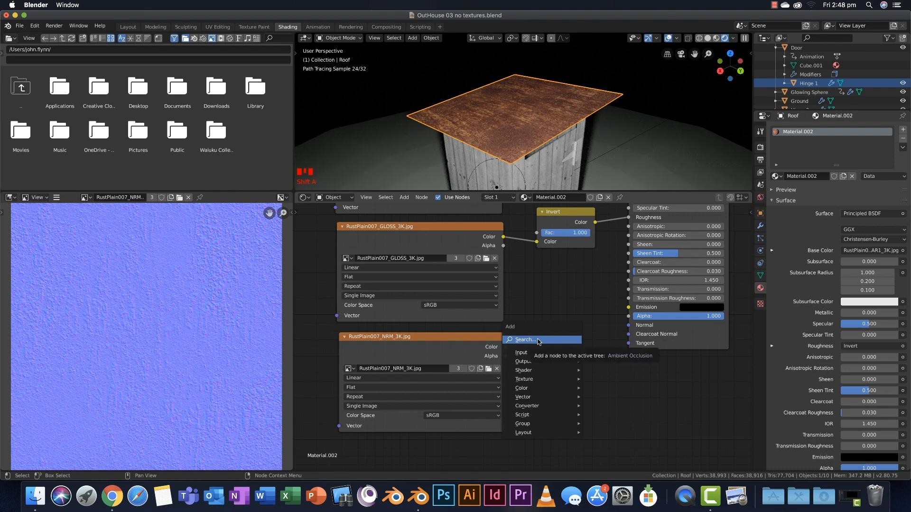
{"action": "left_click", "coordinate": [539, 341]}
{"action": "type", "text": "norm"}
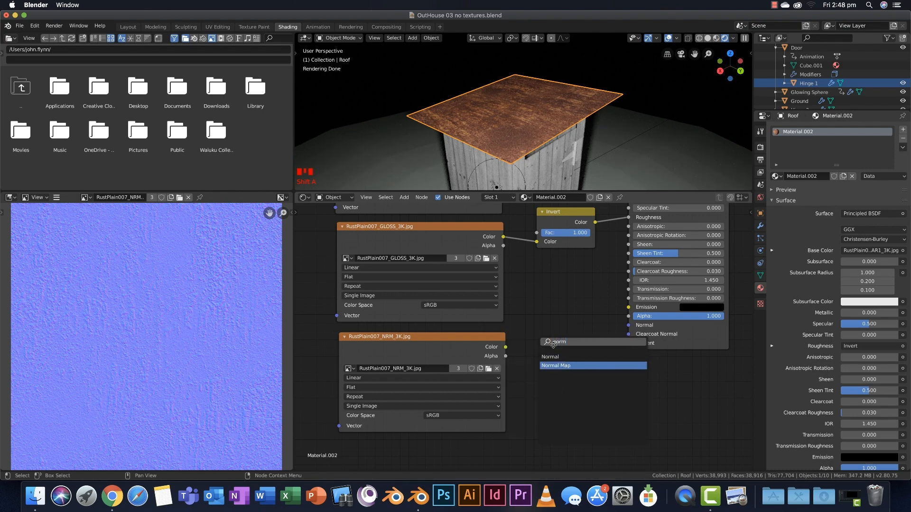
{"action": "key", "text": "Return"}
{"action": "left_click", "coordinate": [553, 344]}
{"action": "left_click_drag", "start_coordinate": [505, 347], "coordinate": [539, 370]}
{"action": "left_click_drag", "start_coordinate": [602, 329], "coordinate": [629, 325]}
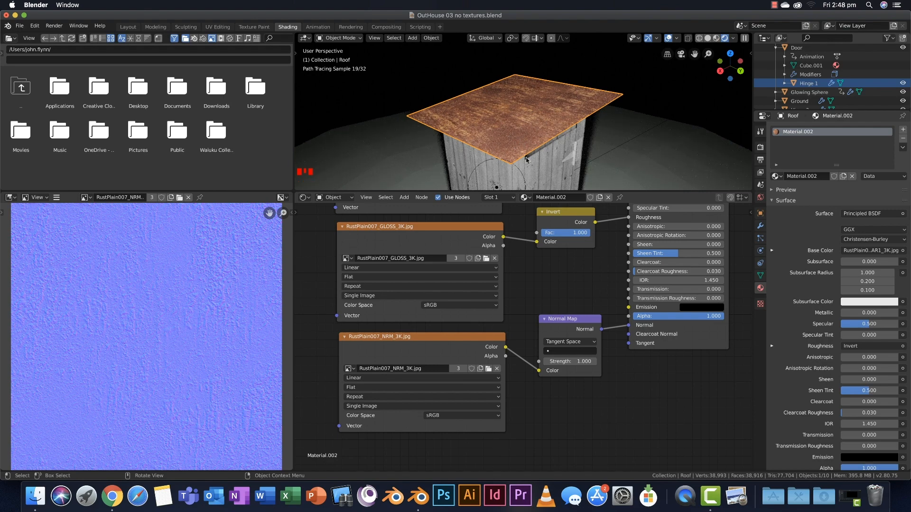
Rename the roof's material to "Rust TUTORIAL".
{"action": "scroll", "coordinate": [576, 286], "scroll_direction": "down", "scroll_amount": 4}
{"action": "middle_click_drag", "start_coordinate": [566, 278], "coordinate": [555, 339], "text": "shift"}
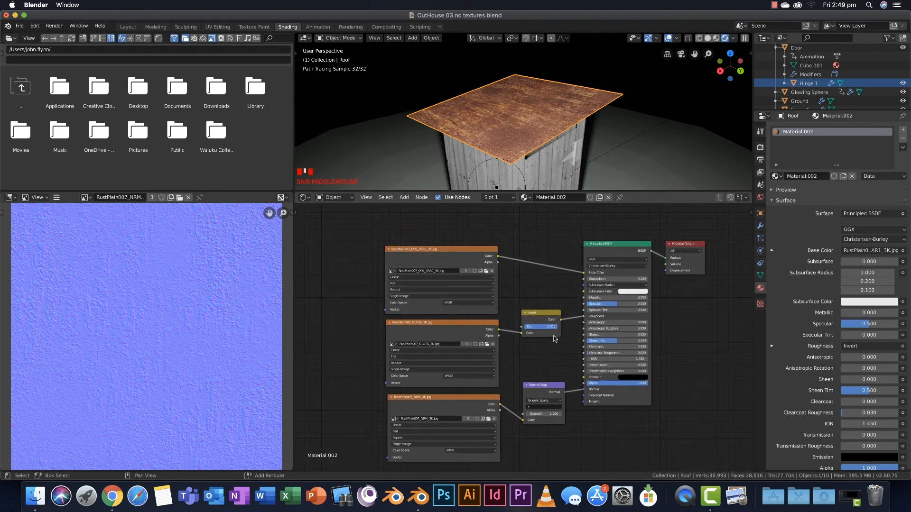
{"action": "middle_click_drag", "start_coordinate": [519, 130], "coordinate": [532, 101]}
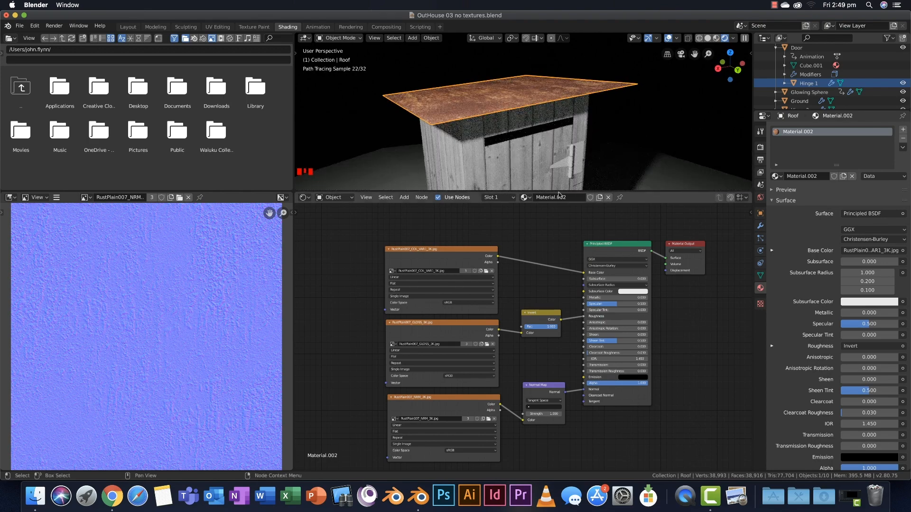
{"action": "double_click", "coordinate": [792, 132]}
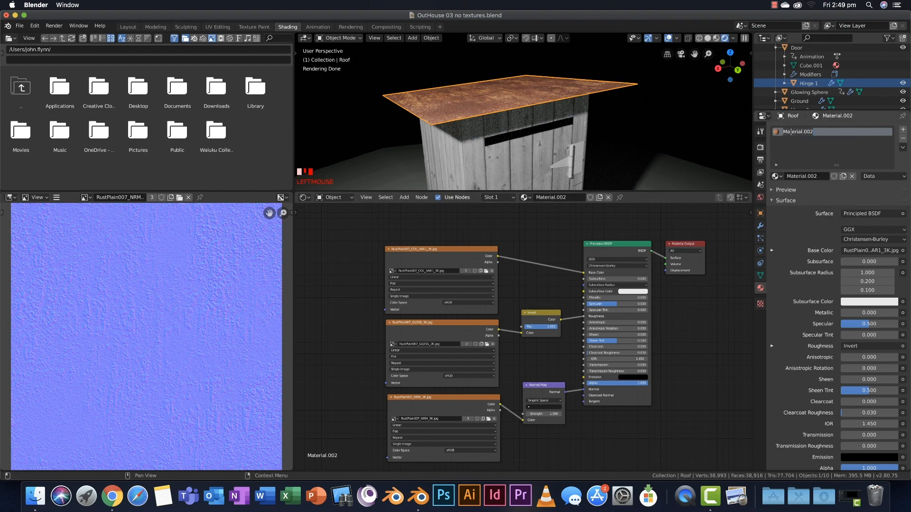
{"action": "type", "text": "Rust TUTORIAL"}
{"action": "key", "text": "Return"}
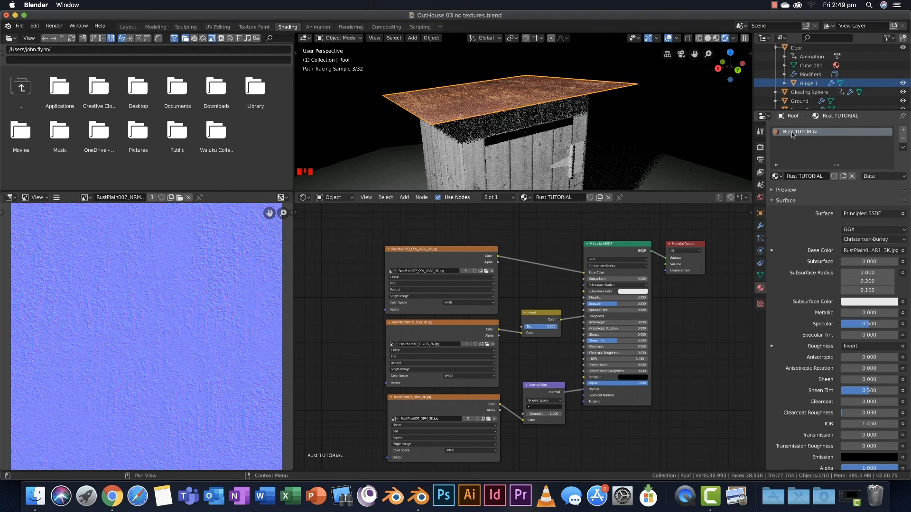
{"action": "left_click", "coordinate": [776, 176]}
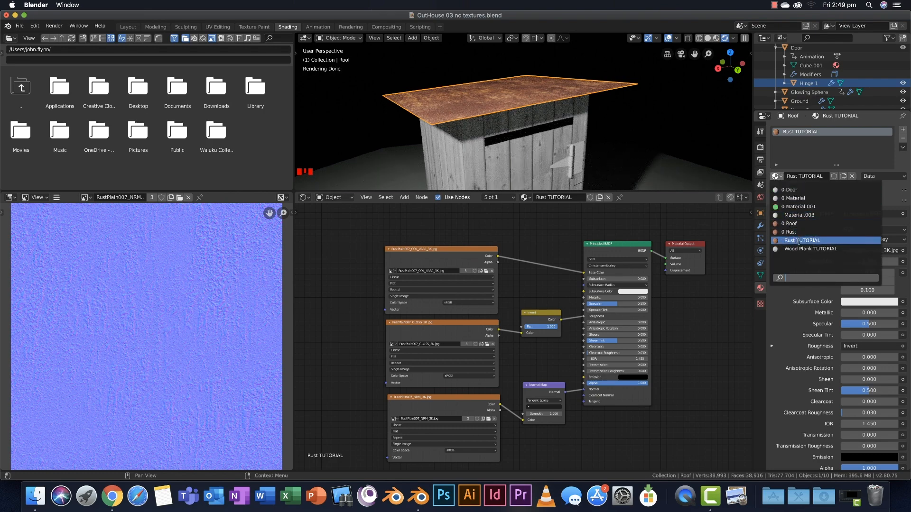
{"action": "left_click", "coordinate": [696, 225]}
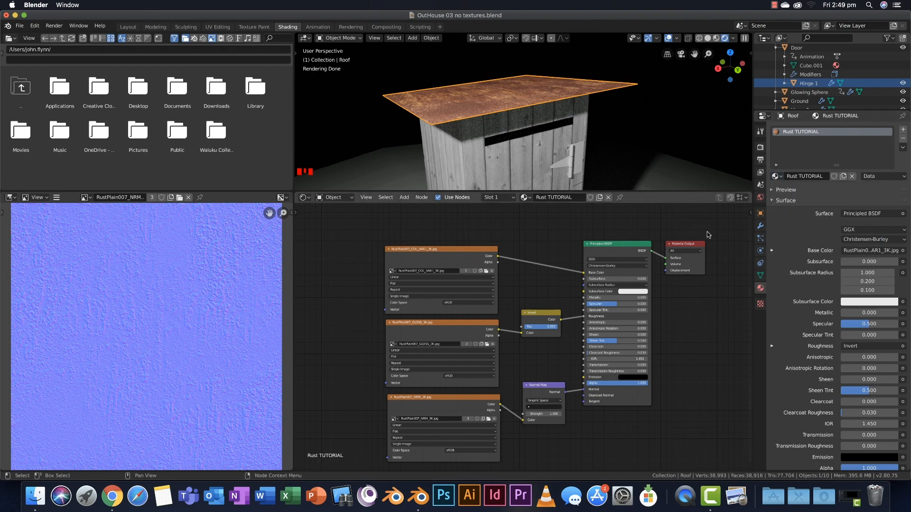
Add a Displace modifier to the roof.
{"action": "left_click", "coordinate": [760, 227]}
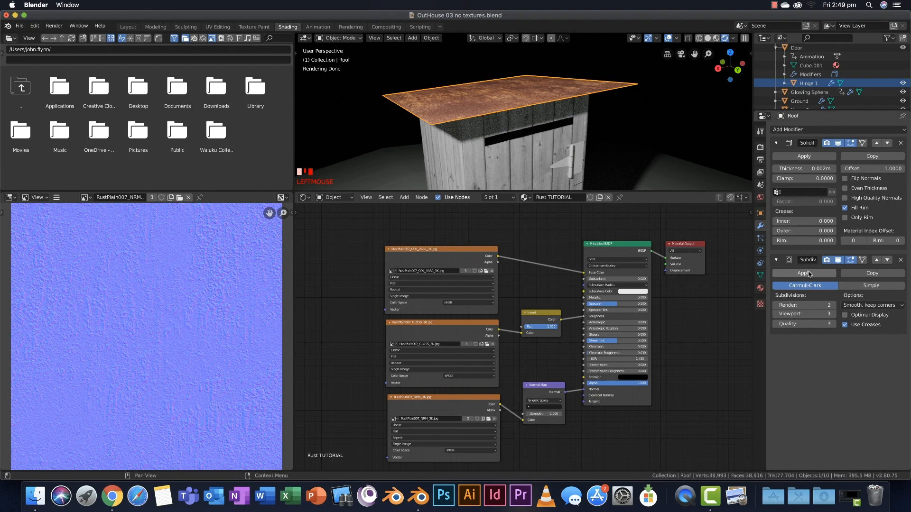
{"action": "left_click", "coordinate": [790, 130]}
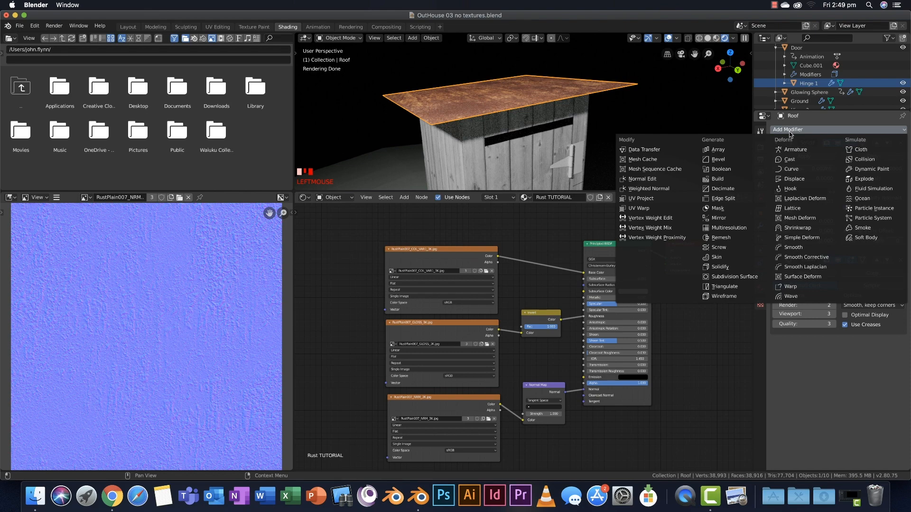
{"action": "left_click", "coordinate": [793, 179]}
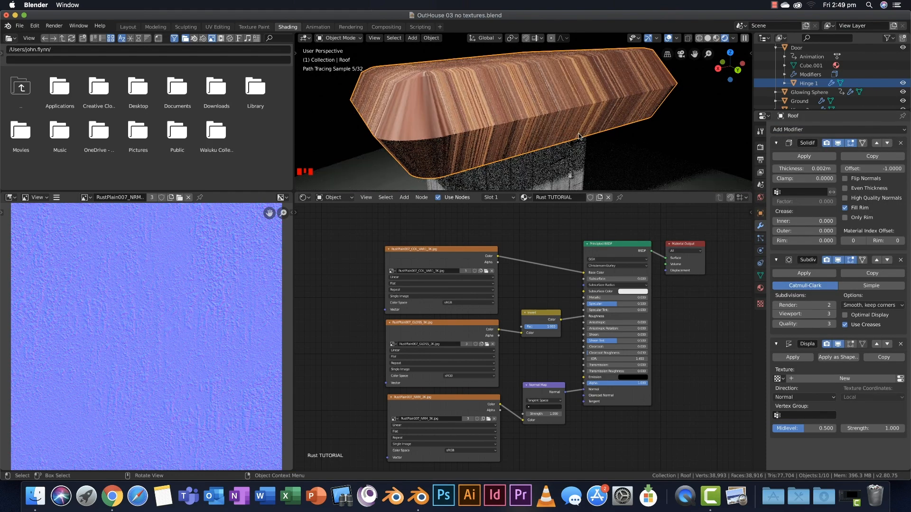
{"action": "middle_click_drag", "start_coordinate": [466, 110], "coordinate": [470, 133]}
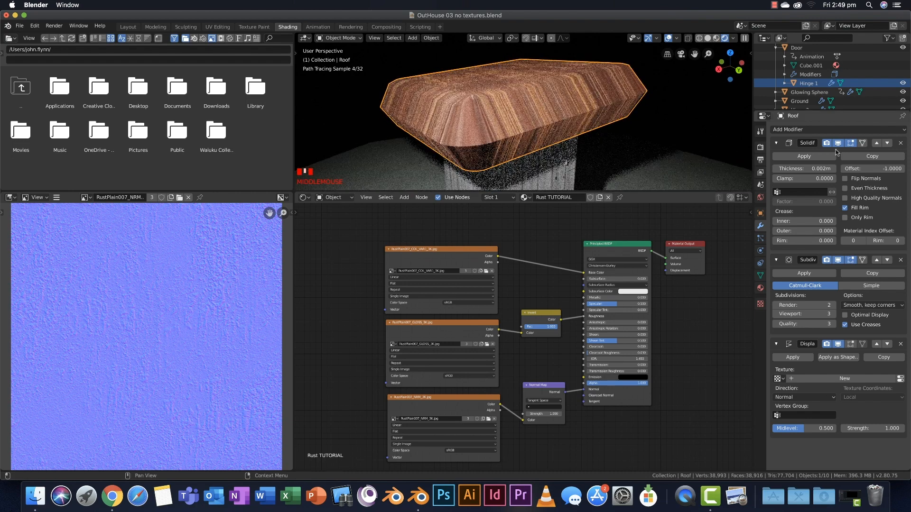
Move the Displace modifier above the Subdivision and Solidify modifiers in the roof's modifier stack.
{"action": "left_click", "coordinate": [877, 344]}
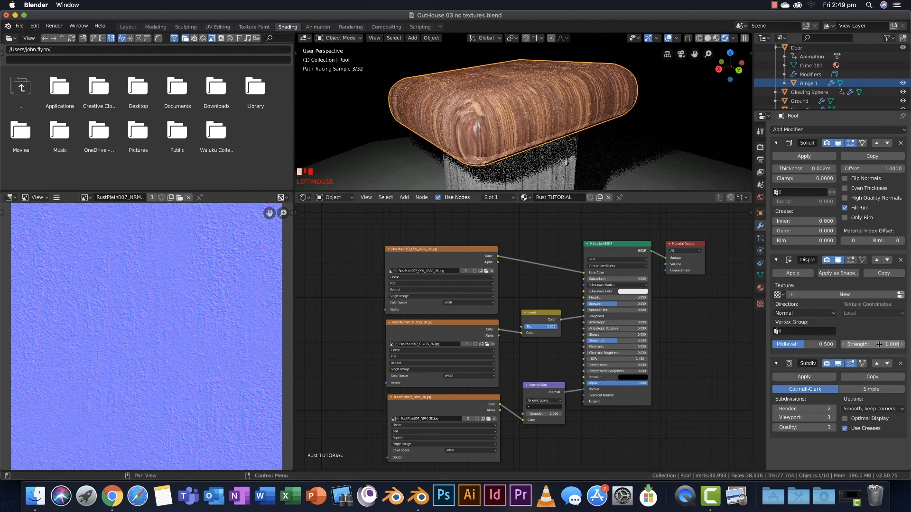
{"action": "left_click", "coordinate": [877, 262]}
{"action": "mouse_move", "coordinate": [525, 92]}
{"action": "middle_mouse_down", "text": "shift"}
{"action": "mouse_move", "coordinate": [527, 109]}
{"action": "mouse_move", "coordinate": [528, 98]}
{"action": "middle_mouse_up", "text": "shift"}
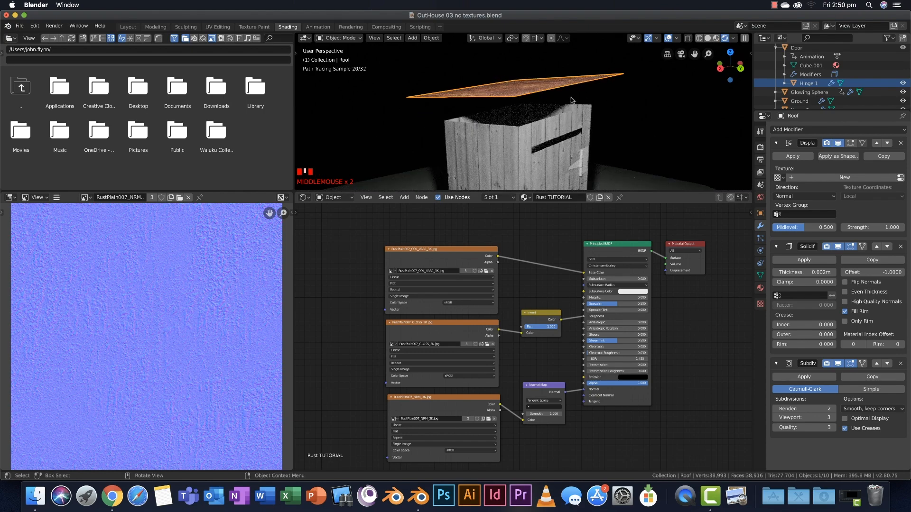
{"action": "middle_click_drag", "start_coordinate": [570, 99], "coordinate": [572, 121]}
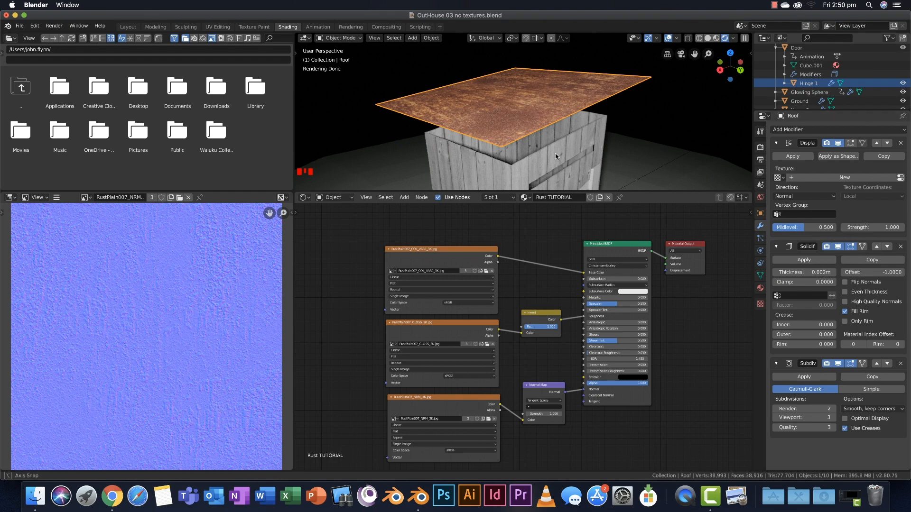
{"action": "middle_click_drag", "start_coordinate": [632, 150], "coordinate": [628, 139]}
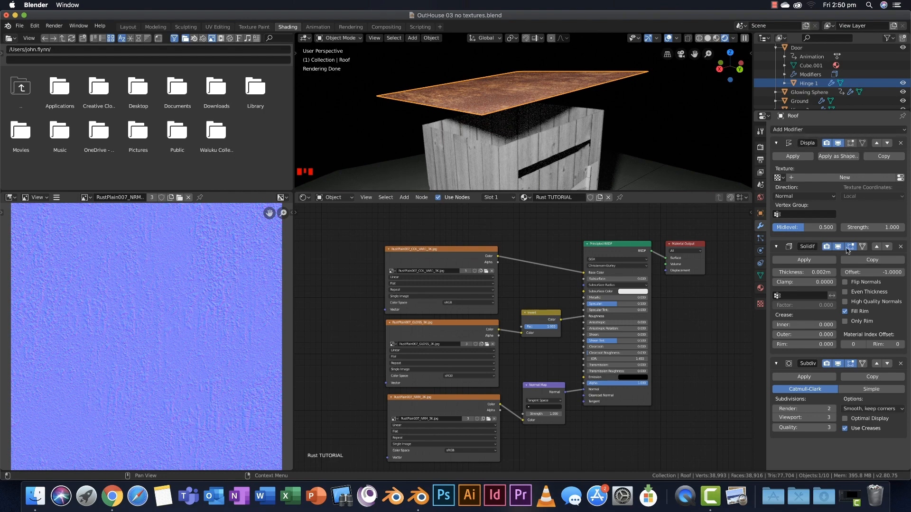
Remove the roof's Solidify modifier and place the Displace modifier below the Subdivision modifier.
{"action": "left_click", "coordinate": [901, 247]}
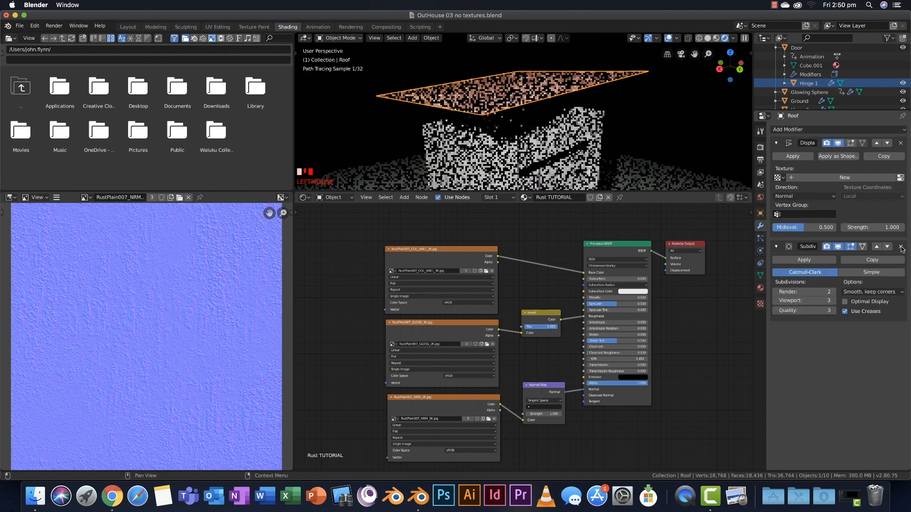
{"action": "left_click", "coordinate": [887, 143]}
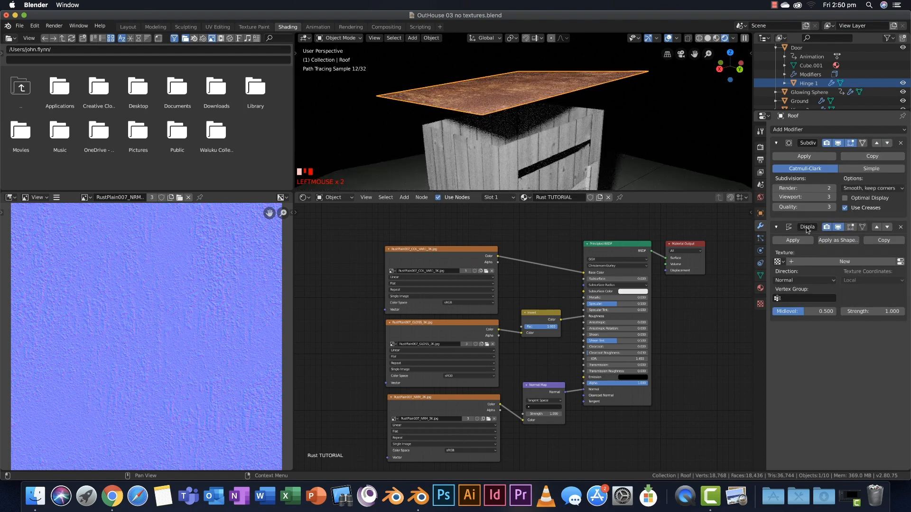
{"action": "middle_click_drag", "start_coordinate": [534, 108], "coordinate": [533, 120], "text": "shift"}
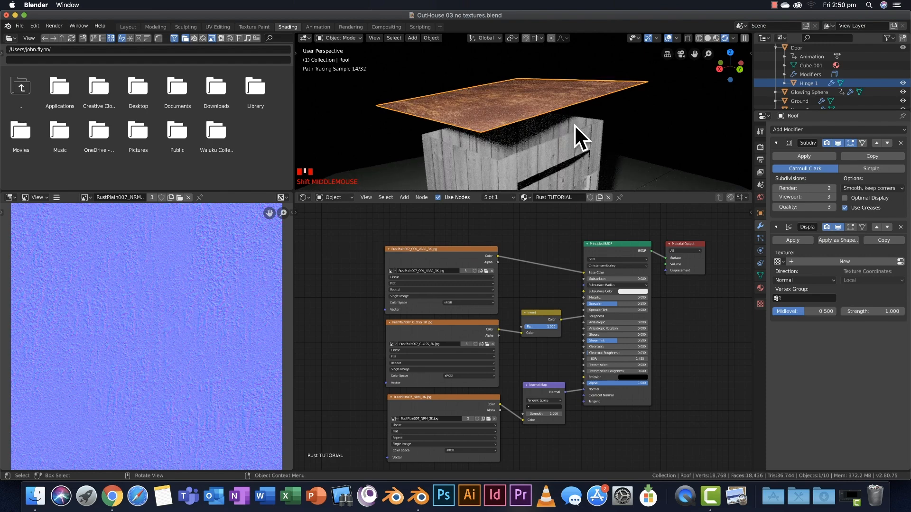
{"action": "middle_click_drag", "start_coordinate": [566, 129], "coordinate": [567, 101]}
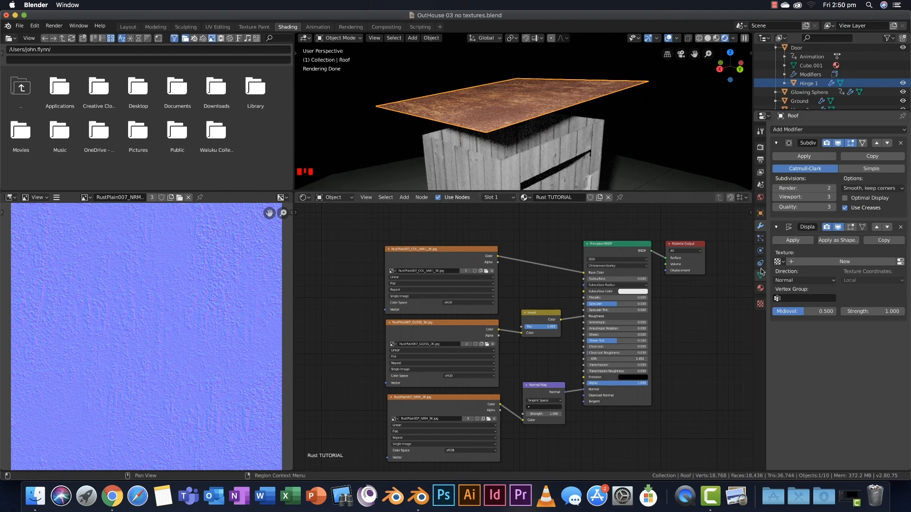
{"action": "left_click", "coordinate": [761, 288]}
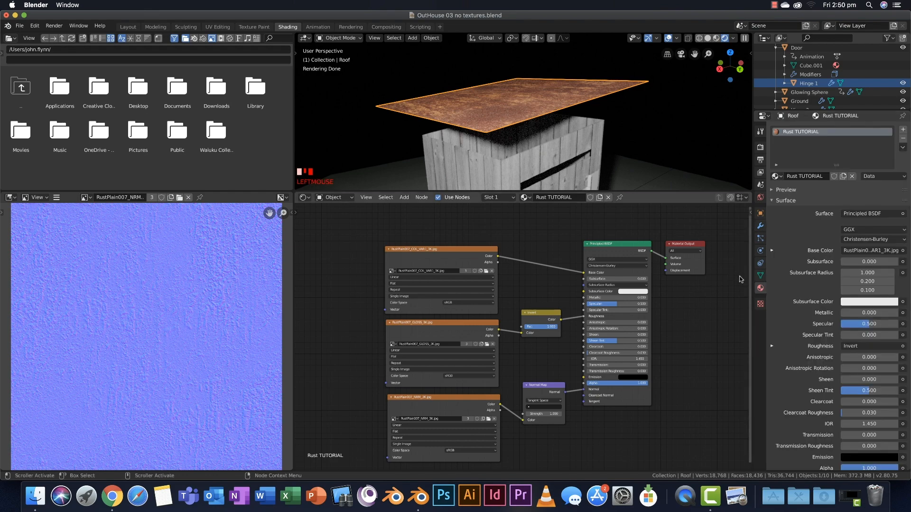
{"action": "scroll", "coordinate": [775, 276], "scroll_direction": "down", "scroll_amount": 5}
{"action": "scroll", "coordinate": [776, 276], "scroll_direction": "up", "scroll_amount": 6}
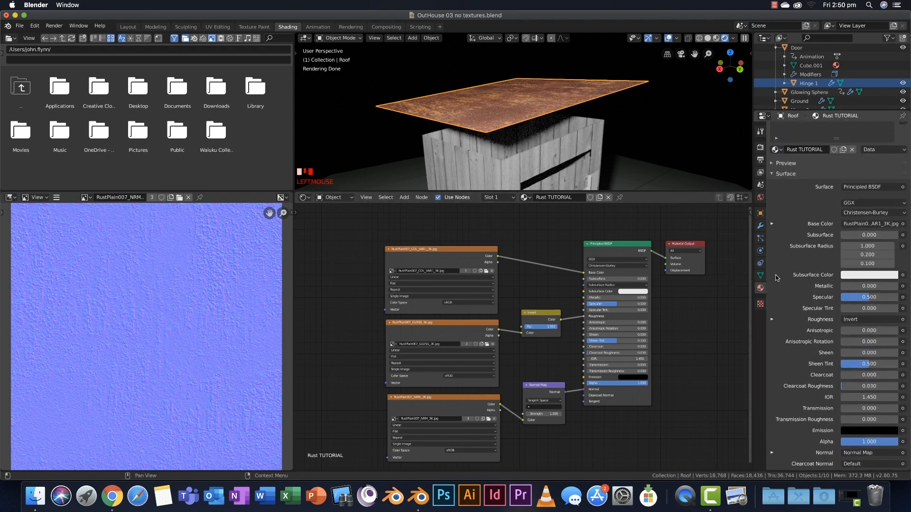
{"action": "scroll", "coordinate": [813, 336], "scroll_direction": "down", "scroll_amount": 4}
{"action": "scroll", "coordinate": [813, 335], "scroll_direction": "up", "scroll_amount": 4}
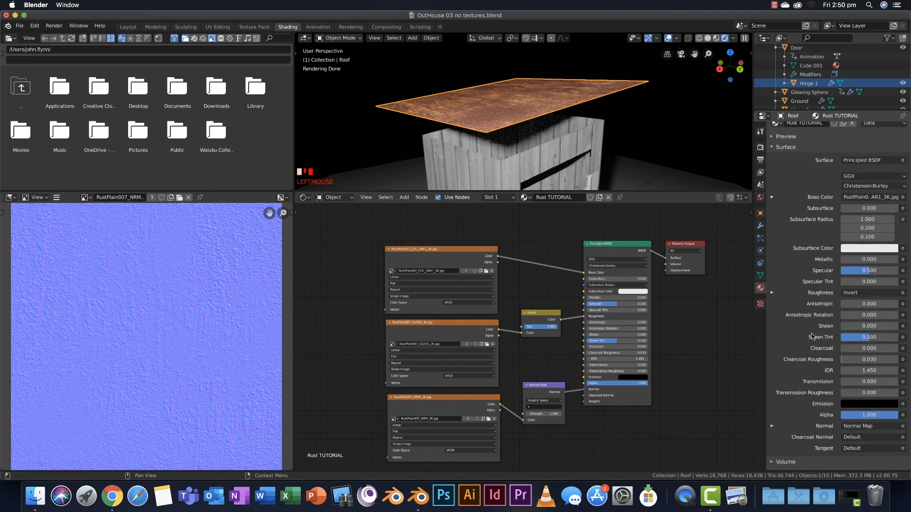
Create a new image texture for the roof's Displace modifier and browse to the Textures folder for its image.
{"action": "left_click", "coordinate": [761, 305]}
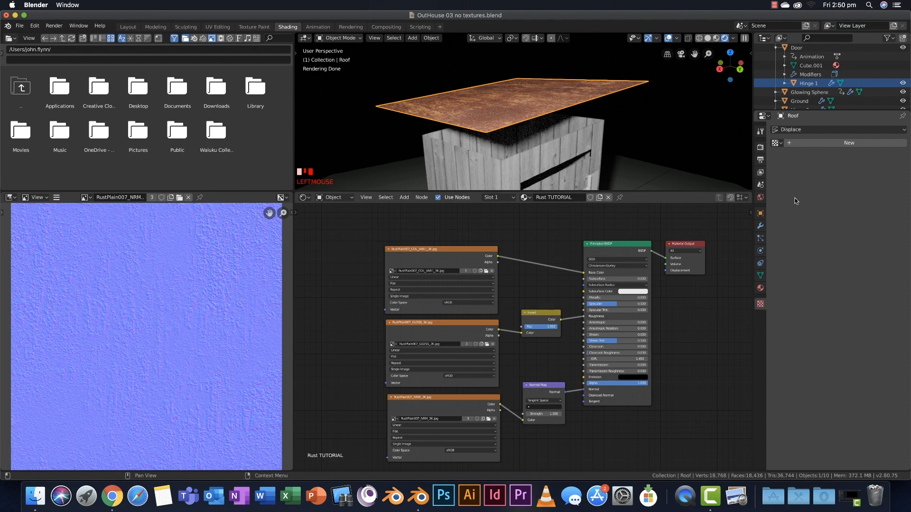
{"action": "left_click", "coordinate": [795, 143]}
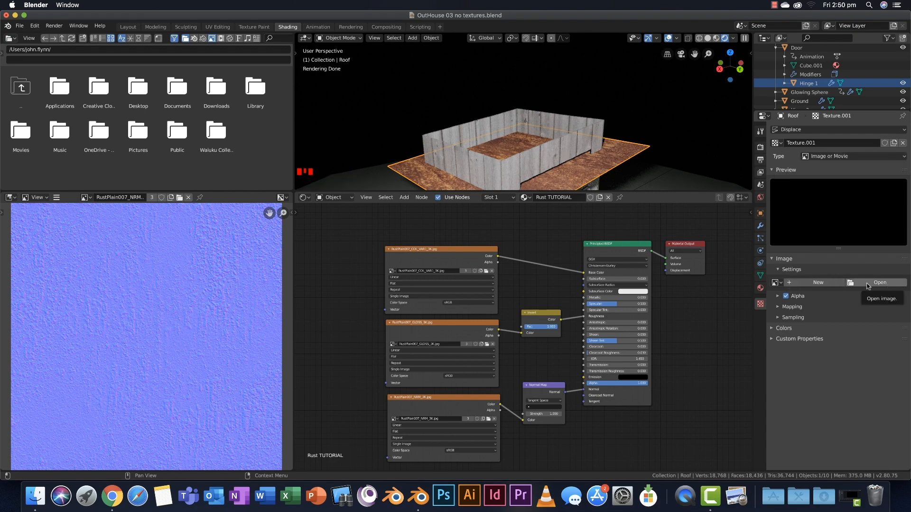
{"action": "middle_click_drag", "start_coordinate": [622, 167], "coordinate": [560, 155], "text": "shift"}
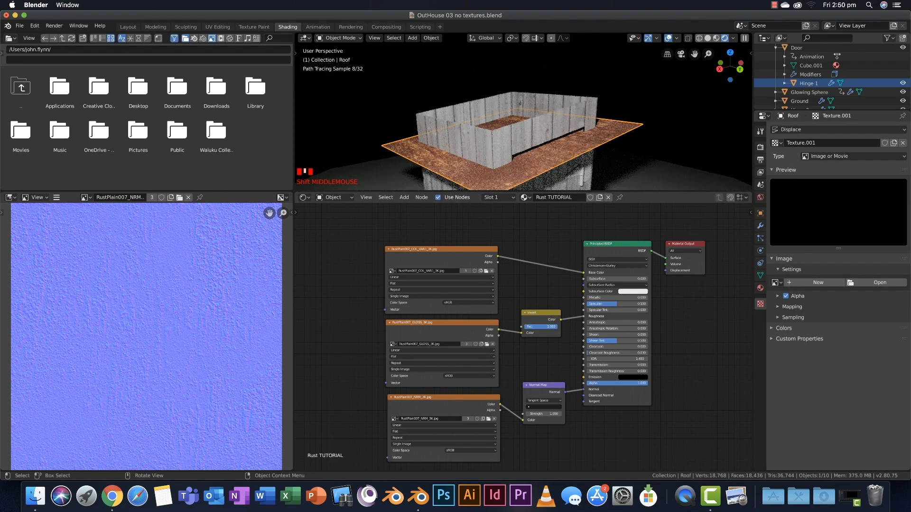
{"action": "left_click", "coordinate": [876, 284]}
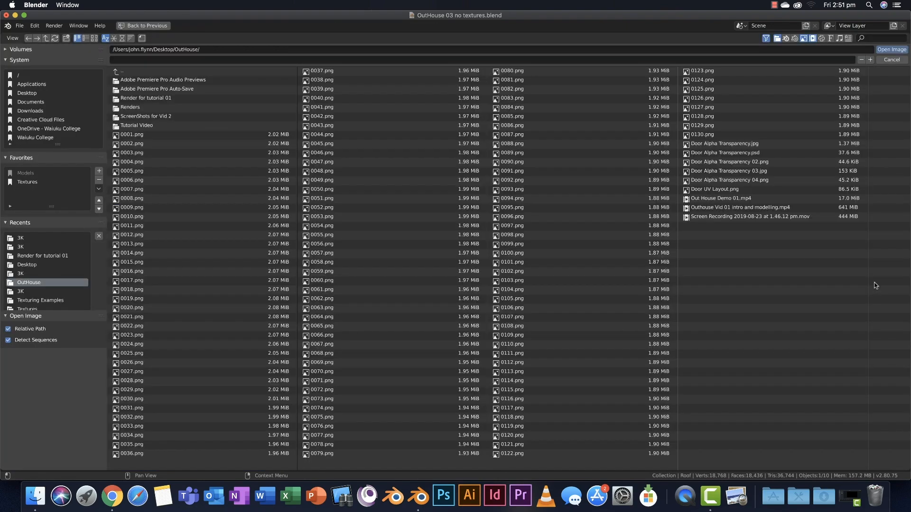
{"action": "left_click", "coordinate": [27, 182]}
Switch to Chrome and examine Poliigon's corrugated iron textures, including the download options of Metal Corrugated Iron Sheet 002, and return to Blender.
{"action": "key", "text": "super+Tab"}
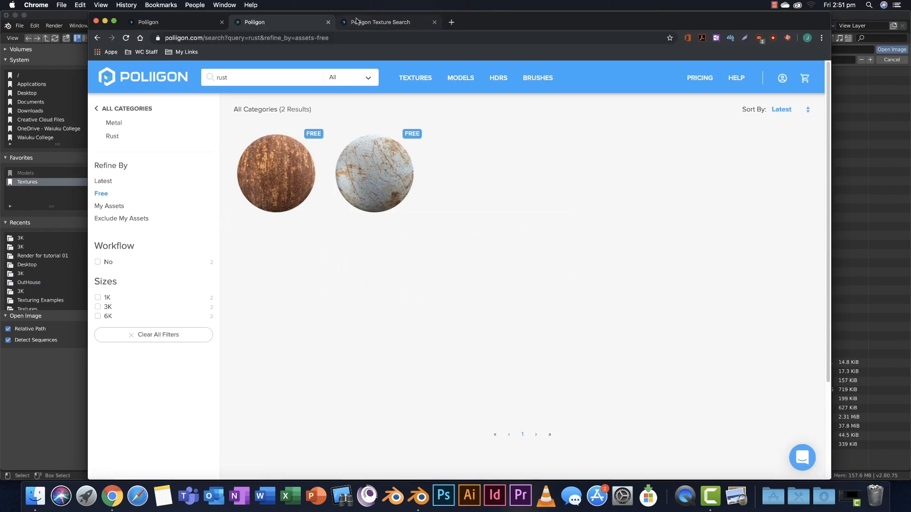
{"action": "left_click", "coordinate": [360, 22]}
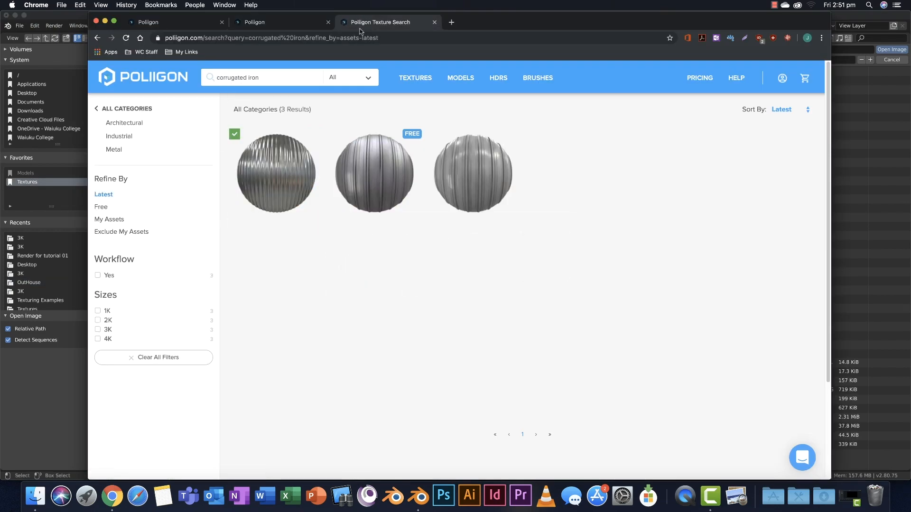
{"action": "mouse_move", "coordinate": [375, 159]}
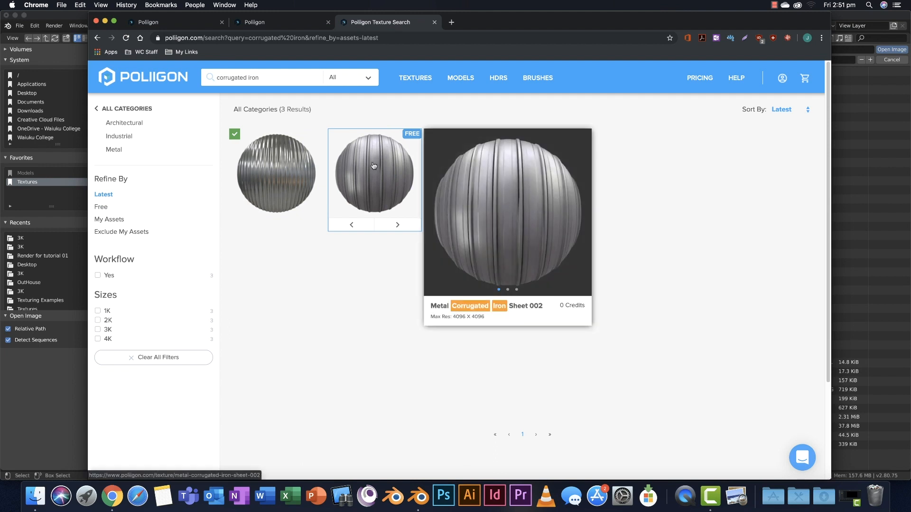
{"action": "left_click", "coordinate": [385, 184]}
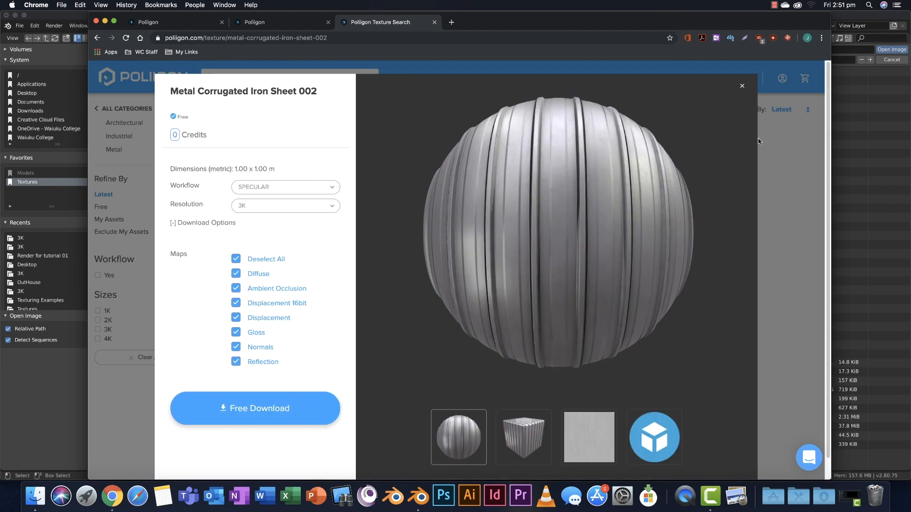
{"action": "left_click", "coordinate": [743, 87]}
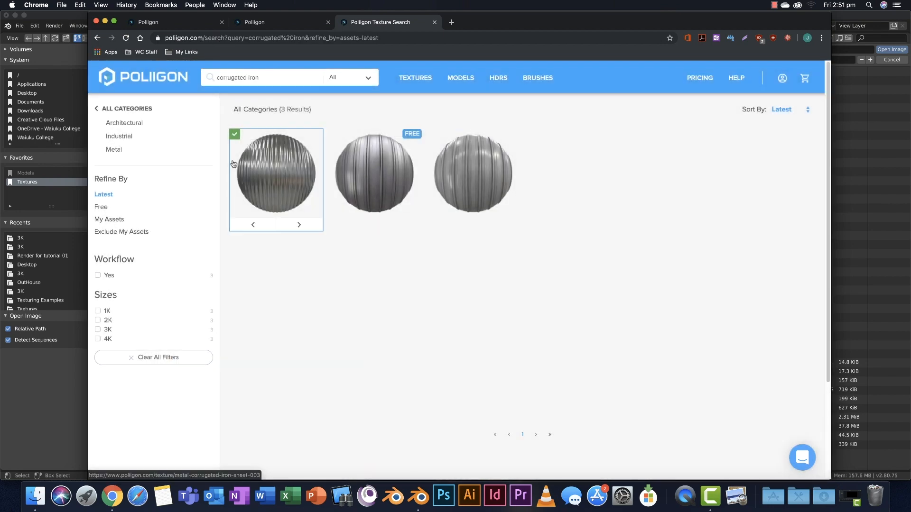
{"action": "mouse_move", "coordinate": [272, 175]}
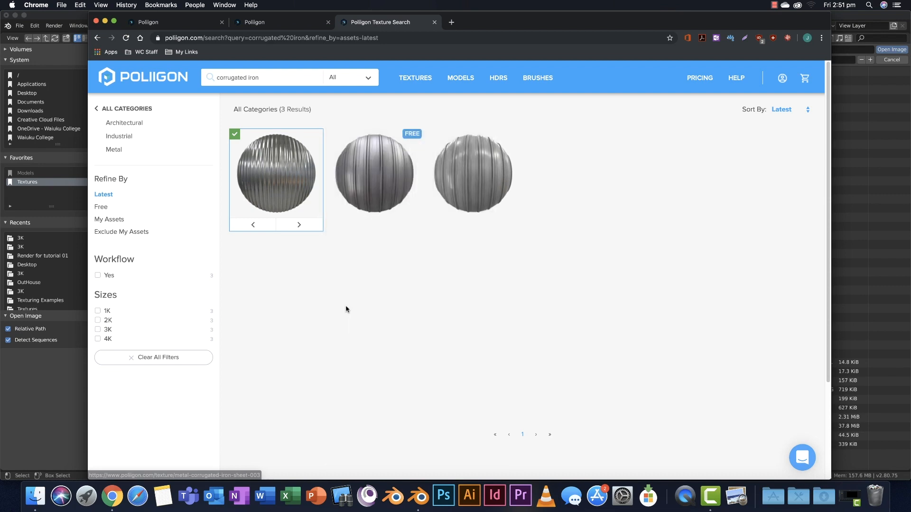
{"action": "key", "text": "super+Tab"}
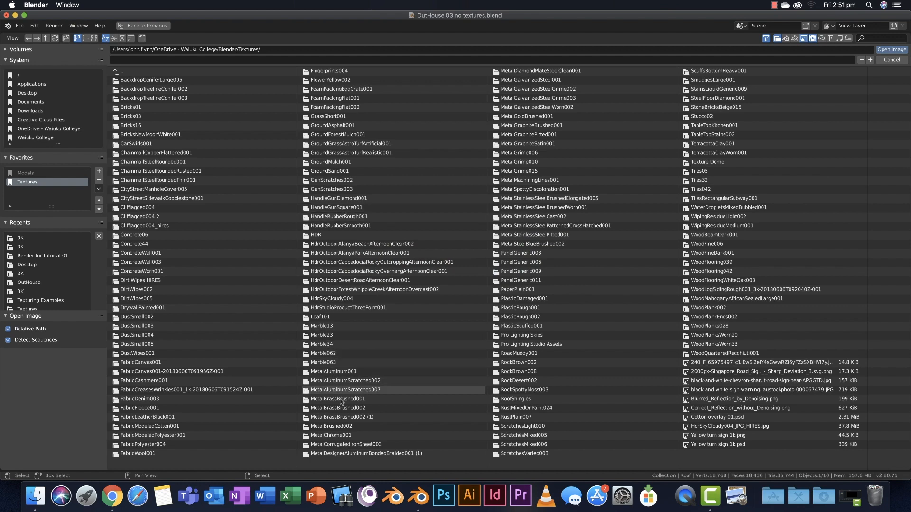
Load MetalCorrugatedIronSheet003_DISP_3K_METALNESS.jpg from the MetalCorrugatedIronSheet003 METALNESS 3K folder as the displacement texture's image.
{"action": "left_click", "coordinate": [346, 447]}
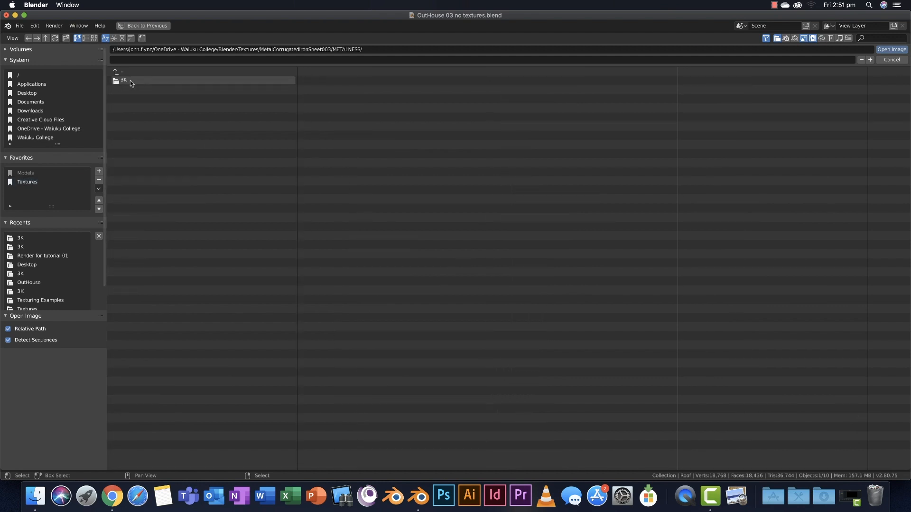
{"action": "left_click", "coordinate": [130, 81]}
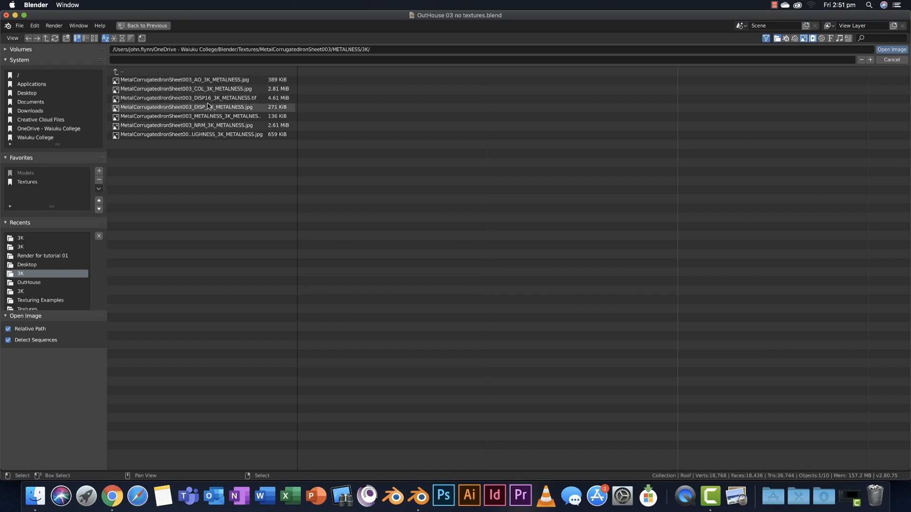
{"action": "left_click", "coordinate": [200, 109]}
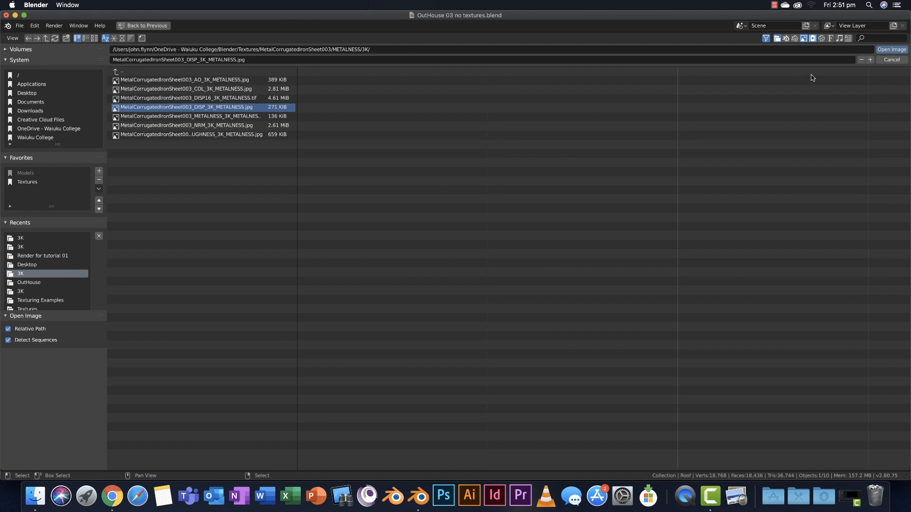
{"action": "left_click", "coordinate": [891, 49]}
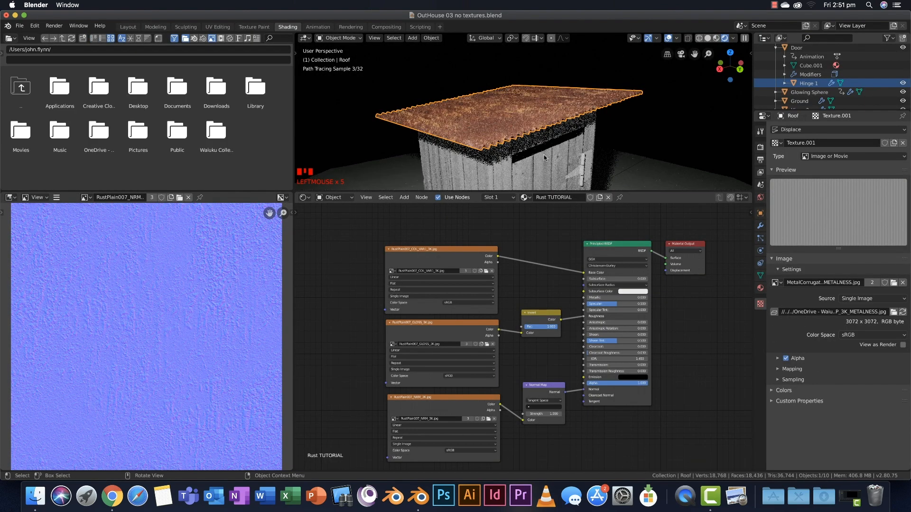
Raise the viewport subdivisions of the roof's Subdivision modifier by one level.
{"action": "scroll", "coordinate": [536, 139], "scroll_direction": "up", "scroll_amount": 4}
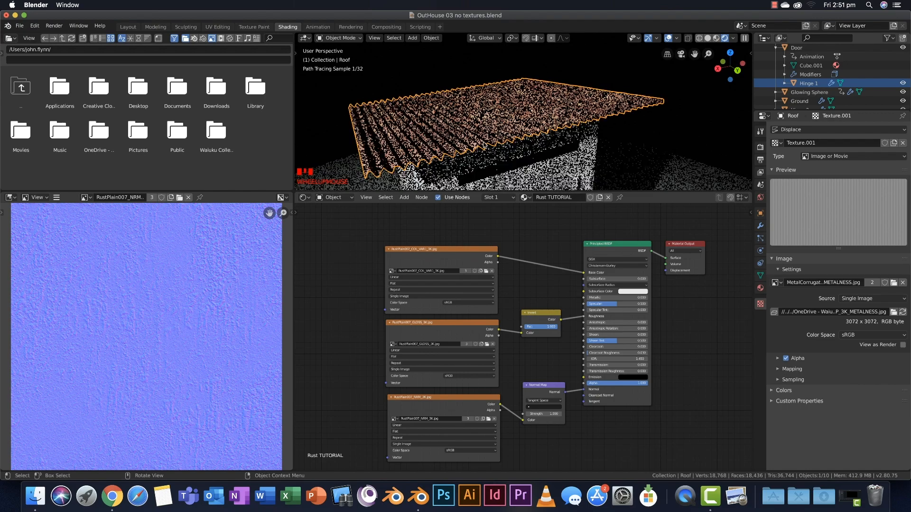
{"action": "middle_click_drag", "start_coordinate": [483, 146], "coordinate": [477, 138]}
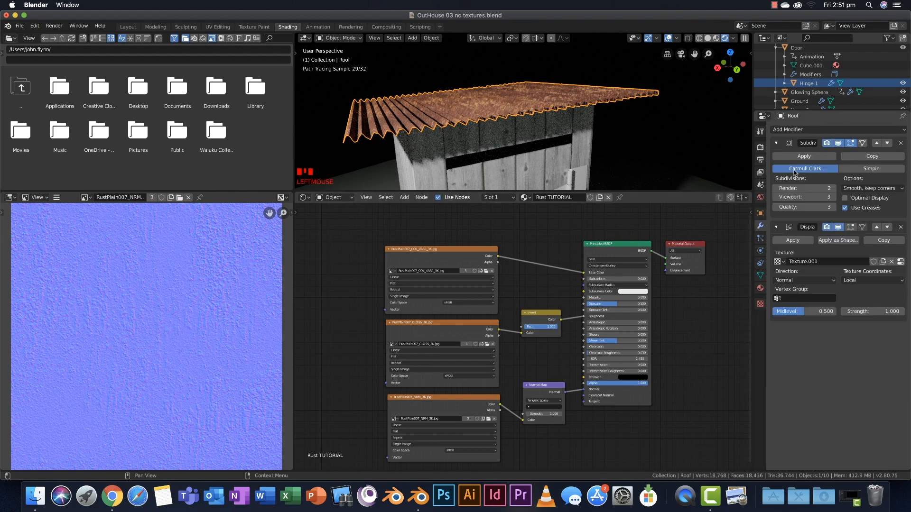
{"action": "left_click", "coordinate": [834, 197]}
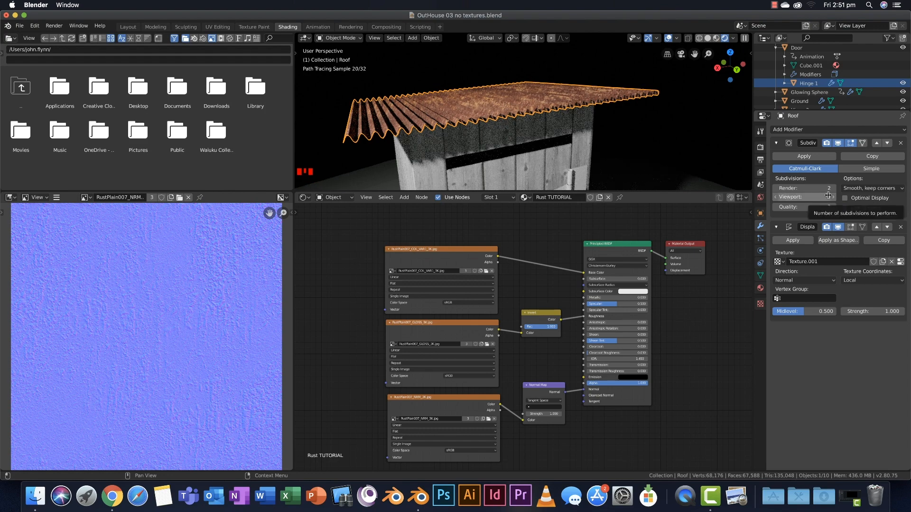
Set both the viewport and render subdivisions of the roof's Subdivision modifier to 4.
{"action": "left_click", "coordinate": [833, 197]}
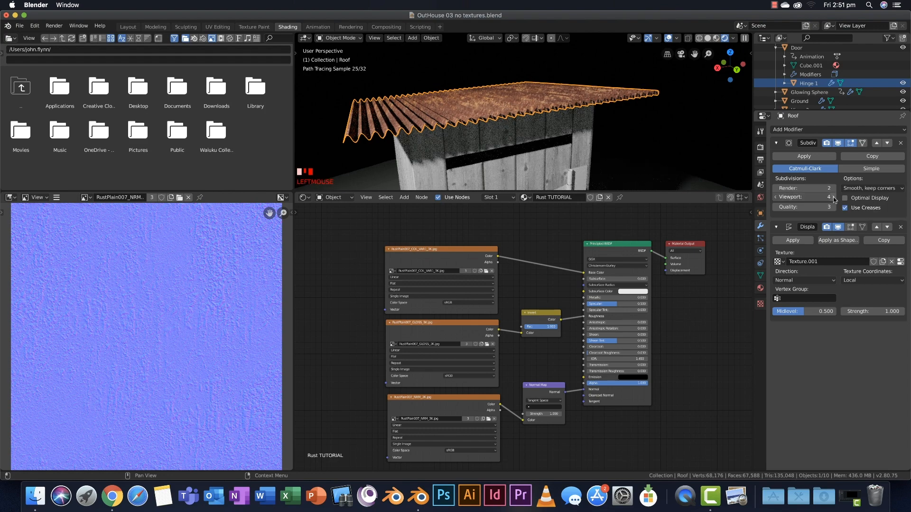
{"action": "left_click", "coordinate": [833, 197]}
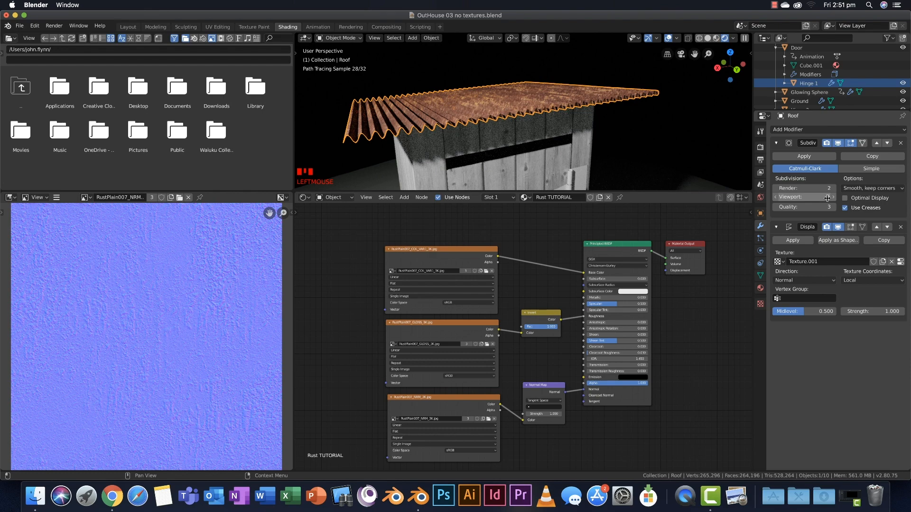
{"action": "left_click", "coordinate": [778, 199]}
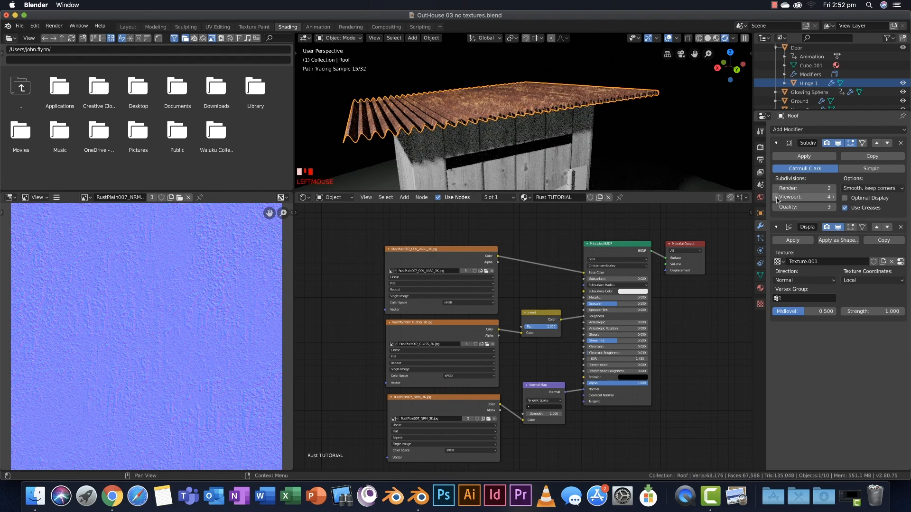
{"action": "middle_click_drag", "start_coordinate": [457, 134], "coordinate": [517, 131], "text": "shift"}
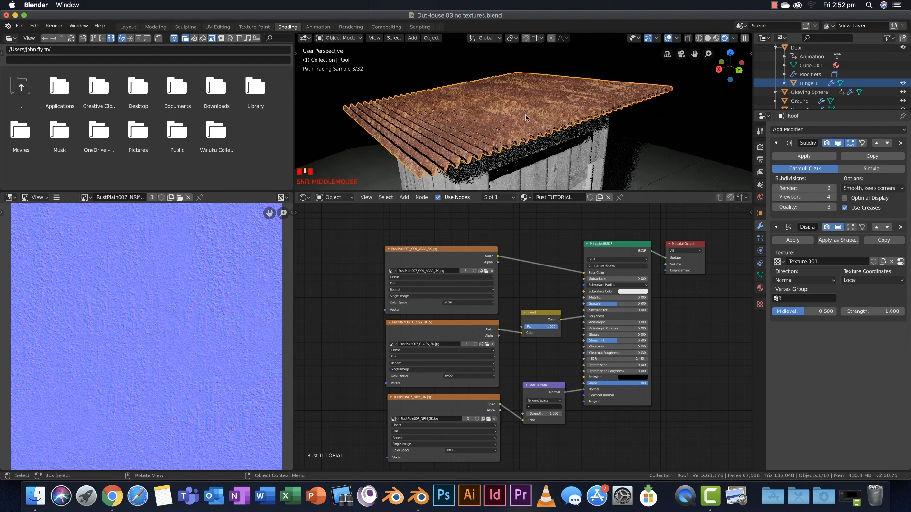
{"action": "left_click", "coordinate": [833, 188]}
{"action": "left_click", "coordinate": [833, 189]}
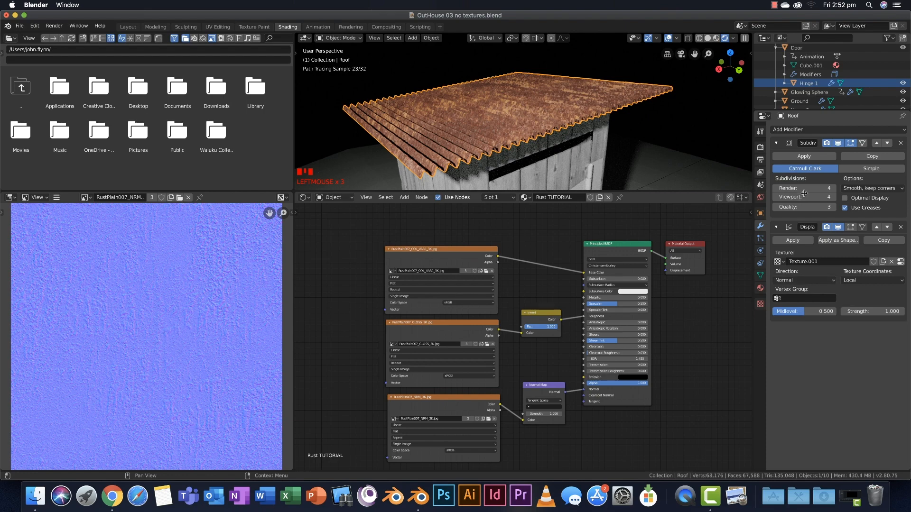
Reduce the strength of the roof's Displace modifier to 0.4.
{"action": "middle_click_drag", "start_coordinate": [583, 156], "coordinate": [583, 111]}
{"action": "middle_click_drag", "start_coordinate": [502, 123], "coordinate": [489, 126]}
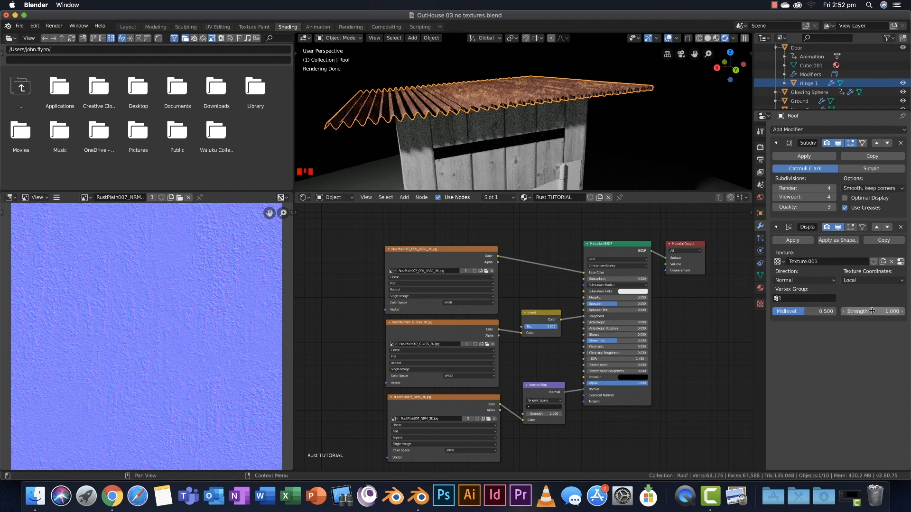
{"action": "left_click", "coordinate": [845, 312]}
{"action": "left_click", "coordinate": [845, 312]}
{"action": "left_click", "coordinate": [844, 312]}
{"action": "left_click", "coordinate": [844, 312]}
{"action": "left_click", "coordinate": [845, 312]}
{"action": "left_click", "coordinate": [844, 312]}
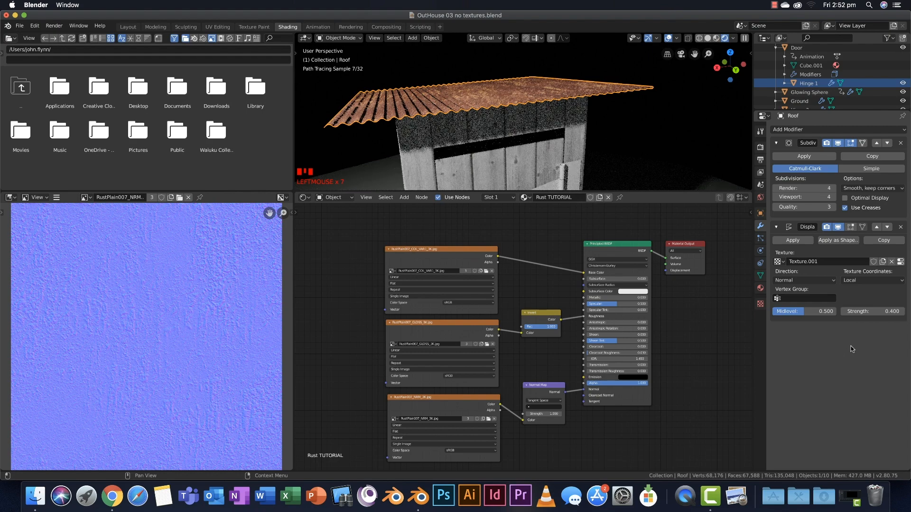
Try flipping the axes in the image mapping of the roof's displacement texture, and switch the flip off again.
{"action": "middle_click_drag", "start_coordinate": [593, 157], "coordinate": [500, 128]}
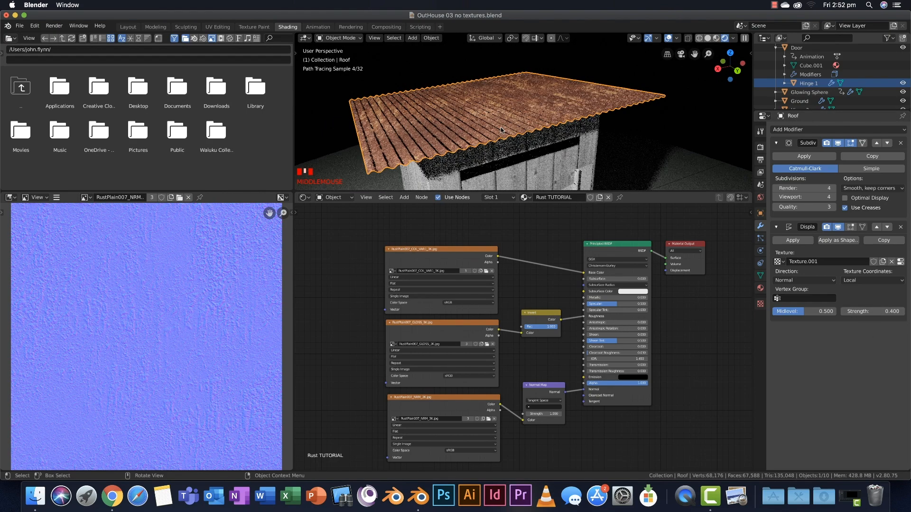
{"action": "mouse_move", "coordinate": [502, 130]}
{"action": "middle_mouse_down", "text": "shift"}
{"action": "mouse_move", "coordinate": [496, 110]}
{"action": "mouse_move", "coordinate": [535, 123]}
{"action": "middle_mouse_up", "text": "shift"}
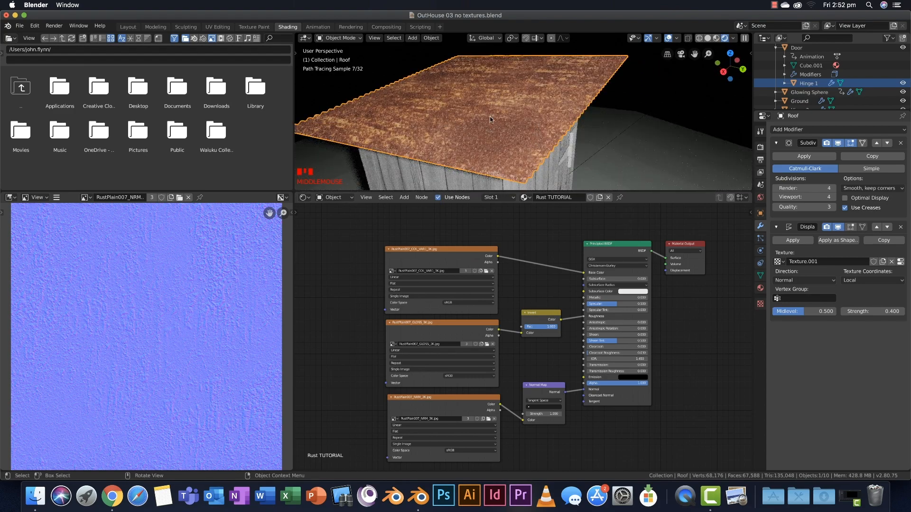
{"action": "middle_click_drag", "start_coordinate": [526, 124], "coordinate": [510, 129]}
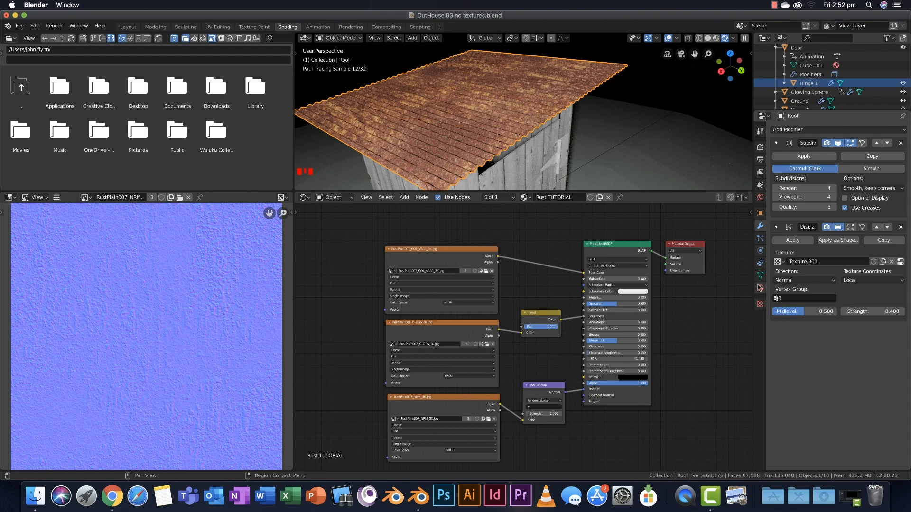
{"action": "left_click", "coordinate": [760, 304]}
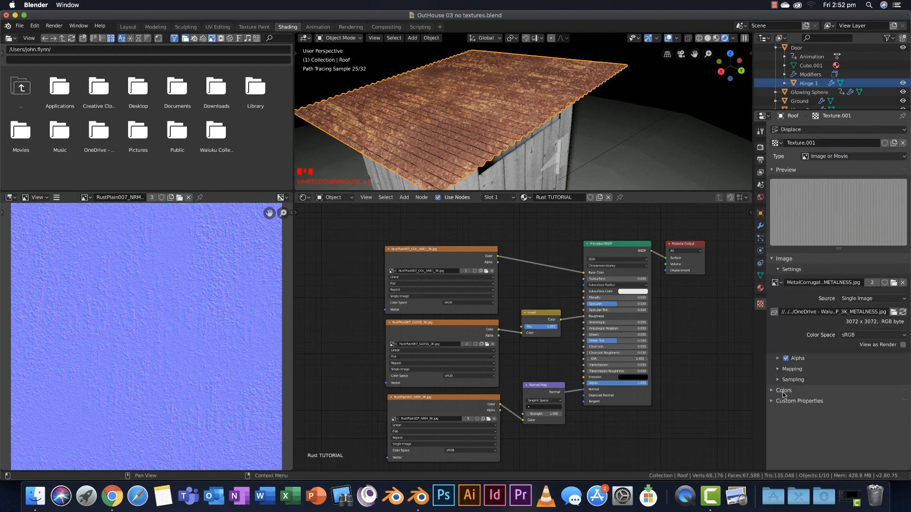
{"action": "left_click", "coordinate": [778, 371]}
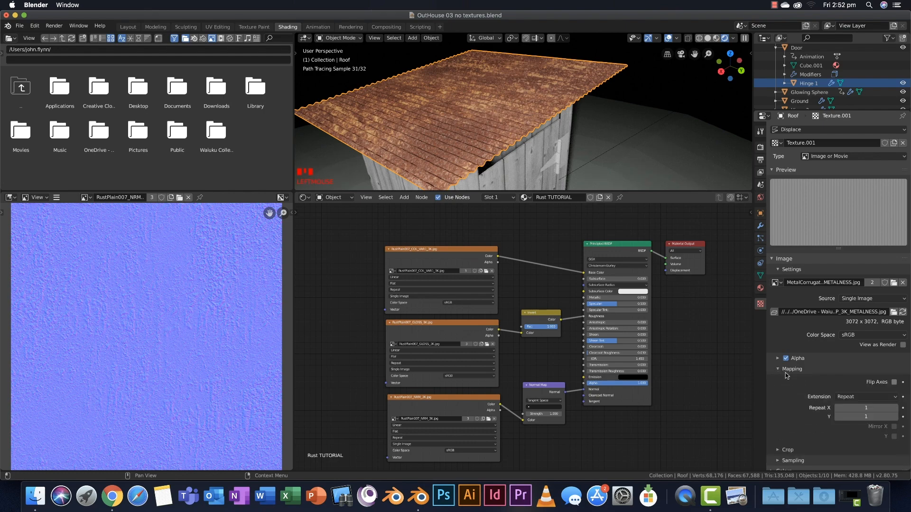
{"action": "left_click", "coordinate": [894, 383]}
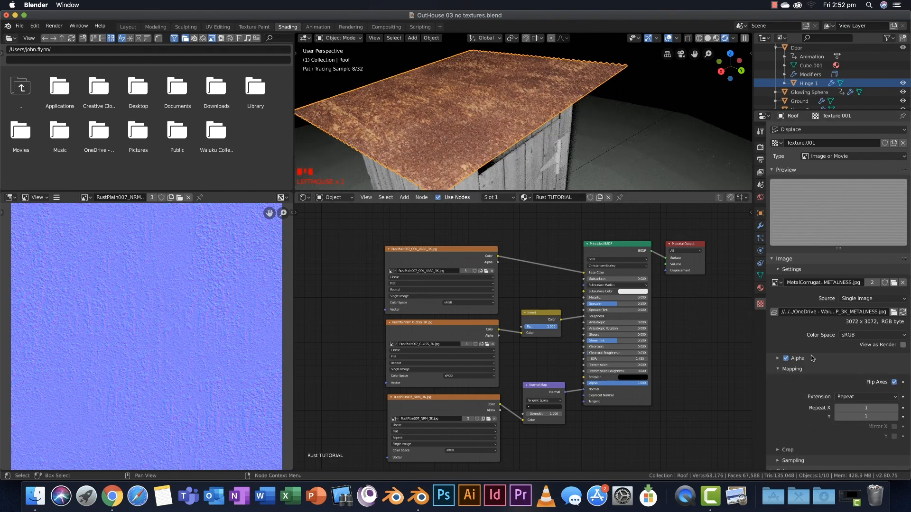
{"action": "left_click", "coordinate": [893, 383]}
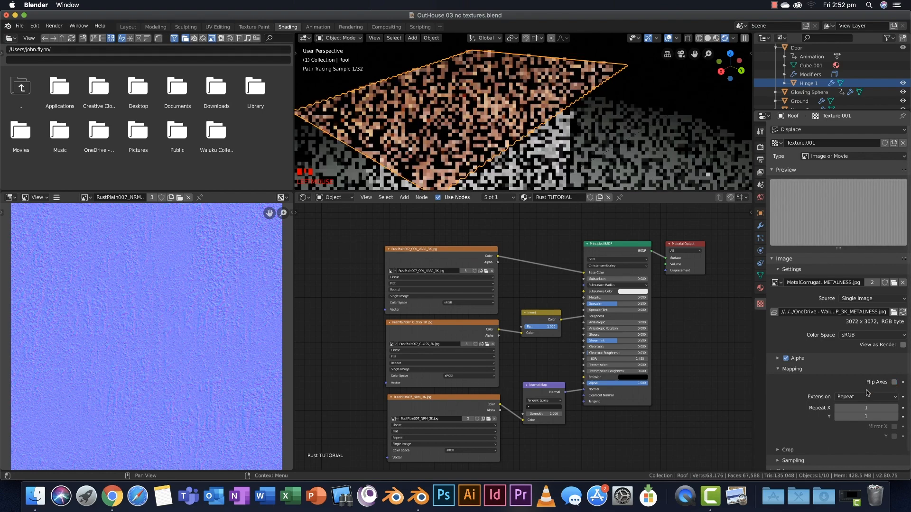
Examine the mapping, sampling and color settings of the roof's displacement texture.
{"action": "scroll", "coordinate": [859, 397], "scroll_direction": "down", "scroll_amount": 1}
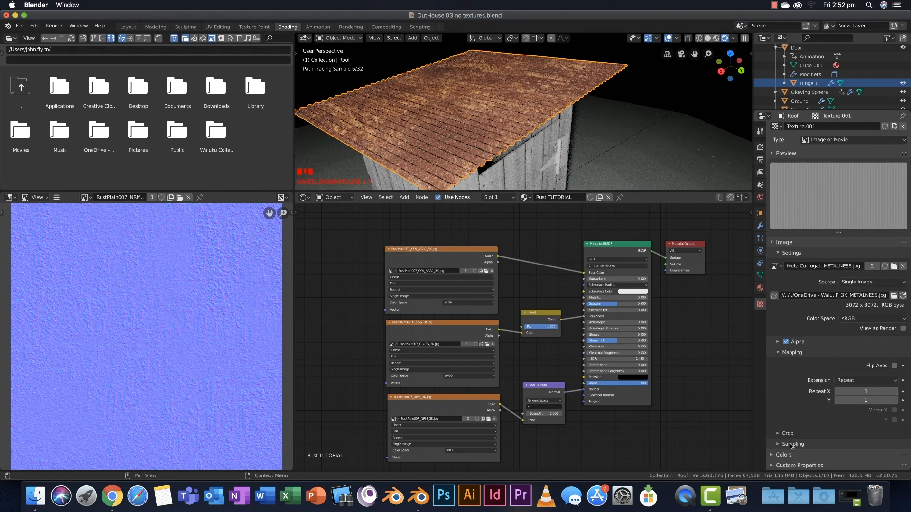
{"action": "left_click", "coordinate": [779, 455]}
{"action": "scroll", "coordinate": [795, 427], "scroll_direction": "down", "scroll_amount": 5}
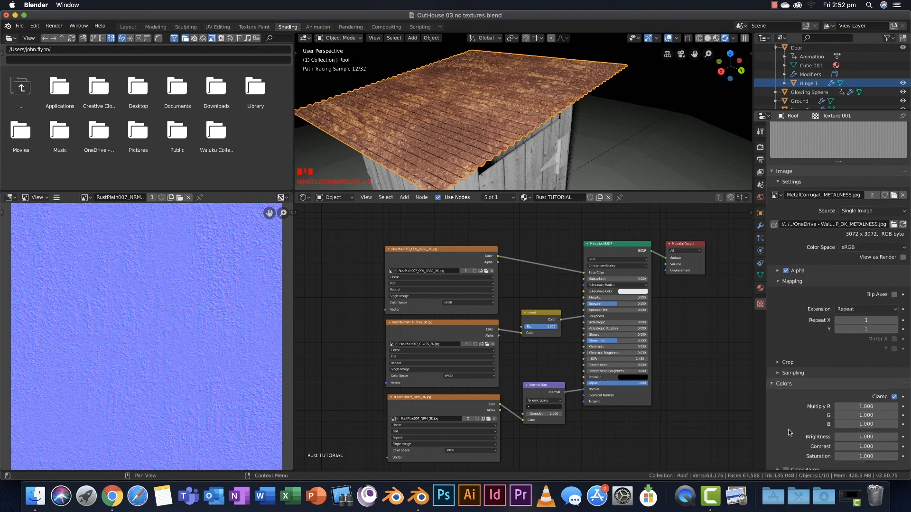
{"action": "left_click", "coordinate": [779, 358]}
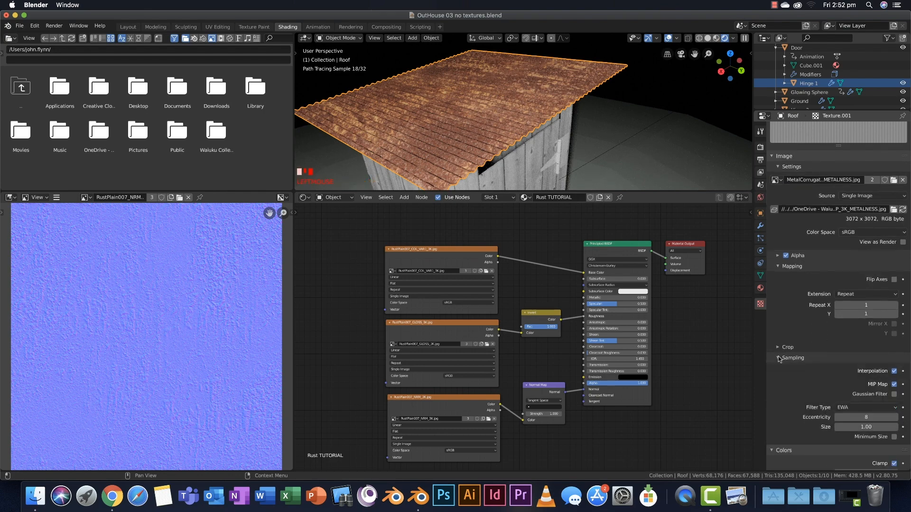
{"action": "scroll", "coordinate": [803, 378], "scroll_direction": "down", "scroll_amount": 1}
{"action": "scroll", "coordinate": [804, 378], "scroll_direction": "down", "scroll_amount": 4}
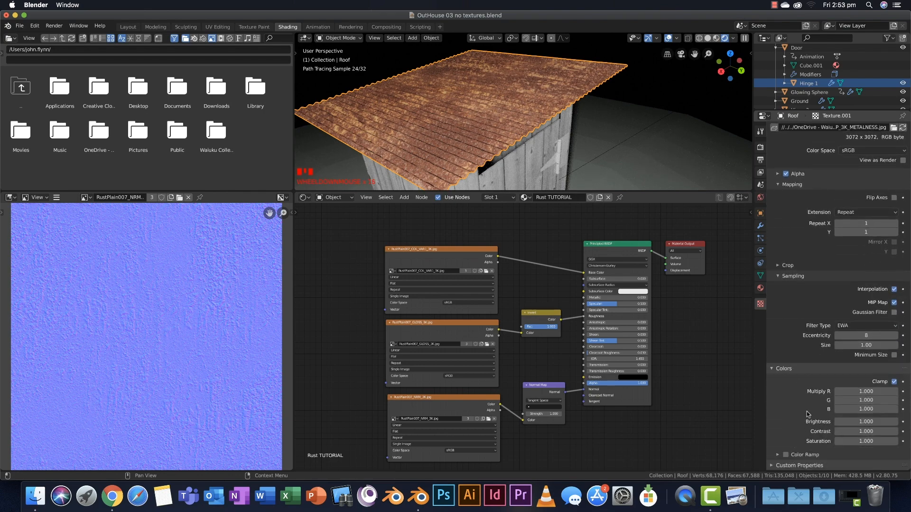
{"action": "left_click", "coordinate": [779, 367]}
{"action": "left_click", "coordinate": [781, 363]}
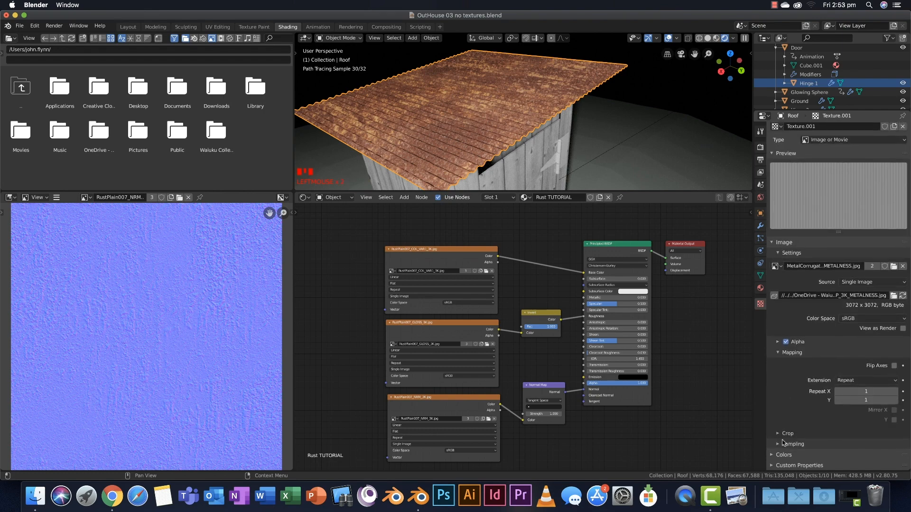
{"action": "left_click", "coordinate": [781, 466]}
{"action": "scroll", "coordinate": [800, 427], "scroll_direction": "down", "scroll_amount": 1}
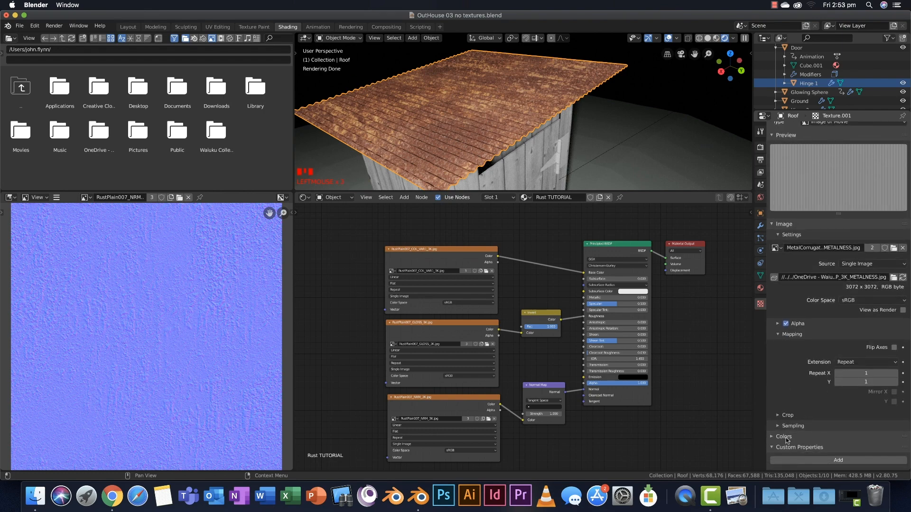
{"action": "left_click", "coordinate": [784, 437]}
{"action": "scroll", "coordinate": [797, 427], "scroll_direction": "down", "scroll_amount": 5}
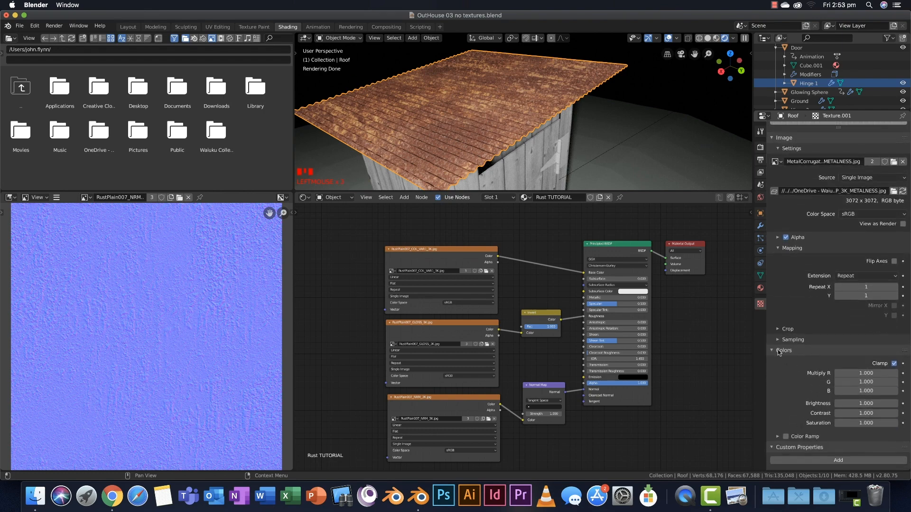
{"action": "left_click", "coordinate": [781, 341]}
{"action": "scroll", "coordinate": [801, 355], "scroll_direction": "down", "scroll_amount": 5}
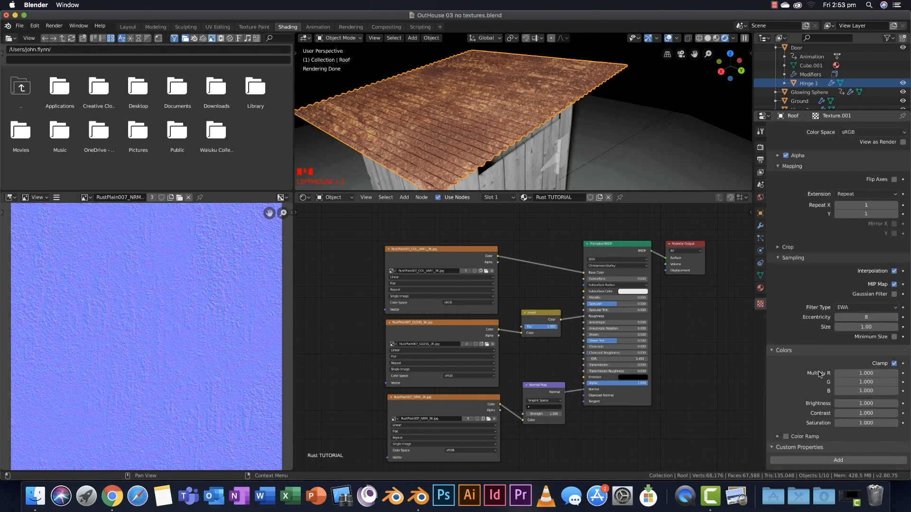
{"action": "left_click", "coordinate": [782, 258]}
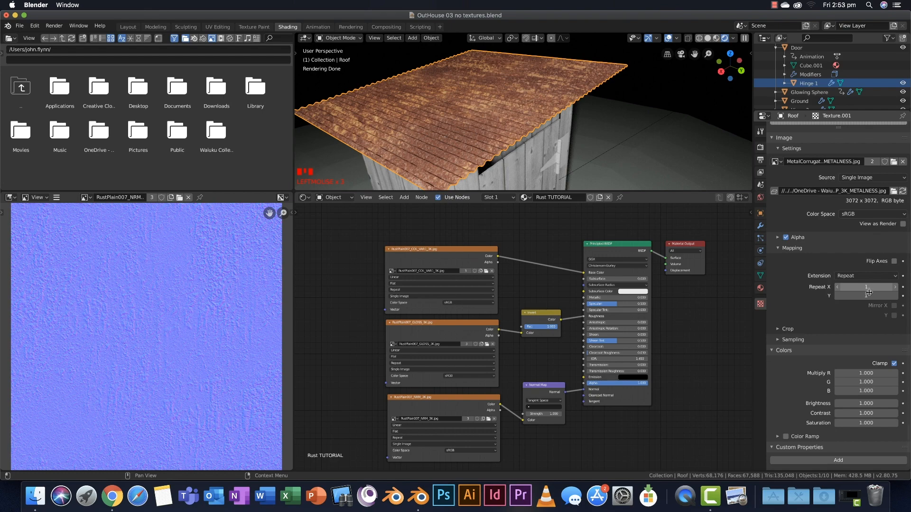
Enlarge the 3D viewport vertically and select the Hinge 1 object on the outhouse door.
{"action": "middle_click_drag", "start_coordinate": [535, 183], "coordinate": [521, 174]}
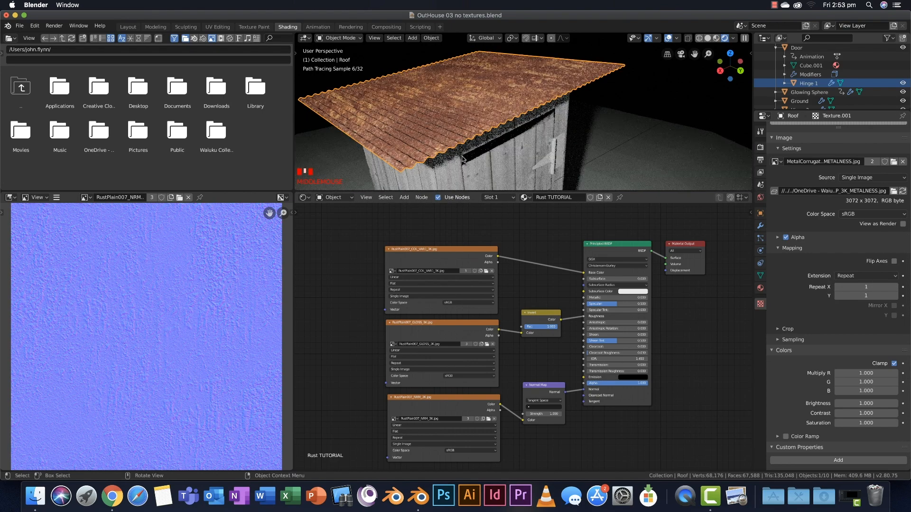
{"action": "left_click_drag", "start_coordinate": [352, 191], "coordinate": [353, 275]}
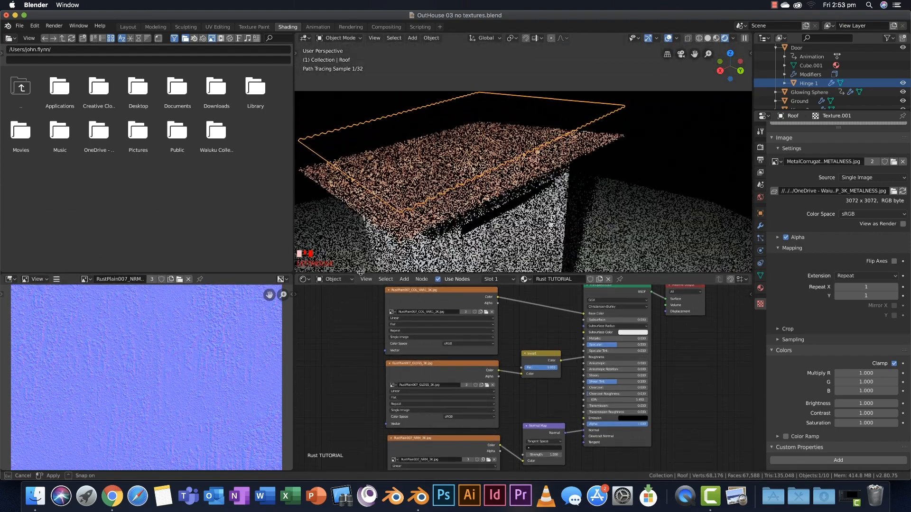
{"action": "mouse_move", "coordinate": [466, 178]}
{"action": "middle_mouse_down"}
{"action": "mouse_move", "coordinate": [481, 163]}
{"action": "mouse_move", "coordinate": [557, 169]}
{"action": "middle_mouse_up"}
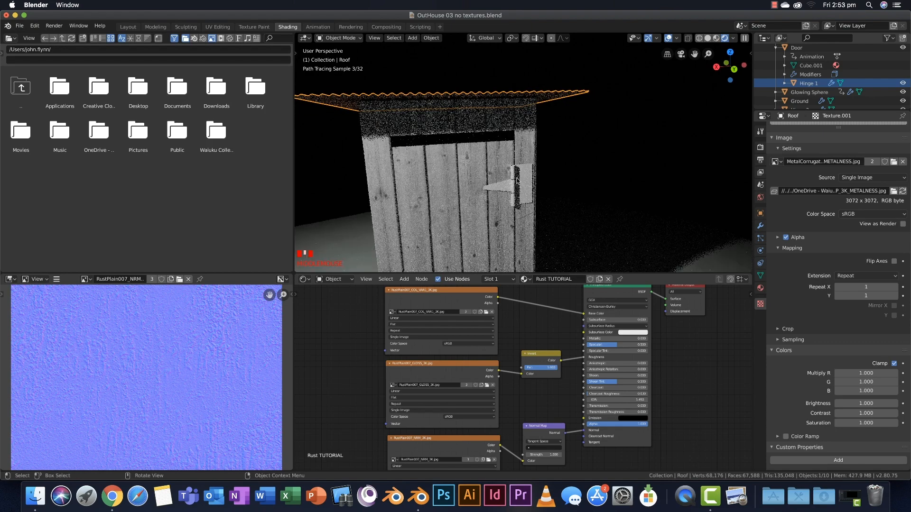
{"action": "left_click", "coordinate": [809, 84]}
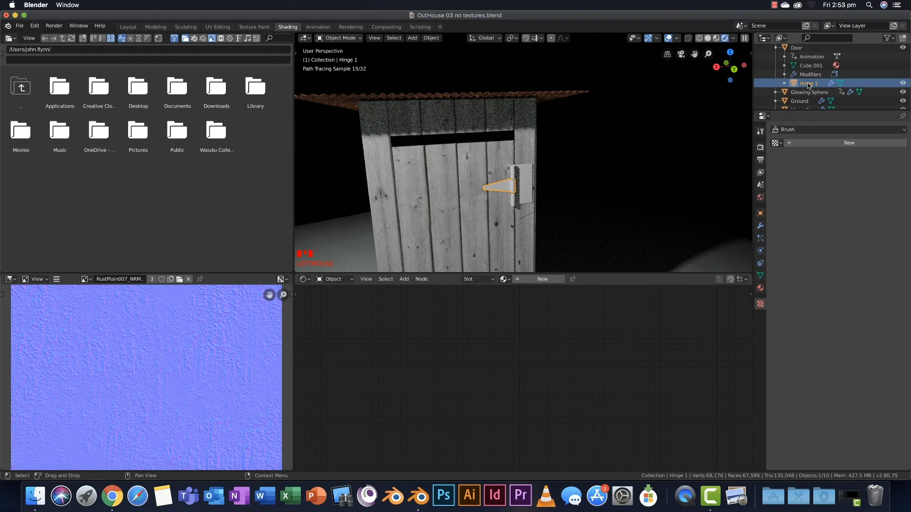
Enter Edit Mode on Hinge 1, select its whole mesh and apply a standard UV Unwrap.
{"action": "scroll", "coordinate": [348, 118], "scroll_direction": "up", "scroll_amount": 4}
{"action": "middle_click_drag", "start_coordinate": [348, 117], "coordinate": [352, 75], "text": "shift"}
{"action": "left_click", "coordinate": [339, 38]}
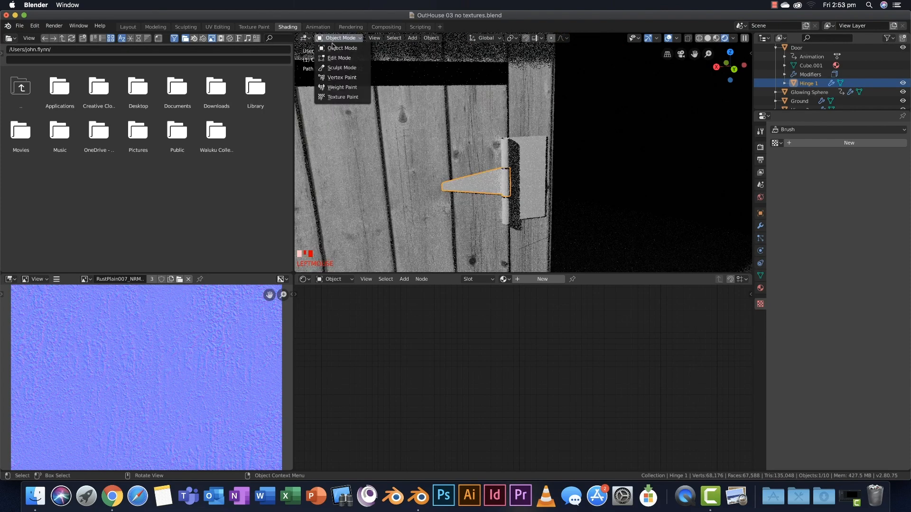
{"action": "left_click", "coordinate": [334, 60]}
{"action": "scroll", "coordinate": [407, 210], "scroll_direction": "up", "scroll_amount": 8}
{"action": "middle_click_drag", "start_coordinate": [407, 211], "coordinate": [526, 116], "text": "shift"}
{"action": "middle_click_drag", "start_coordinate": [465, 136], "coordinate": [547, 123], "text": "shift"}
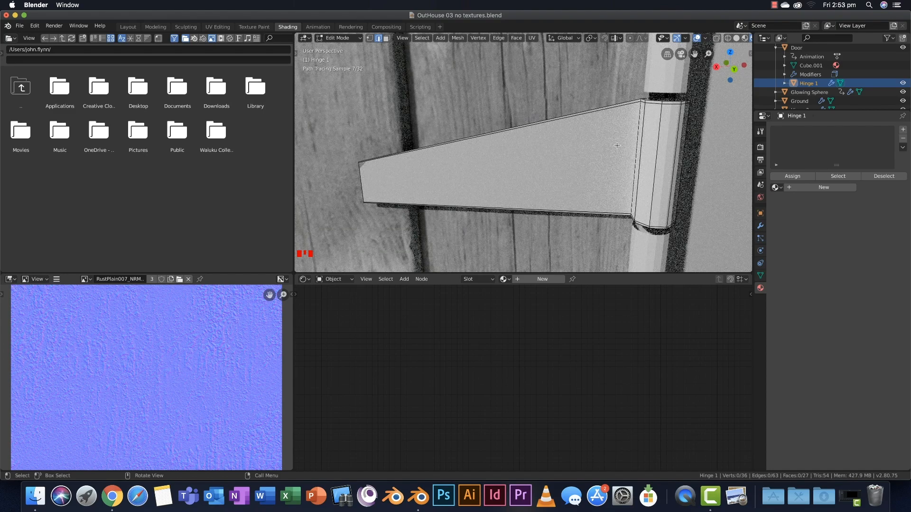
{"action": "key", "text": "a"}
{"action": "key", "text": "u"}
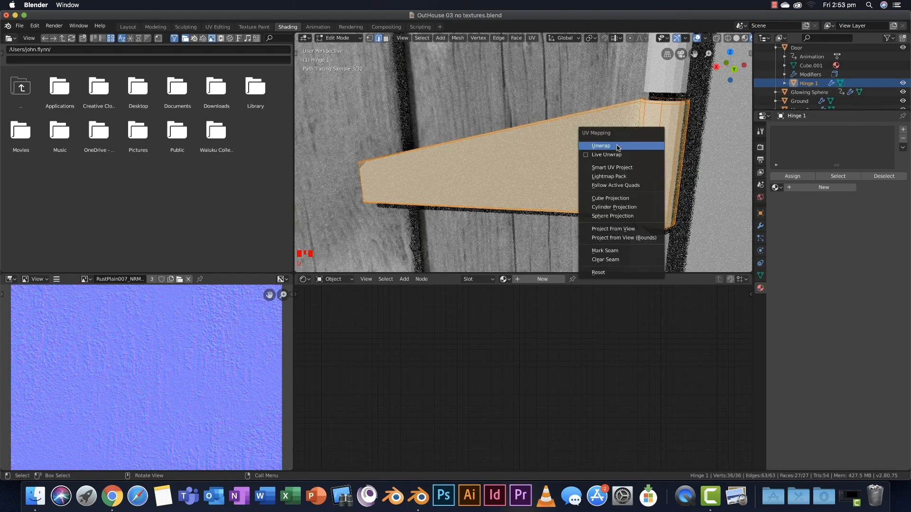
{"action": "left_click", "coordinate": [617, 146]}
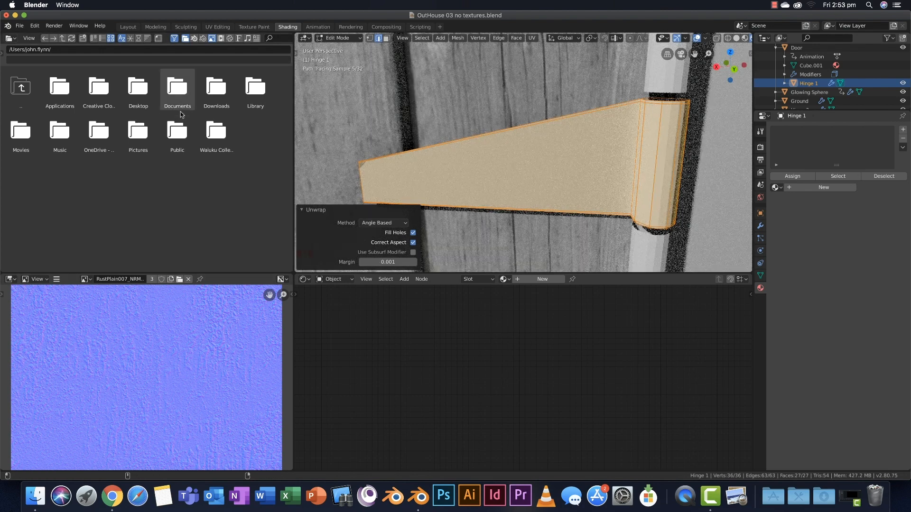
In the UV Editing workspace, clear the seams on the whole Hinge 1 mesh and apply a standard Unwrap again.
{"action": "left_click", "coordinate": [222, 28]}
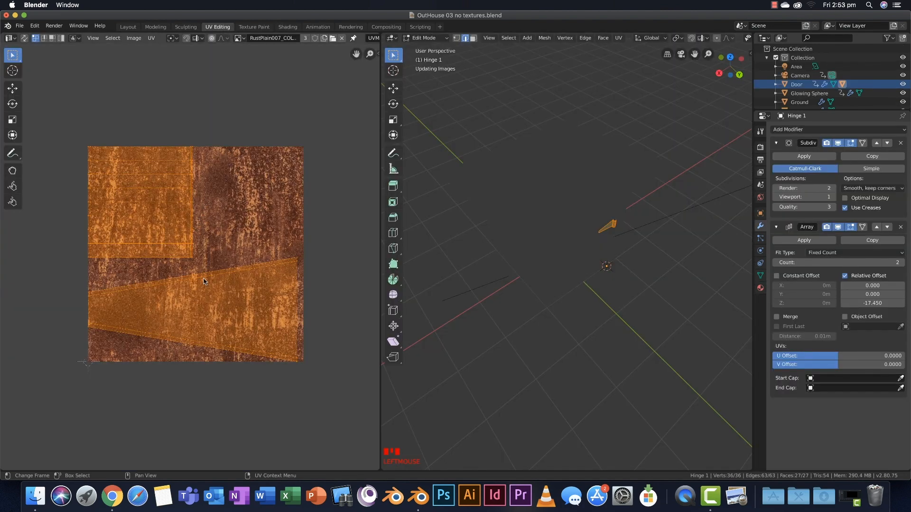
{"action": "scroll", "coordinate": [620, 231], "scroll_direction": "up", "scroll_amount": 3}
{"action": "scroll", "coordinate": [603, 215], "scroll_direction": "up", "scroll_amount": 5}
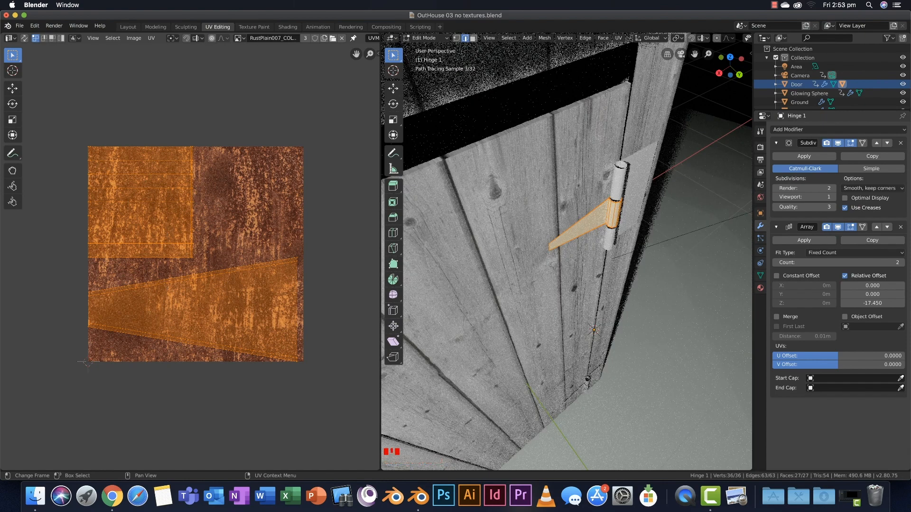
{"action": "middle_click_drag", "start_coordinate": [614, 192], "coordinate": [613, 182]}
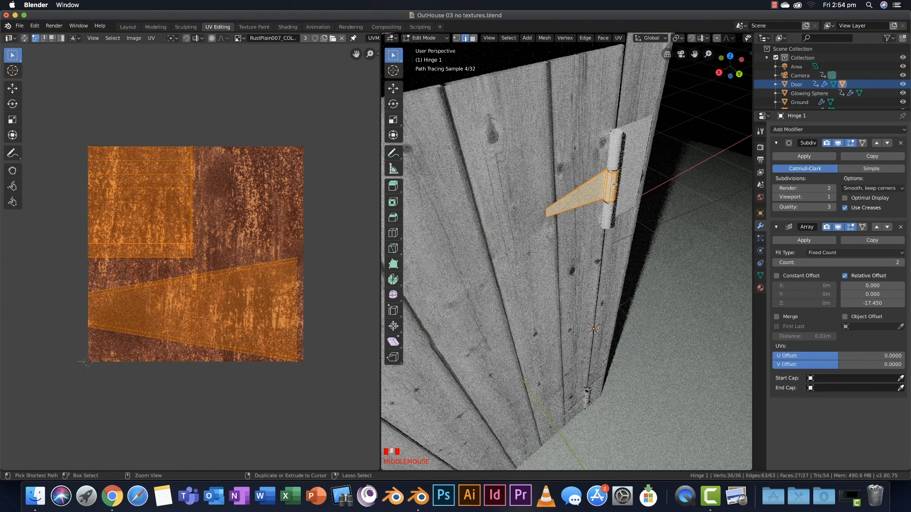
{"action": "key", "text": "ctrl+e"}
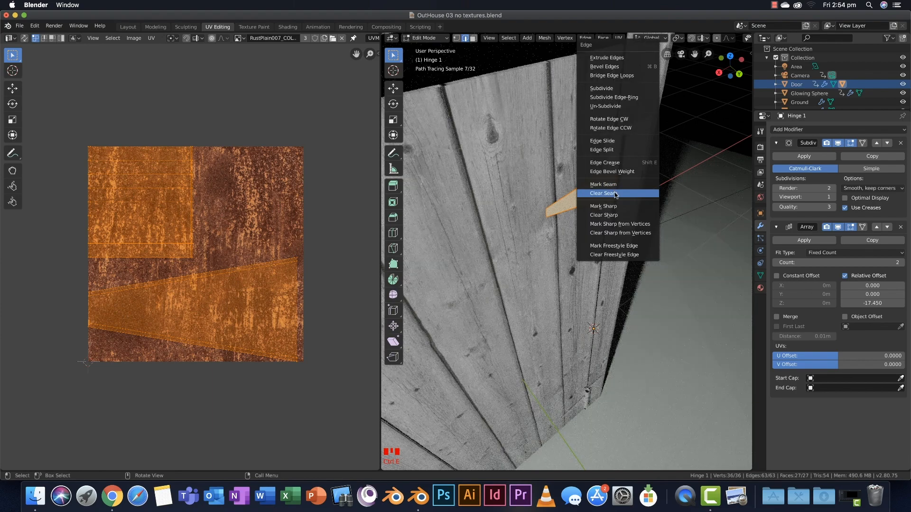
{"action": "left_click", "coordinate": [615, 194]}
{"action": "key", "text": "u"}
{"action": "left_click", "coordinate": [616, 192]}
{"action": "scroll", "coordinate": [612, 177], "scroll_direction": "up", "scroll_amount": 2}
{"action": "middle_click_drag", "start_coordinate": [611, 176], "coordinate": [603, 192], "text": "shift"}
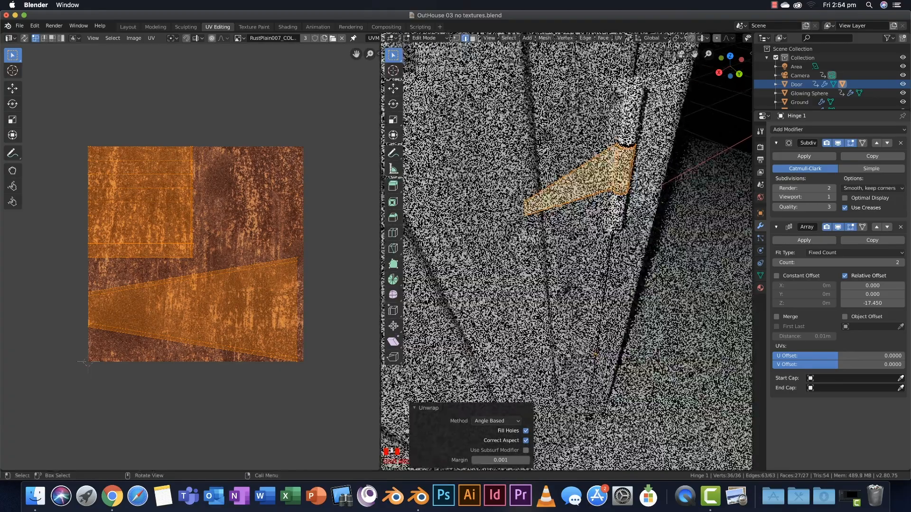
Switch the 3D viewport from rendered to solid shading for working on the Hinge 1 barrel.
{"action": "scroll", "coordinate": [598, 210], "scroll_direction": "up", "scroll_amount": 6}
{"action": "middle_click_drag", "start_coordinate": [669, 43], "coordinate": [649, 139], "text": "shift"}
{"action": "scroll", "coordinate": [663, 134], "scroll_direction": "down", "scroll_amount": 4}
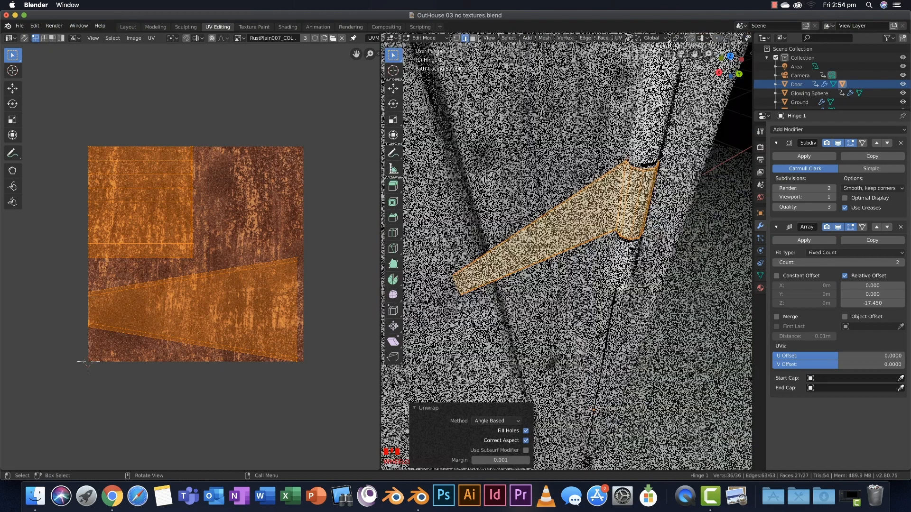
{"action": "key", "text": "z"}
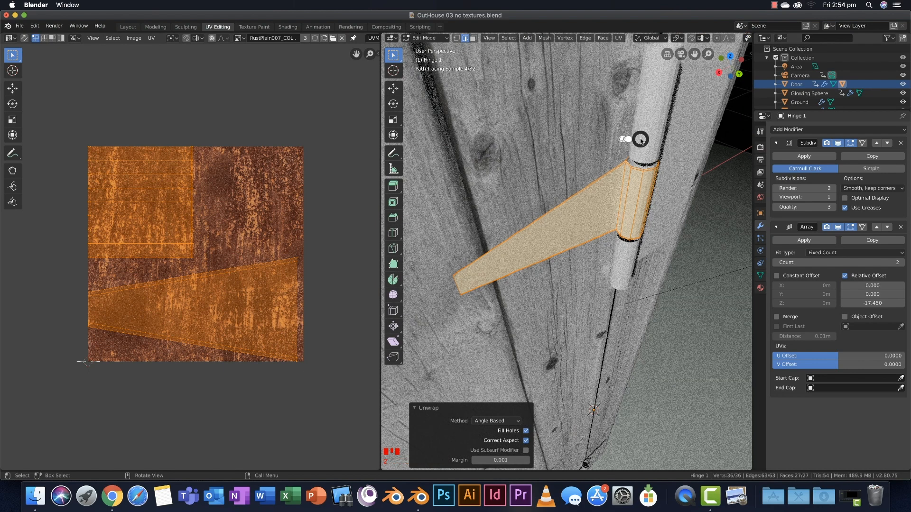
{"action": "left_click", "coordinate": [693, 140]}
{"action": "scroll", "coordinate": [646, 174], "scroll_direction": "up", "scroll_amount": 4}
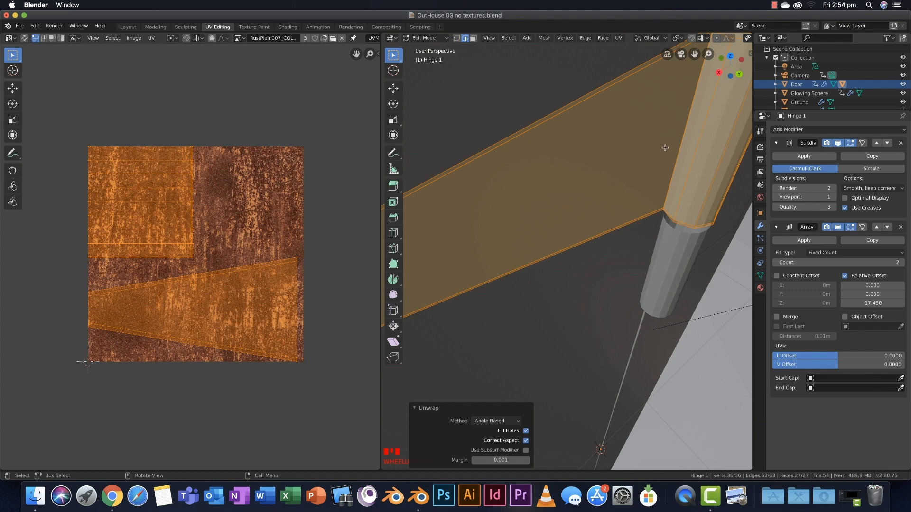
{"action": "middle_click_drag", "start_coordinate": [688, 91], "coordinate": [644, 167], "text": "shift"}
Deselect the mesh, select the vertical edges where Hinge 1's barrel meets its tapered strap, and mark them as a seam.
{"action": "key", "text": "alt+a"}
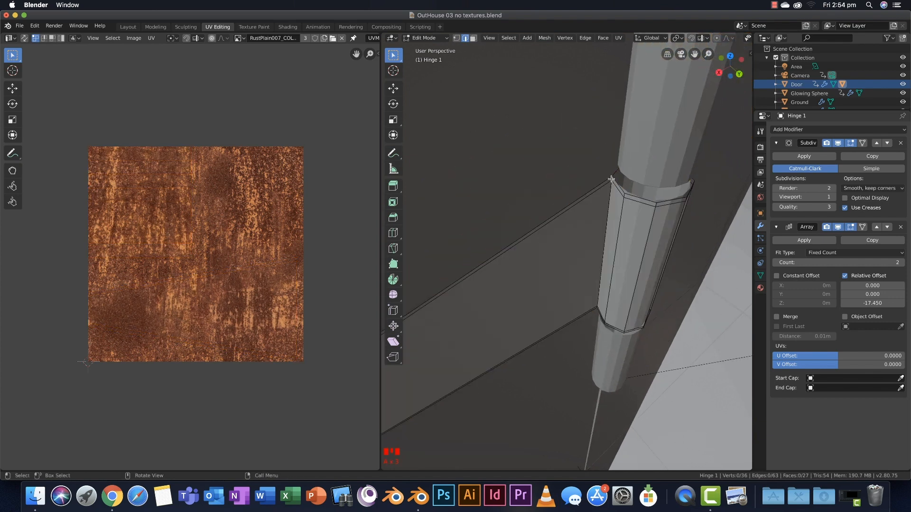
{"action": "left_click", "coordinate": [611, 198], "text": "shift"}
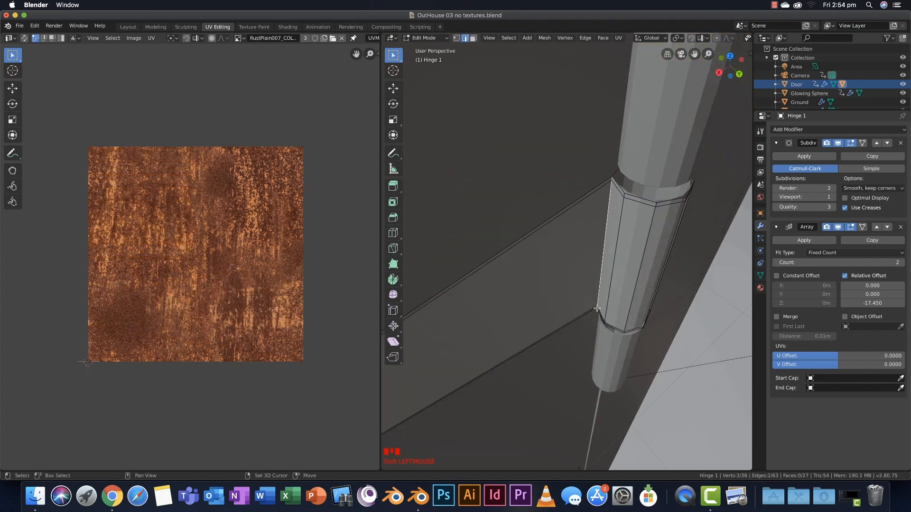
{"action": "middle_click_drag", "start_coordinate": [622, 301], "coordinate": [617, 245]}
{"action": "middle_click_drag", "start_coordinate": [600, 152], "coordinate": [614, 135], "text": "shift"}
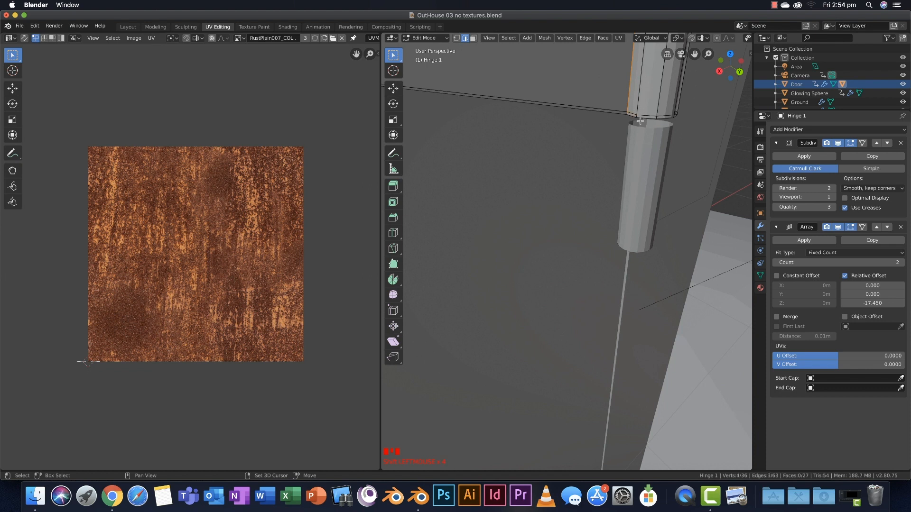
{"action": "scroll", "coordinate": [630, 110], "scroll_direction": "down", "scroll_amount": 3}
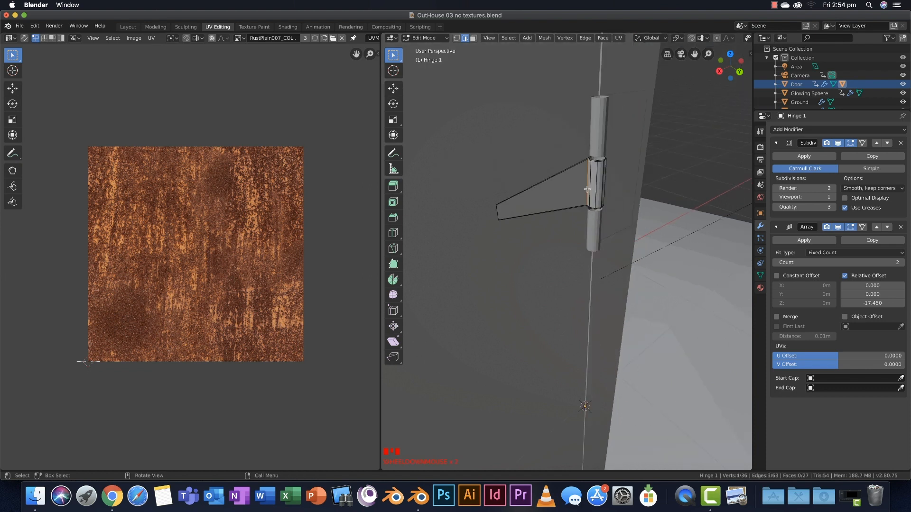
{"action": "key", "text": "ctrl+e"}
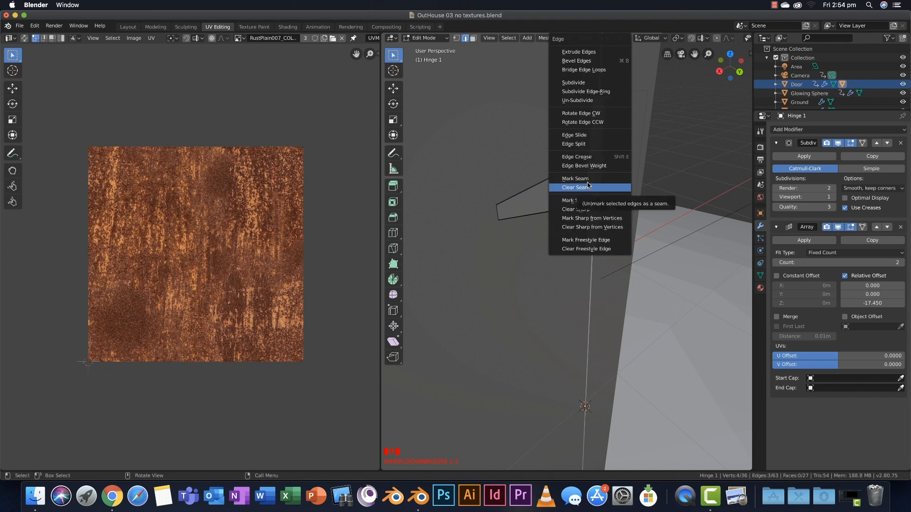
{"action": "left_click", "coordinate": [588, 186]}
Select the whole Hinge 1 mesh, unwrap it with the standard Unwrap, and leave Edit Mode.
{"action": "key", "text": "a"}
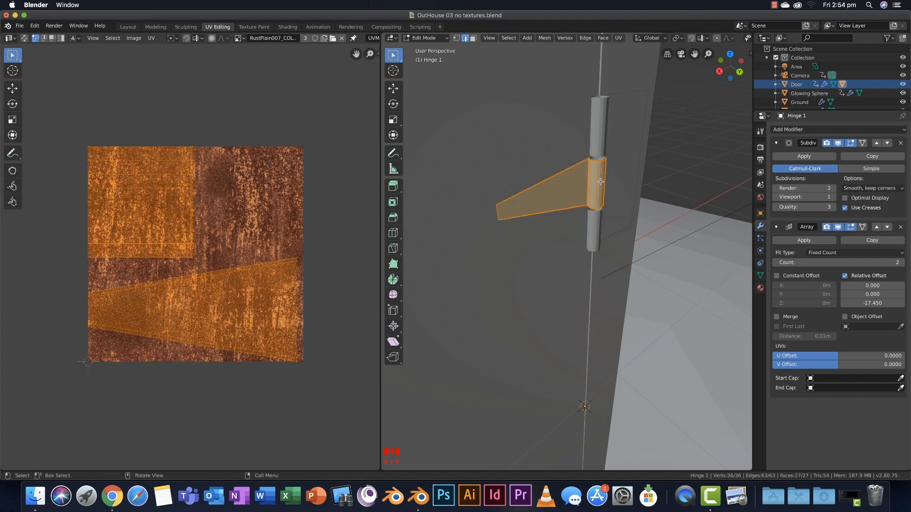
{"action": "key", "text": "u"}
{"action": "left_click", "coordinate": [601, 183]}
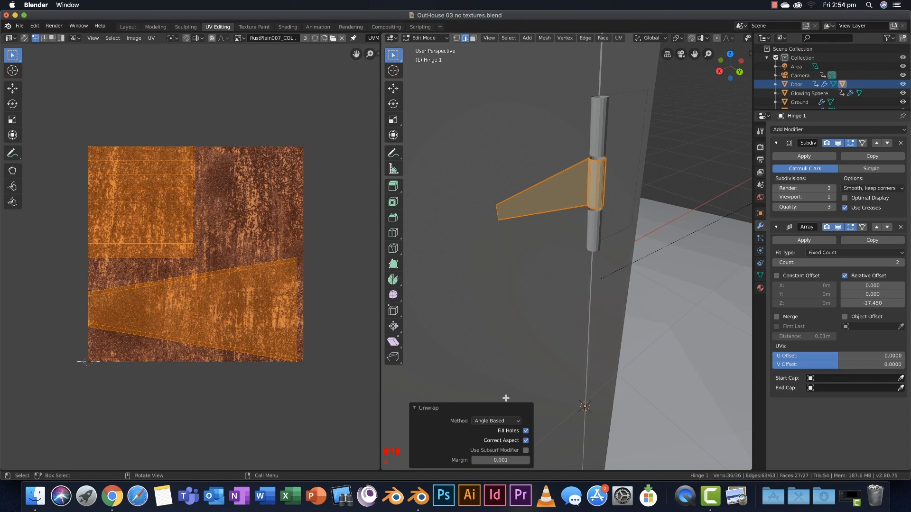
{"action": "left_click", "coordinate": [552, 345]}
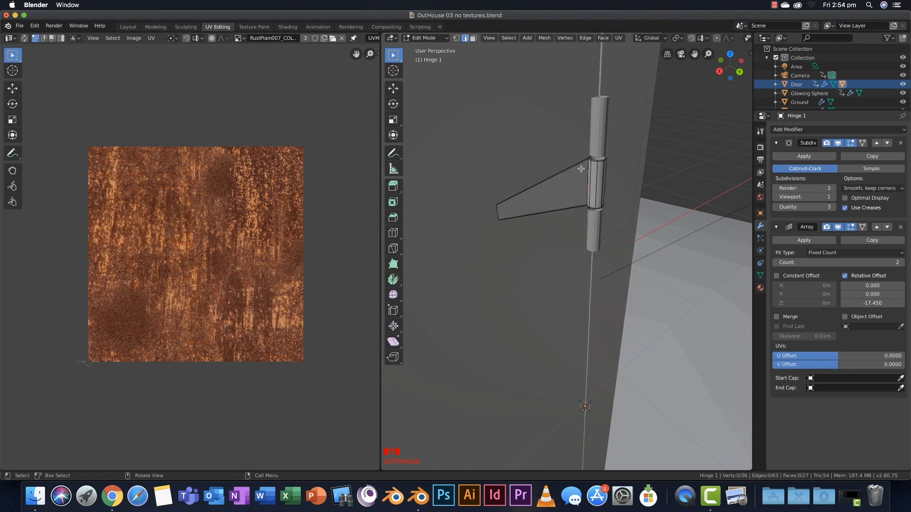
{"action": "middle_click_drag", "start_coordinate": [595, 173], "coordinate": [569, 165]}
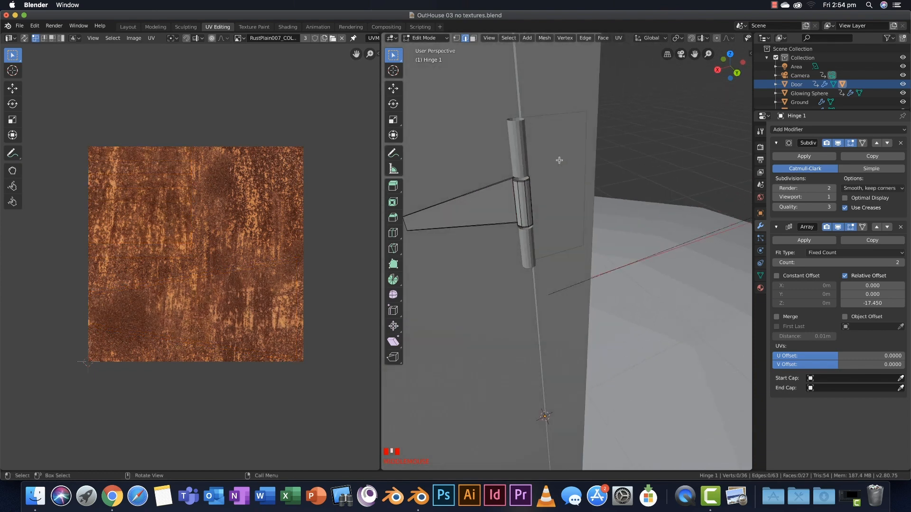
{"action": "key", "text": "Tab"}
Select the Hinge 2 object, enter Edit Mode, and apply a standard Unwrap to its whole mesh.
{"action": "left_click", "coordinate": [532, 148]}
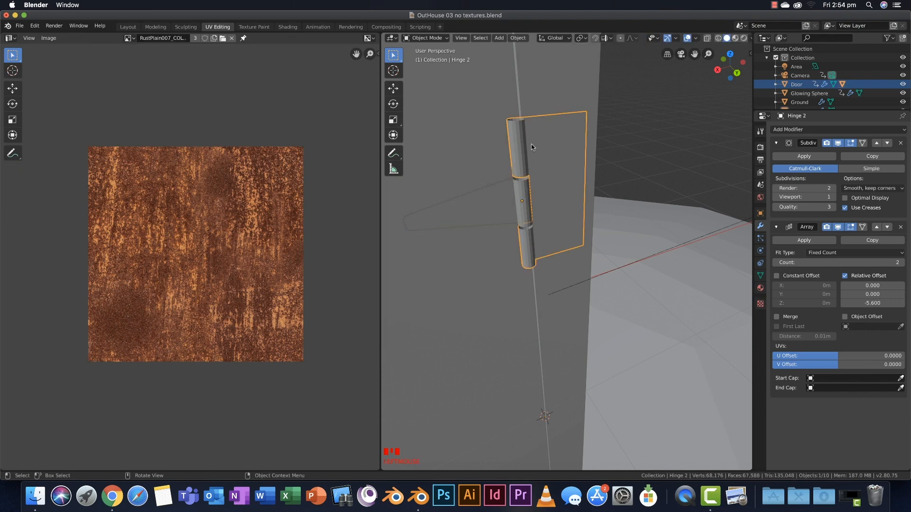
{"action": "middle_click_drag", "start_coordinate": [532, 148], "coordinate": [494, 157]}
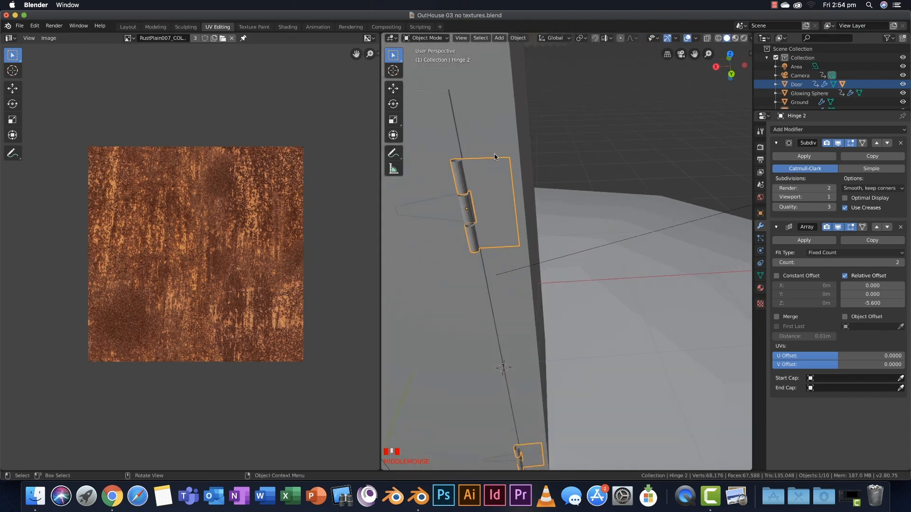
{"action": "key", "text": "Tab"}
{"action": "scroll", "coordinate": [500, 157], "scroll_direction": "up", "scroll_amount": 3}
{"action": "middle_click_drag", "start_coordinate": [500, 157], "coordinate": [531, 150], "text": "shift"}
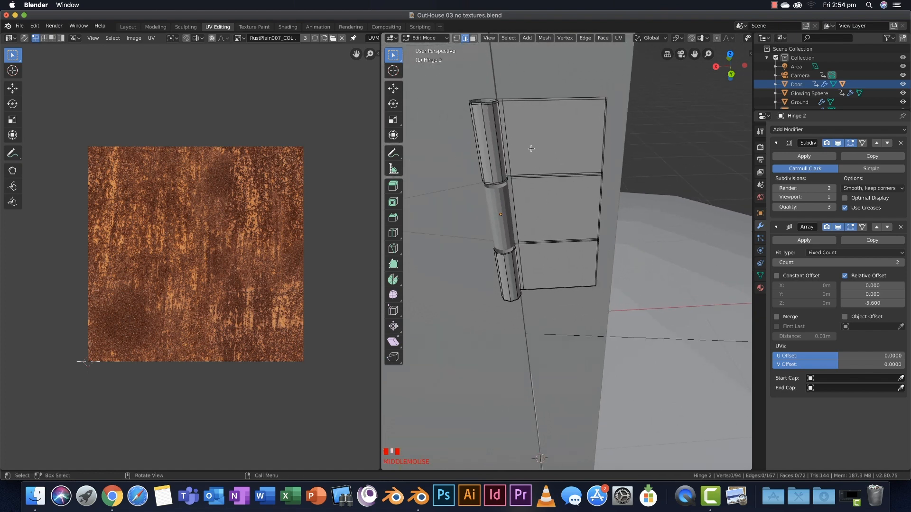
{"action": "key", "text": "a"}
{"action": "key", "text": "u"}
{"action": "left_click", "coordinate": [529, 147]}
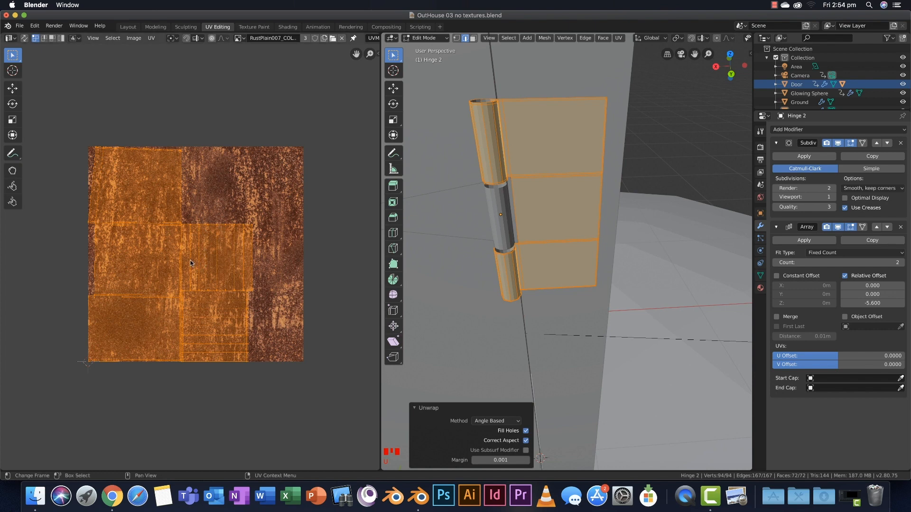
Deselect all of Hinge 2's geometry.
{"action": "middle_click_drag", "start_coordinate": [469, 118], "coordinate": [528, 204], "text": "shift"}
{"action": "key", "text": "a"}
{"action": "key", "text": "a"}
{"action": "key", "text": "a"}
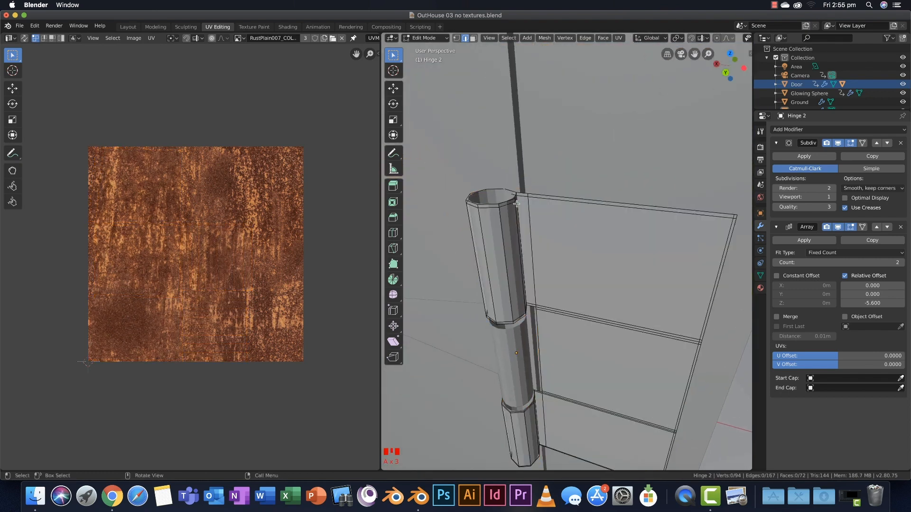
{"action": "mouse_move", "coordinate": [511, 200]}
{"action": "middle_mouse_down"}
{"action": "mouse_move", "coordinate": [535, 203]}
{"action": "mouse_move", "coordinate": [527, 206]}
{"action": "middle_mouse_up"}
{"action": "scroll", "coordinate": [526, 206], "scroll_direction": "down", "scroll_amount": 3}
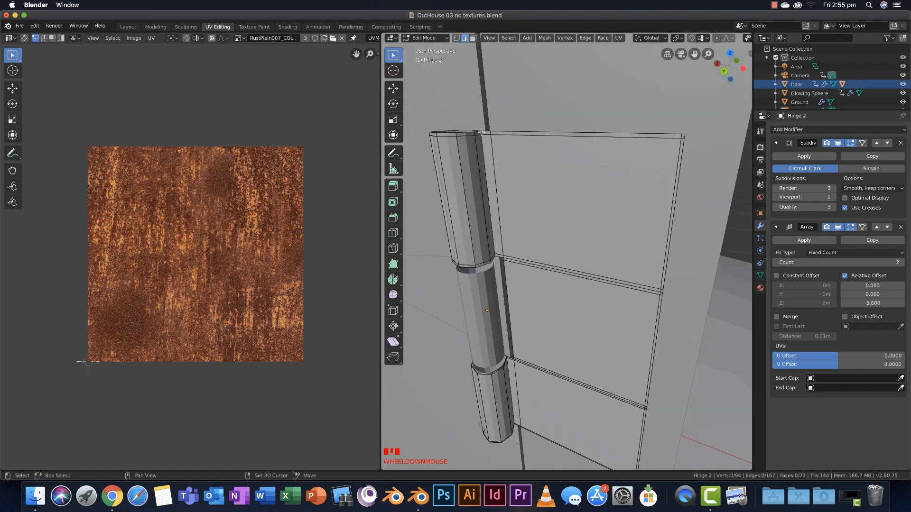
{"action": "key", "text": "alt"}
{"action": "scroll", "coordinate": [484, 146], "scroll_direction": "up", "scroll_amount": 5}
{"action": "scroll", "coordinate": [484, 146], "scroll_direction": "down", "scroll_amount": 5}
{"action": "key", "text": "alt"}
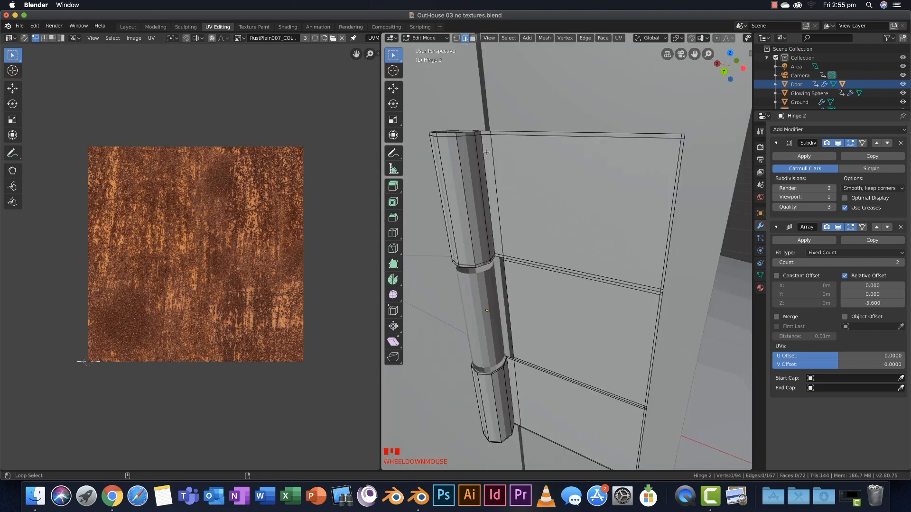
Select the vertical edges where Hinge 2's barrel sections join the flat plate and mark them as seams.
{"action": "left_click", "coordinate": [484, 154], "text": "alt+shift"}
{"action": "left_click", "coordinate": [483, 137], "text": "alt+shift"}
{"action": "left_click", "coordinate": [482, 133], "text": "alt+shift"}
{"action": "left_click", "coordinate": [482, 133], "text": "alt+shift"}
{"action": "left_click", "coordinate": [502, 137], "text": "alt+shift"}
{"action": "scroll", "coordinate": [488, 183], "scroll_direction": "up", "scroll_amount": 2}
{"action": "scroll", "coordinate": [489, 183], "scroll_direction": "up", "scroll_amount": 3}
{"action": "scroll", "coordinate": [489, 183], "scroll_direction": "down", "scroll_amount": 3}
{"action": "scroll", "coordinate": [484, 173], "scroll_direction": "up", "scroll_amount": 2}
{"action": "left_click", "coordinate": [477, 166], "text": "alt+shift"}
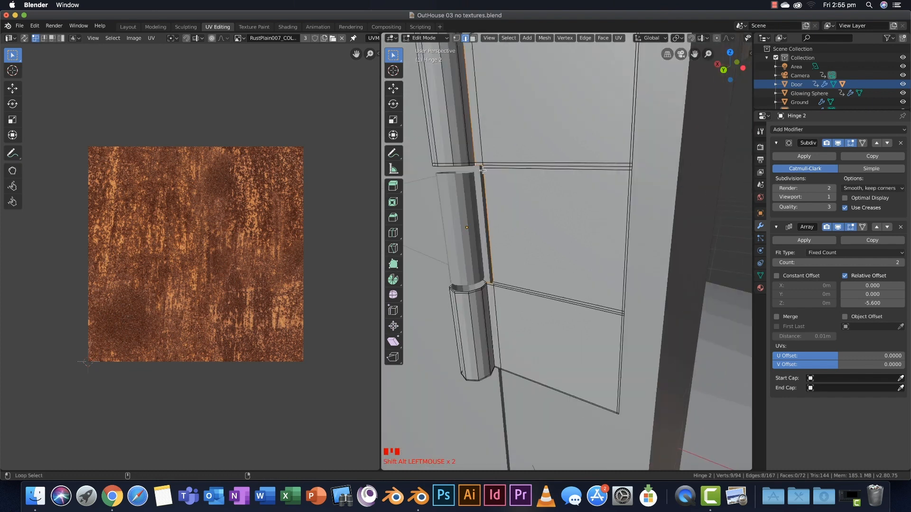
{"action": "left_click", "coordinate": [485, 174], "text": "alt+shift"}
{"action": "left_click", "coordinate": [489, 291], "text": "shift"}
{"action": "middle_click_drag", "start_coordinate": [488, 290], "coordinate": [494, 221]}
{"action": "left_click", "coordinate": [489, 220], "text": "alt+shift"}
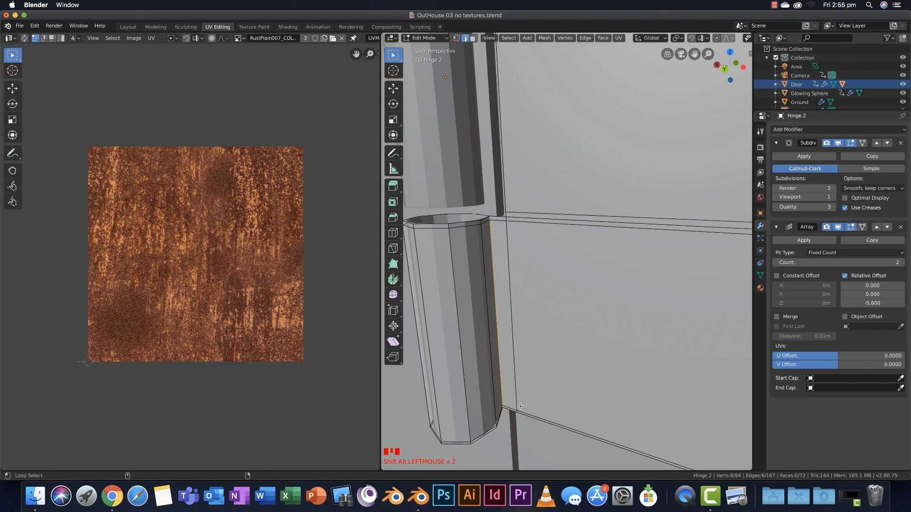
{"action": "key", "text": "ctrl+e"}
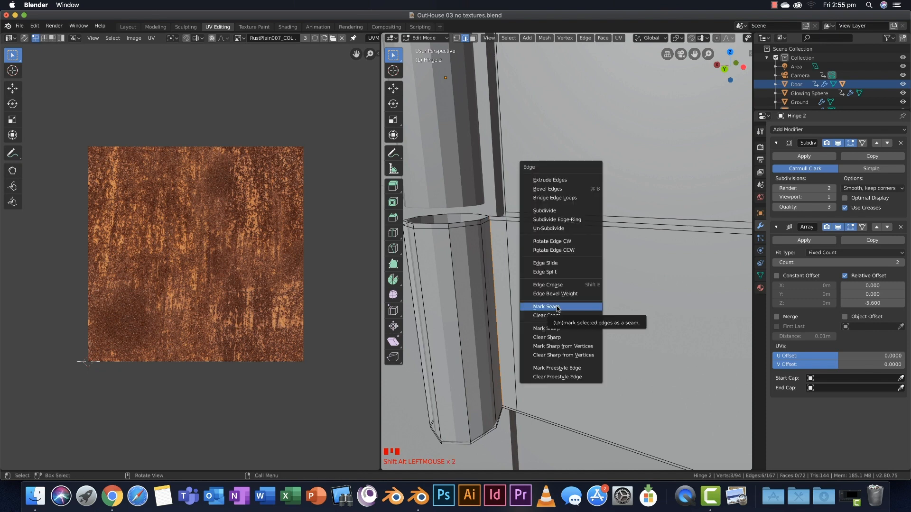
{"action": "left_click", "coordinate": [558, 307]}
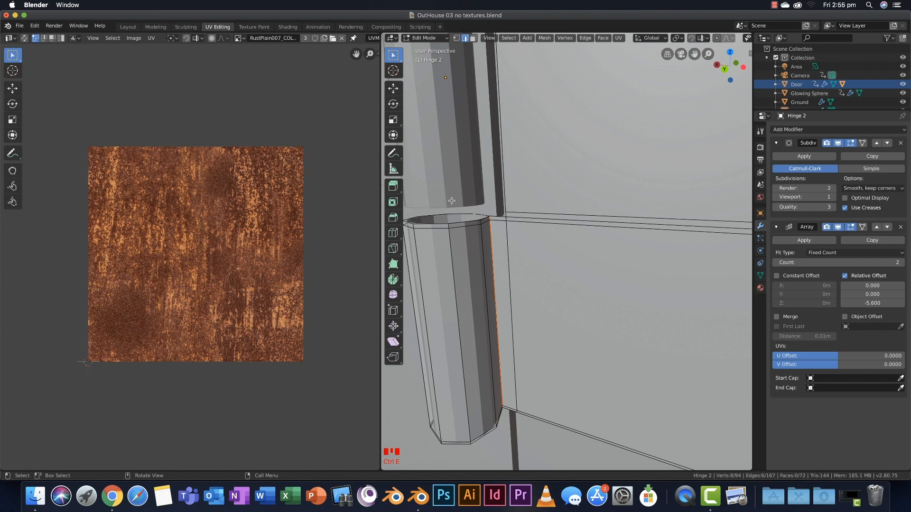
Select the whole Hinge 2 mesh and unwrap it again using the marked seams.
{"action": "scroll", "coordinate": [522, 223], "scroll_direction": "down", "scroll_amount": 5}
{"action": "key", "text": "a"}
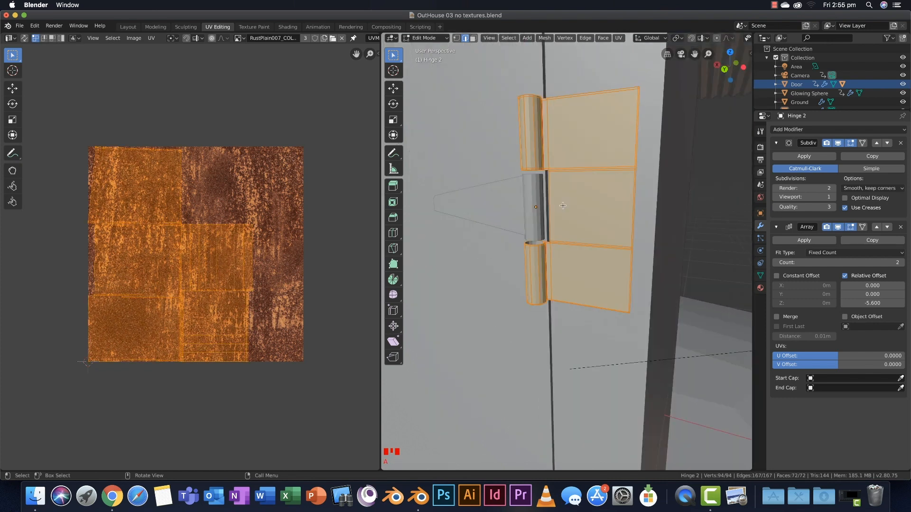
{"action": "key", "text": "u"}
{"action": "left_click", "coordinate": [564, 207]}
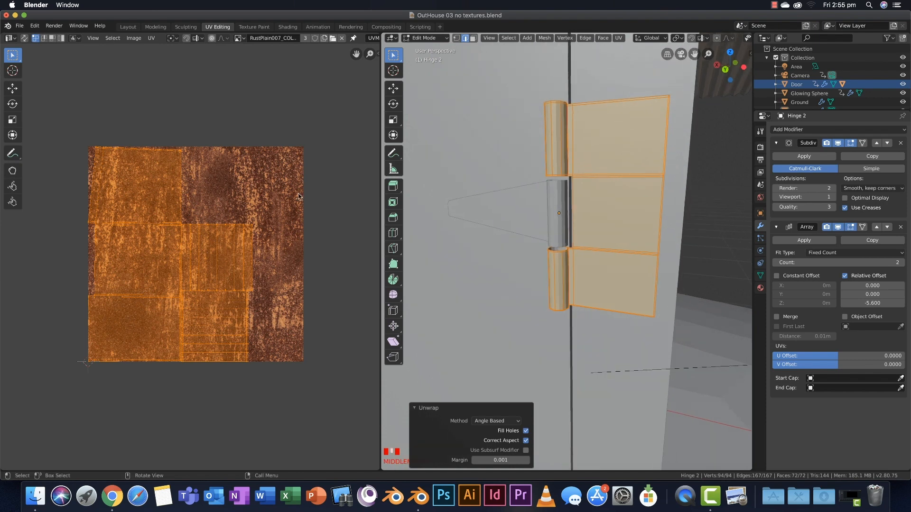
{"action": "scroll", "coordinate": [552, 189], "scroll_direction": "down", "scroll_amount": 5}
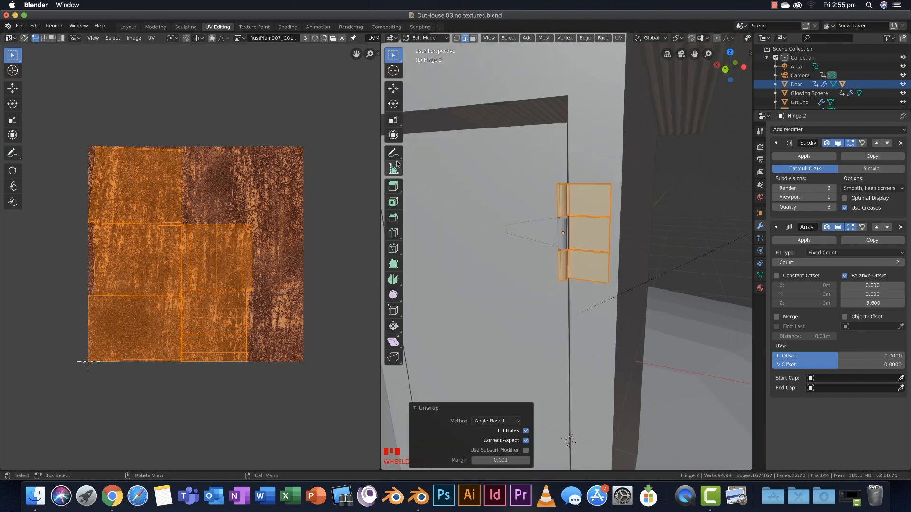
In the Shading workspace, add a material slot to Hinge 2 and create a new material in it.
{"action": "left_click", "coordinate": [287, 27]}
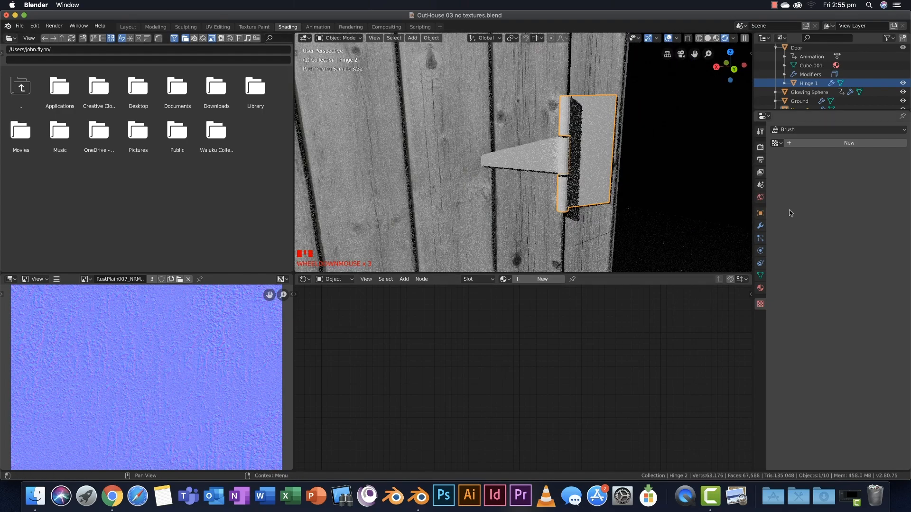
{"action": "left_click", "coordinate": [760, 289]}
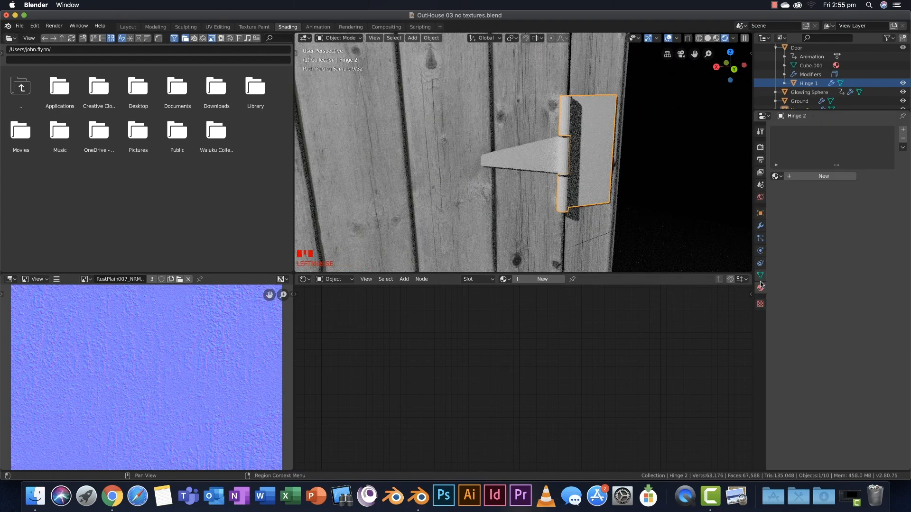
{"action": "left_click", "coordinate": [902, 131]}
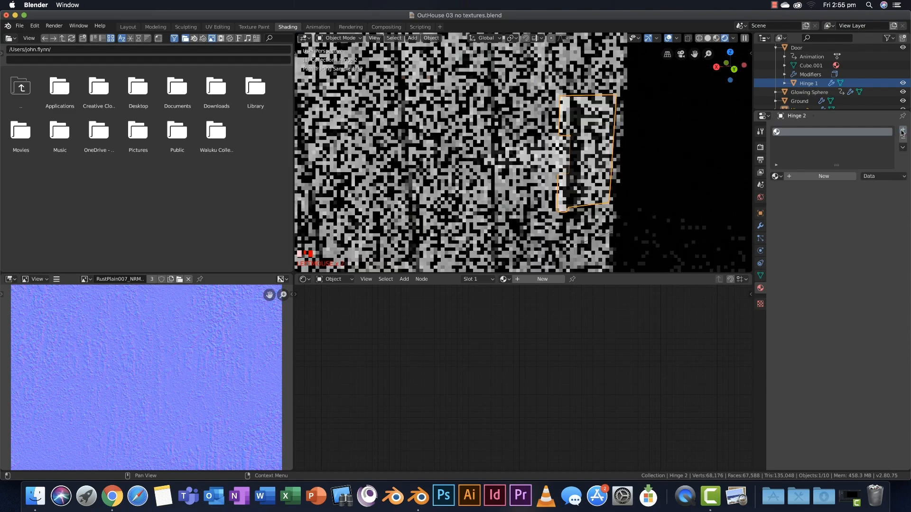
{"action": "left_click", "coordinate": [824, 176]}
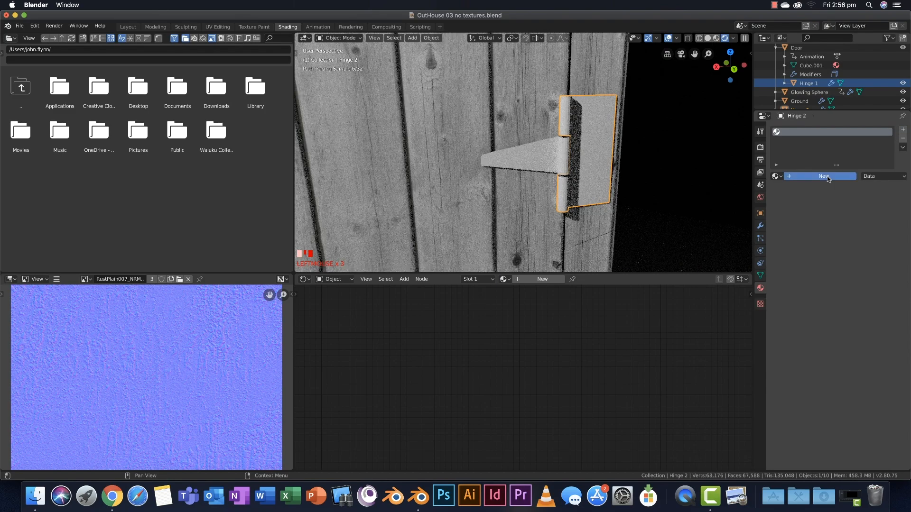
Replace Hinge 2's material slot with a fresh one using the existing Rust TUTORIAL material, and enter Edit Mode on the hinge.
{"action": "double_click", "coordinate": [798, 135]}
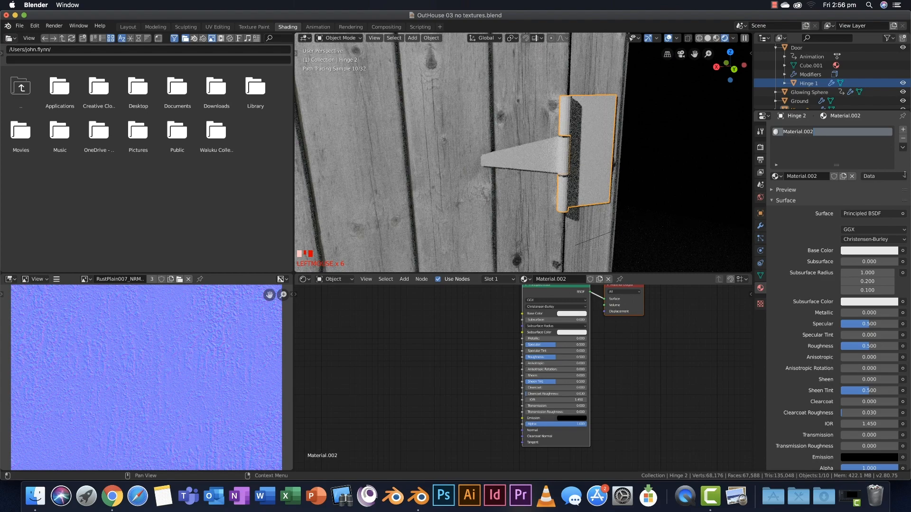
{"action": "left_click", "coordinate": [903, 138]}
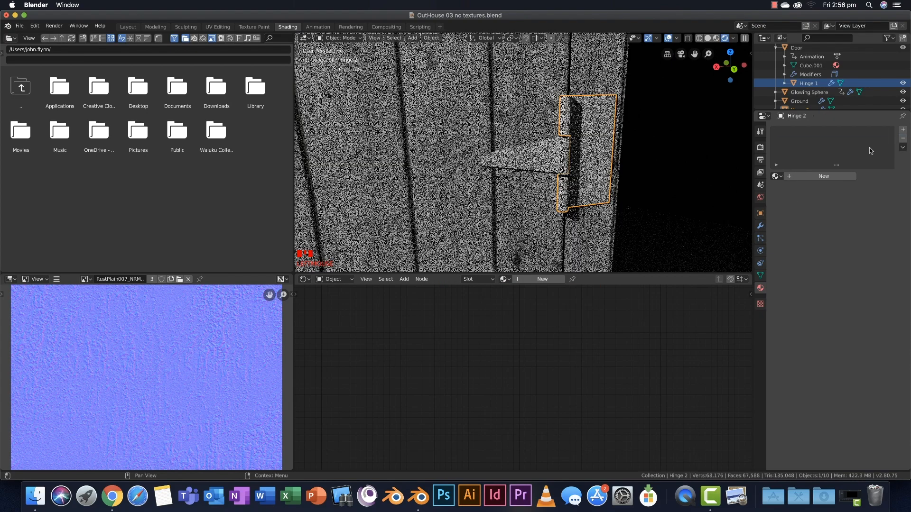
{"action": "left_click", "coordinate": [903, 130]}
{"action": "left_click", "coordinate": [776, 176]}
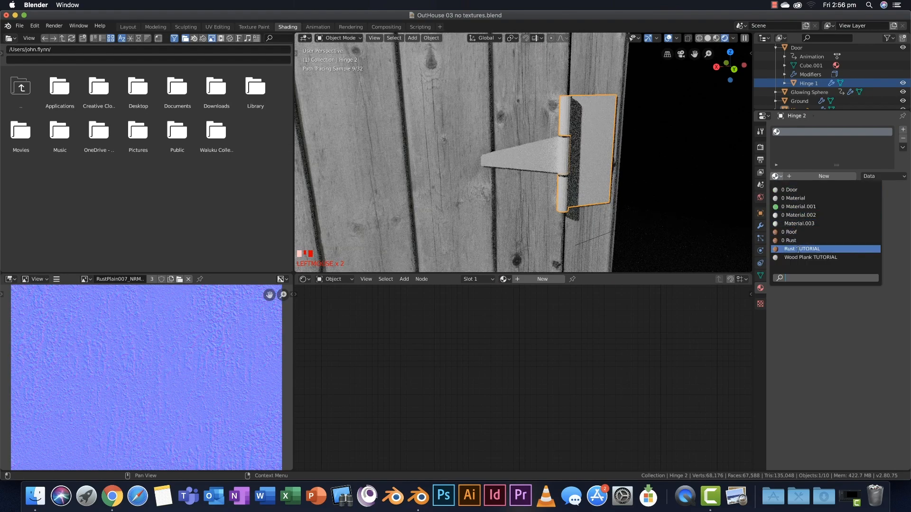
{"action": "left_click", "coordinate": [797, 249]}
{"action": "scroll", "coordinate": [583, 367], "scroll_direction": "down", "scroll_amount": 2}
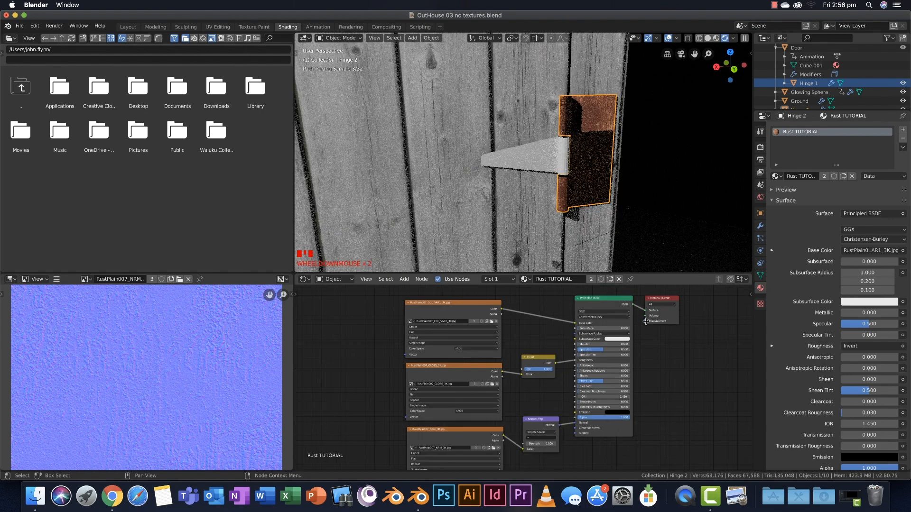
{"action": "middle_click_drag", "start_coordinate": [575, 181], "coordinate": [522, 138]}
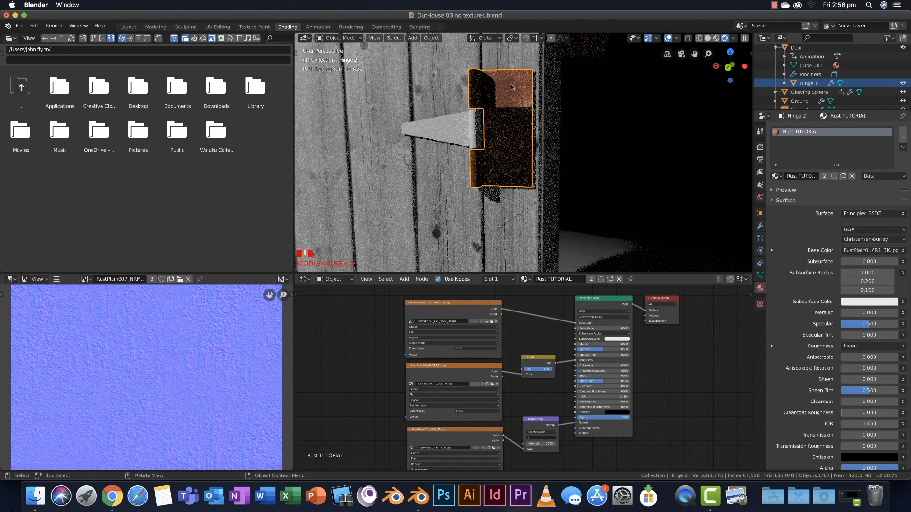
{"action": "key", "text": "Tab"}
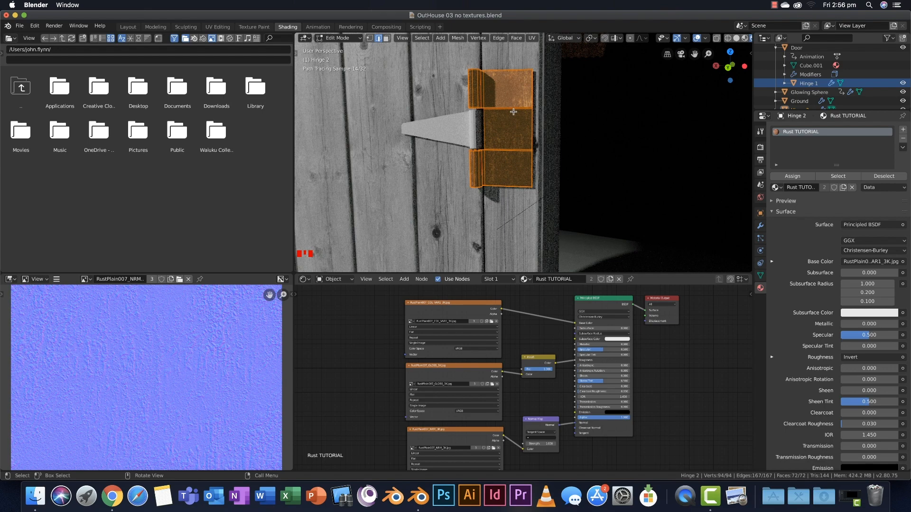
Try to correct Hinge 2's uneven shading by applying Rotate Normals to its whole selected mesh.
{"action": "key", "text": "F3"}
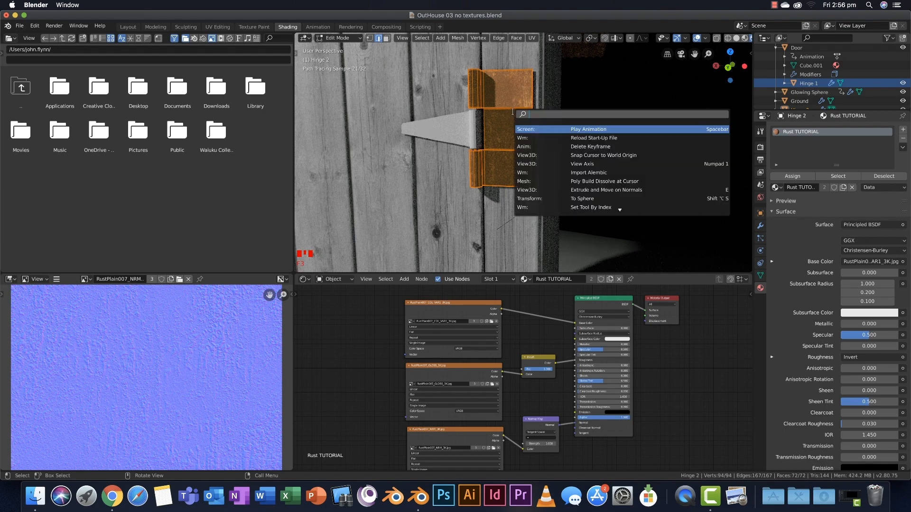
{"action": "type", "text": "normals"}
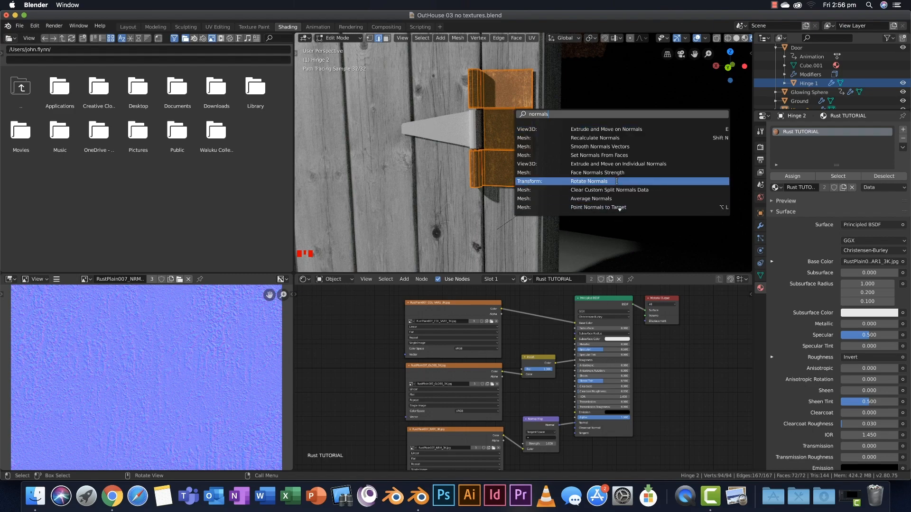
{"action": "left_click", "coordinate": [598, 181]}
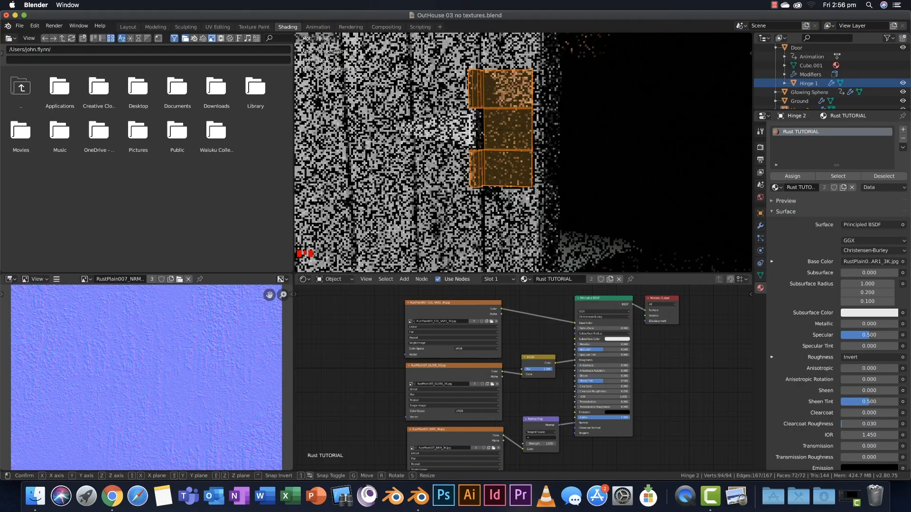
{"action": "left_click", "coordinate": [518, 231]}
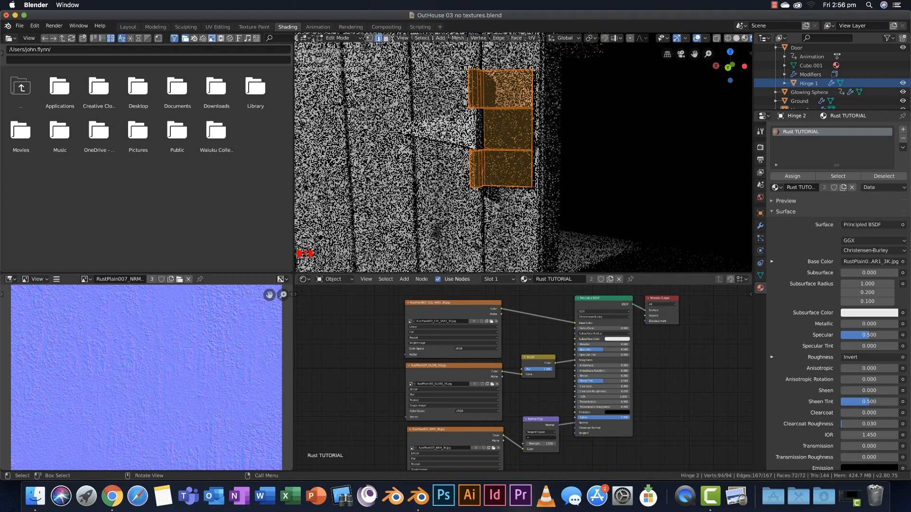
{"action": "scroll", "coordinate": [542, 159], "scroll_direction": "up", "scroll_amount": 4}
{"action": "middle_click_drag", "start_coordinate": [523, 134], "coordinate": [513, 145]}
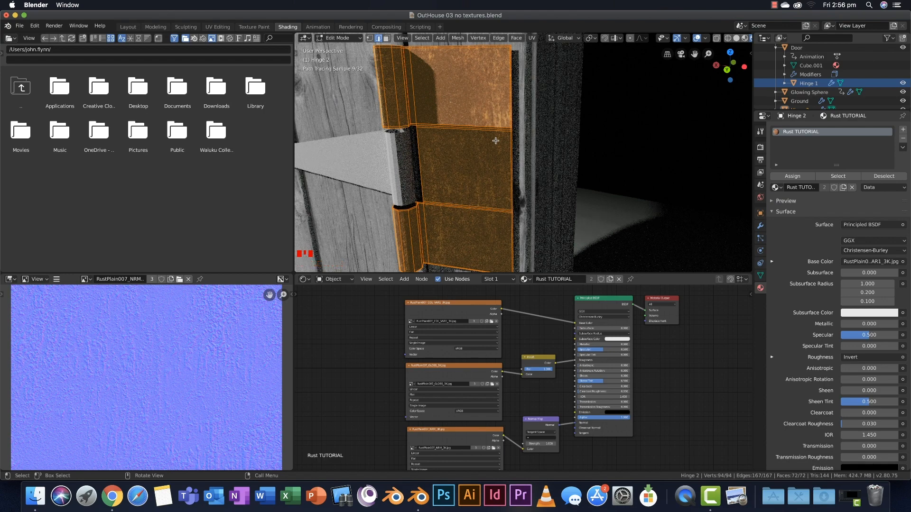
{"action": "middle_click_drag", "start_coordinate": [443, 105], "coordinate": [490, 126]}
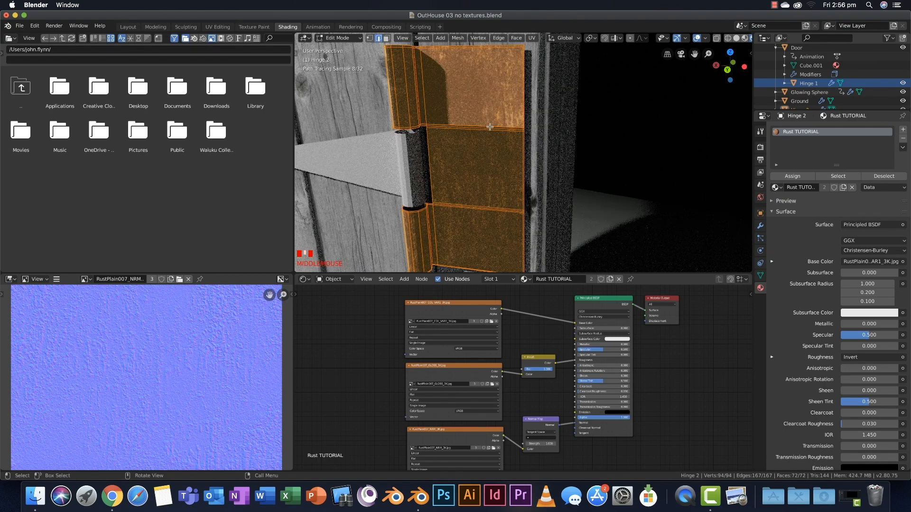
{"action": "key", "text": "F3"}
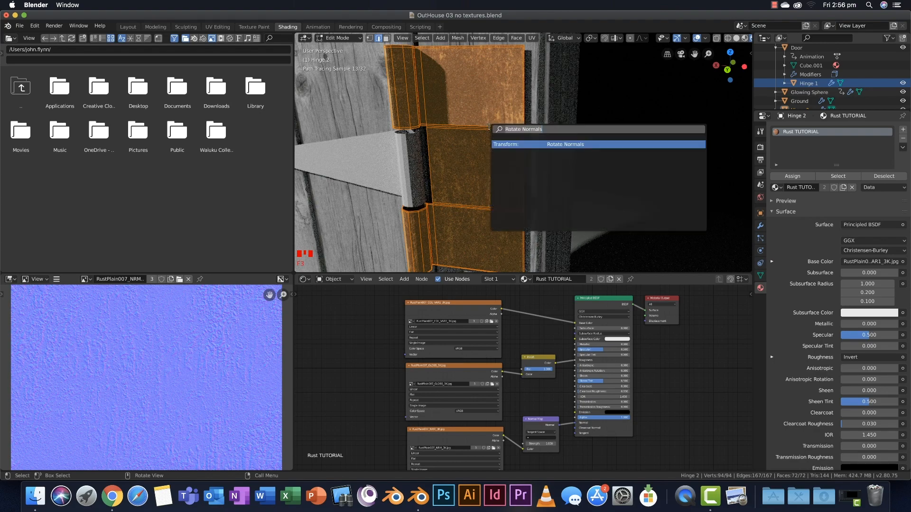
{"action": "left_click", "coordinate": [517, 145]}
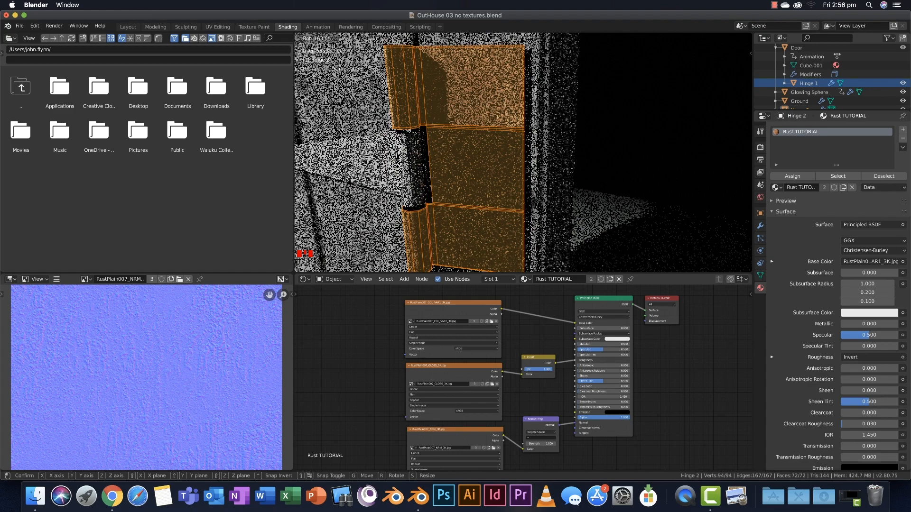
{"action": "left_click", "coordinate": [420, 192]}
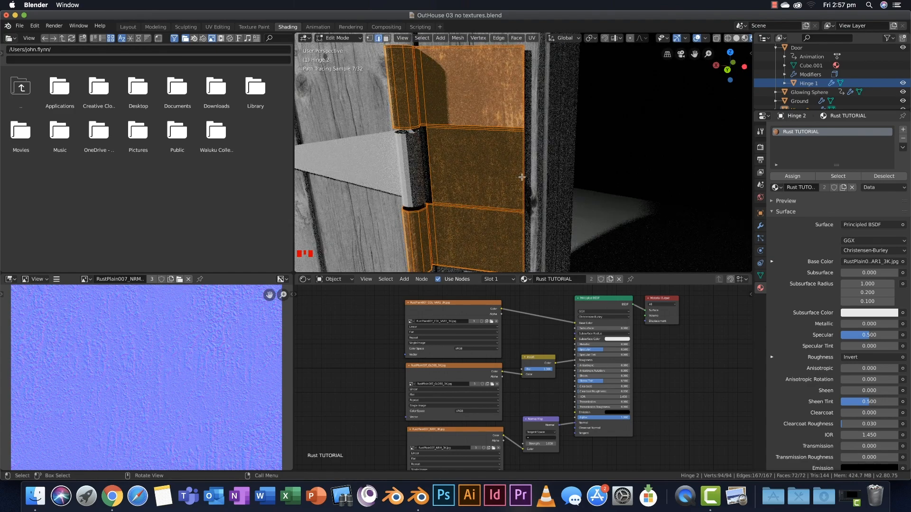
Examine the rust shading on the door's lower hinge copy and compare it with the upper hinge.
{"action": "scroll", "coordinate": [522, 177], "scroll_direction": "down", "scroll_amount": 8}
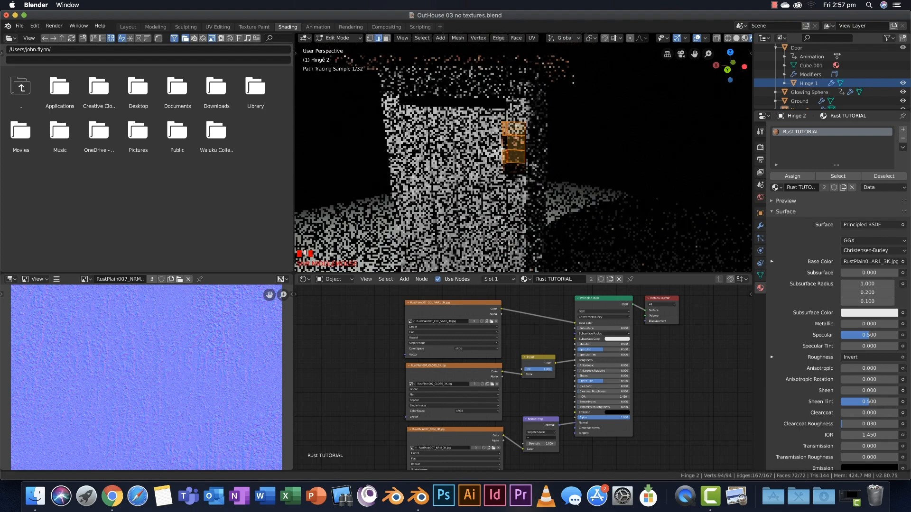
{"action": "middle_click_drag", "start_coordinate": [530, 133], "coordinate": [529, 56], "text": "shift"}
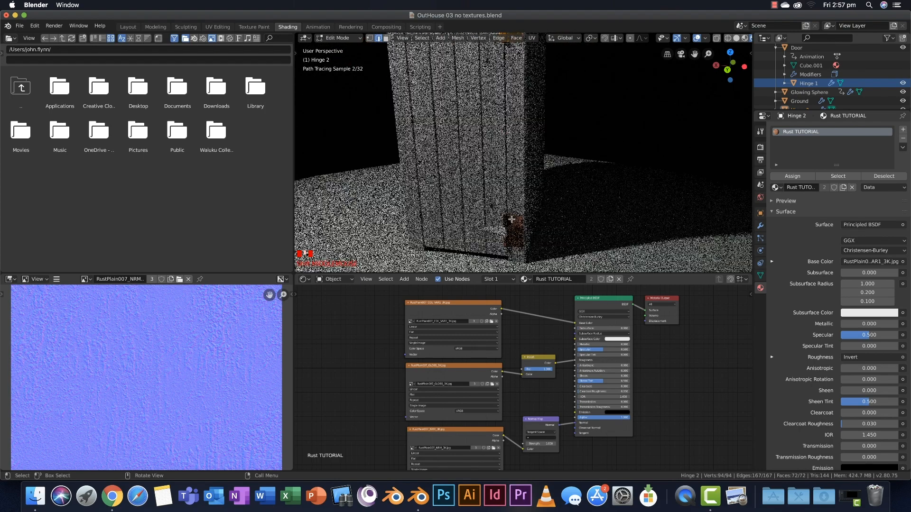
{"action": "scroll", "coordinate": [519, 226], "scroll_direction": "up", "scroll_amount": 6}
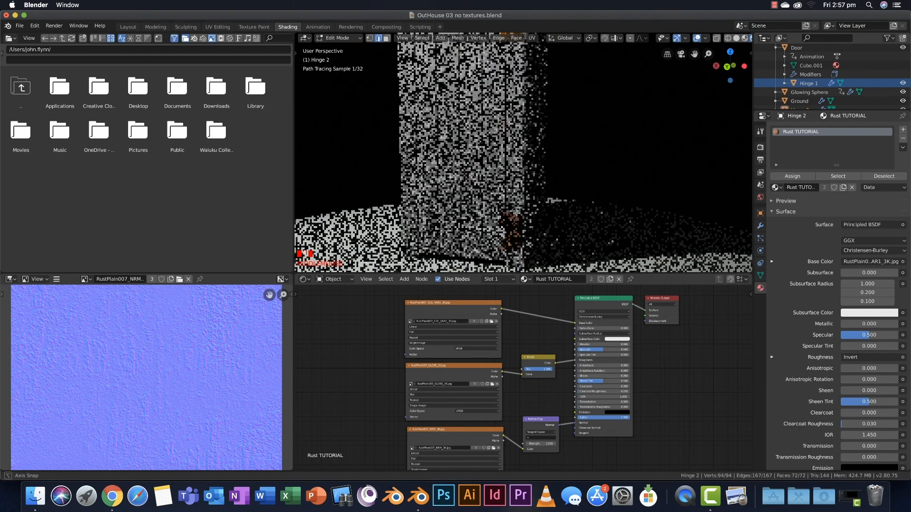
{"action": "middle_click_drag", "start_coordinate": [511, 187], "coordinate": [516, 148], "text": "shift"}
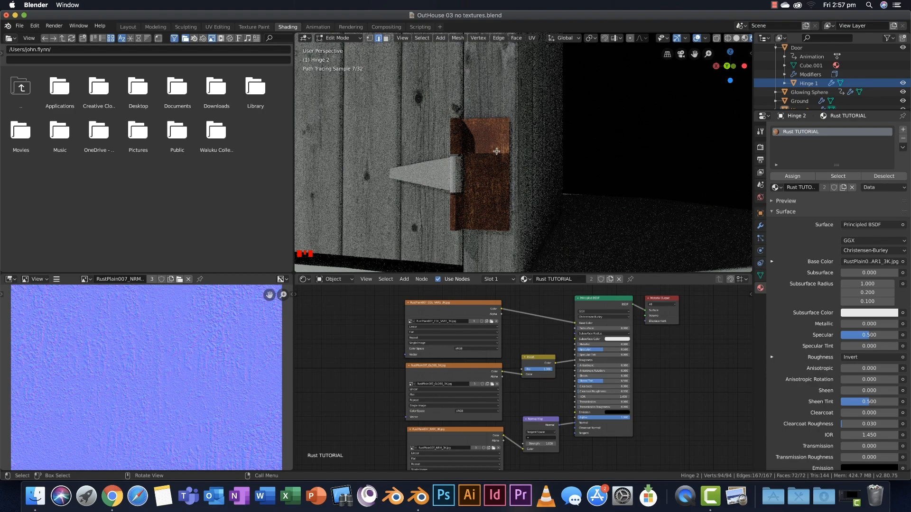
{"action": "scroll", "coordinate": [496, 151], "scroll_direction": "up", "scroll_amount": 3}
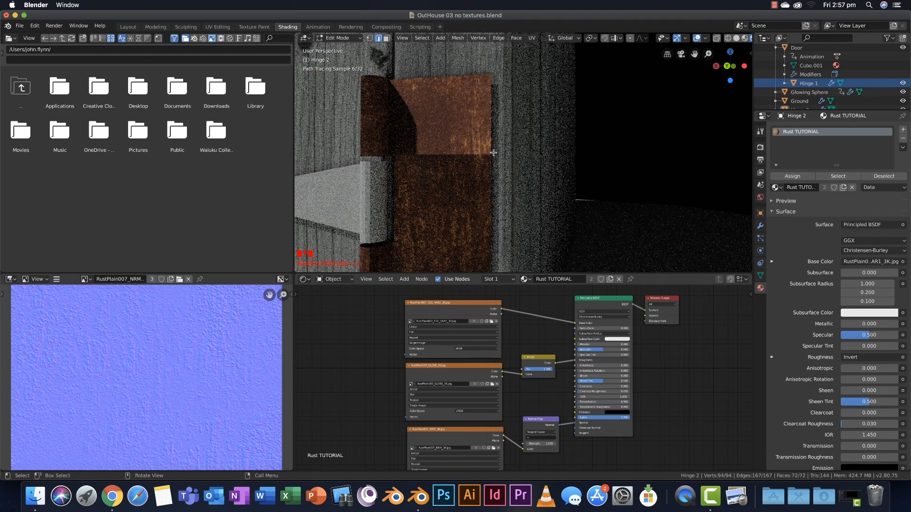
{"action": "middle_click_drag", "start_coordinate": [493, 152], "coordinate": [475, 129], "text": "shift"}
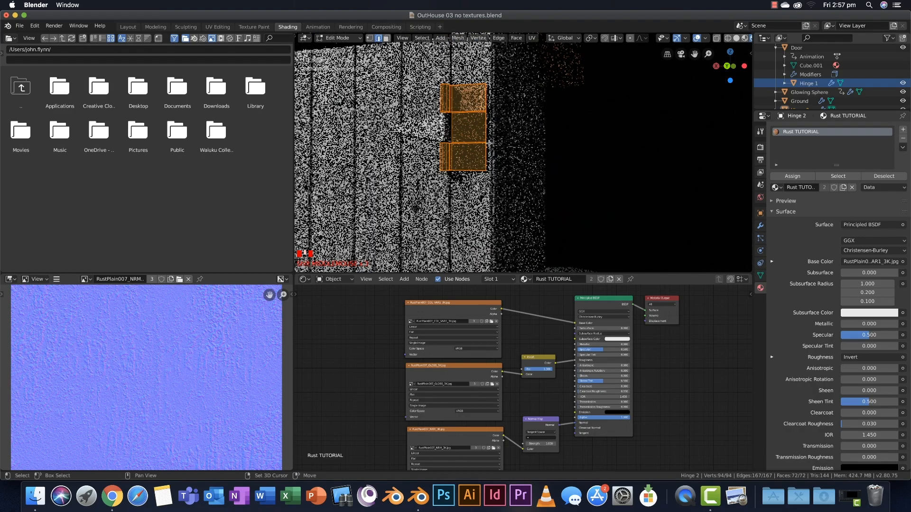
{"action": "scroll", "coordinate": [475, 129], "scroll_direction": "up", "scroll_amount": 3}
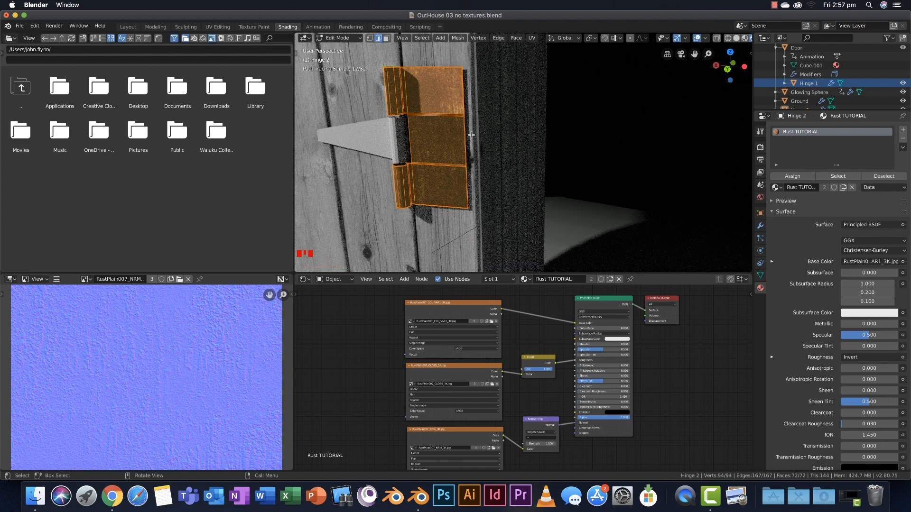
Recalculate the normals of the whole Hinge 2 mesh with the Inside option enabled.
{"action": "key", "text": "shift+n"}
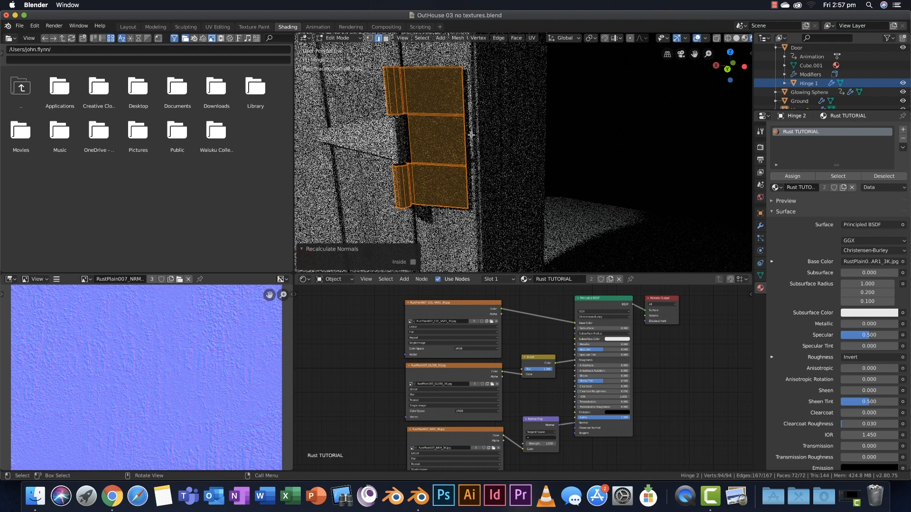
{"action": "left_click", "coordinate": [412, 262]}
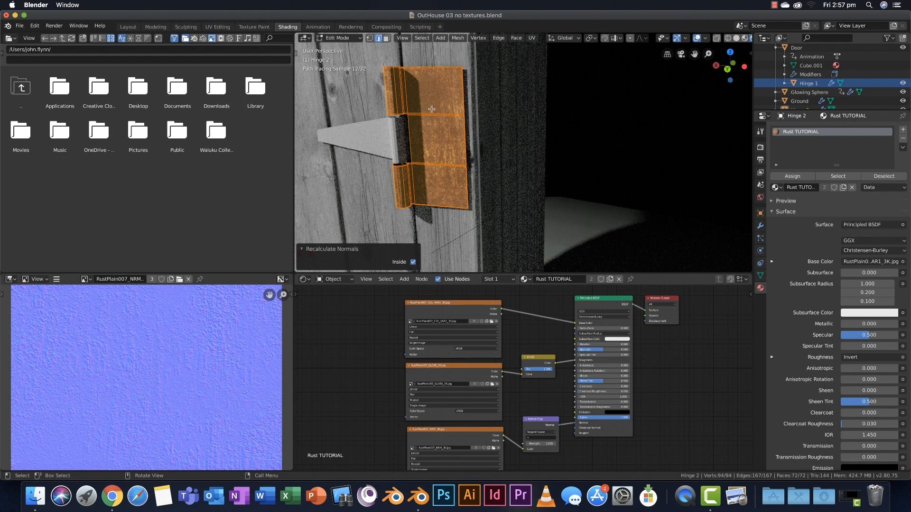
{"action": "middle_click_drag", "start_coordinate": [437, 183], "coordinate": [449, 188], "text": "shift"}
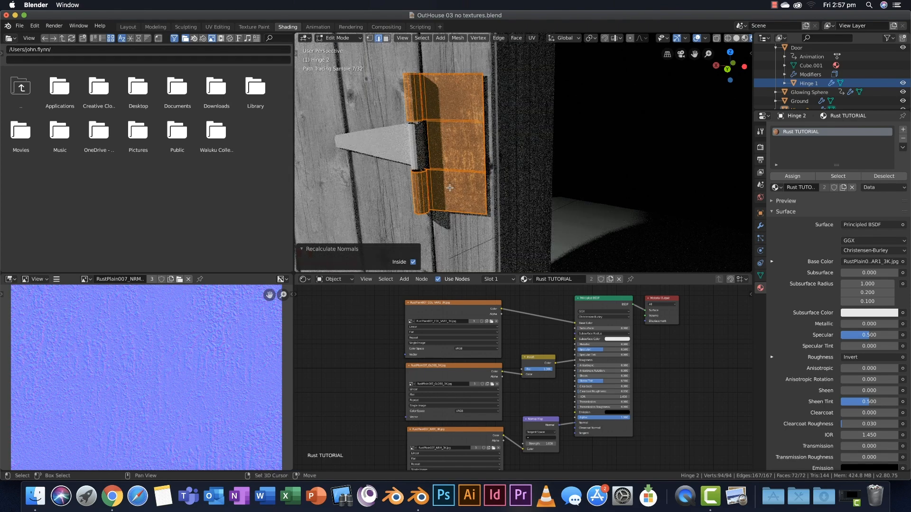
Leave Edit Mode, select Hinge 1, and add a material slot with the existing Rust TUTORIAL material.
{"action": "scroll", "coordinate": [425, 247], "scroll_direction": "down", "scroll_amount": 3}
{"action": "scroll", "coordinate": [441, 149], "scroll_direction": "down", "scroll_amount": 3}
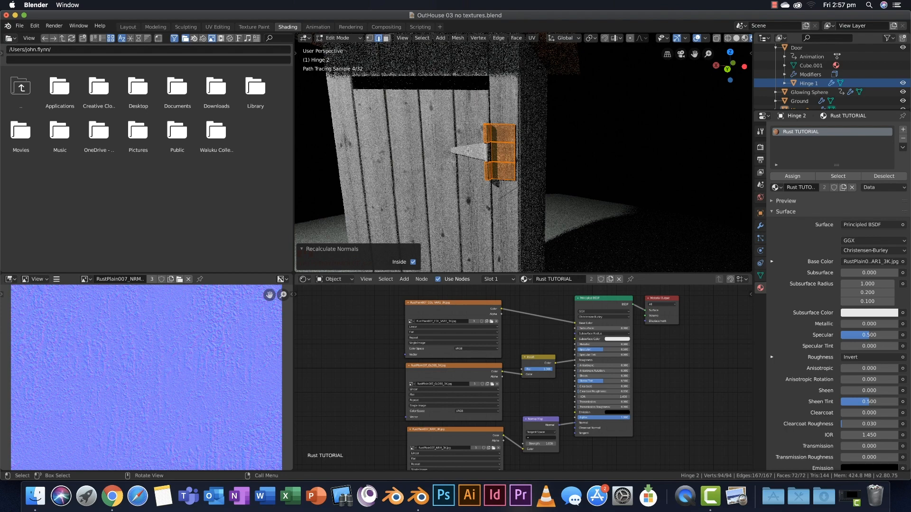
{"action": "key", "text": "Tab"}
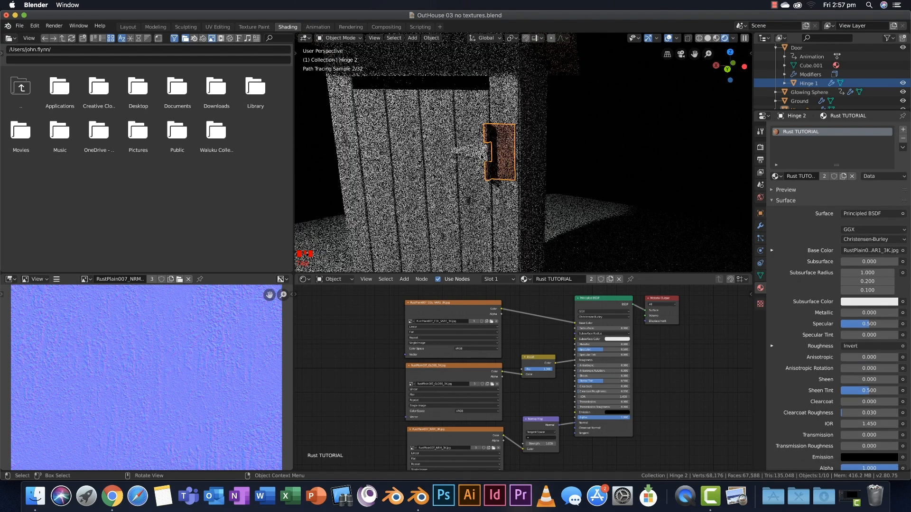
{"action": "left_click", "coordinate": [481, 155]}
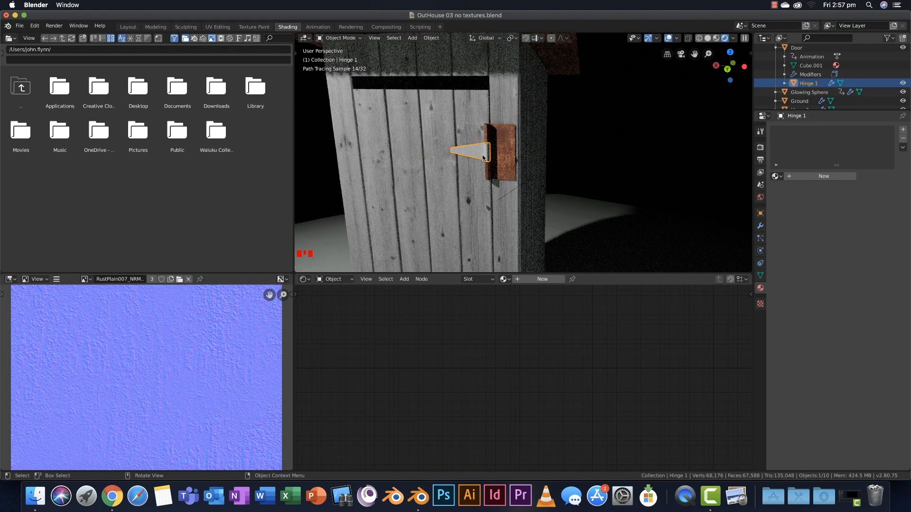
{"action": "left_click", "coordinate": [904, 131]}
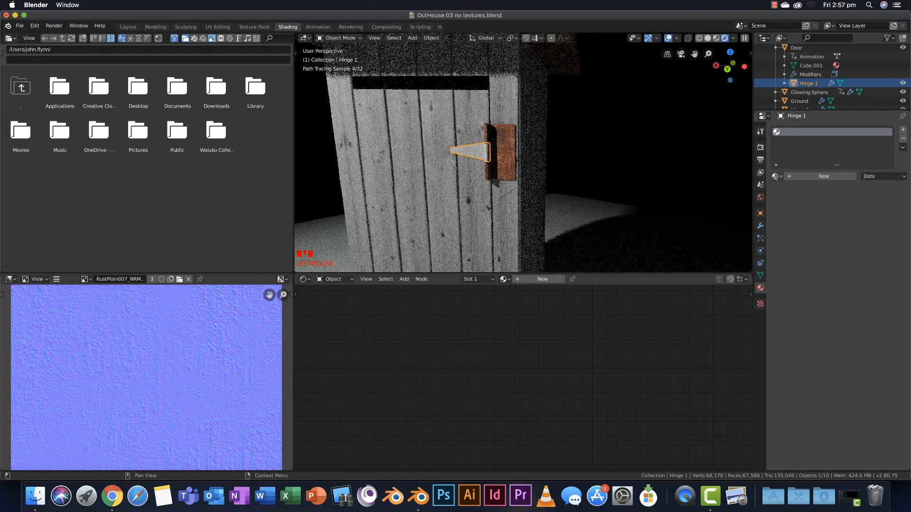
{"action": "left_click", "coordinate": [776, 176]}
{"action": "left_click", "coordinate": [788, 249]}
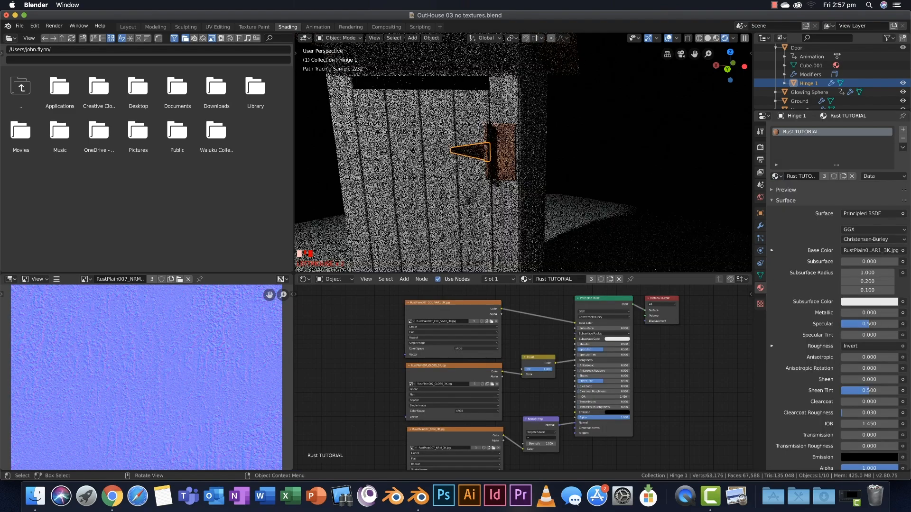
Select all of Hinge 1's geometry in Edit Mode and recalculate its normals with the Inside option disabled.
{"action": "scroll", "coordinate": [468, 155], "scroll_direction": "up", "scroll_amount": 5}
{"action": "middle_click_drag", "start_coordinate": [468, 155], "coordinate": [407, 148]}
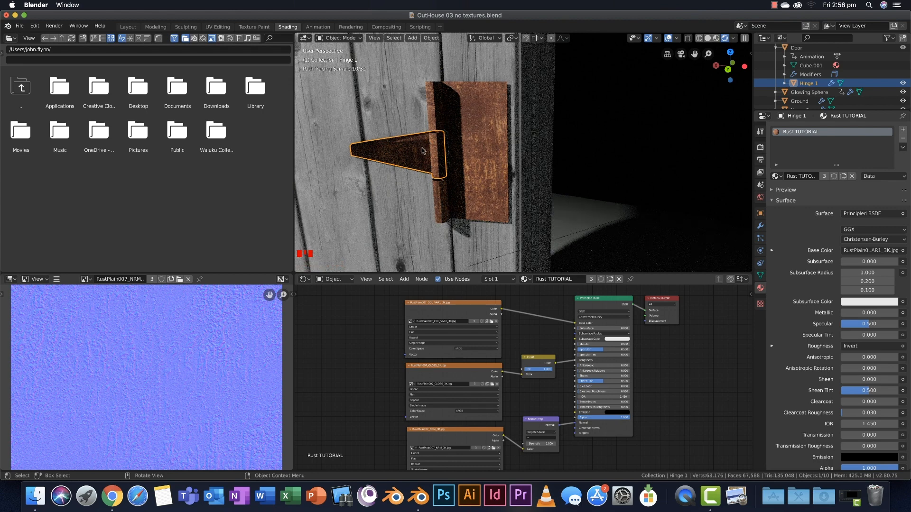
{"action": "key", "text": "shift+n"}
{"action": "key", "text": "Tab"}
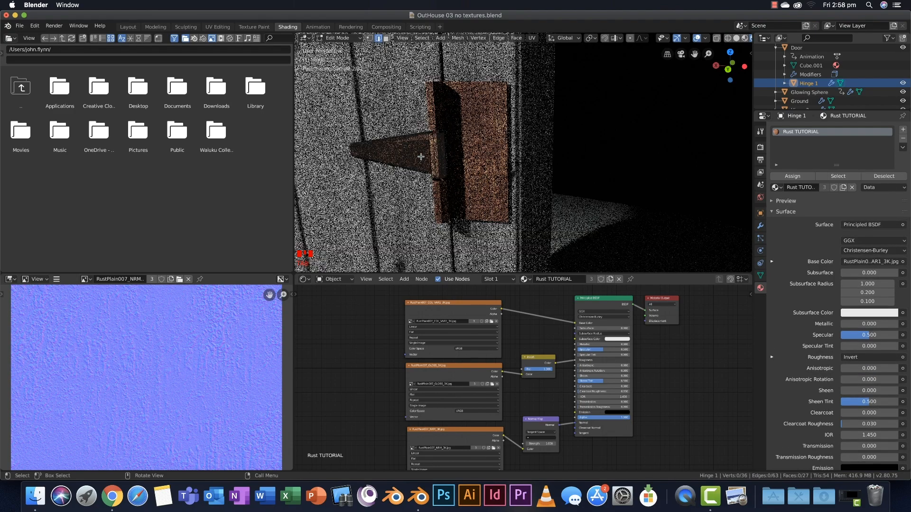
{"action": "key", "text": "a"}
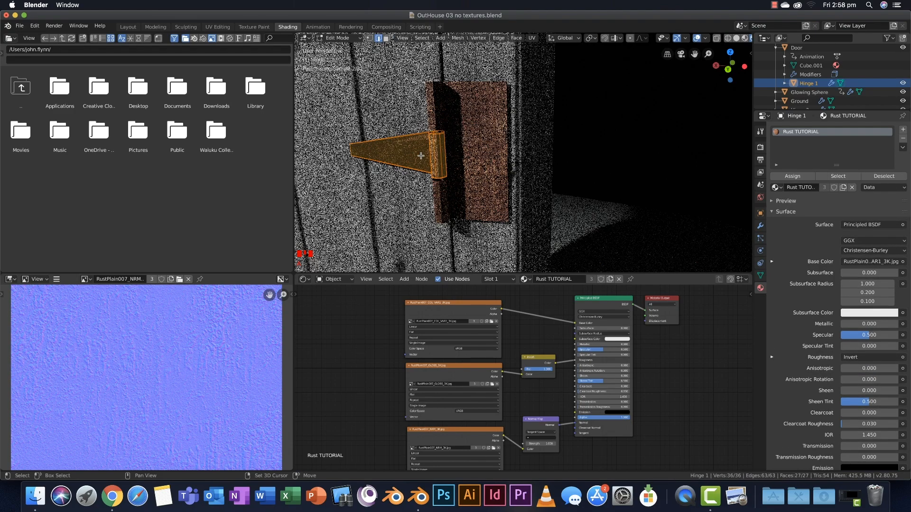
{"action": "key", "text": "shift+n"}
{"action": "left_click", "coordinate": [412, 262]}
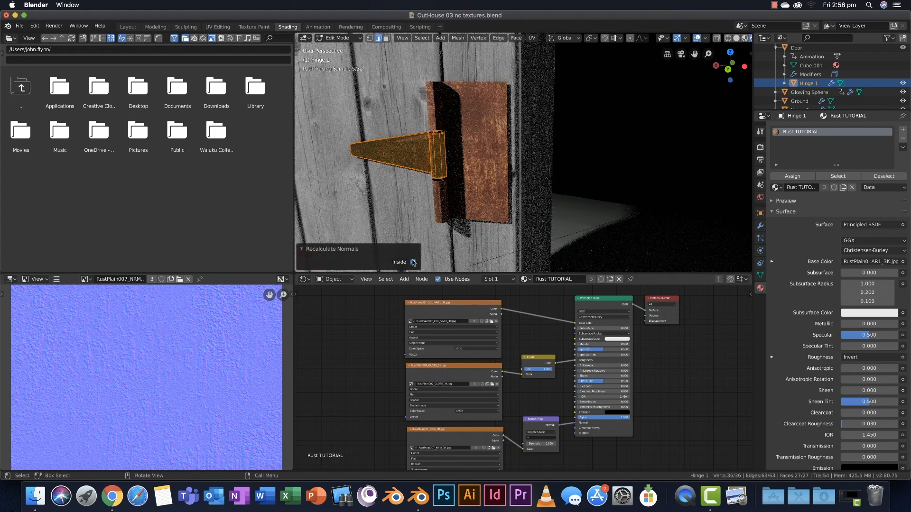
{"action": "left_click", "coordinate": [413, 262]}
{"action": "scroll", "coordinate": [415, 140], "scroll_direction": "up", "scroll_amount": 2}
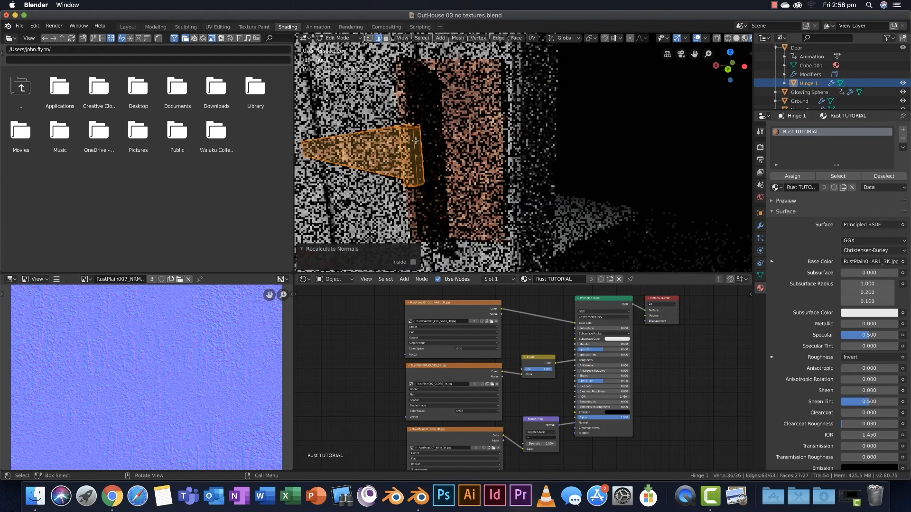
{"action": "middle_click_drag", "start_coordinate": [416, 140], "coordinate": [479, 149], "text": "shift"}
{"action": "scroll", "coordinate": [480, 150], "scroll_direction": "up", "scroll_amount": 2}
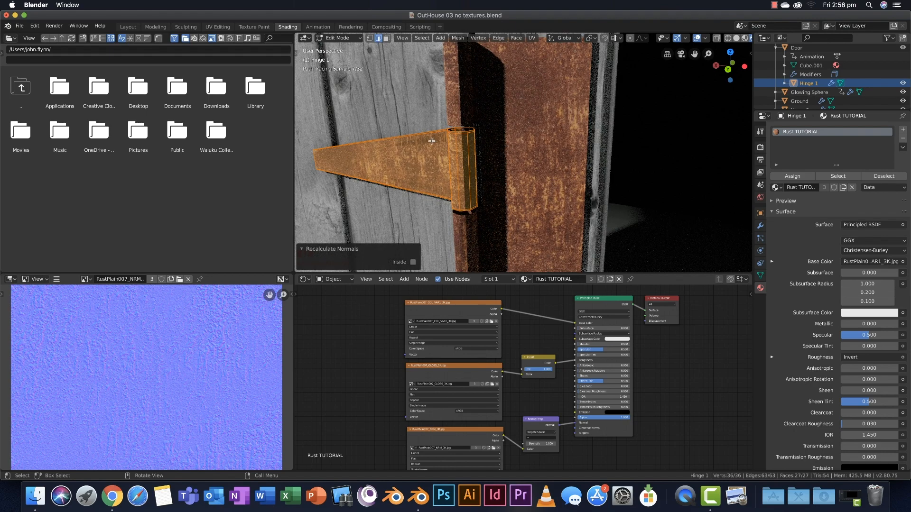
{"action": "scroll", "coordinate": [431, 142], "scroll_direction": "down", "scroll_amount": 8}
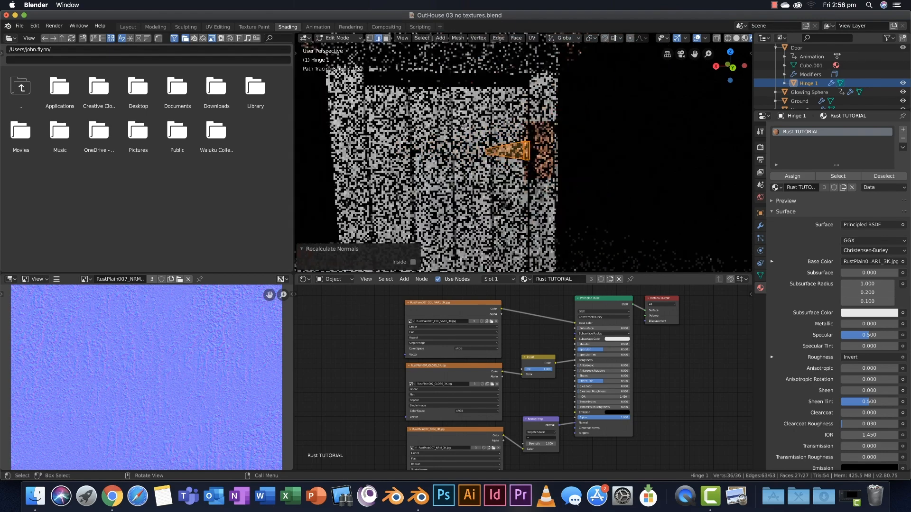
{"action": "mouse_move", "coordinate": [471, 128]}
{"action": "middle_mouse_down"}
{"action": "mouse_move", "coordinate": [509, 136]}
{"action": "mouse_move", "coordinate": [518, 131]}
{"action": "mouse_move", "coordinate": [509, 117]}
{"action": "middle_mouse_up"}
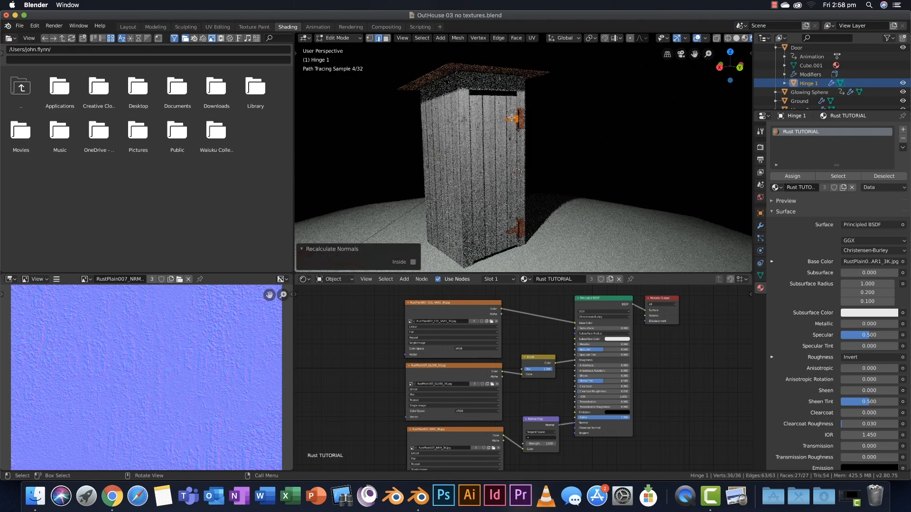